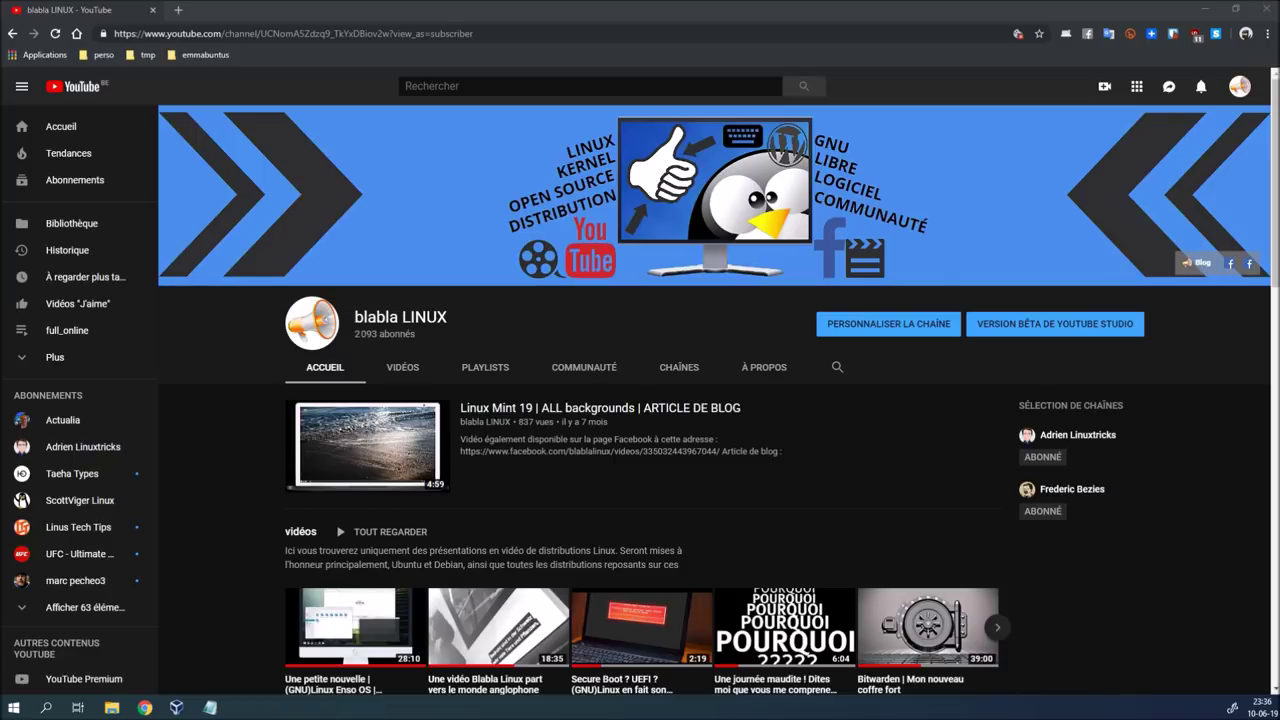
# Show the blabla LINUX channel's Videos tab and browse uploads like Ksnip and Fedora 30 beta
pyautogui.scroll(-3, 195, 605)
pyautogui.scroll(3, 181, 595)
pyautogui.click(403, 367)
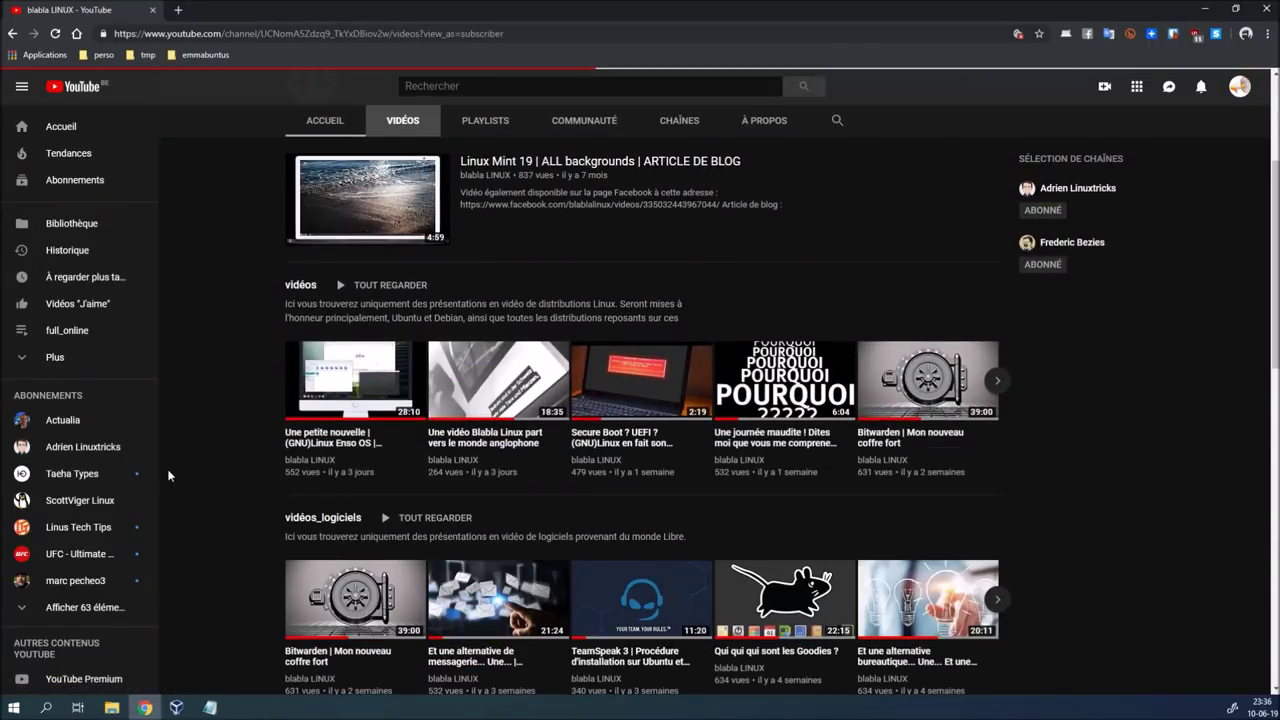
pyautogui.scroll(-1, 610, 540)
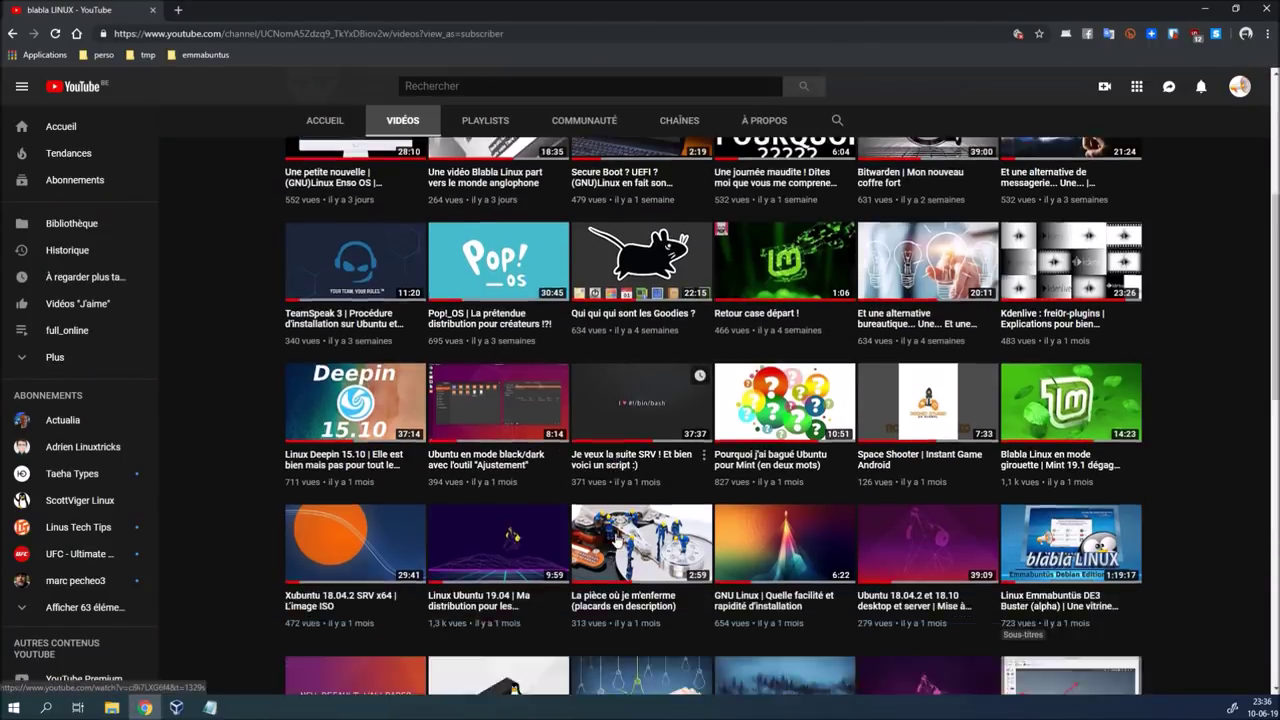
pyautogui.scroll(-1, 617, 537)
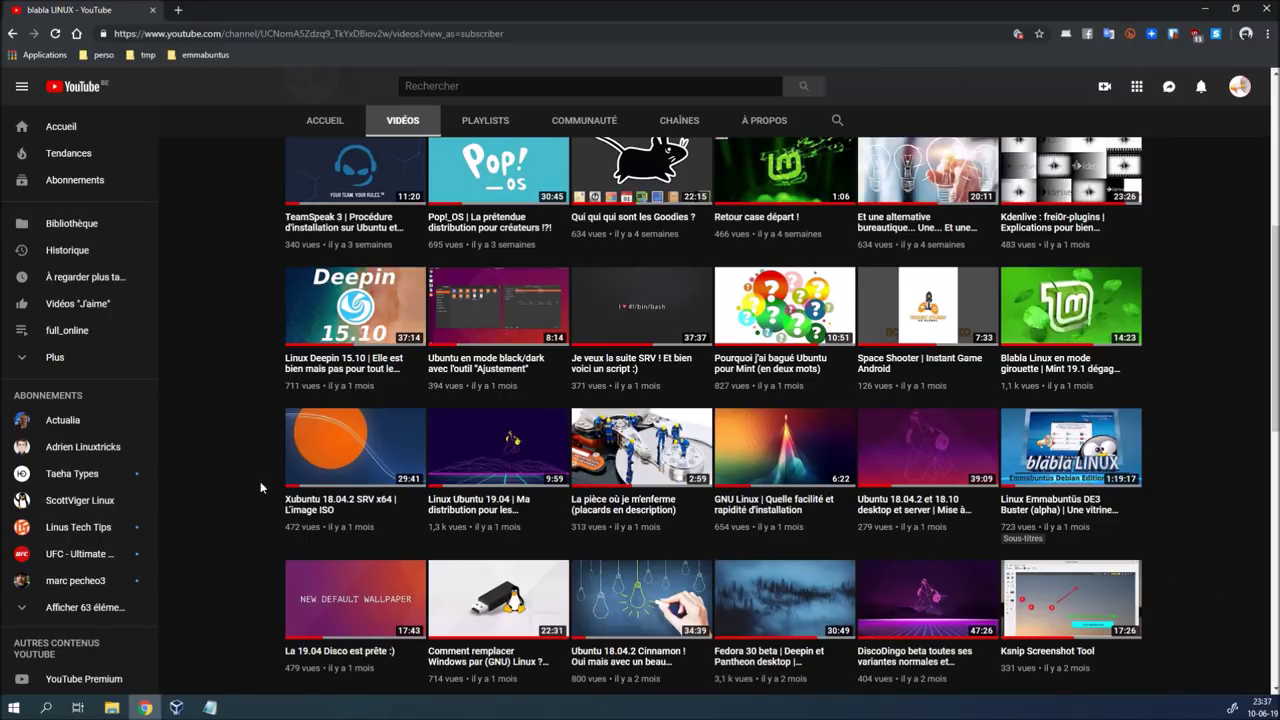
pyautogui.scroll(5, 240, 488)
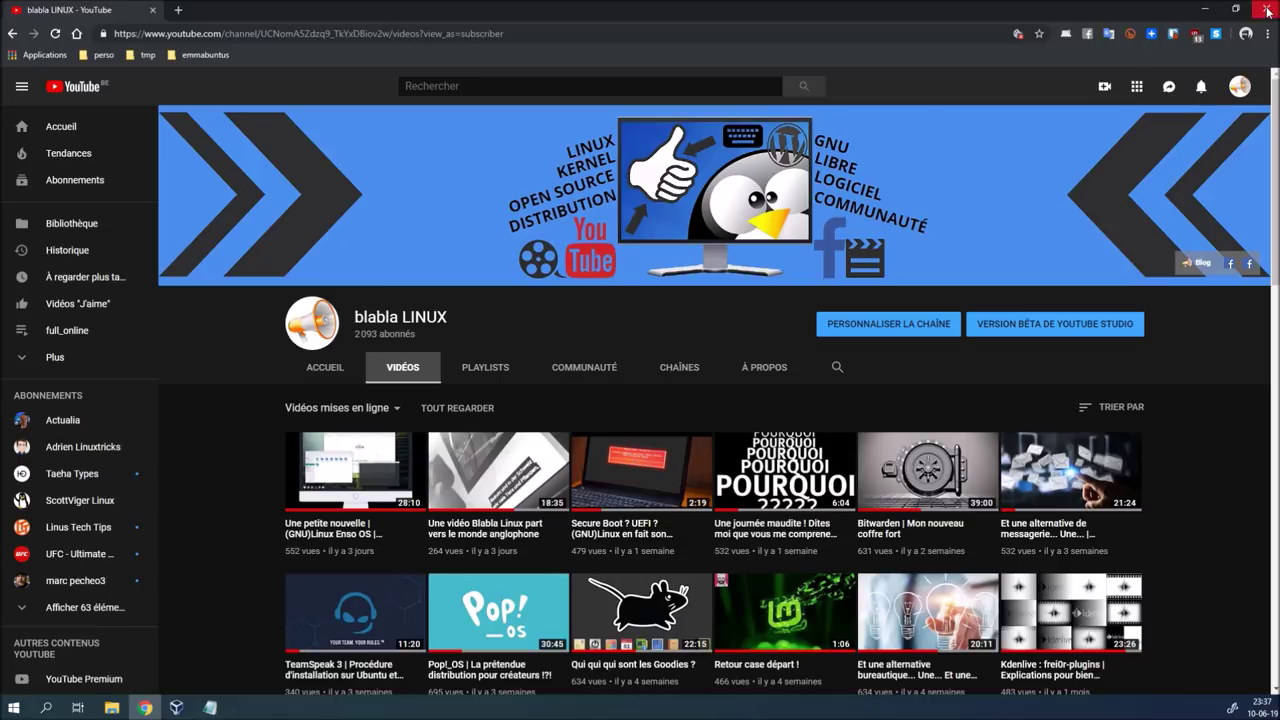
# Close Chrome, then widen the Name column in D:\ISO to show the full Emmabuntüs ISO name
pyautogui.click(1265, 9)
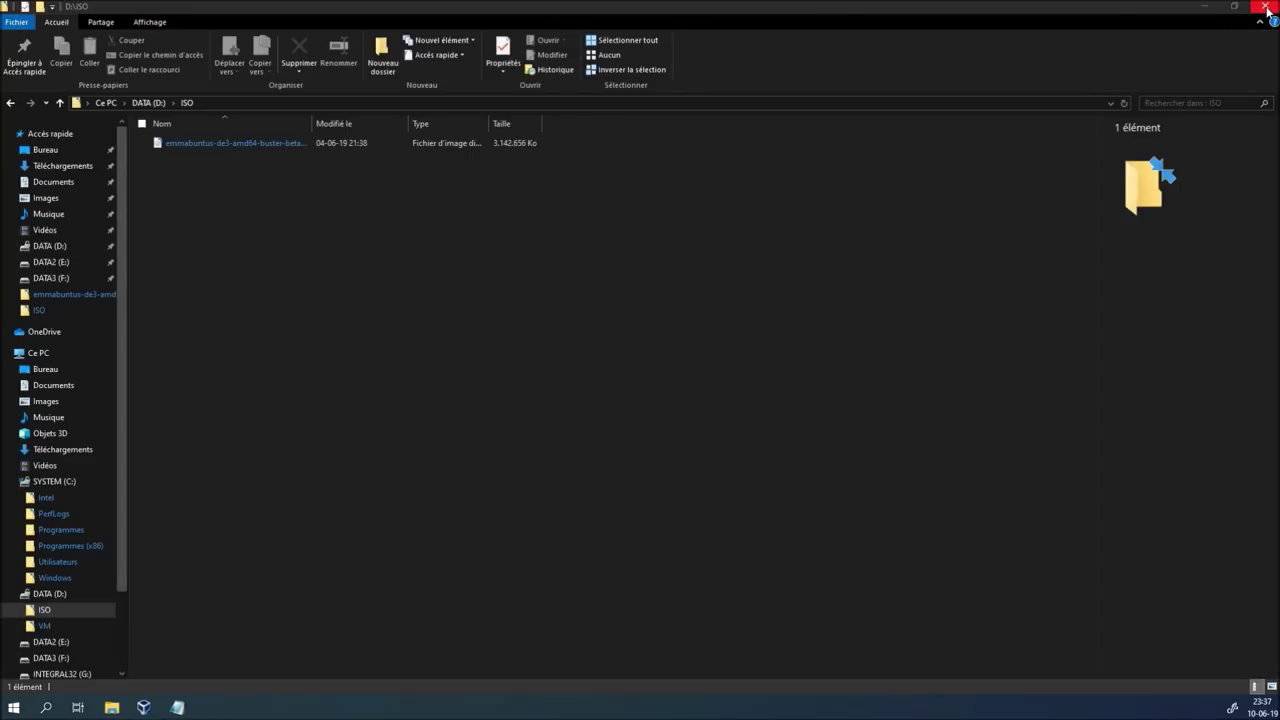
pyautogui.click(266, 148)
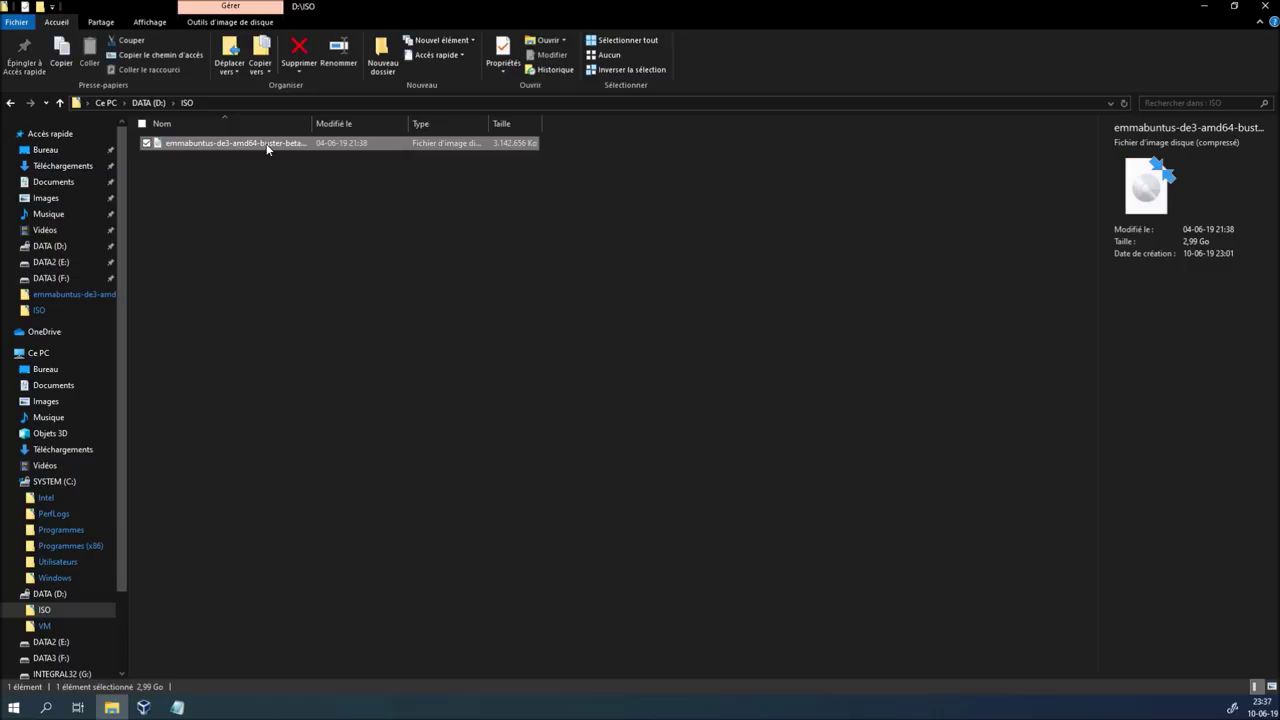
pyautogui.doubleClick(312, 122)
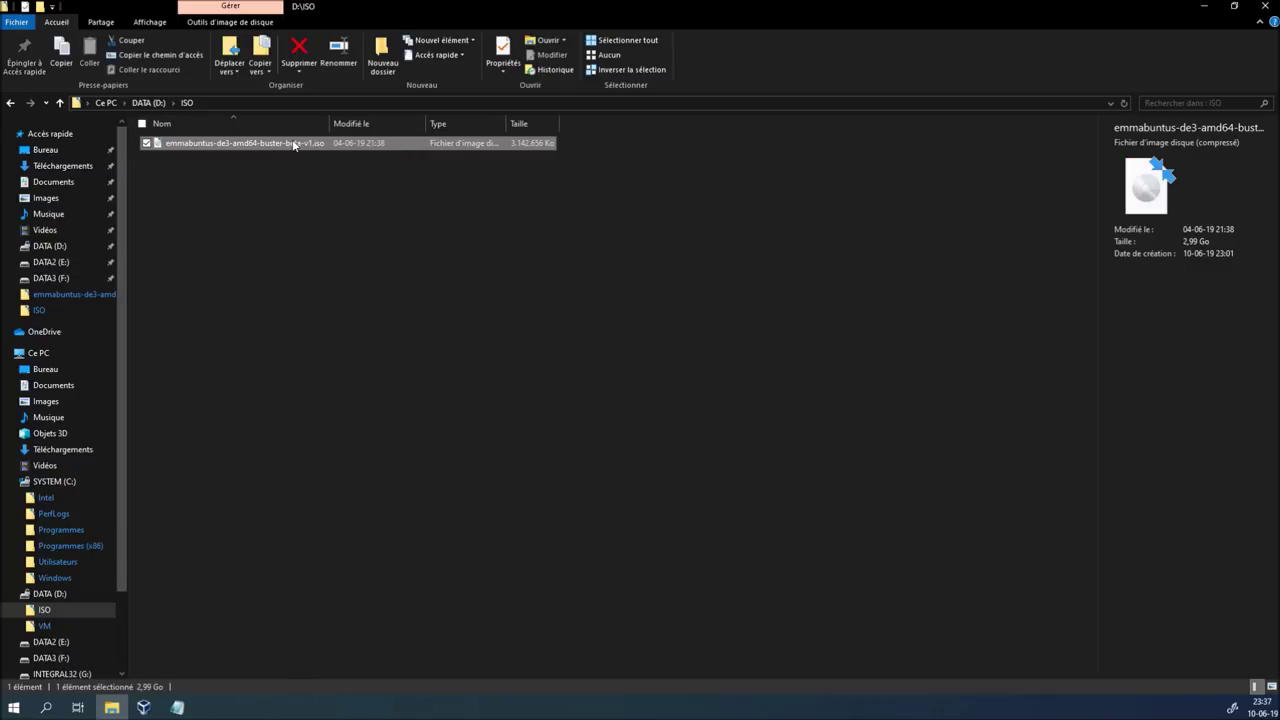
# Check the ISO's 2,99 Go size in its Properties, then close them unchanged
pyautogui.rightClick(294, 145)
pyautogui.click(350, 362)
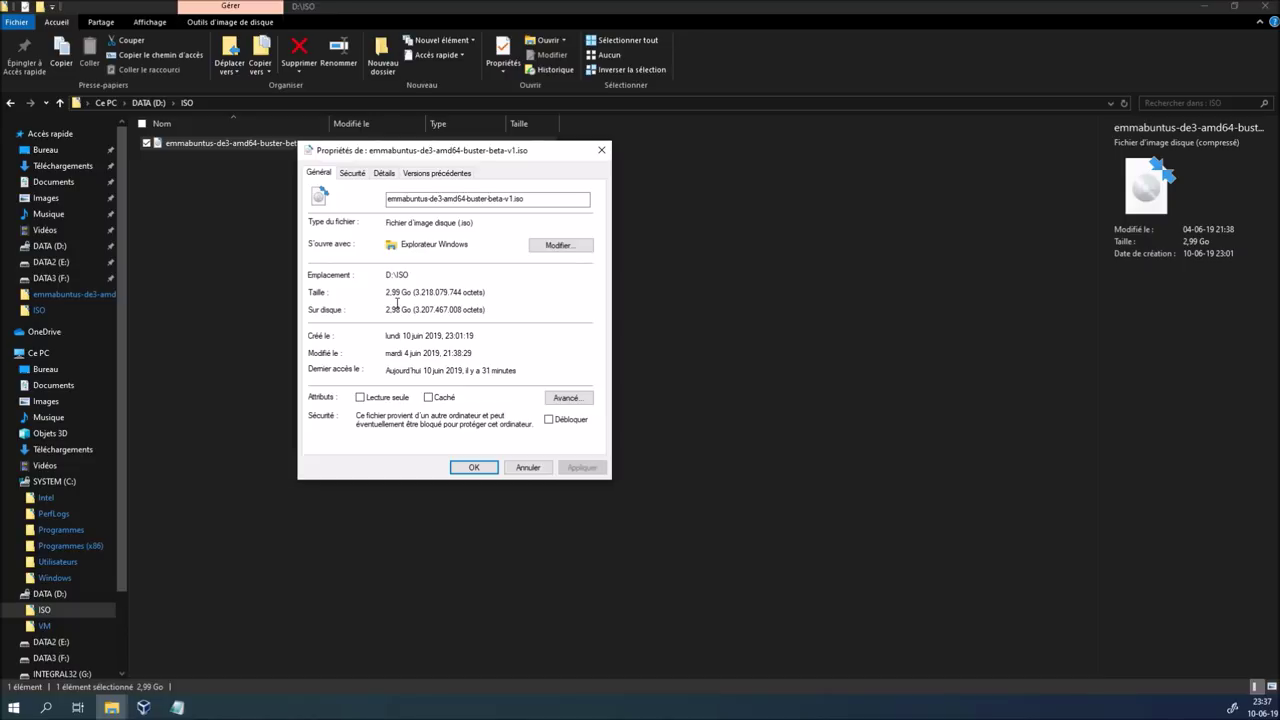
pyautogui.moveTo(387, 296); pyautogui.dragTo(400, 296)
pyautogui.click(489, 199)
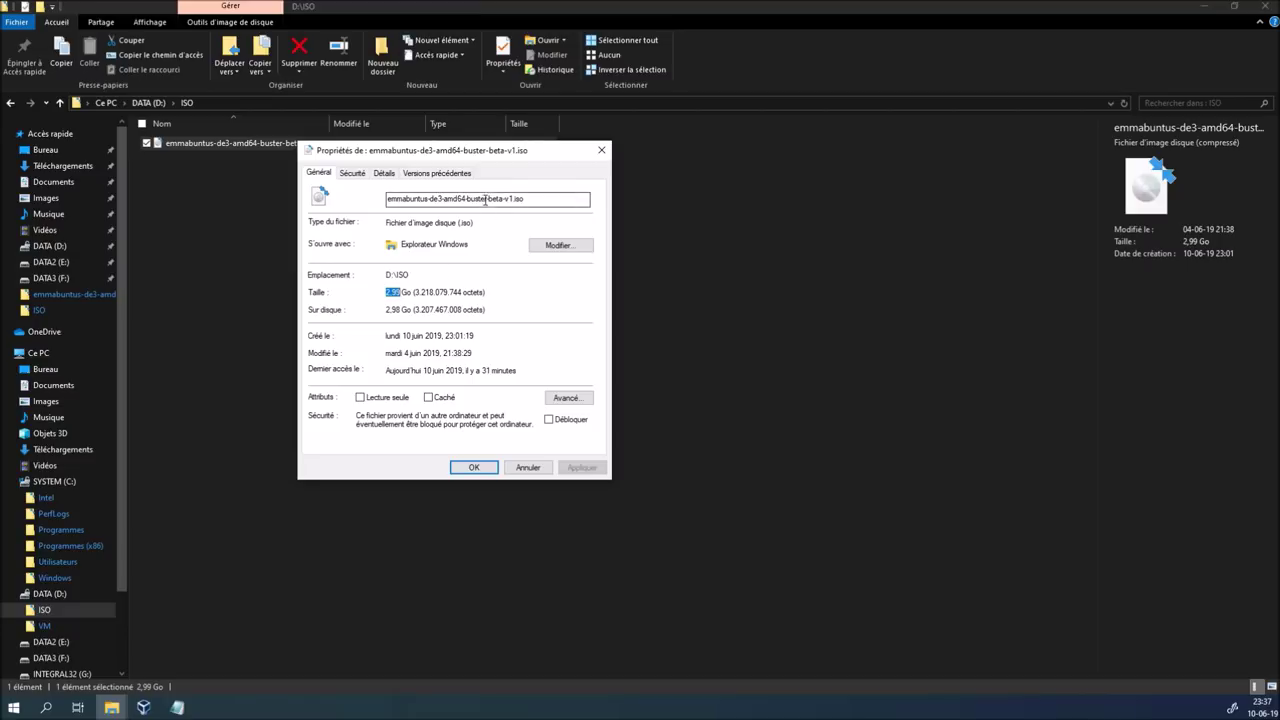
pyautogui.doubleClick(391, 294)
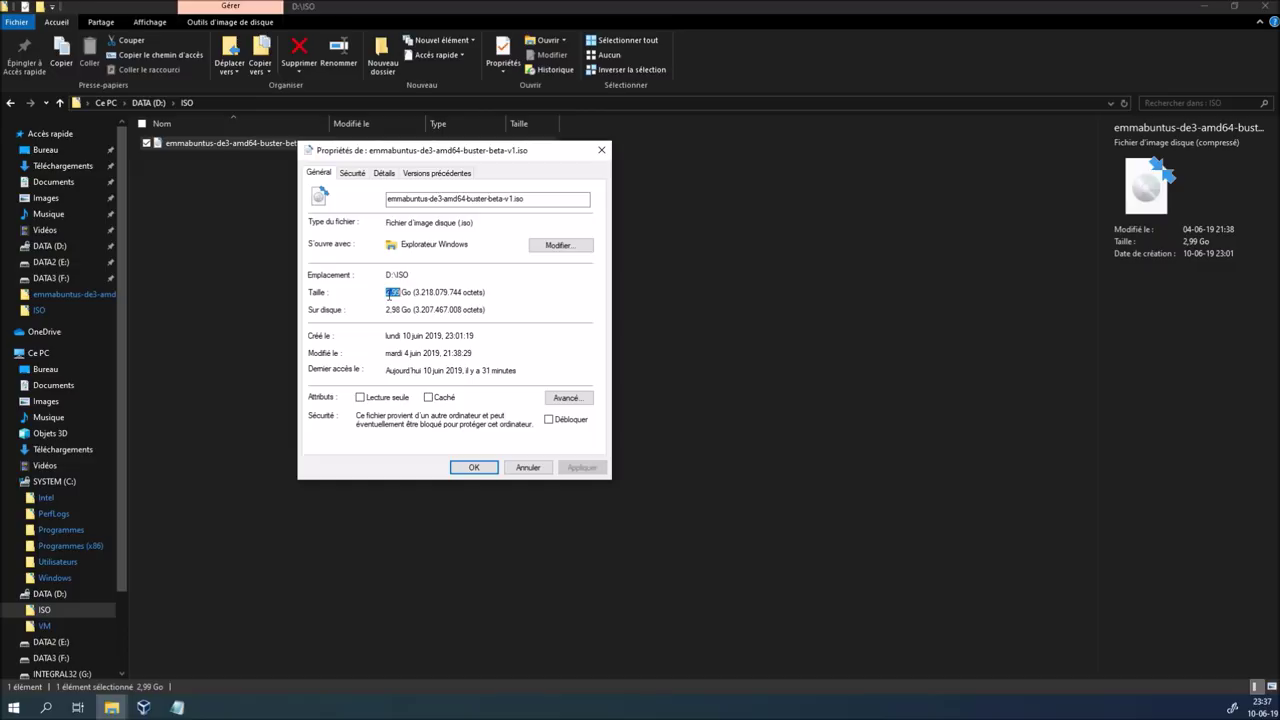
pyautogui.click(514, 472)
pyautogui.click(273, 394)
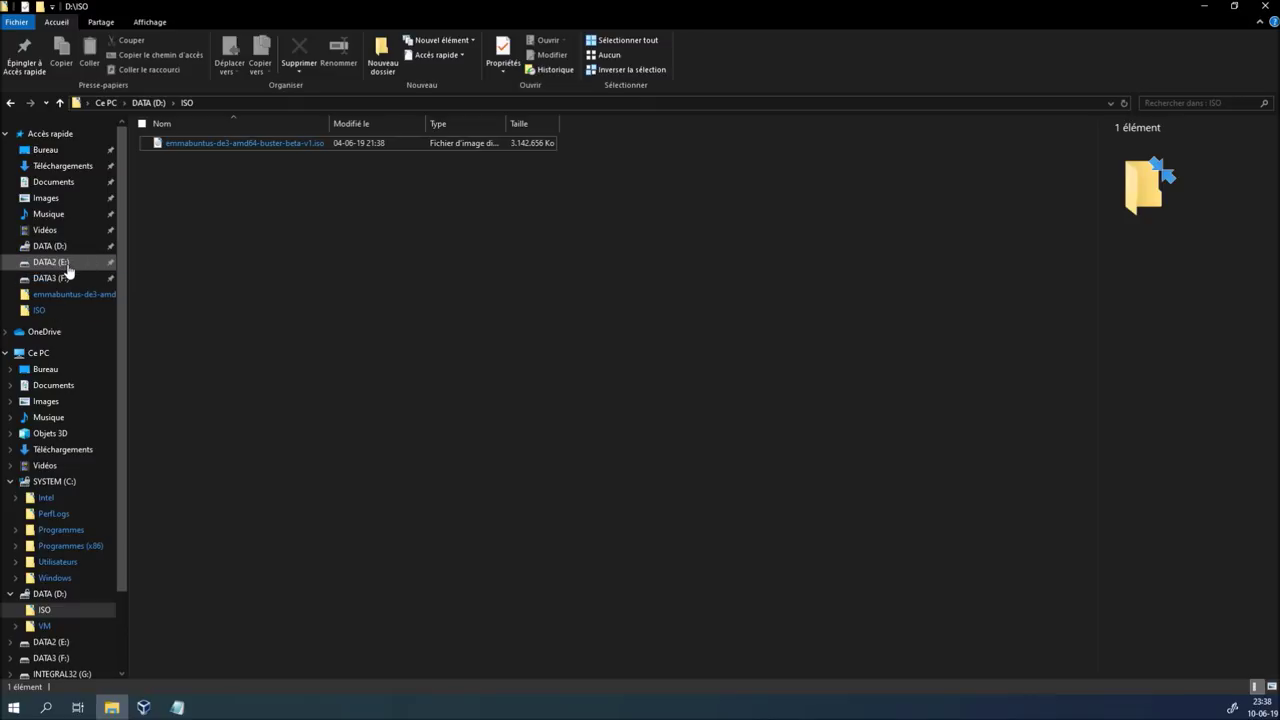
# Open the ISO folder on DATA2 (E:) and search it for 'emma'
pyautogui.click(67, 268)
pyautogui.click(193, 156)
pyautogui.doubleClick(193, 156)
pyautogui.click(1200, 103)
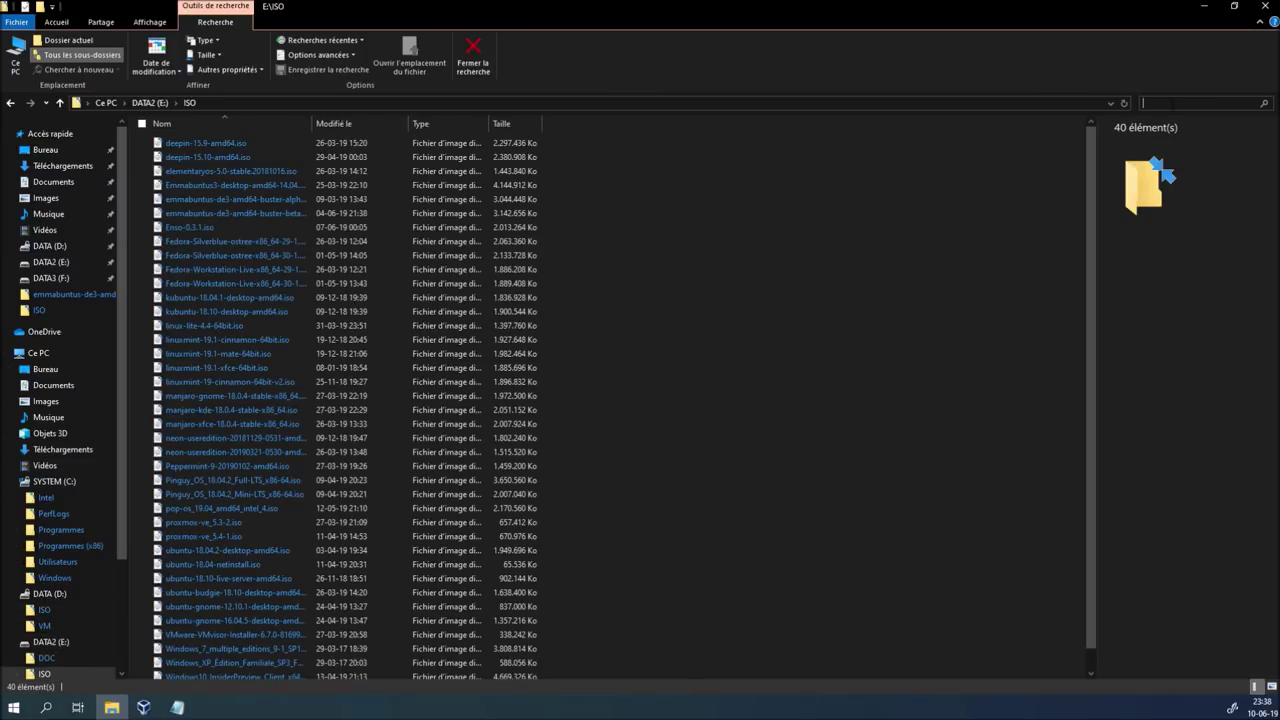
pyautogui.write('emma')
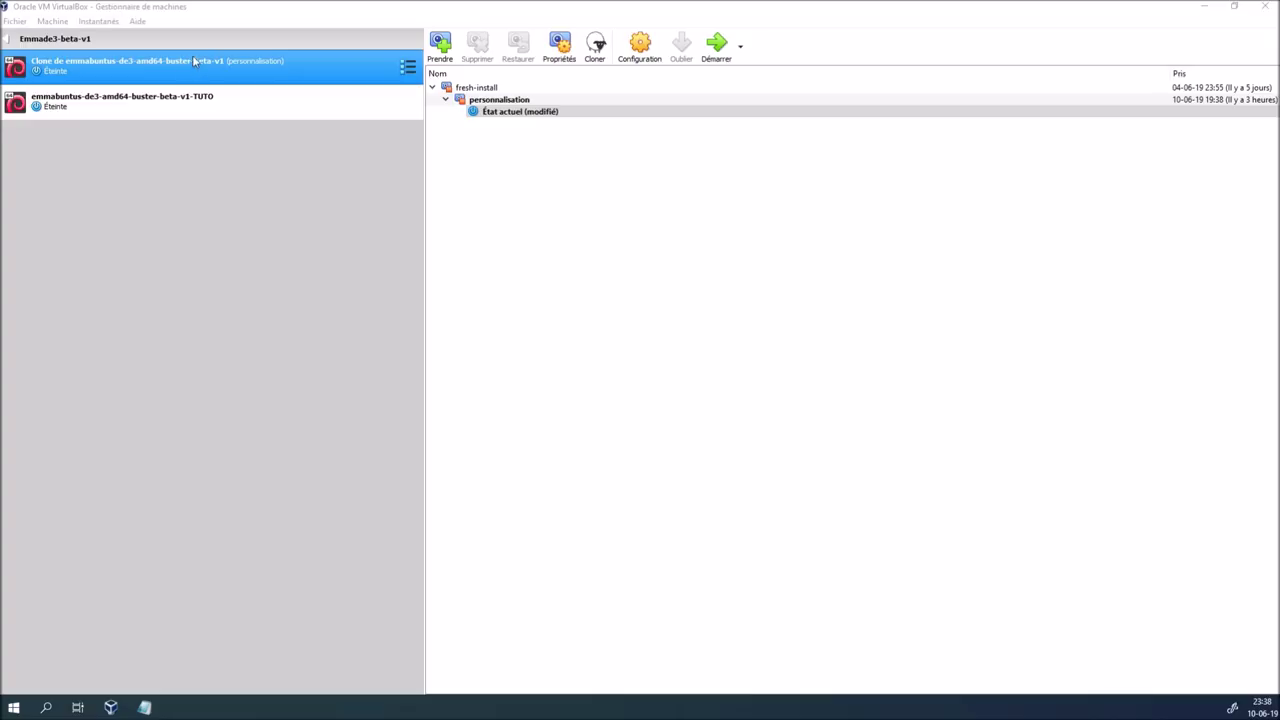
# Start the emmabuntus-de3-amd64-buster-beta-v1-TUTO VM and choose the Francais boot language
pyautogui.click(205, 96)
pyautogui.click(714, 46)
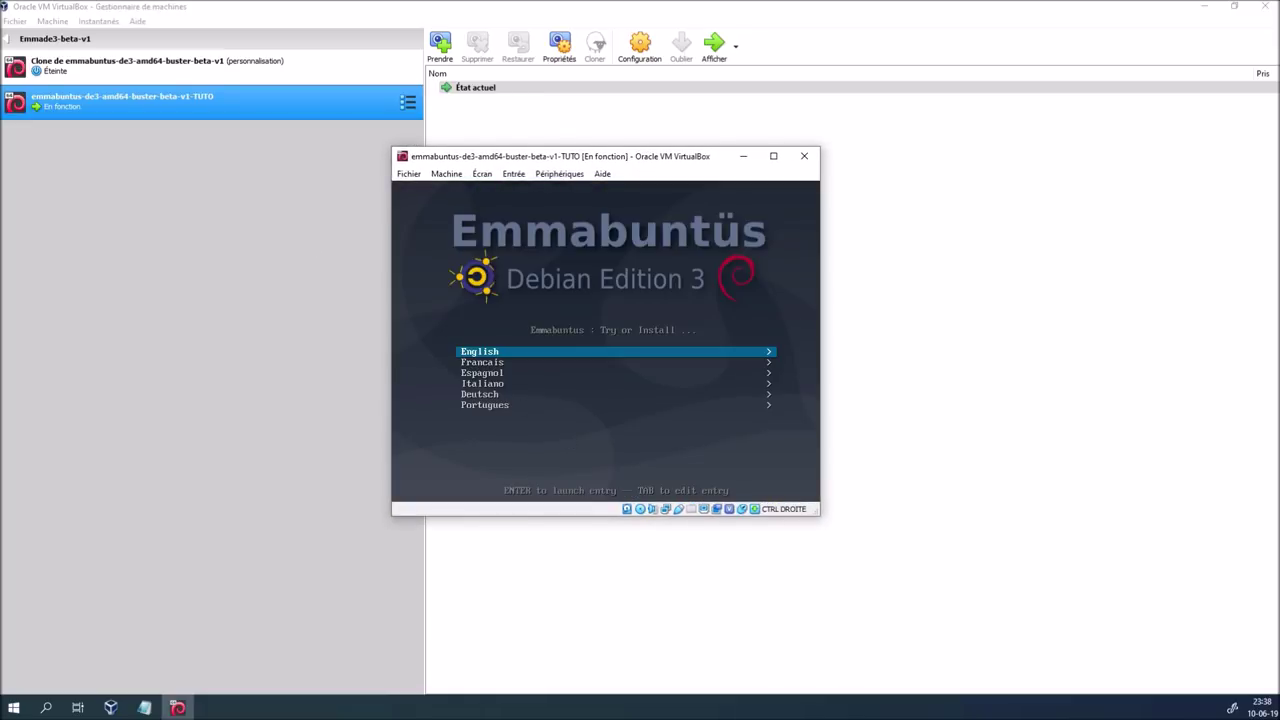
pyautogui.press('Down')
pyautogui.press('Down')
pyautogui.press('Down')
pyautogui.press('Down')
pyautogui.press('Down')
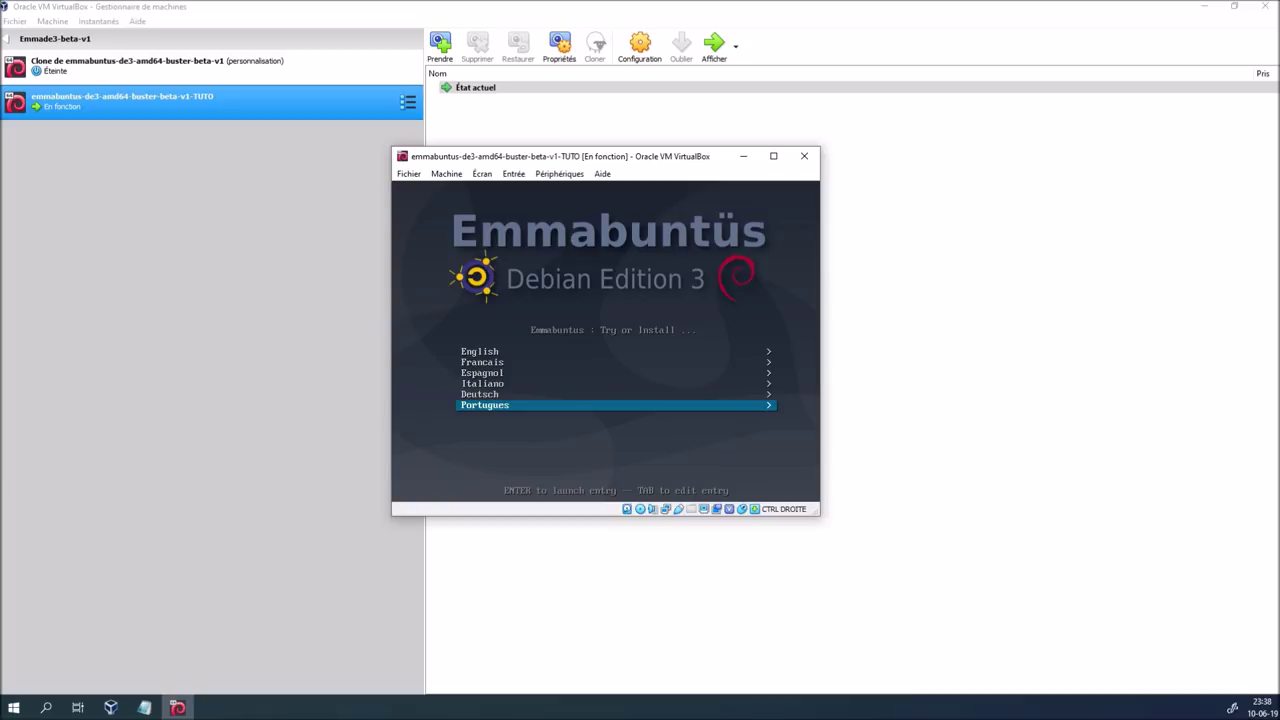
pyautogui.press('Up')
pyautogui.press('Up')
pyautogui.press('Up')
pyautogui.press('Up')
pyautogui.press('Up')
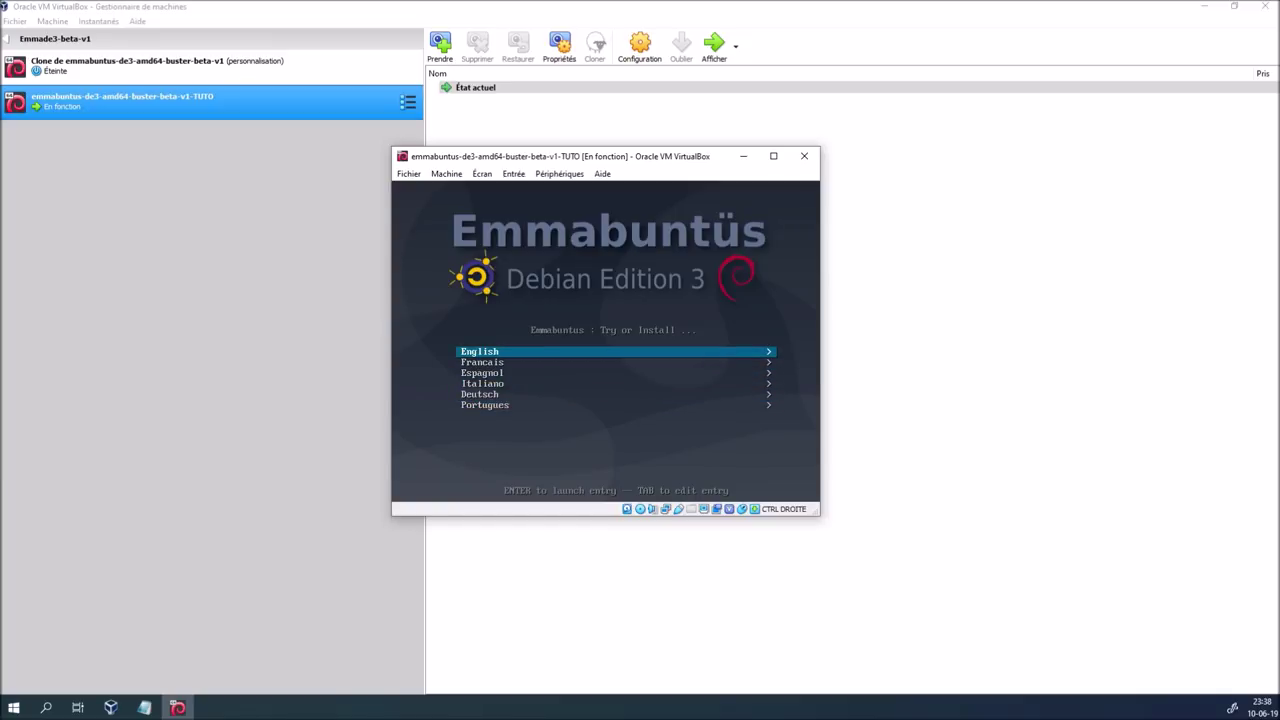
pyautogui.press('Down')
pyautogui.press('Return')
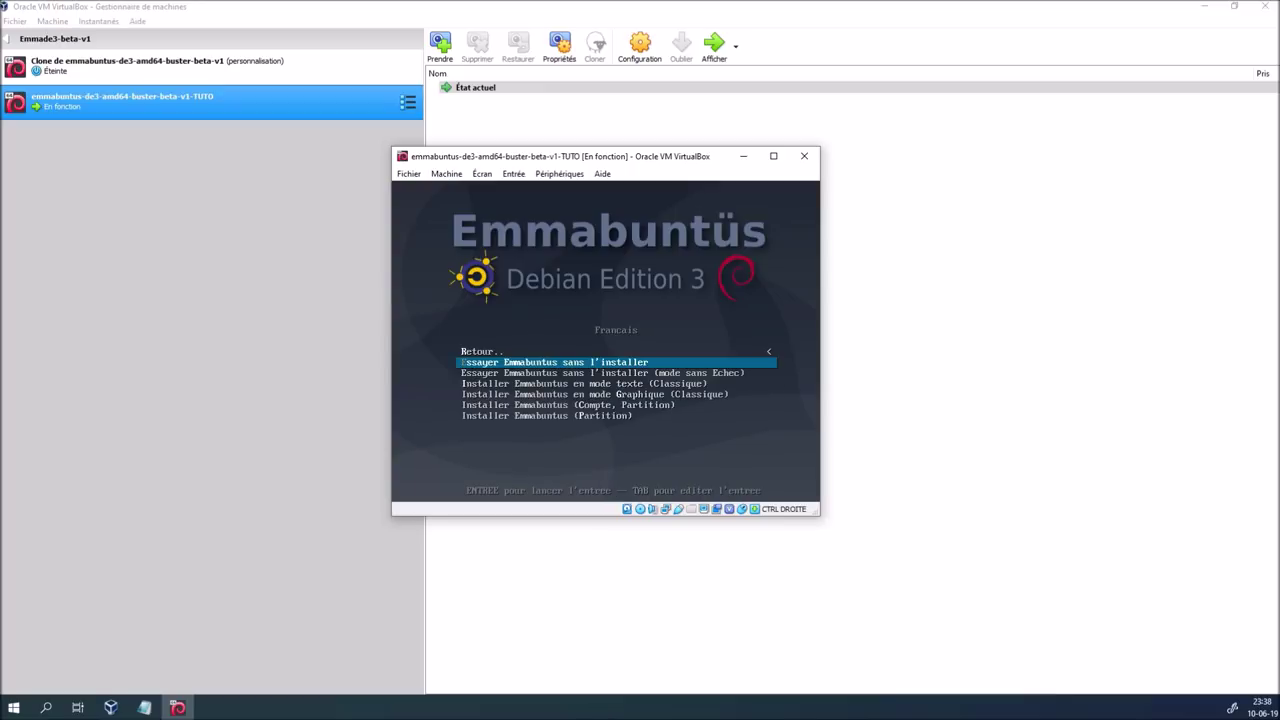
# Launch 'Installer Emmabuntus en mode texte (Classique)' from the French boot options
pyautogui.press('Down')
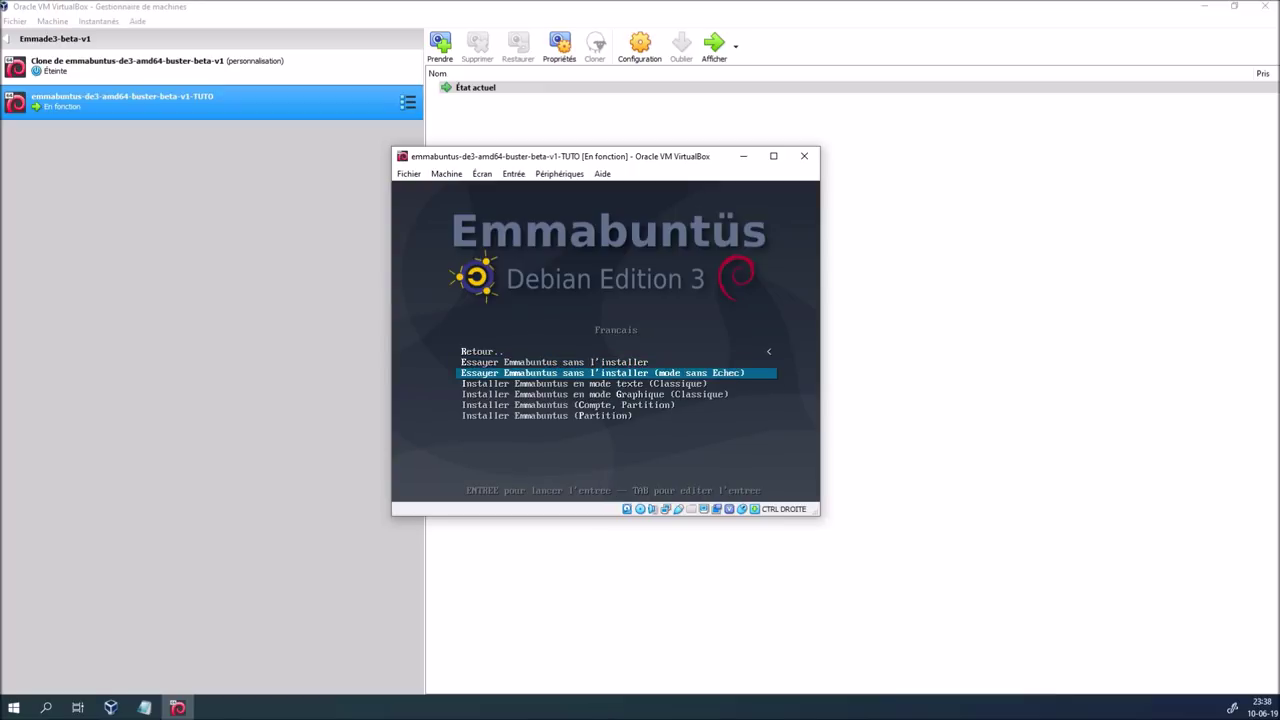
pyautogui.press('Down')
pyautogui.press('Return')
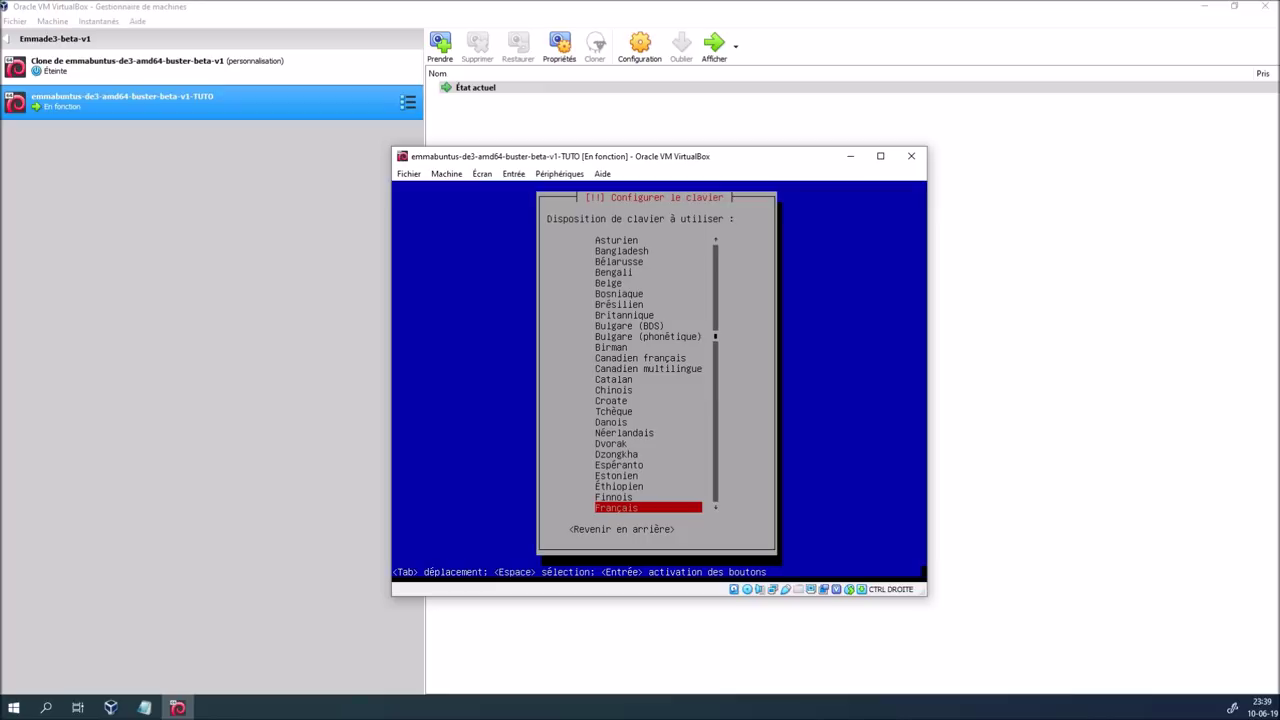
# Select the Belge keyboard layout in the installer and confirm it
pyautogui.press('Up')
pyautogui.press('Up')
pyautogui.press('Up')
pyautogui.press('Up')
pyautogui.press('Up')
pyautogui.press('Up')
pyautogui.press('Up')
pyautogui.press('Up')
pyautogui.press('Up')
pyautogui.press('Up')
pyautogui.press('Up')
pyautogui.press('Up')
pyautogui.press('Up')
pyautogui.press('Up')
pyautogui.press('Up')
pyautogui.press('Up')
pyautogui.press('Up')
pyautogui.press('Up')
pyautogui.press('Up')
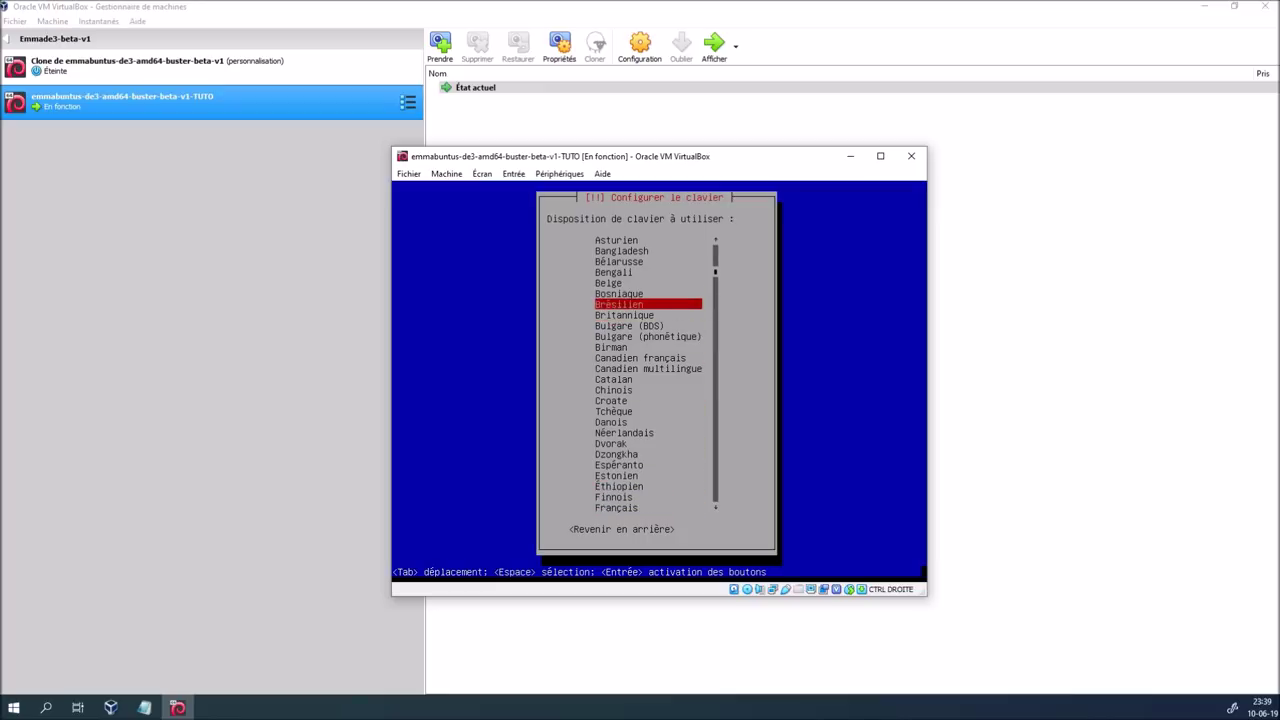
pyautogui.press('Up')
pyautogui.press('Up')
pyautogui.press('Return')
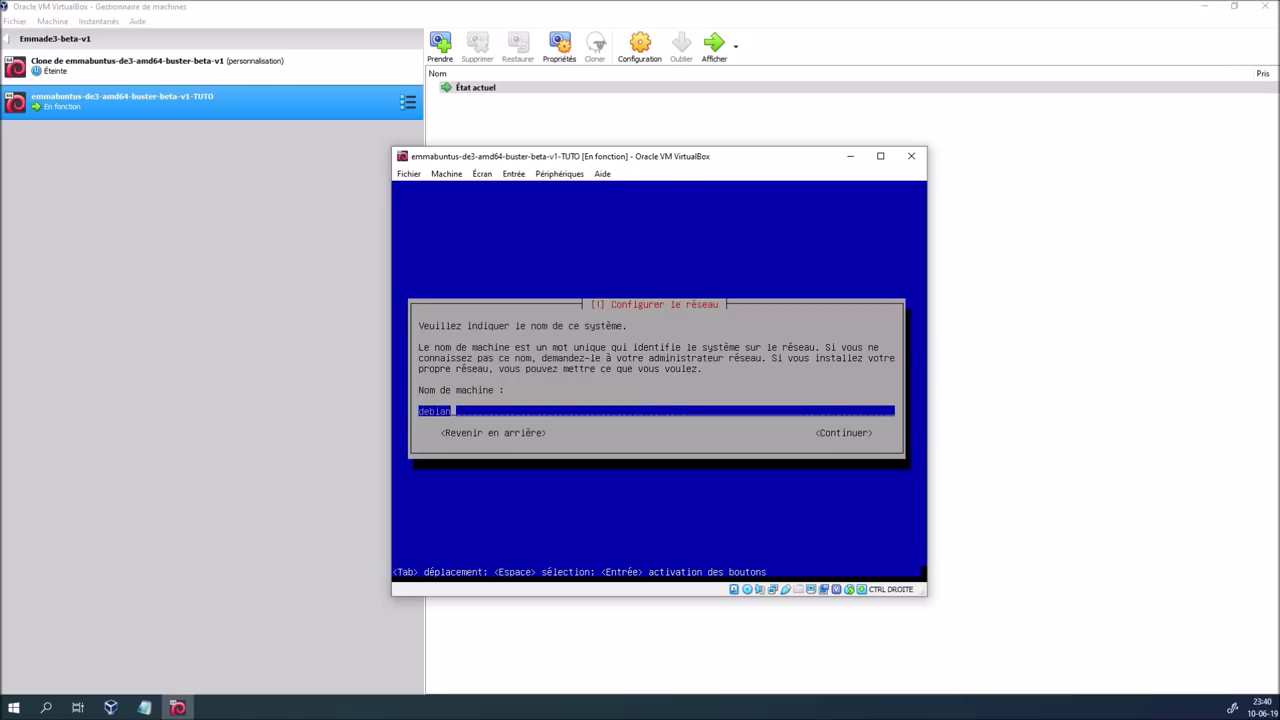
# Replace the default hostname debian with emmade3beta and leave the domain name empty
pyautogui.press('BackSpace')
pyautogui.press('BackSpace')
pyautogui.press('BackSpace')
pyautogui.press('BackSpace')
pyautogui.press('BackSpace')
pyautogui.press('BackSpace')
pyautogui.write('emmade3buster')
pyautogui.press('BackSpace')
pyautogui.press('BackSpace')
pyautogui.press('BackSpace')
pyautogui.press('BackSpace')
pyautogui.press('BackSpace')
pyautogui.press('BackSpace')
pyautogui.write('beta')
pyautogui.press('Tab')
pyautogui.press('Return')
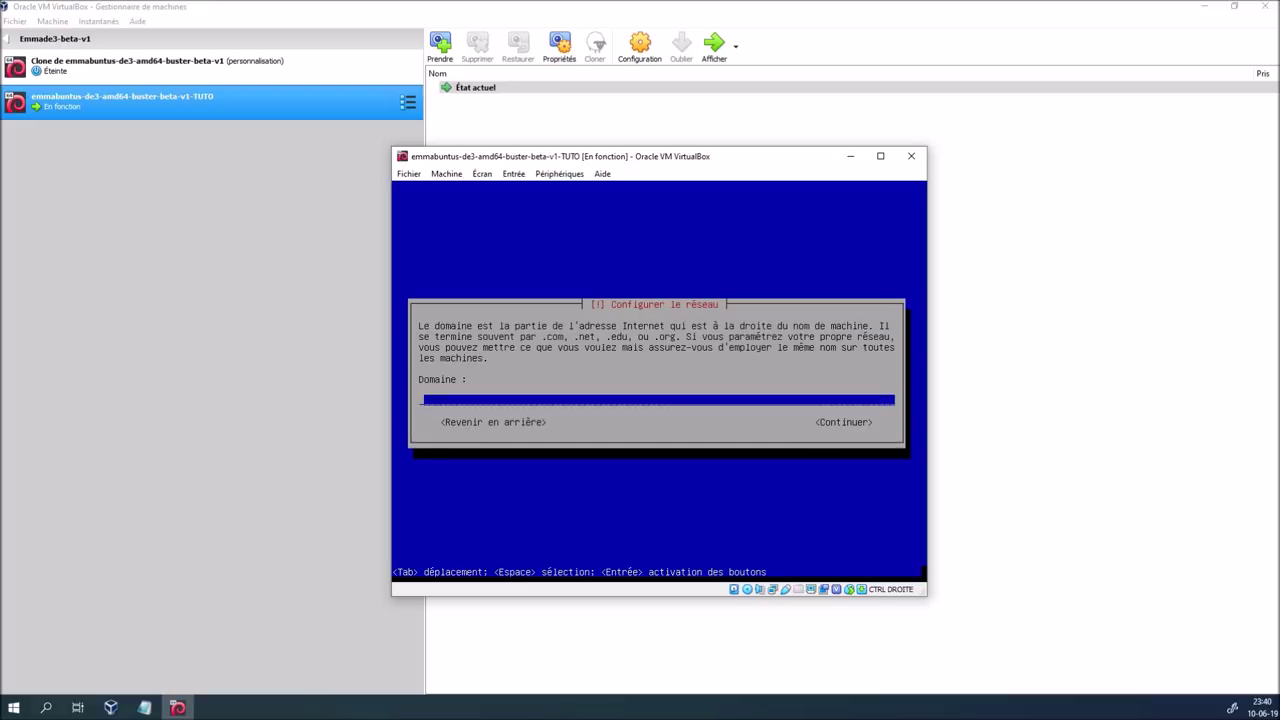
pyautogui.press('Tab')
pyautogui.press('Return')
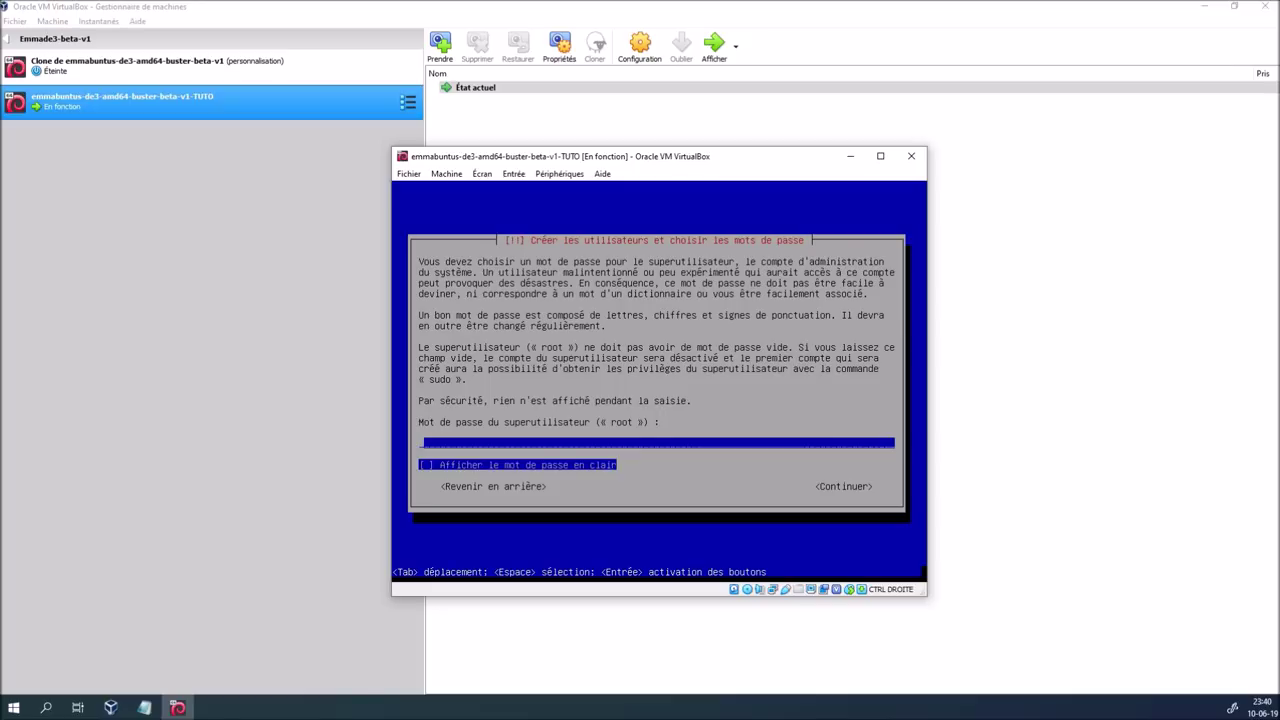
# Enter and confirm the root password, shown in plain text
pyautogui.write('***********')
pyautogui.press('Tab')
pyautogui.press('space')
pyautogui.press('Tab')
pyautogui.press('Return')
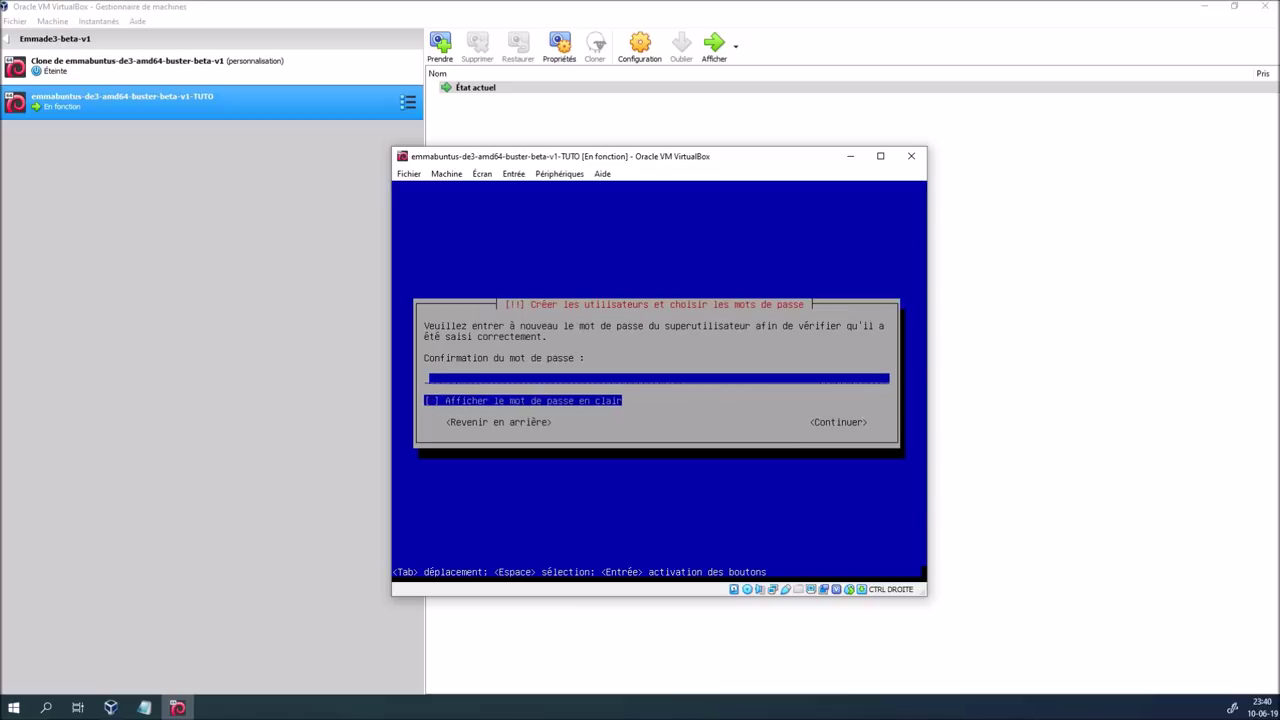
pyautogui.write('blablalinux')
pyautogui.press('Tab')
pyautogui.press('space')
pyautogui.press('Tab')
pyautogui.press('Return')
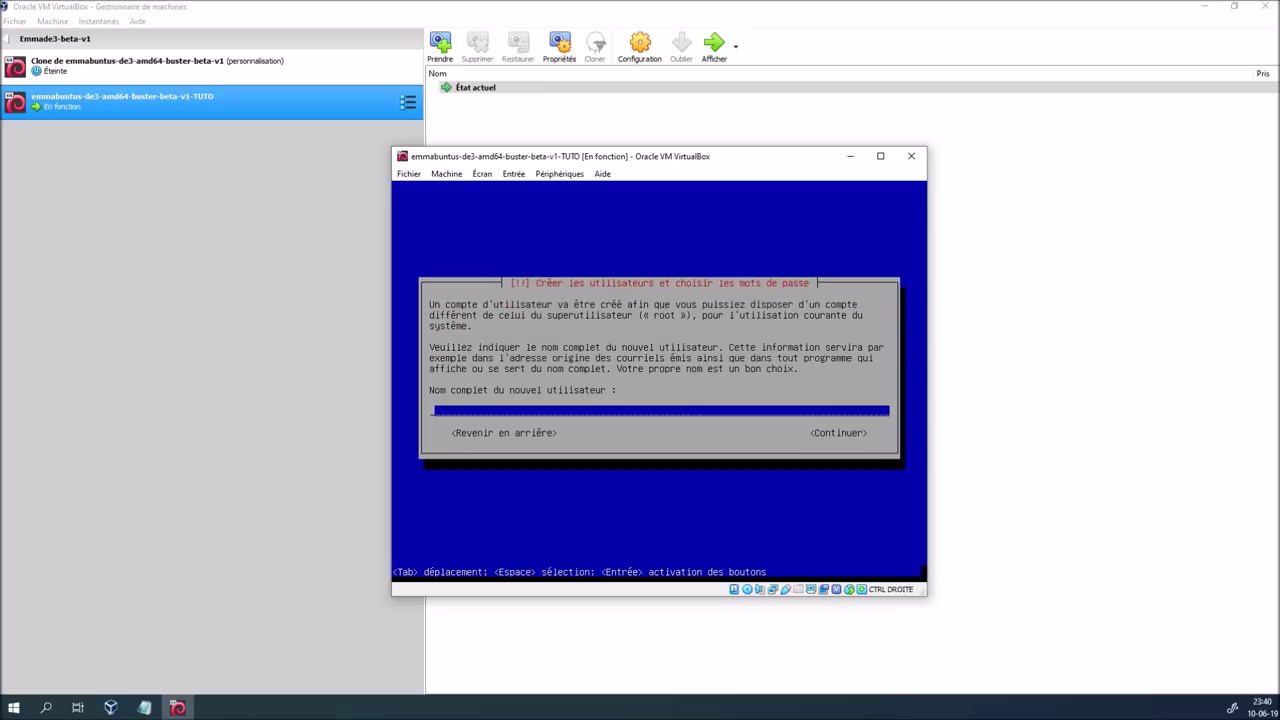
# Enter the new user's full name and replace the prefilled login identifier
pyautogui.write('blablateur')
pyautogui.press('Tab')
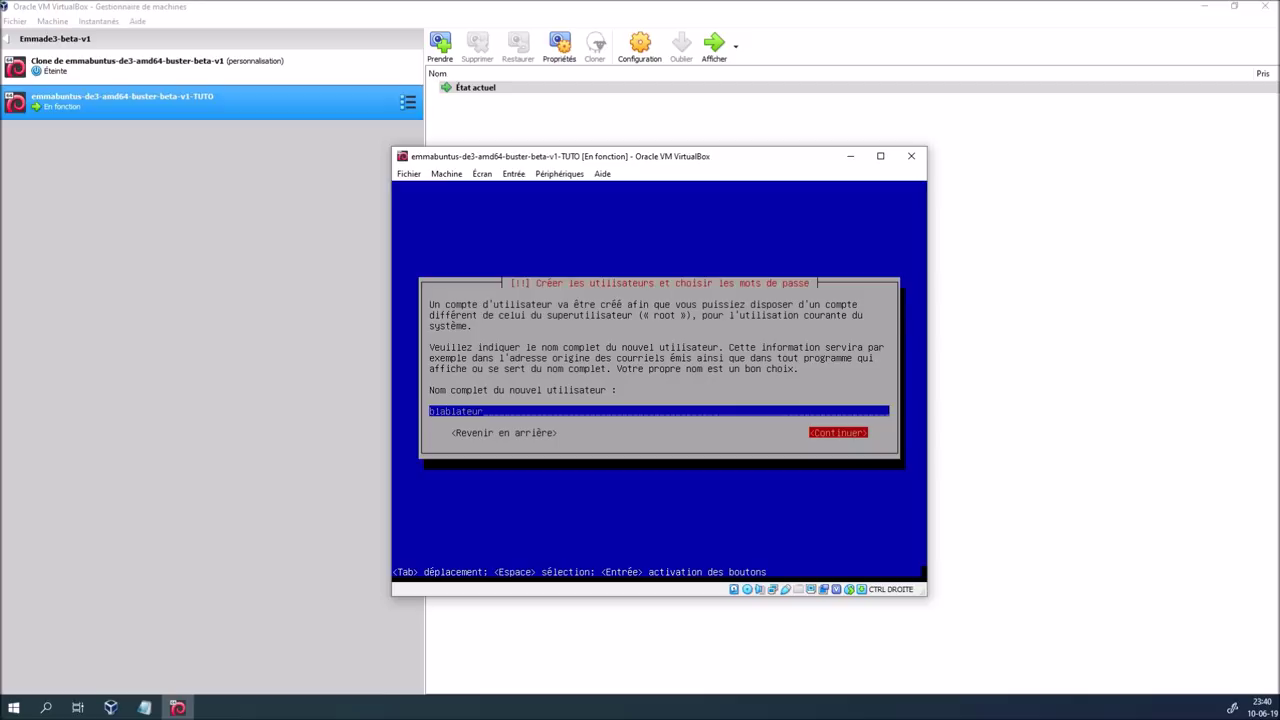
pyautogui.press('Return')
pyautogui.press('BackSpace')
pyautogui.press('BackSpace')
pyautogui.press('BackSpace')
pyautogui.press('BackSpace')
pyautogui.press('BackSpace')
pyautogui.press('BackSpace')
pyautogui.press('BackSpace')
pyautogui.press('BackSpace')
pyautogui.press('BackSpace')
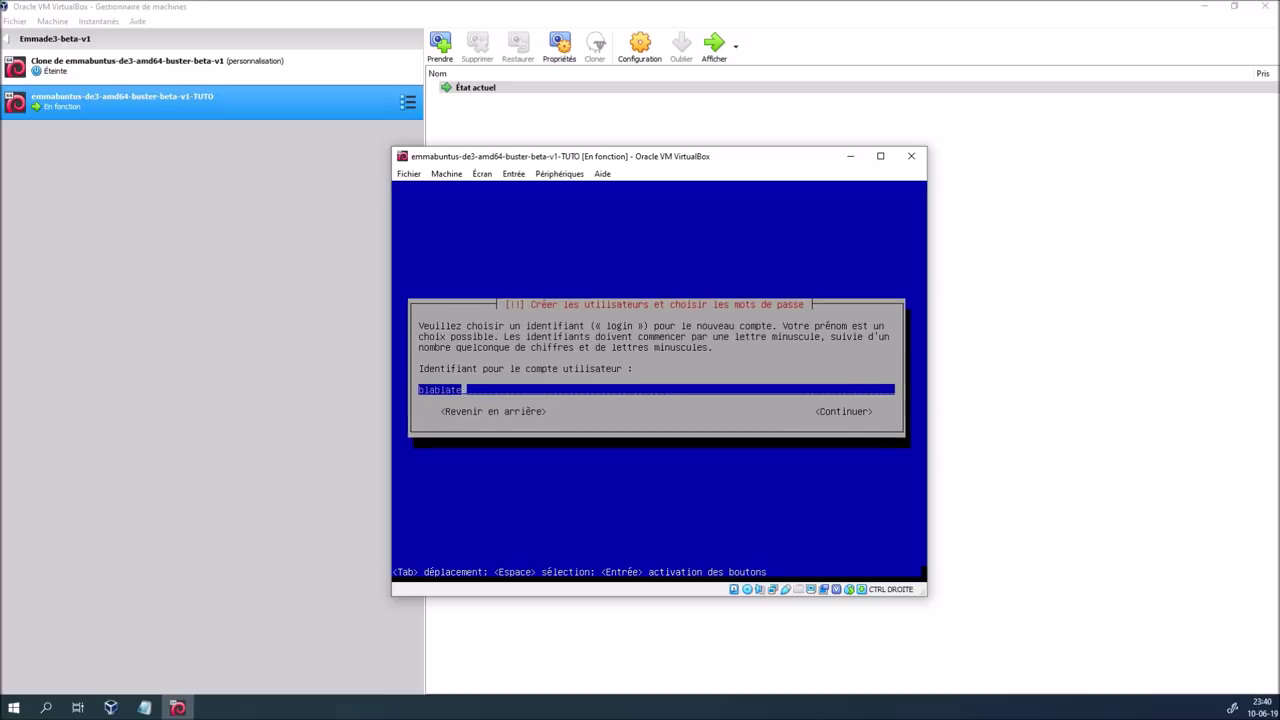
pyautogui.write('b')
pyautogui.press('Tab')
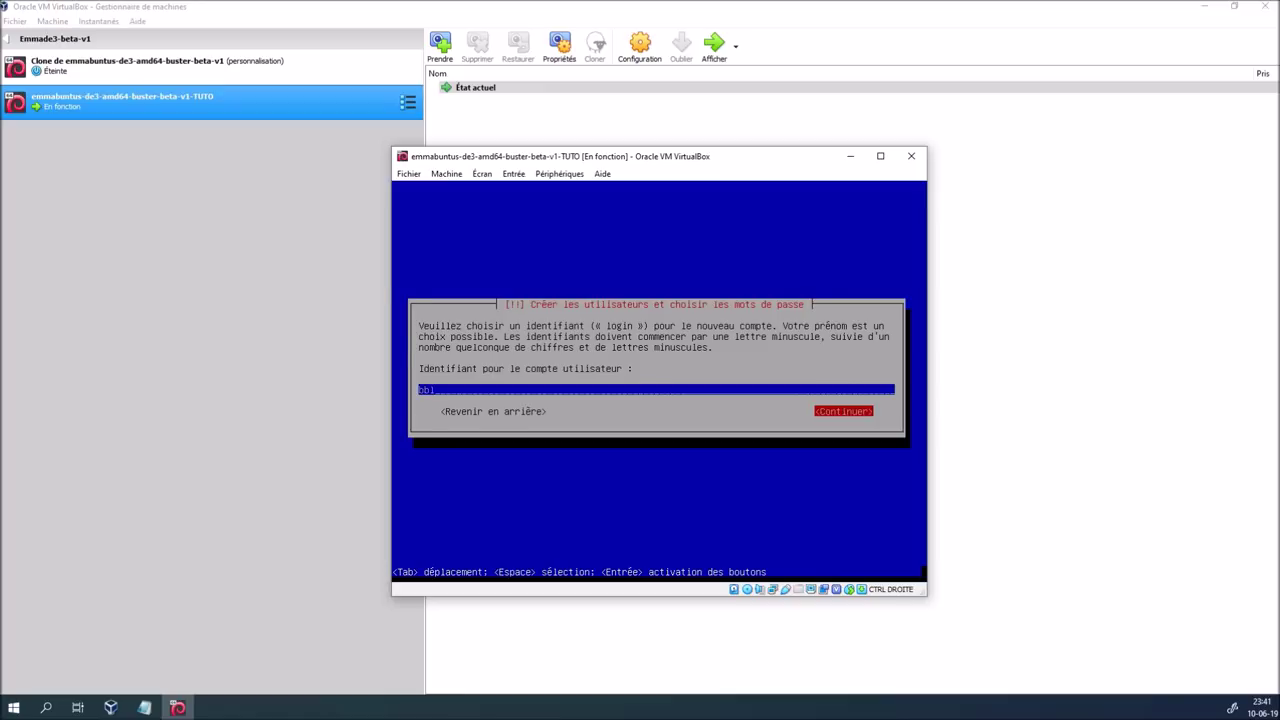
pyautogui.press('Return')
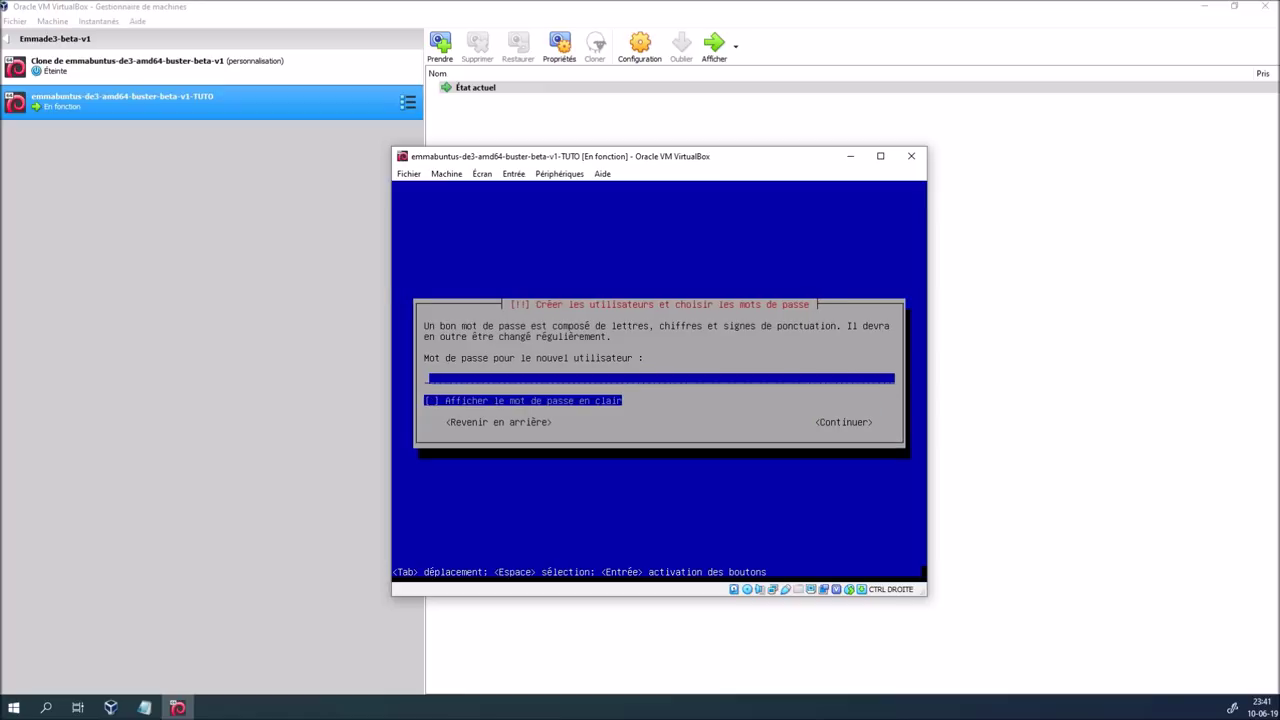
# Type and confirm the new user's password, revealed in clear text
pyautogui.write('bbbbbb')
pyautogui.press('space')
pyautogui.press('Tab')
pyautogui.press('Return')
pyautogui.write('blabla')
pyautogui.press('Tab')
pyautogui.press('Tab')
pyautogui.press('Return')
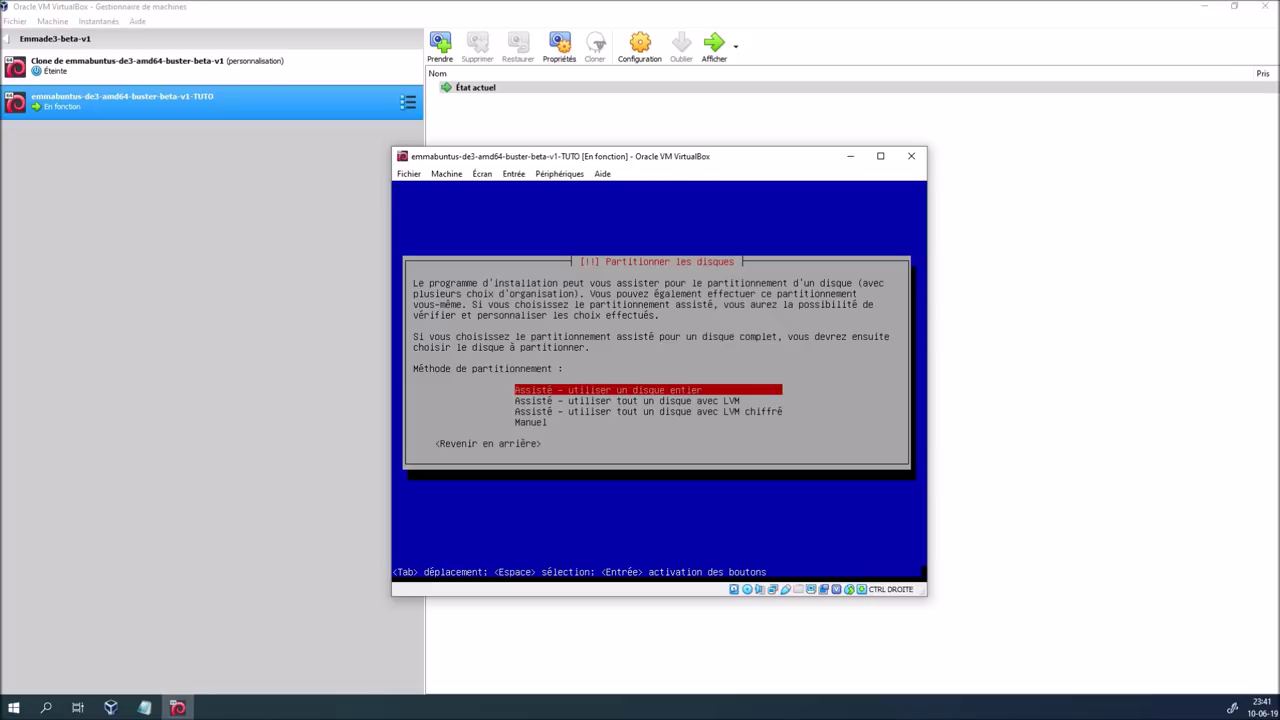
# Use guided whole-disk partitioning on the 21.5 GB VBOX HARDDISK with a separate /home partition
pyautogui.press('Return')
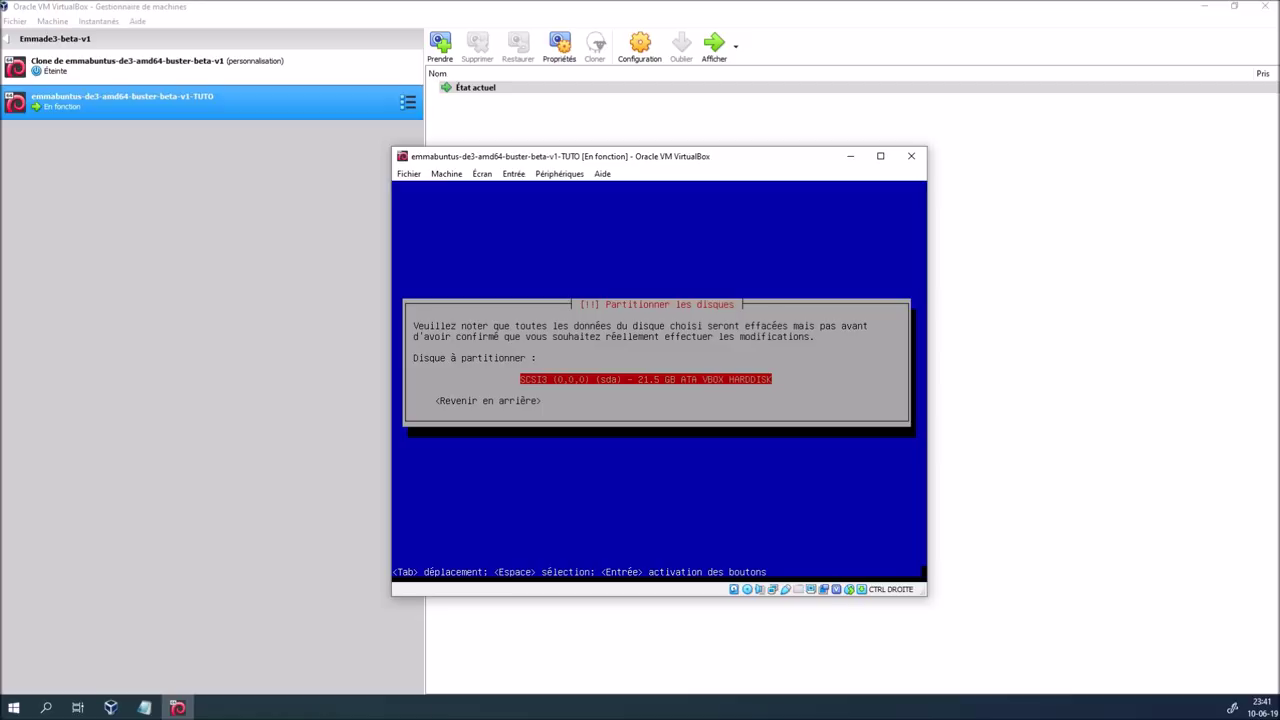
pyautogui.press('Return')
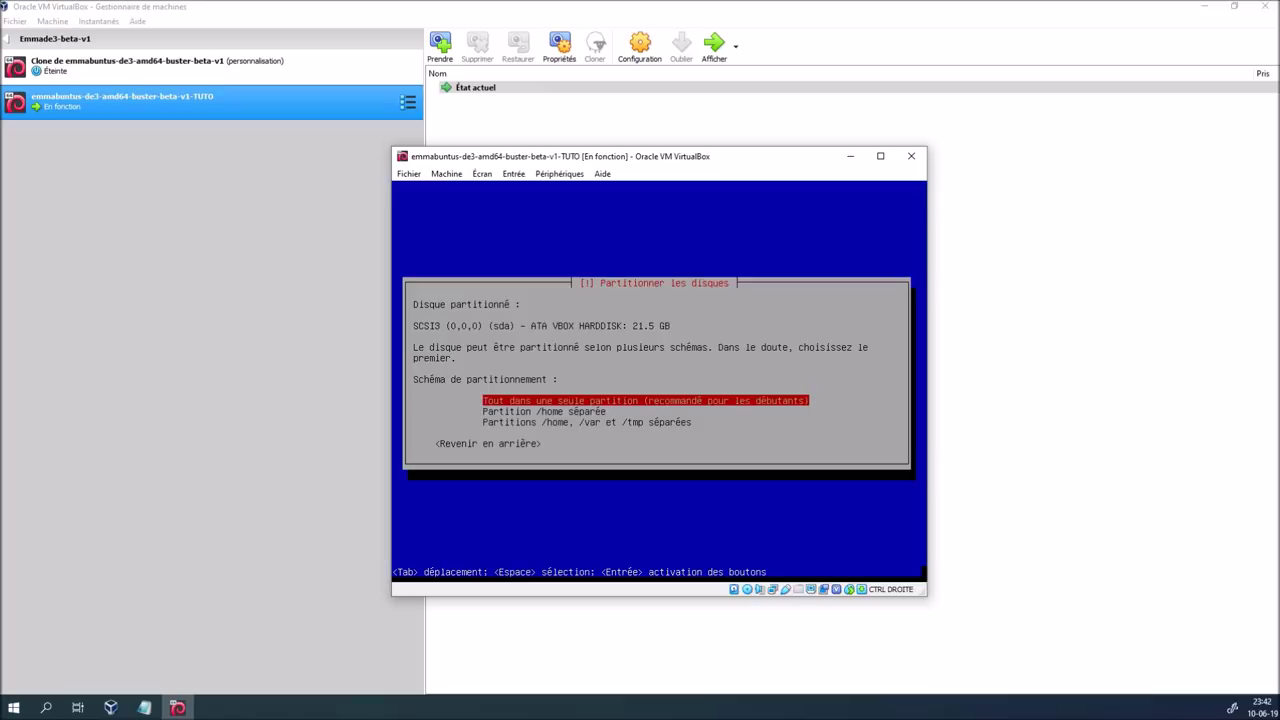
pyautogui.press('Down')
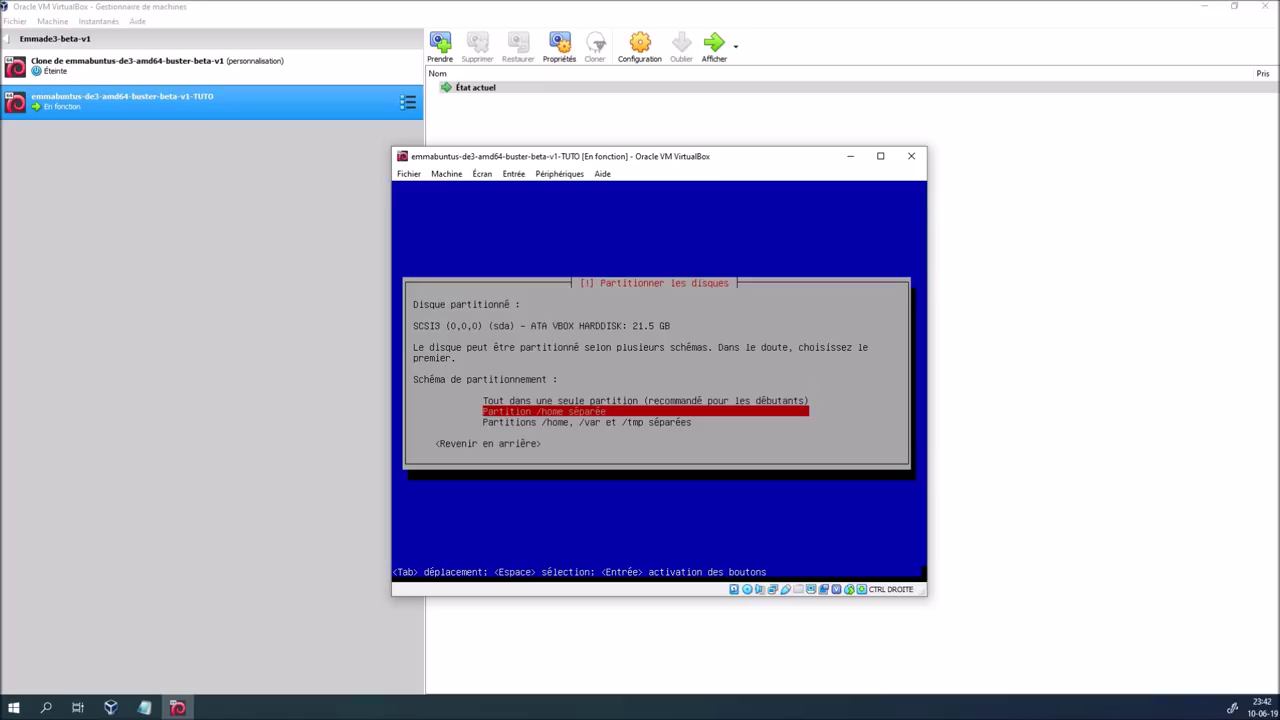
pyautogui.press('Return')
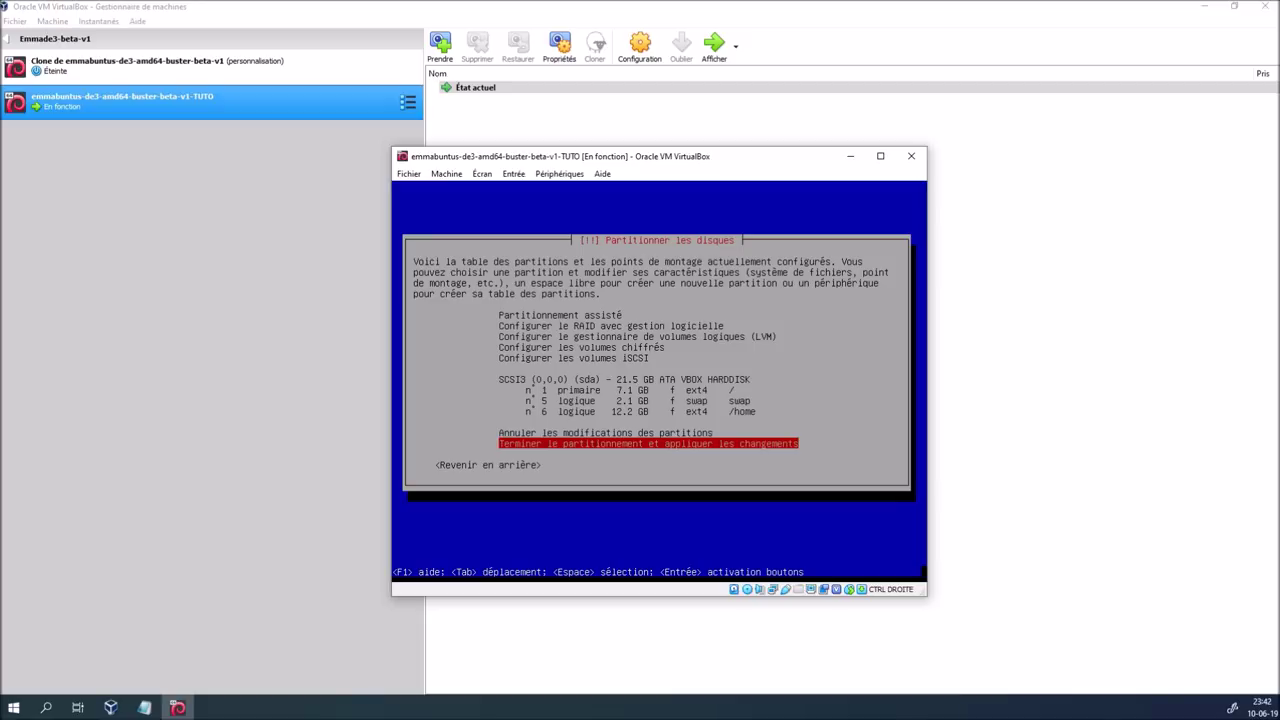
pyautogui.press('Return')
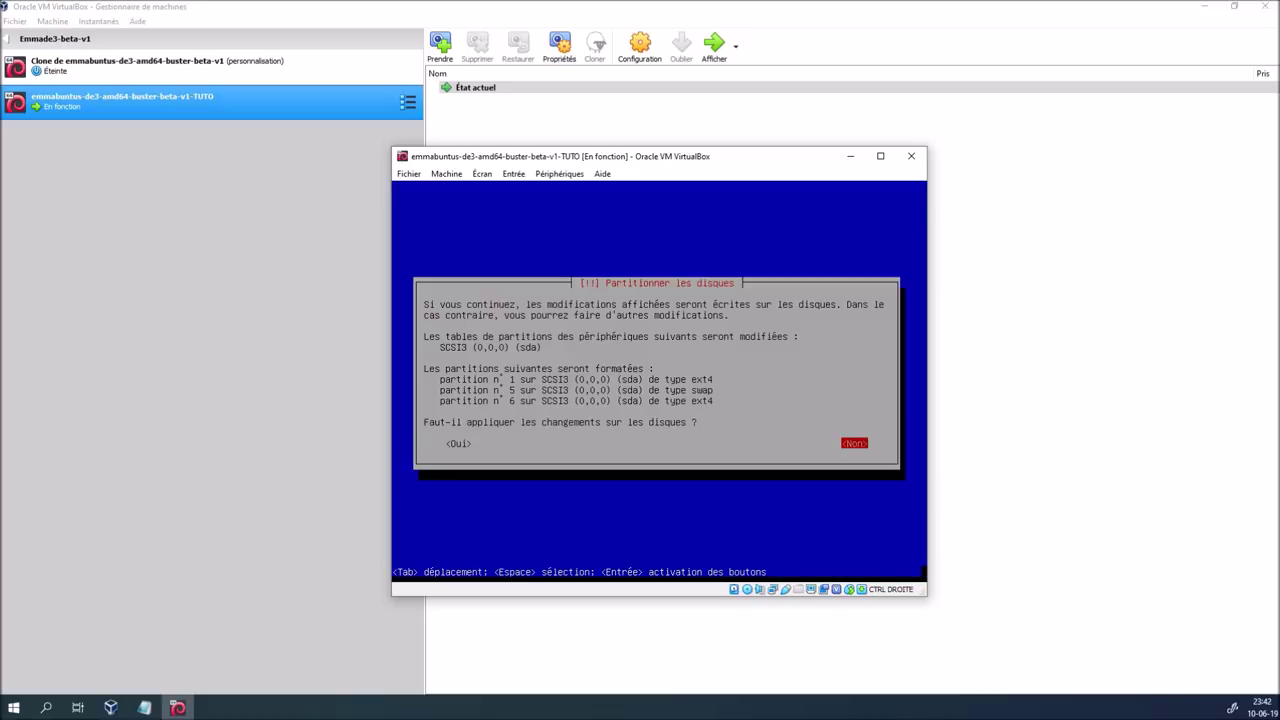
# Answer Oui to write the partition changes to disk
pyautogui.press('Tab')
pyautogui.press('Return')
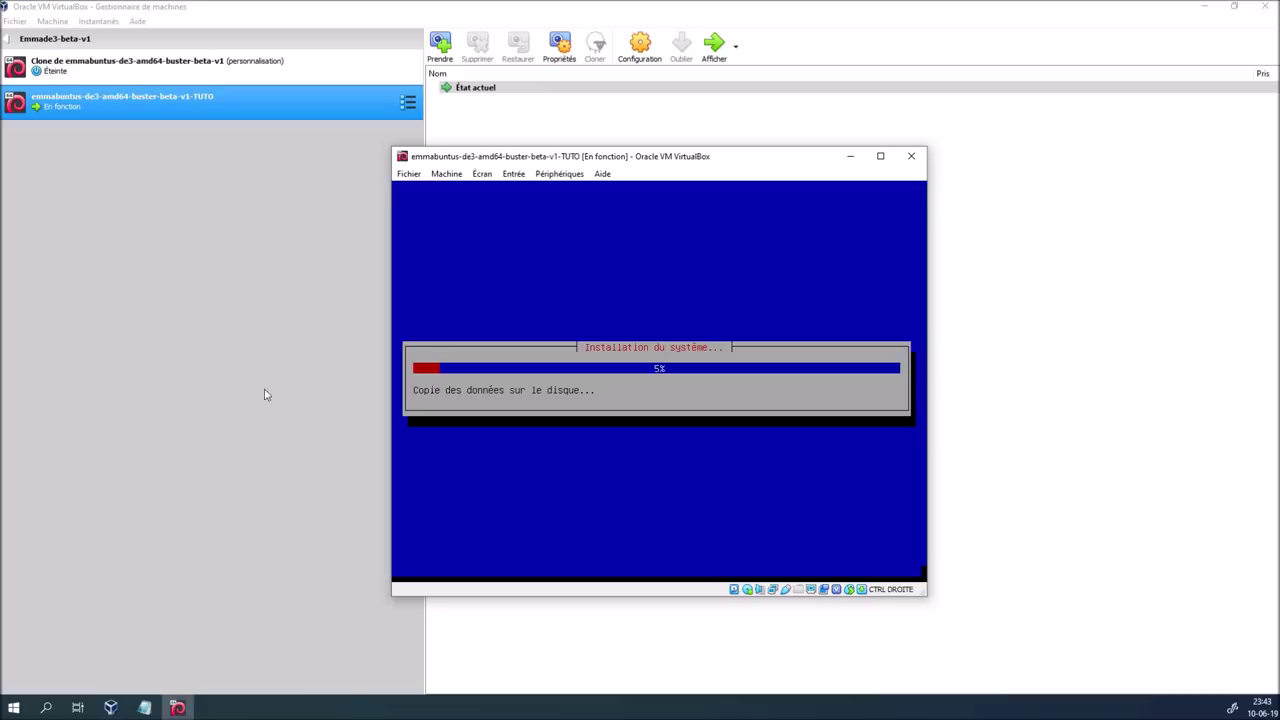
# Nudge the VM window left while the system installation runs until it fails
pyautogui.moveTo(674, 162); pyautogui.dragTo(646, 165)
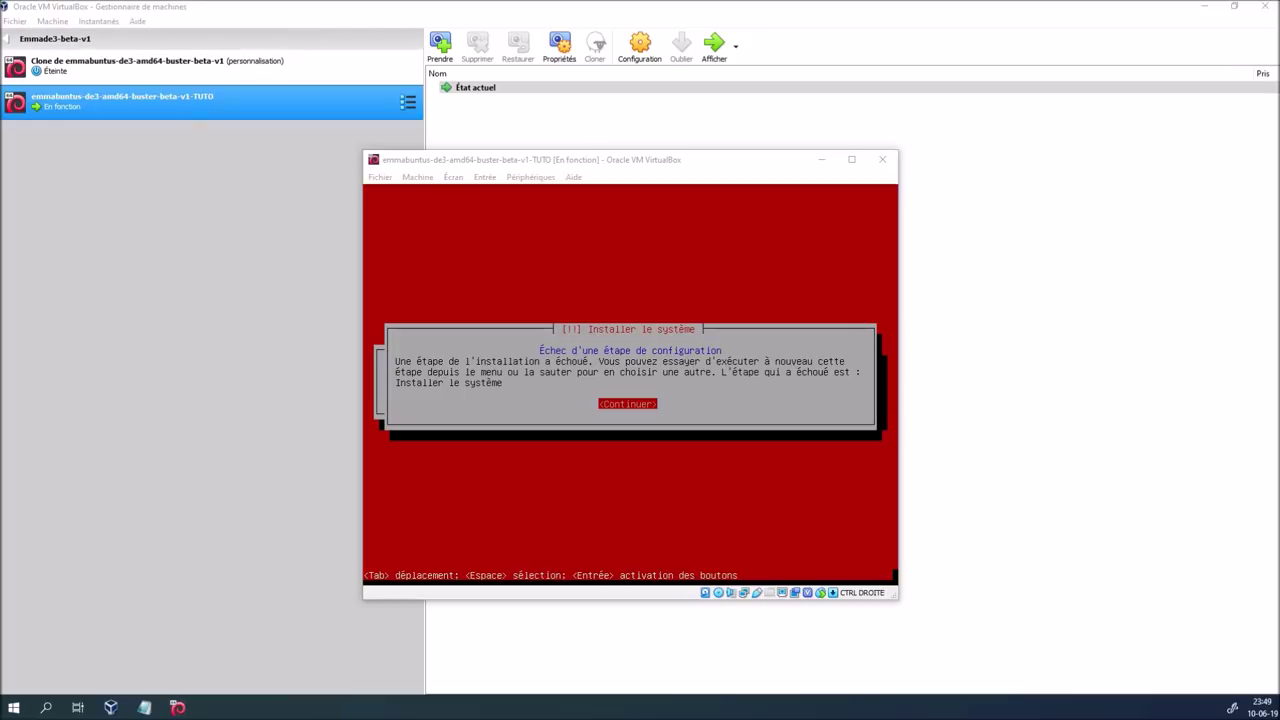
# Retry installing the system over the previous install, then return to disk partitioning after it fails
pyautogui.click(648, 168)
pyautogui.press('Return')
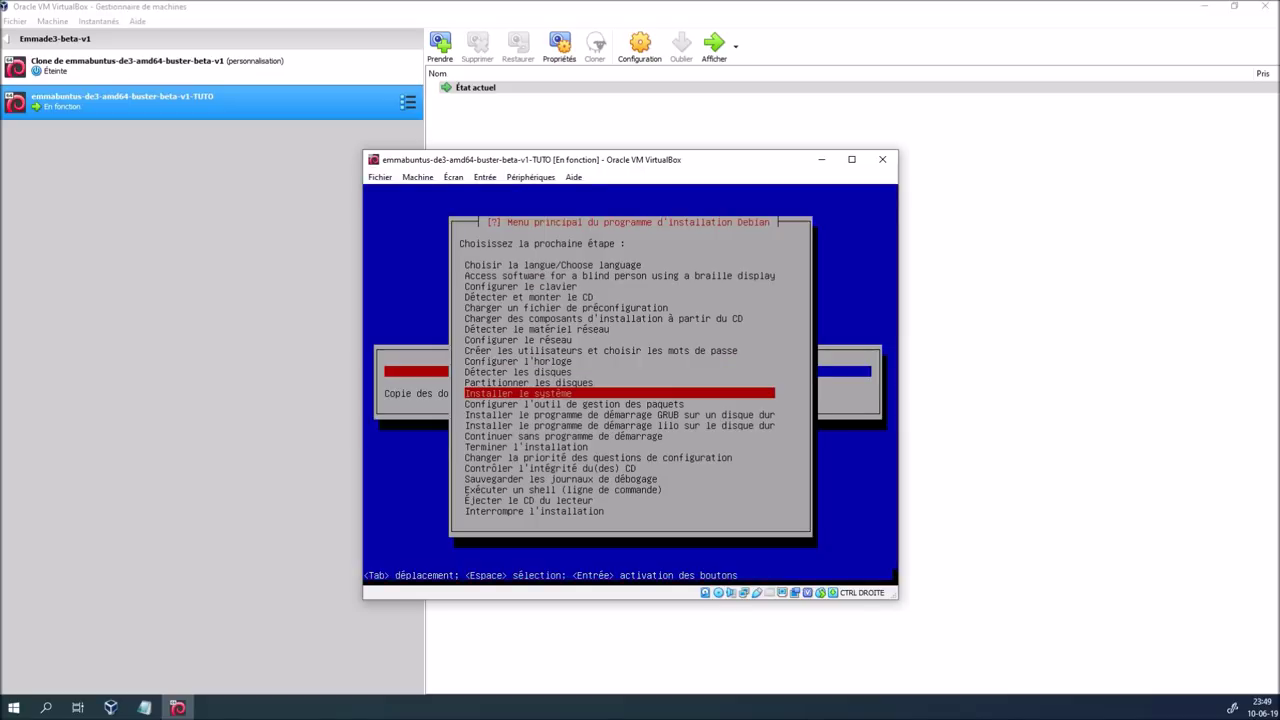
pyautogui.press('Return')
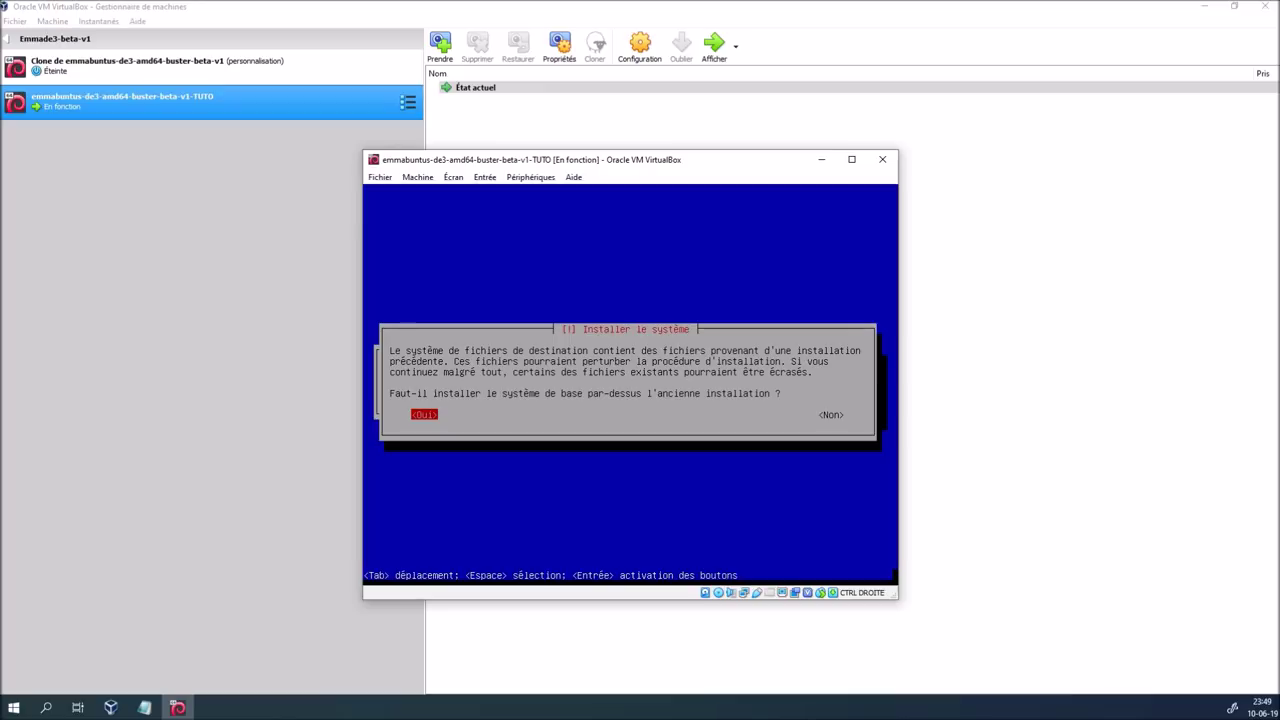
pyautogui.press('Return')
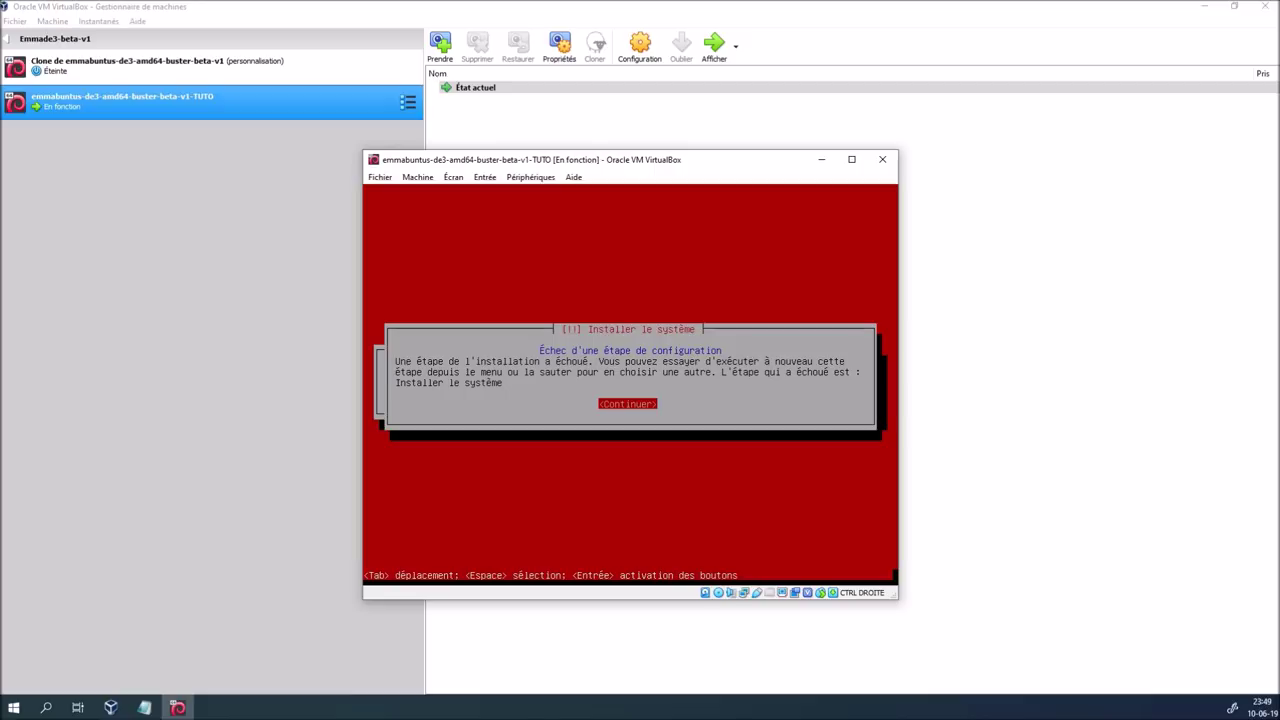
pyautogui.press('Return')
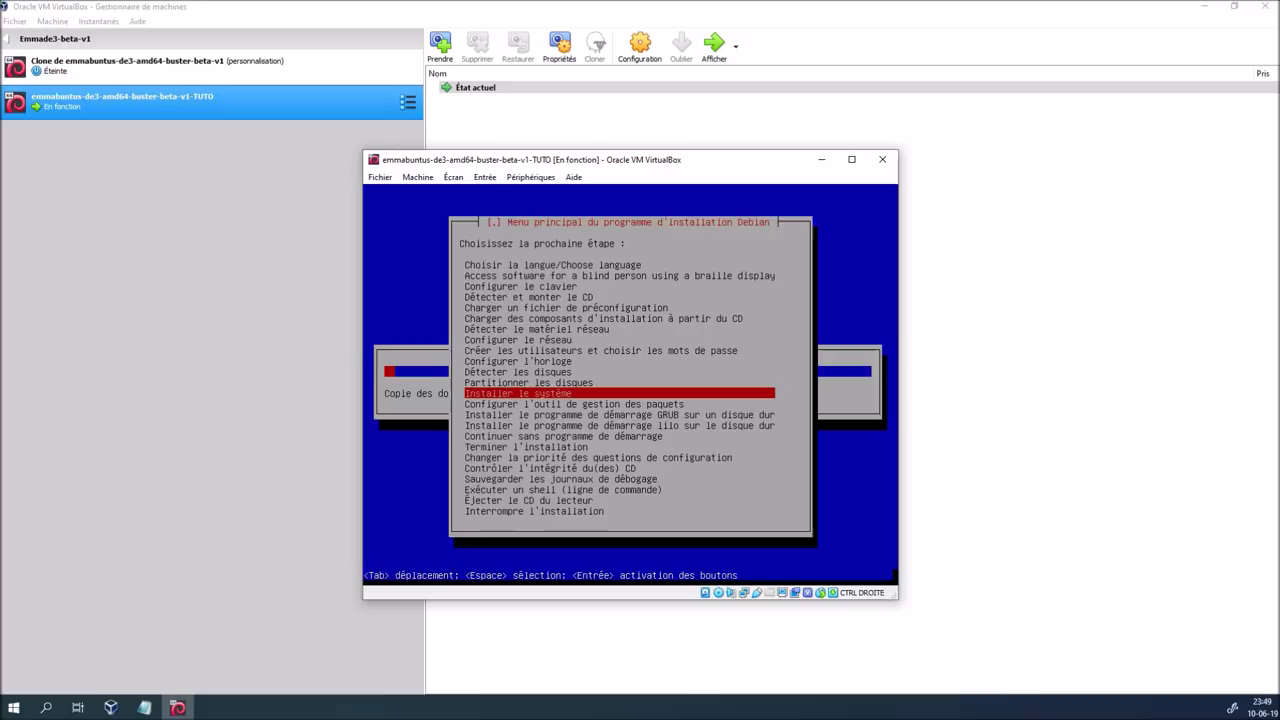
pyautogui.press('Up')
pyautogui.press('Return')
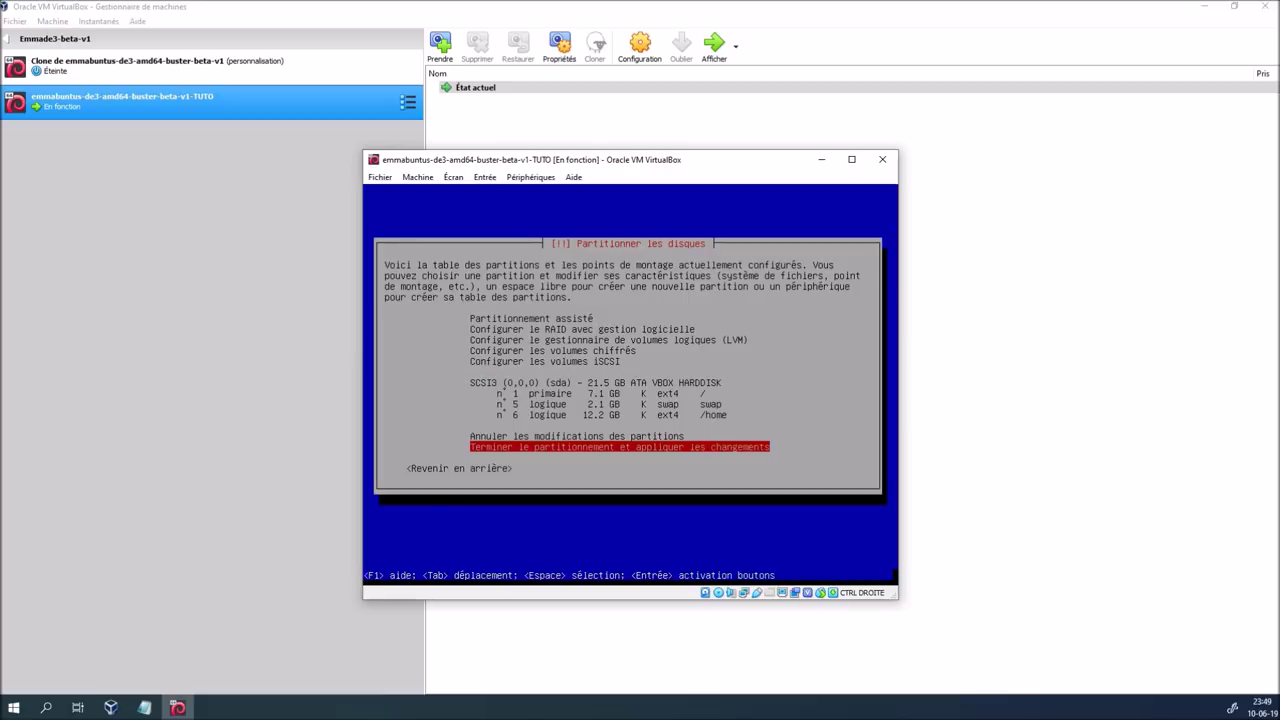
# Use assisted partitioning on the whole SCSI3 (sda) disk, all in one partition, and write the changes
pyautogui.press('Up')
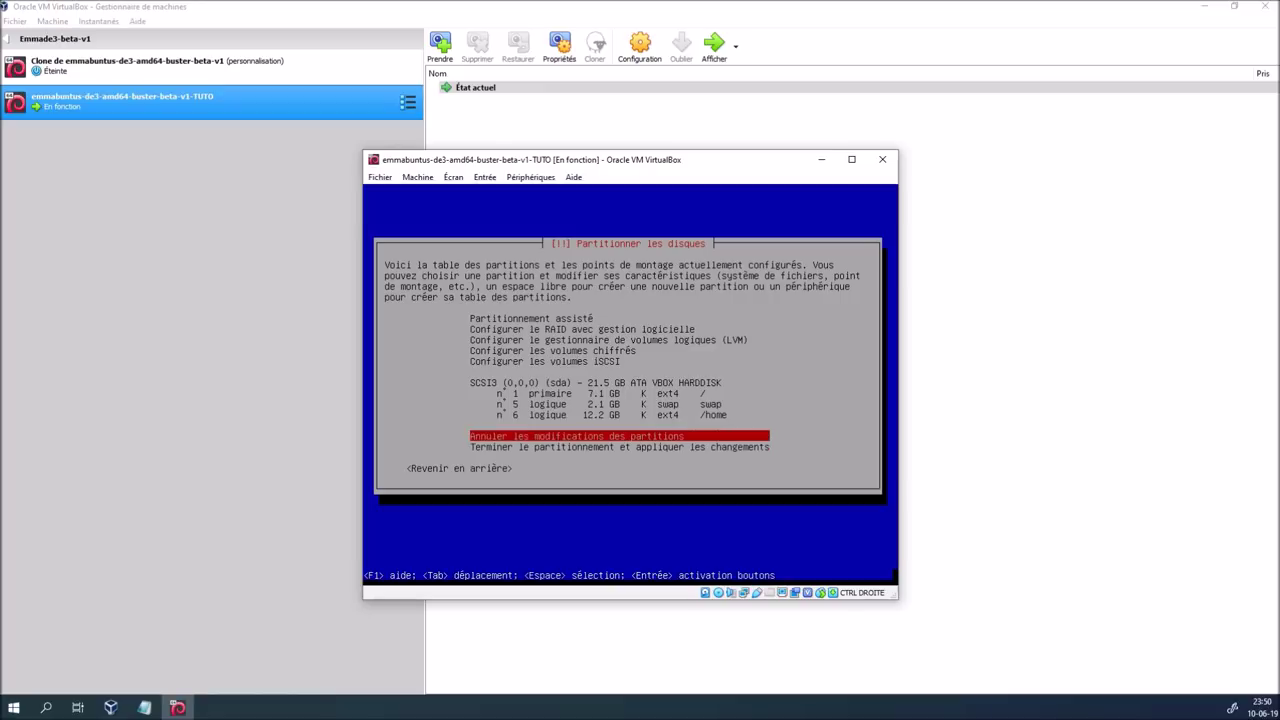
pyautogui.press('Up')
pyautogui.press('Up')
pyautogui.press('Up')
pyautogui.press('Up')
pyautogui.press('Up')
pyautogui.press('Up')
pyautogui.press('Up')
pyautogui.press('Up')
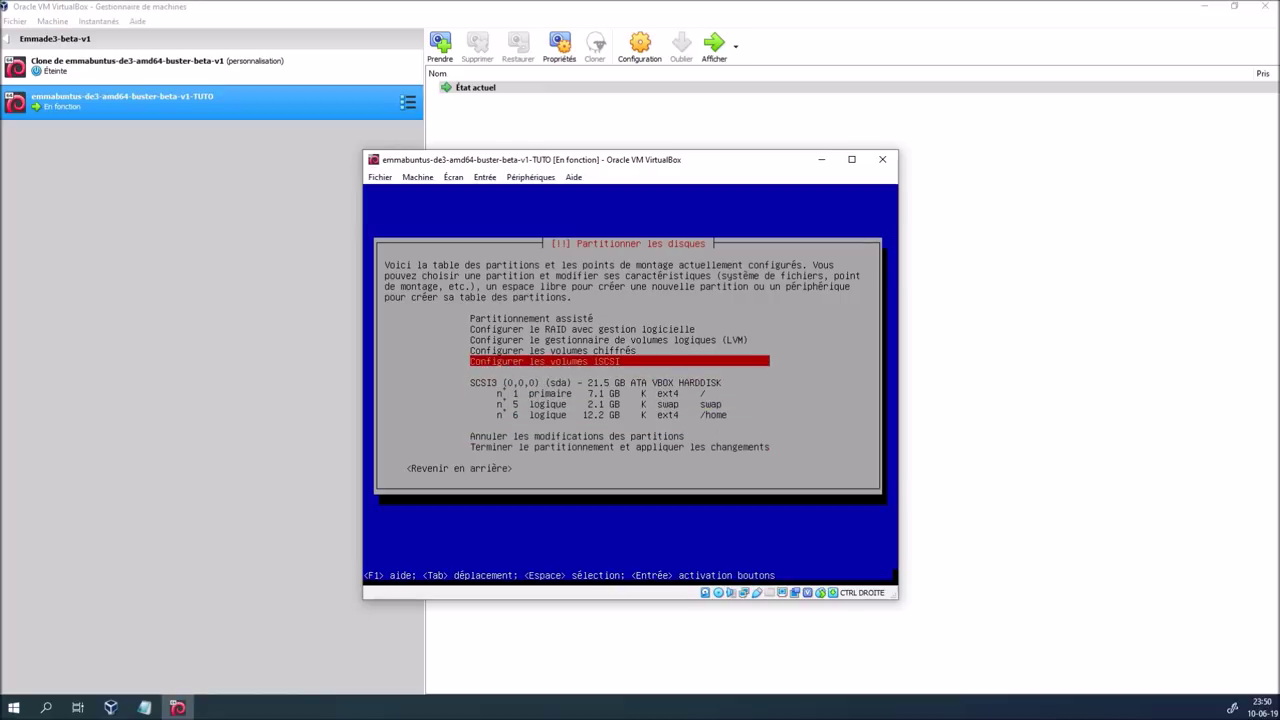
pyautogui.press('Up')
pyautogui.press('Return')
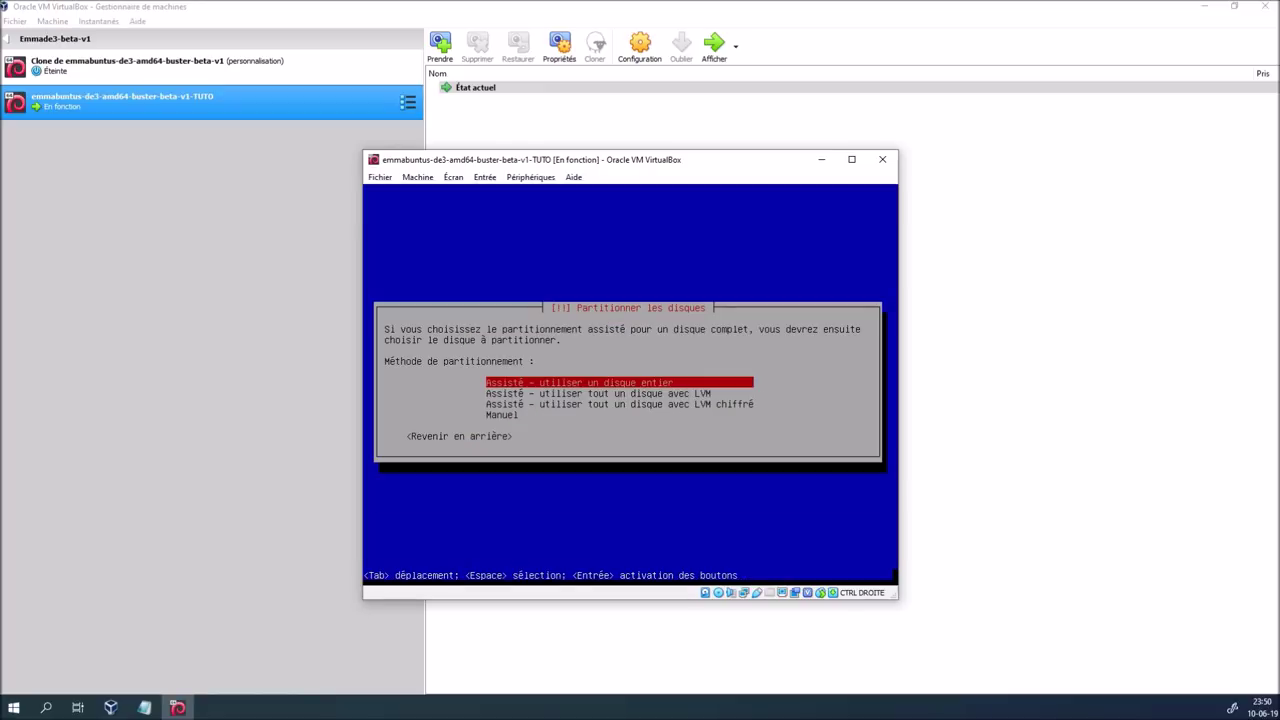
pyautogui.press('Return')
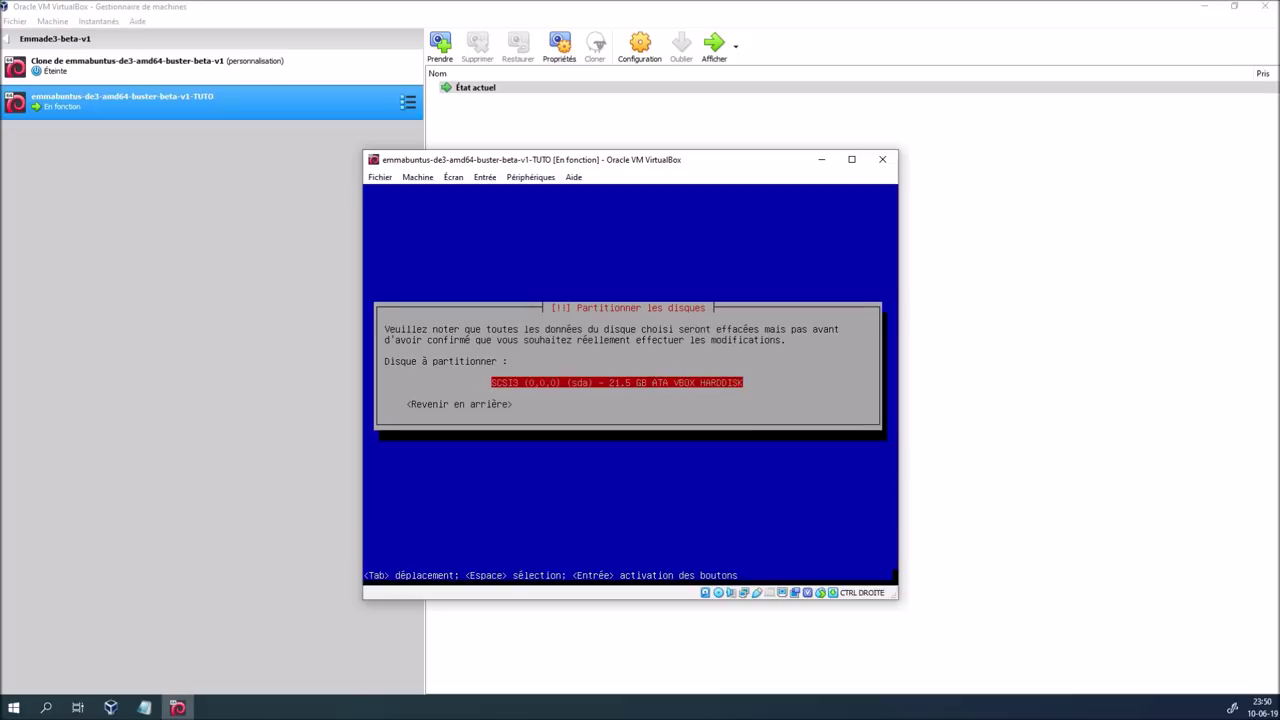
pyautogui.press('Return')
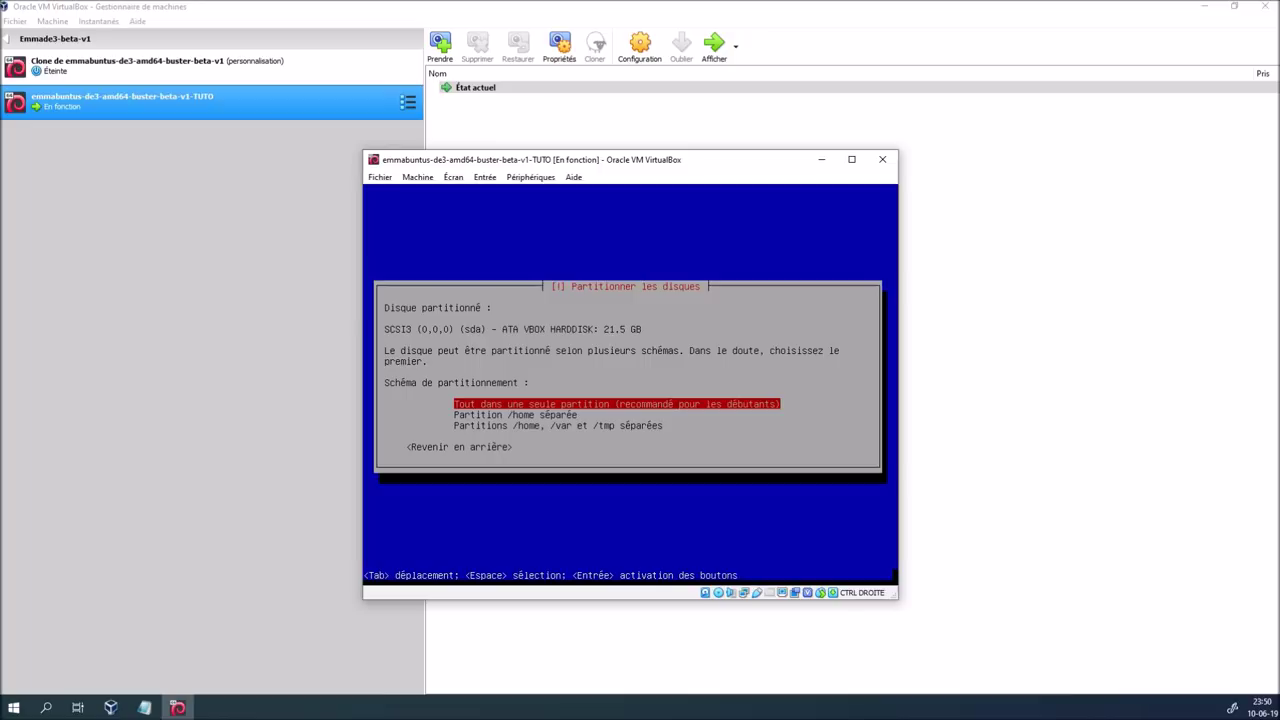
pyautogui.press('Return')
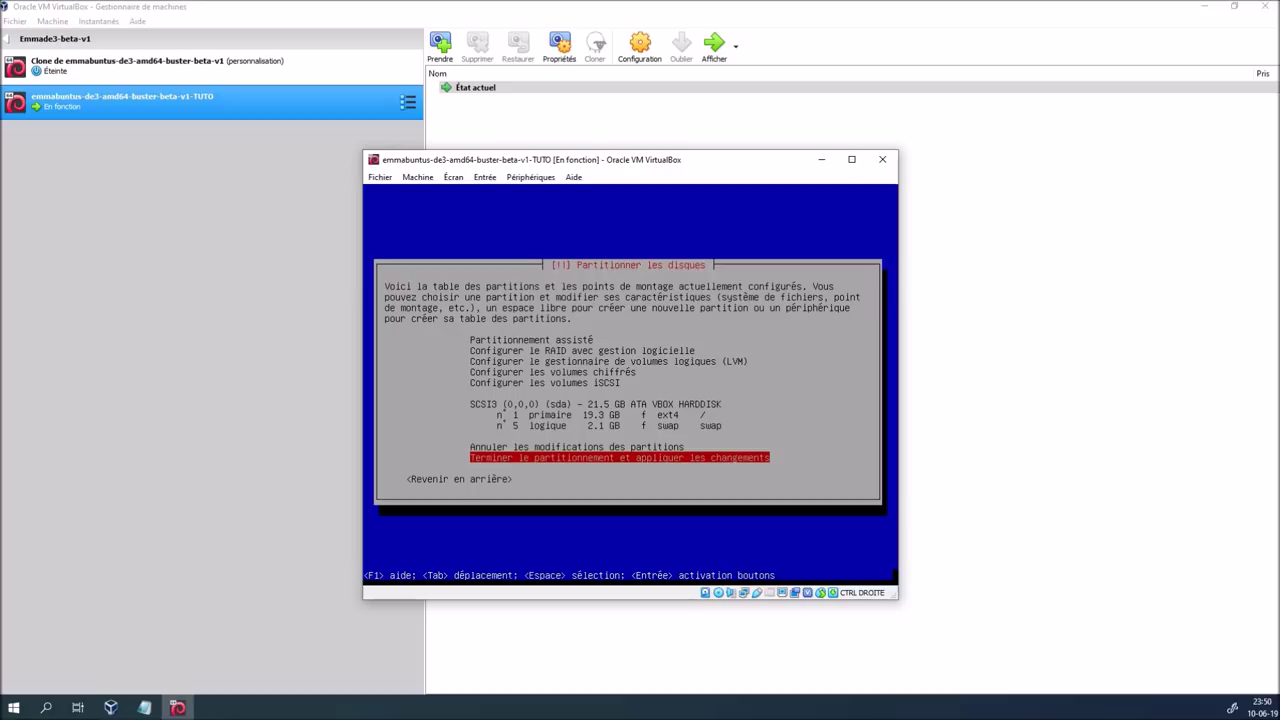
pyautogui.press('Return')
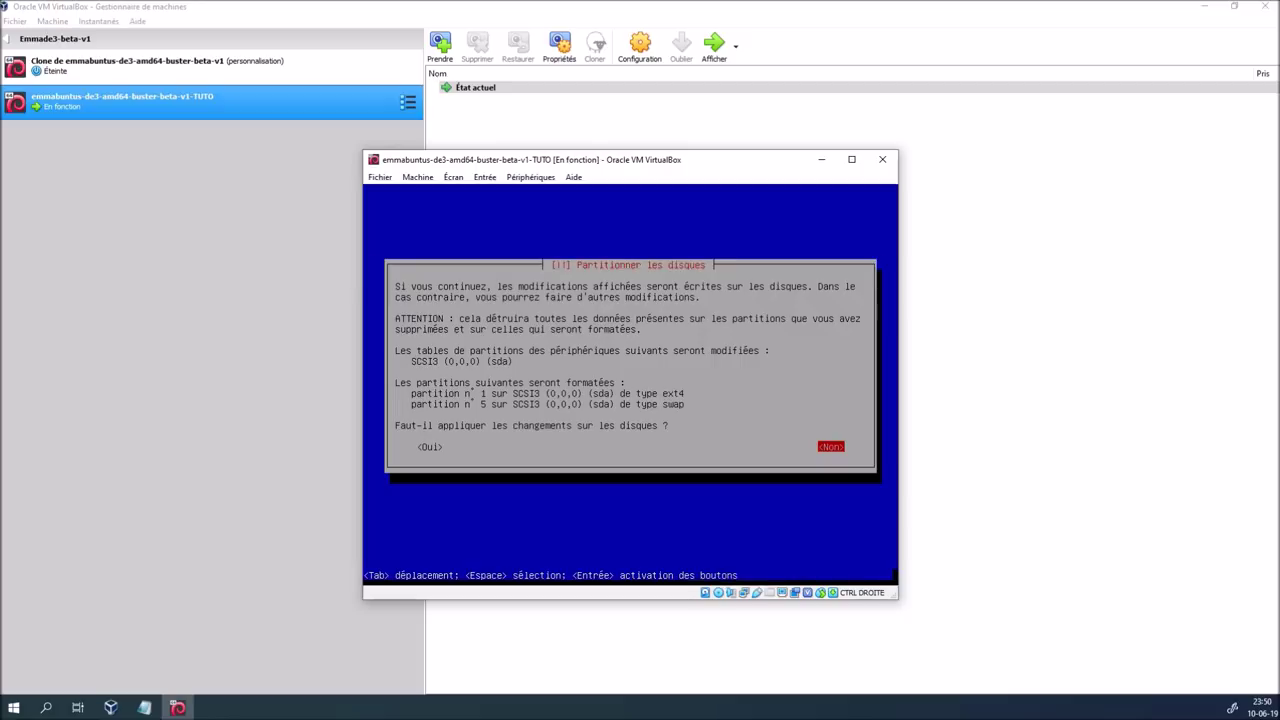
pyautogui.press('Tab')
pyautogui.press('Return')
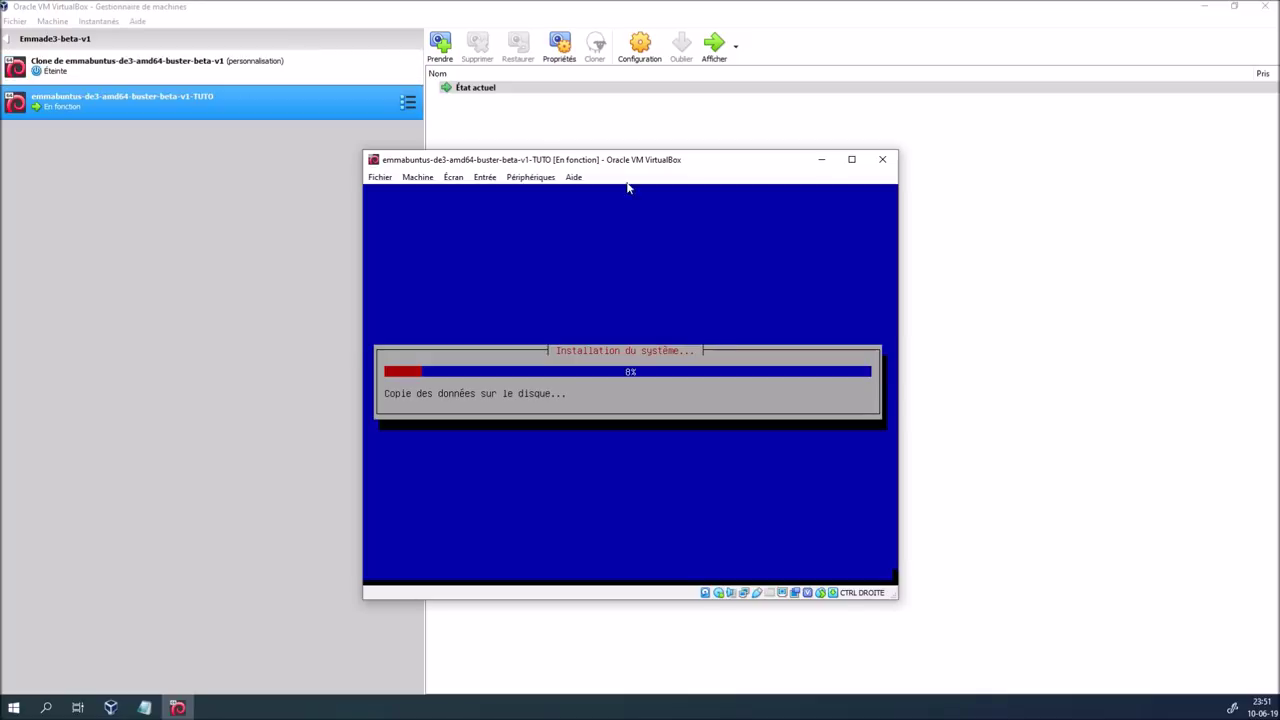
# Let the installer copy the system until the network mirror question appears
pyautogui.moveTo(597, 168)
pyautogui.mouseDown()
pyautogui.moveTo(599, 180)
pyautogui.moveTo(594, 165)
pyautogui.mouseUp()
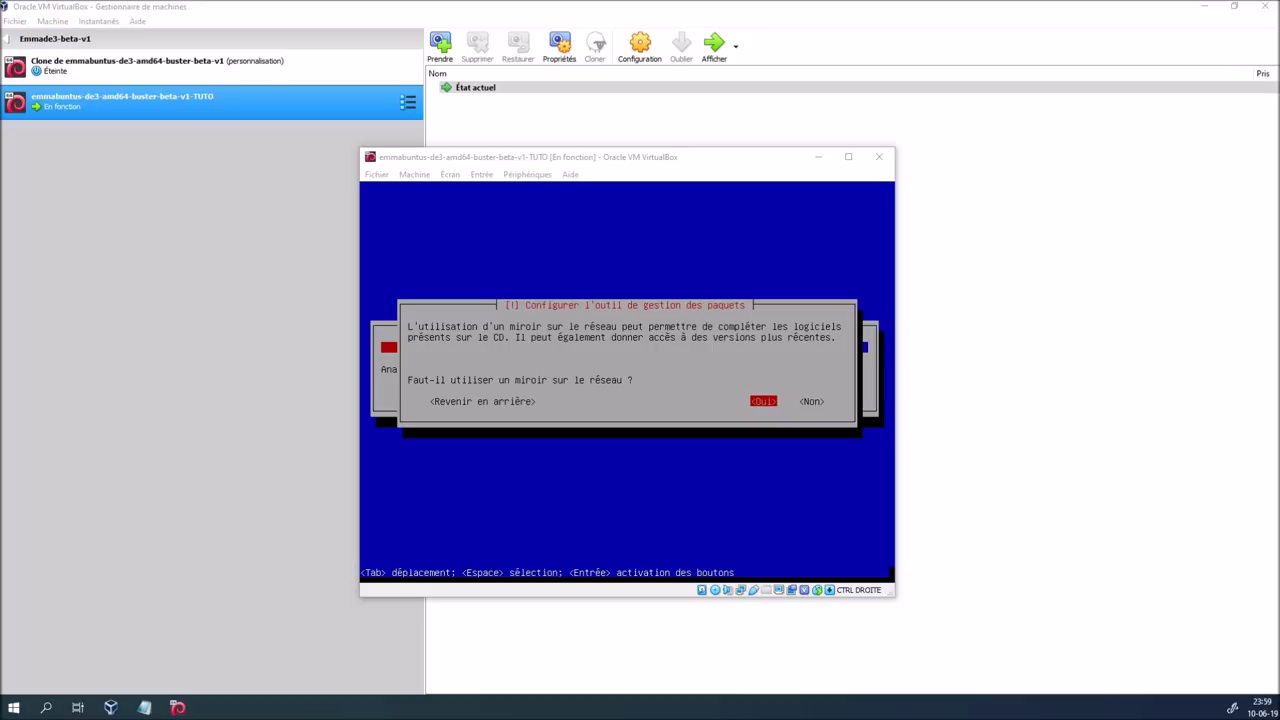
# Use the Belgian deb.debian.org mirror with no HTTP proxy, then select the clone in the Manager
pyautogui.click(698, 165)
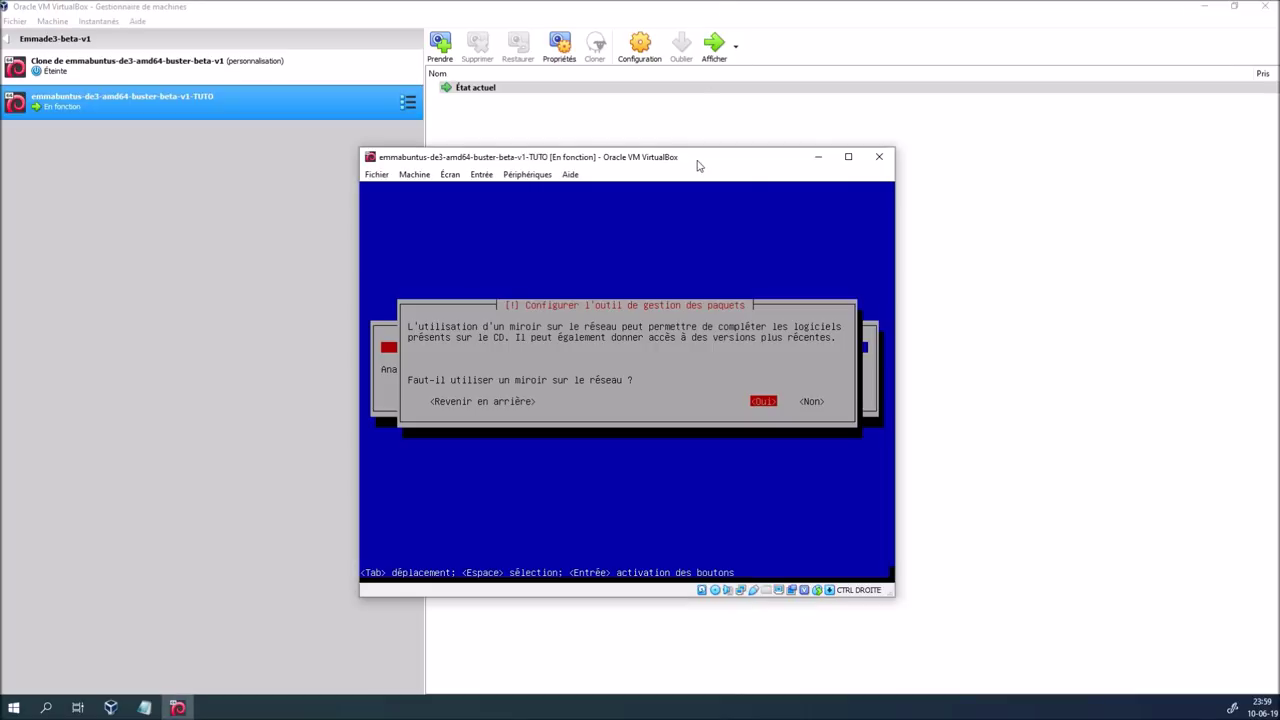
pyautogui.press('Return')
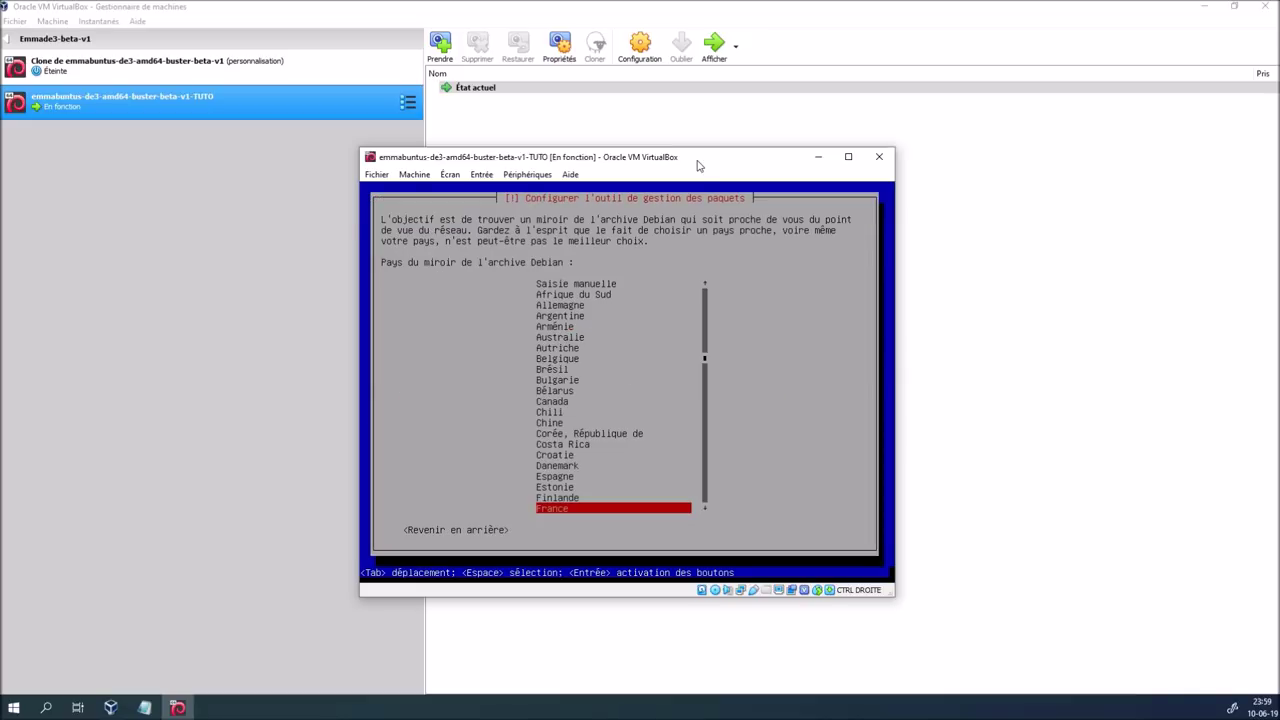
pyautogui.press('Up')
pyautogui.press('Up')
pyautogui.press('Up')
pyautogui.press('Up')
pyautogui.press('Up')
pyautogui.press('Up')
pyautogui.press('Up')
pyautogui.press('Up')
pyautogui.press('Up')
pyautogui.press('Up')
pyautogui.press('Up')
pyautogui.press('Up')
pyautogui.press('Up')
pyautogui.press('Up')
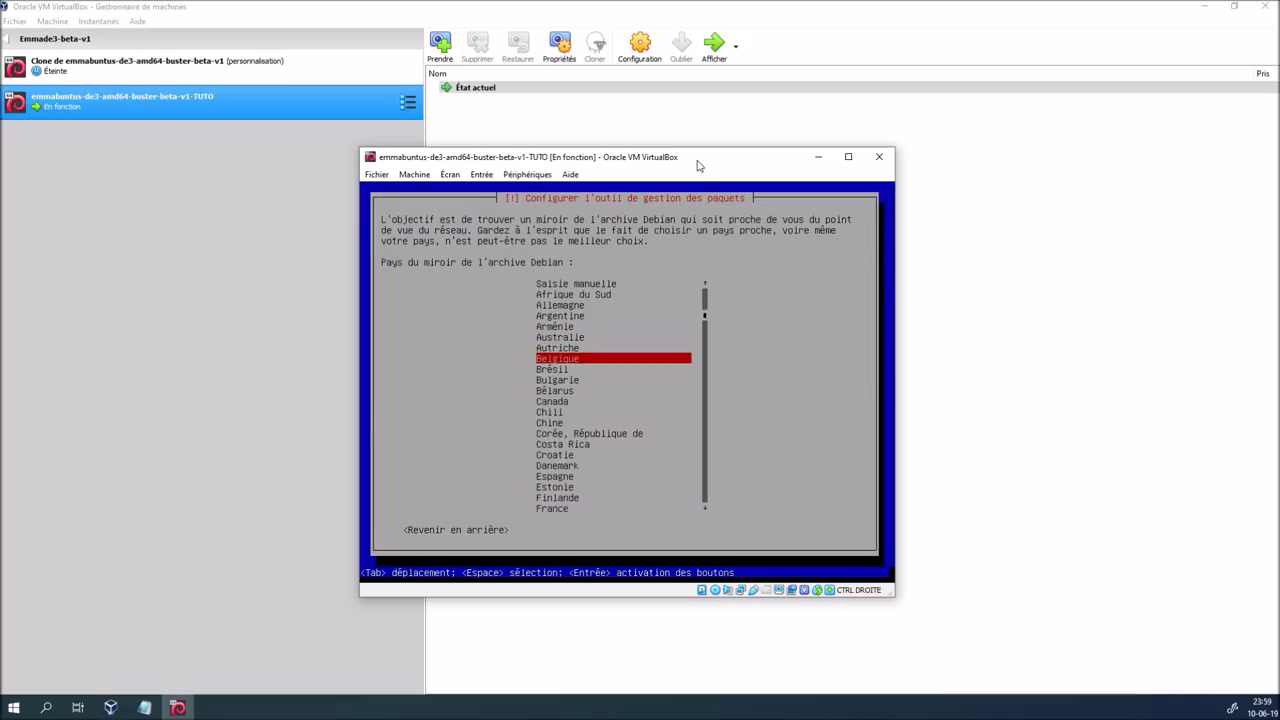
pyautogui.press('Return')
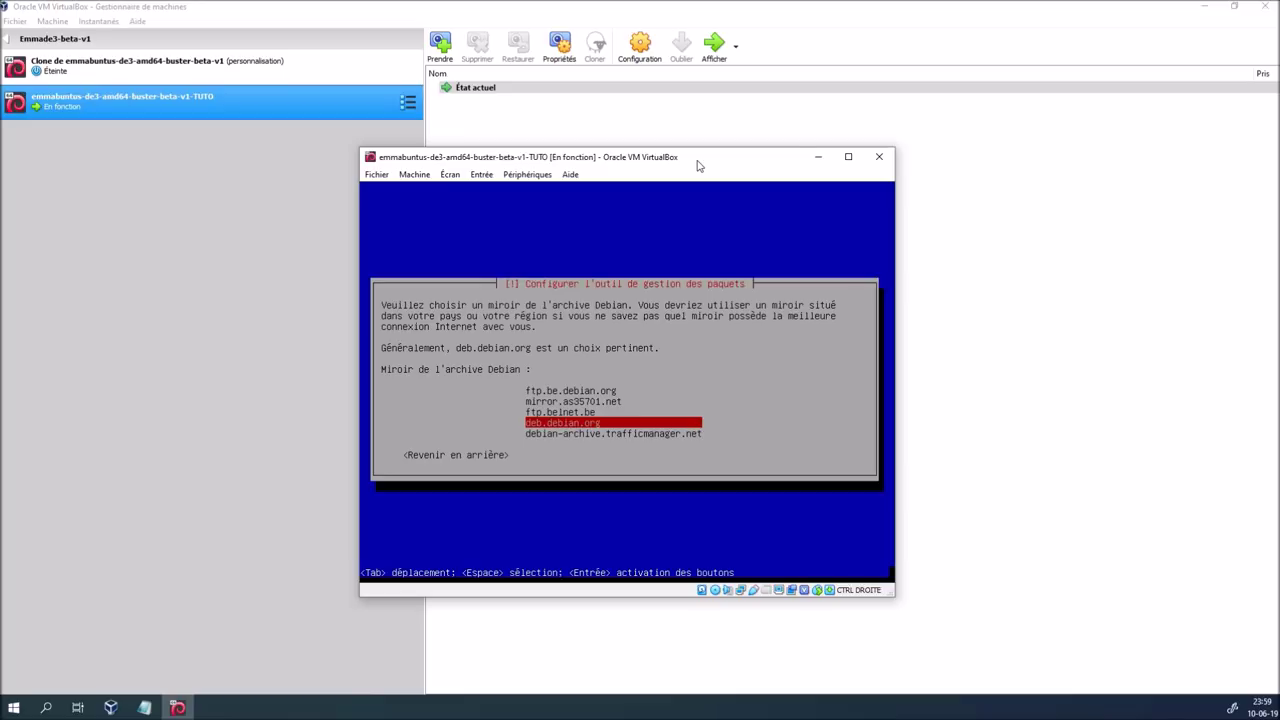
pyautogui.press('Return')
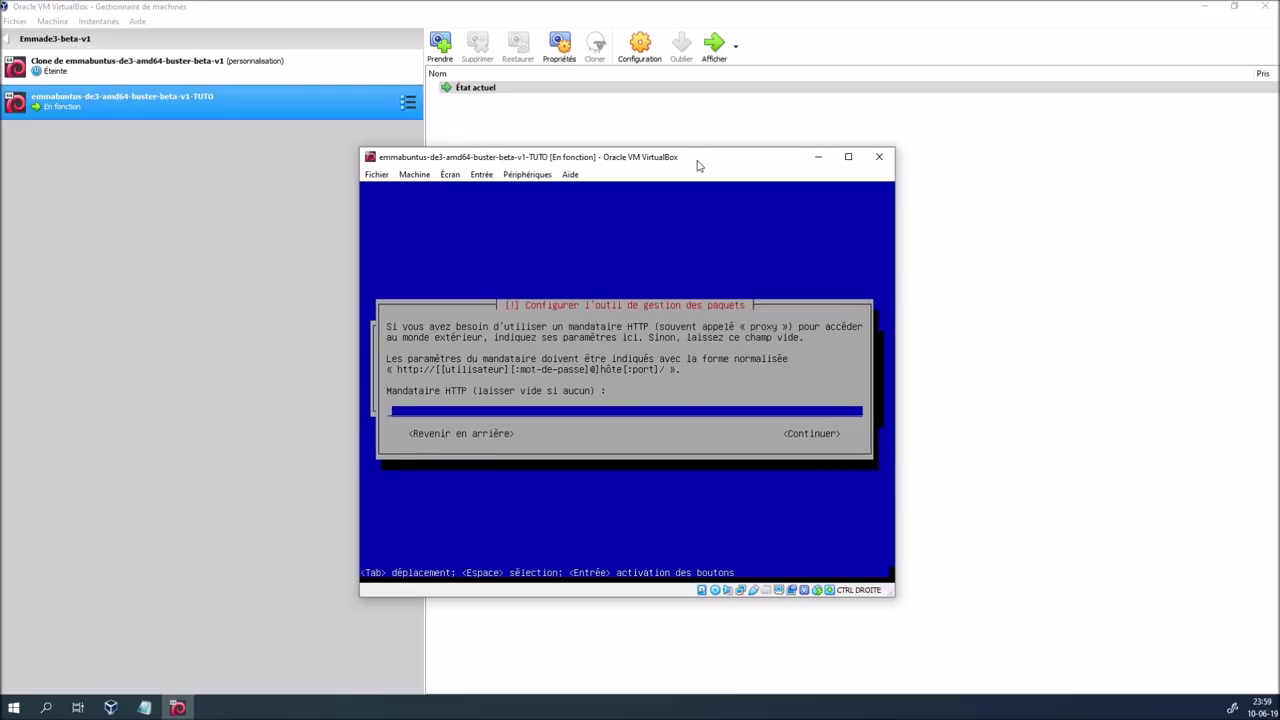
pyautogui.press('Tab')
pyautogui.press('Return')
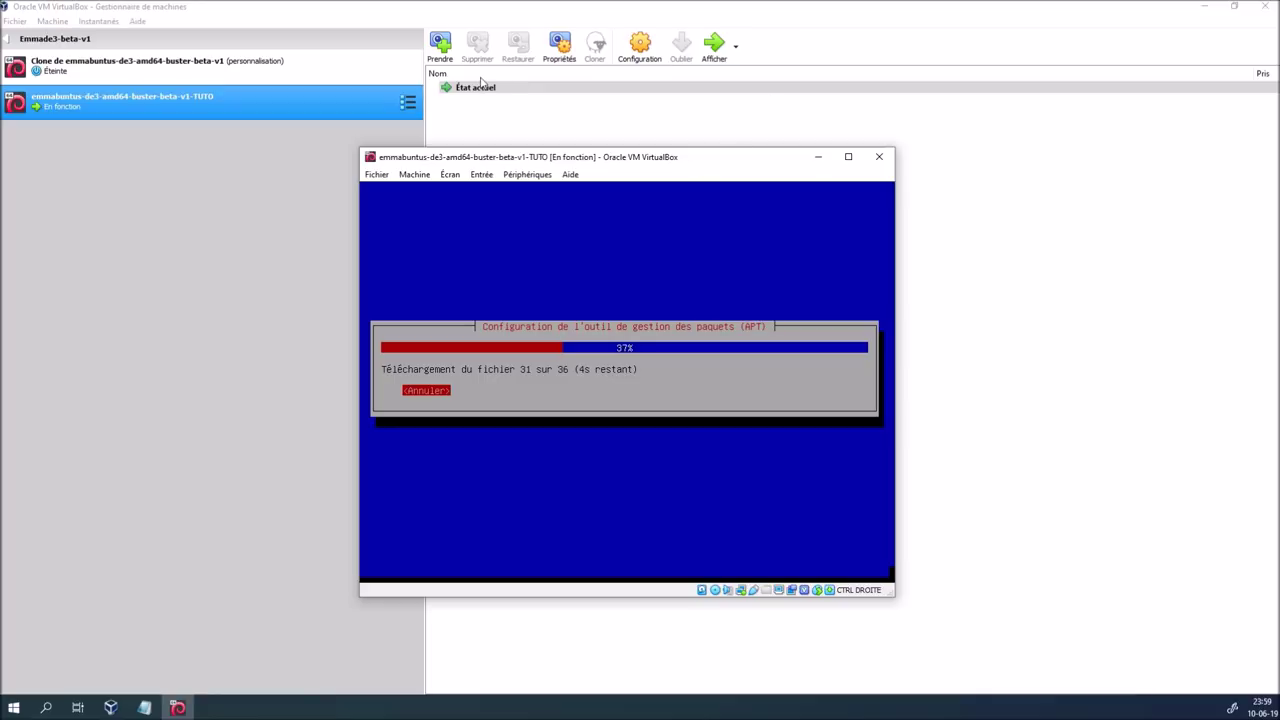
pyautogui.click(310, 70)
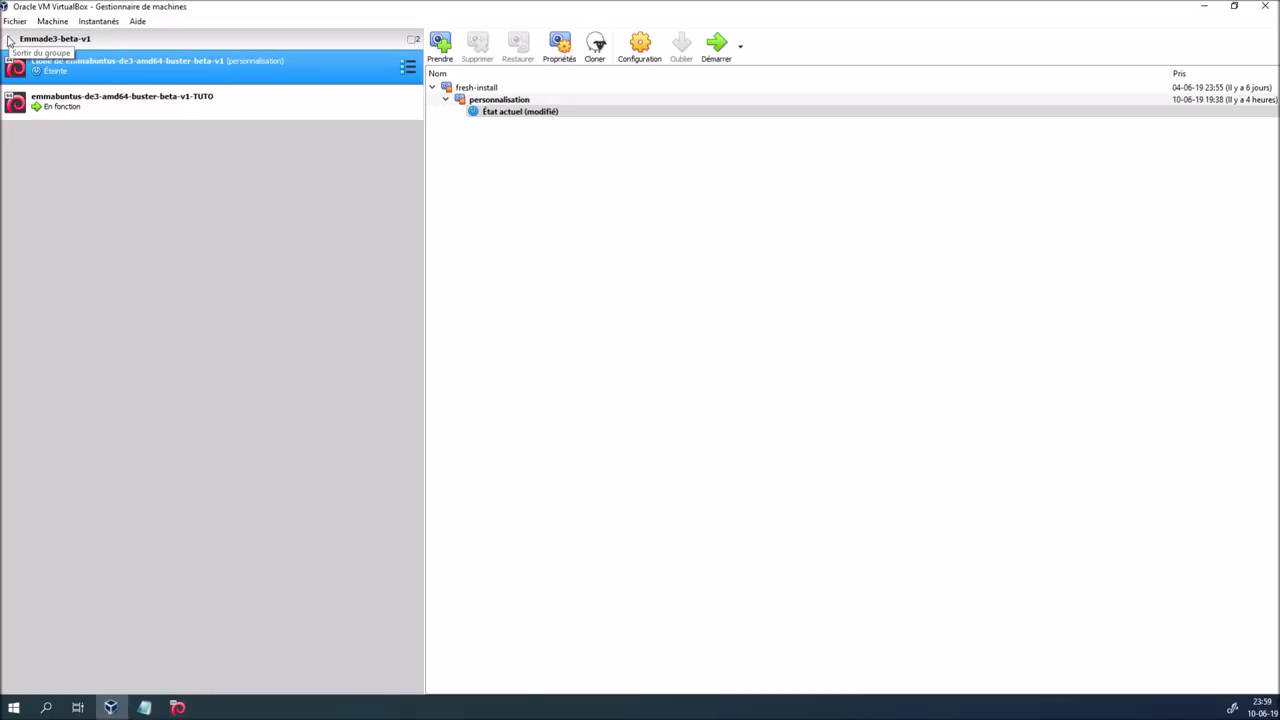
# Start a new machine named emmabuntus-de3-amd64-buster-beta-v1-TUTO2
pyautogui.click(8, 38)
pyautogui.click(236, 62)
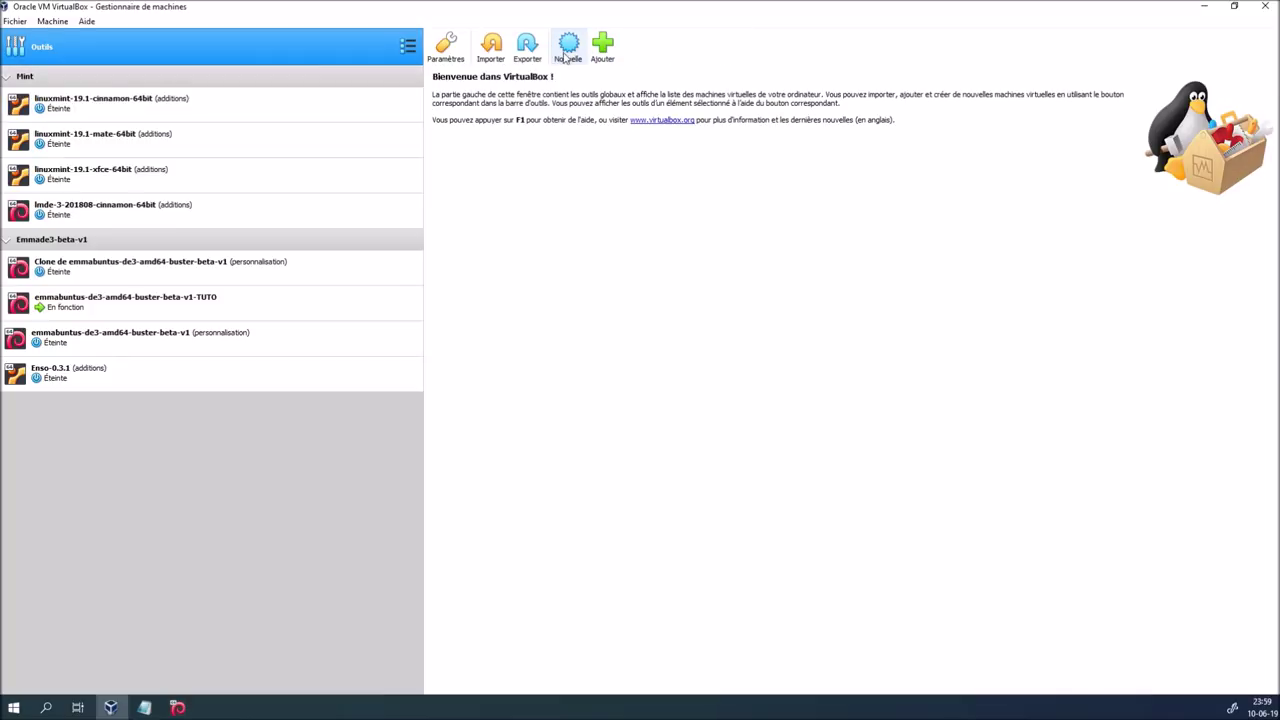
pyautogui.click(566, 50)
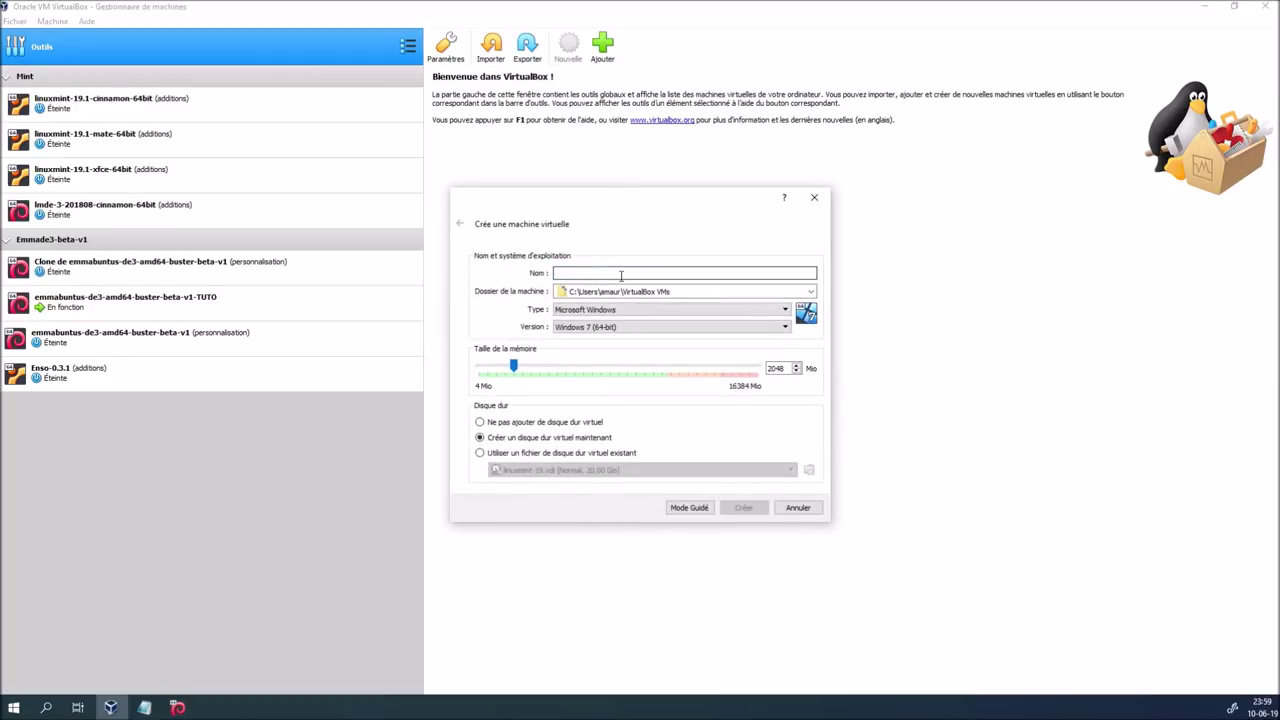
pyautogui.write('emmabuntus-de3-amd64-buster-beta-v1.iso')
pyautogui.press('BackSpace')
pyautogui.press('BackSpace')
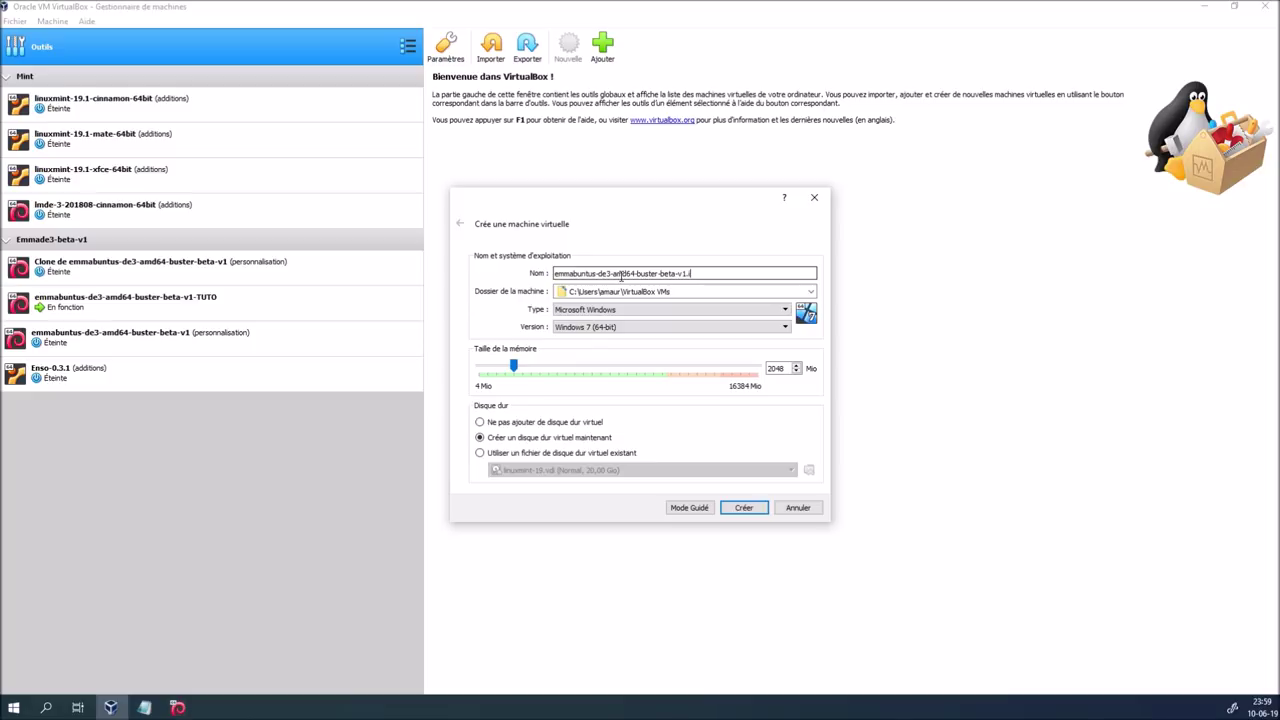
pyautogui.press('BackSpace')
pyautogui.write('-TUTO2')
# Set the type to Linux, version Debian (64-bit), and choose another machine folder
pyautogui.click(632, 310)
pyautogui.click(630, 331)
pyautogui.click(632, 327)
pyautogui.scroll(3, 633, 374)
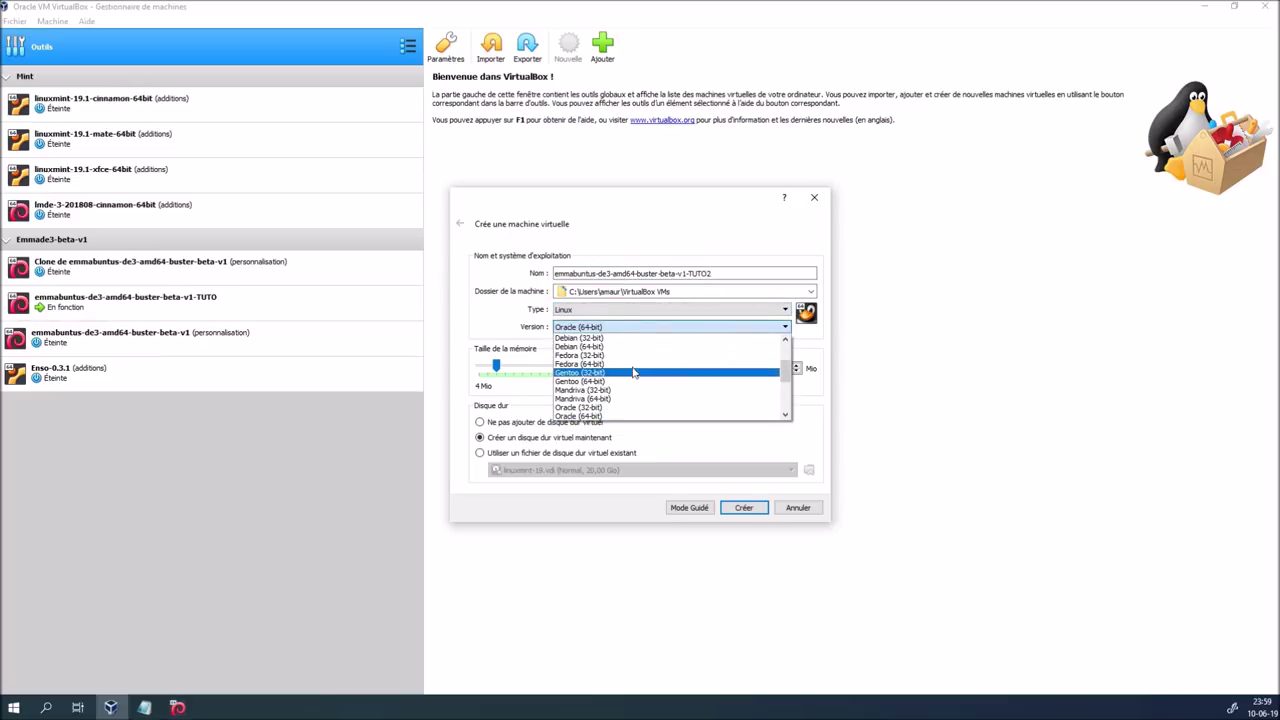
pyautogui.click(634, 347)
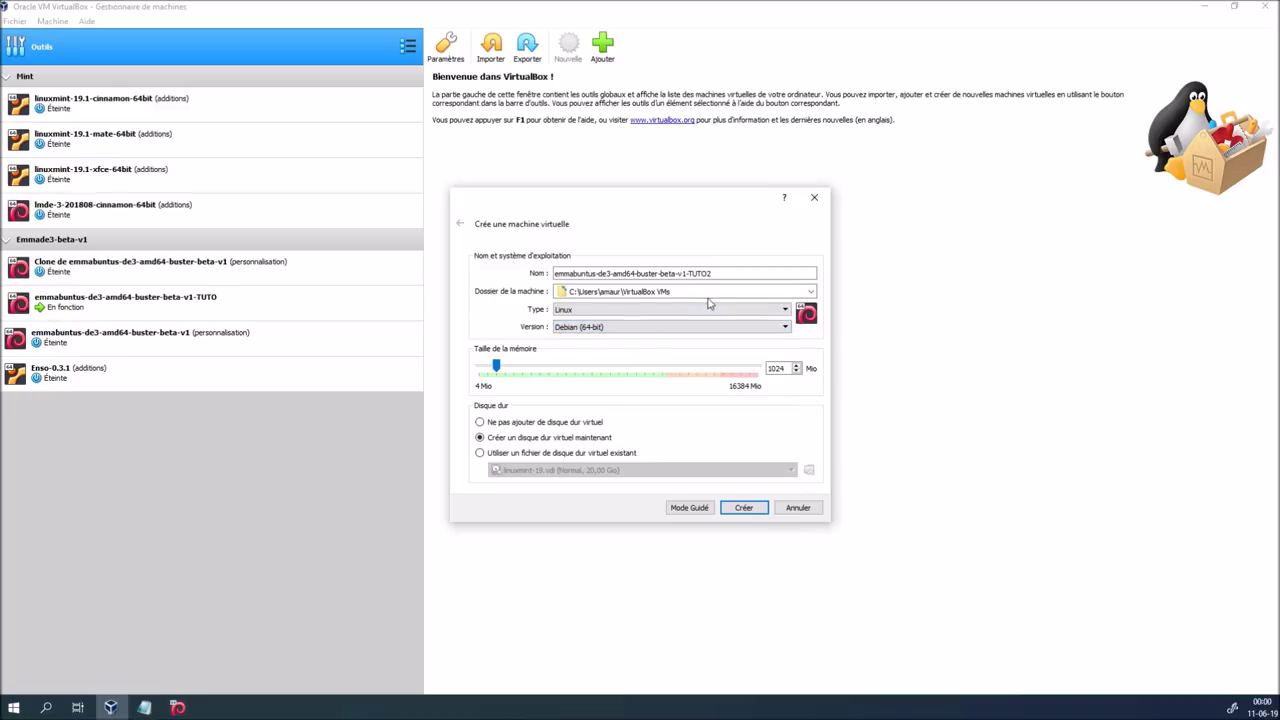
pyautogui.click(813, 291)
pyautogui.click(686, 319)
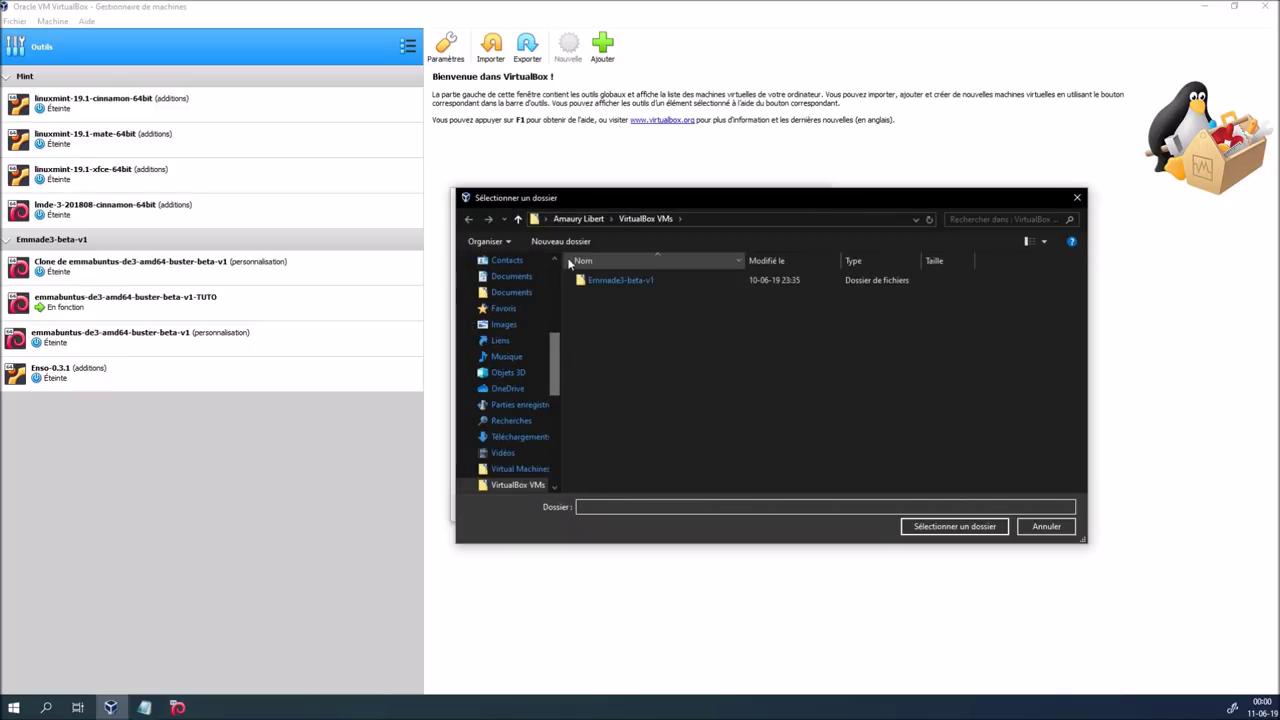
# Select DATA (D:) > VM > VirtualBox > VirtualBox VMs as the machine folder
pyautogui.moveTo(554, 338); pyautogui.dragTo(558, 269)
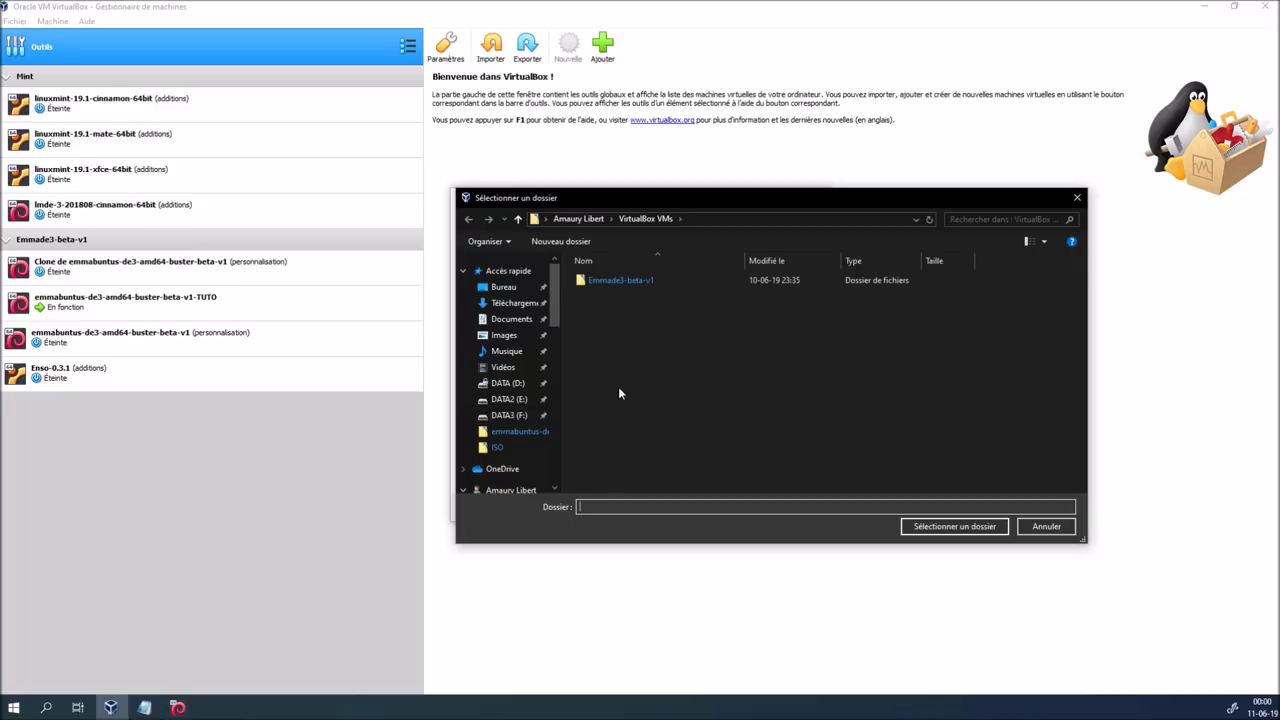
pyautogui.click(507, 383)
pyautogui.doubleClick(606, 294)
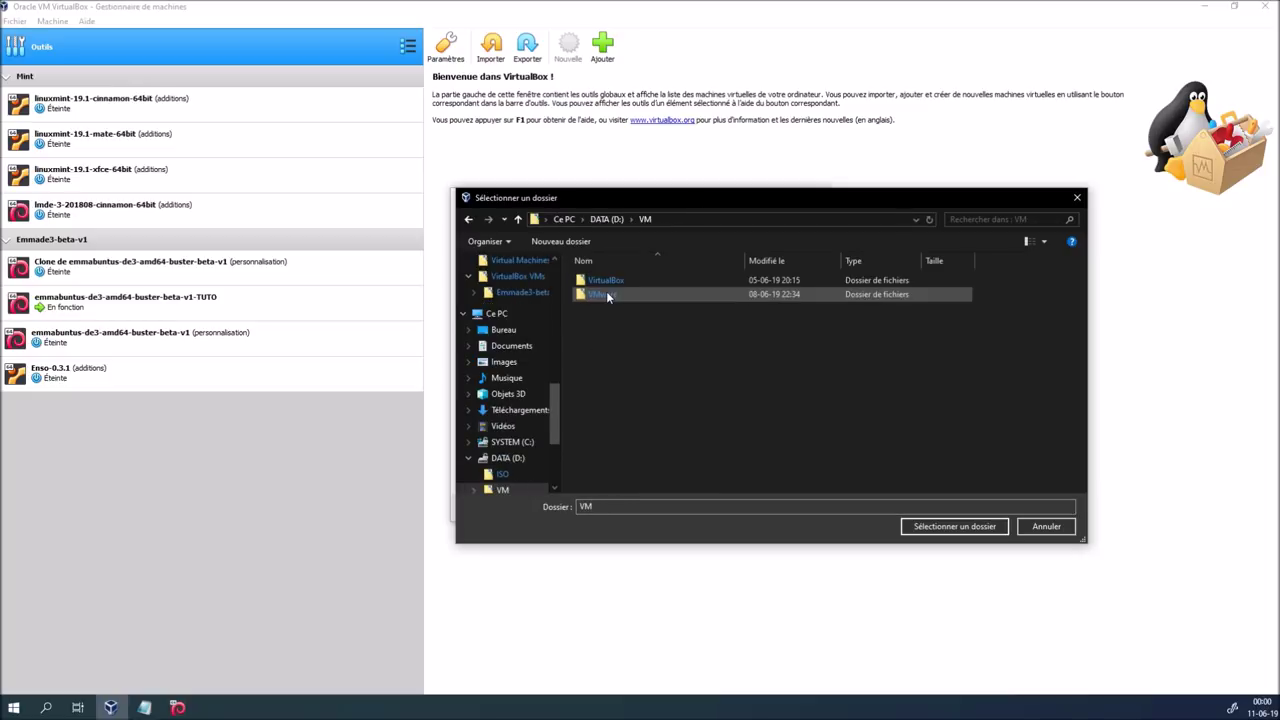
pyautogui.doubleClick(616, 283)
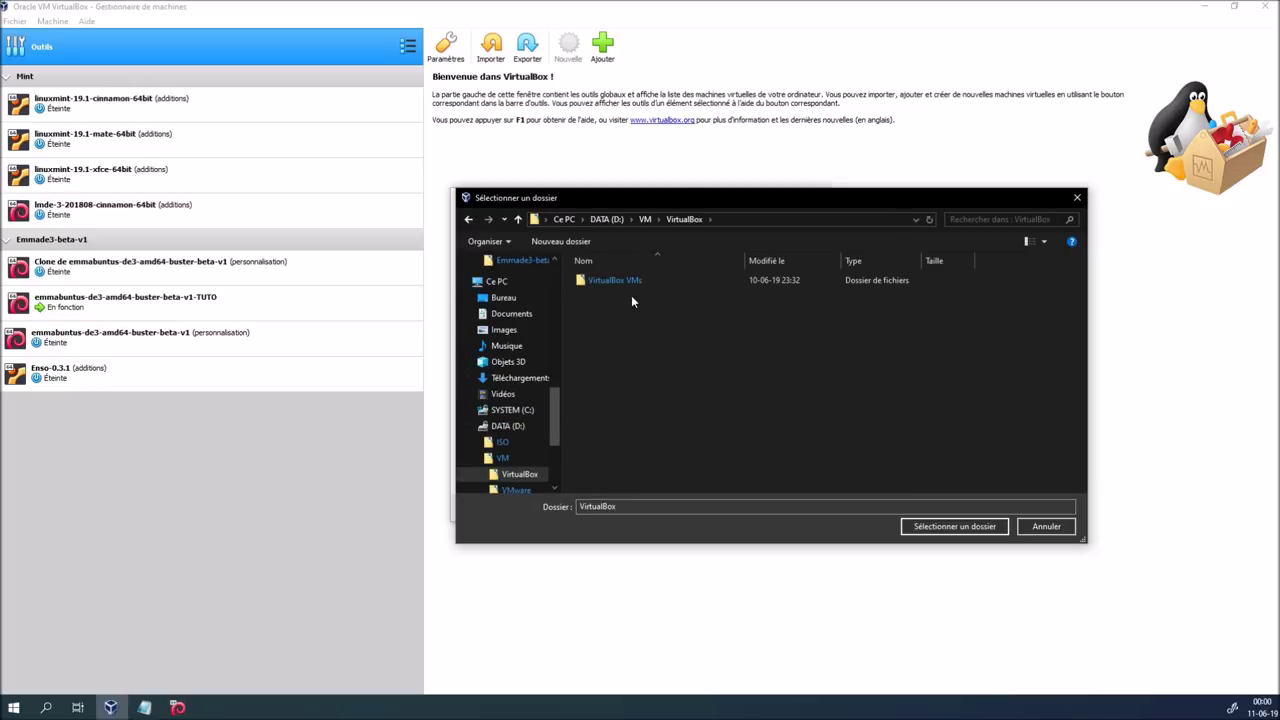
pyautogui.doubleClick(624, 282)
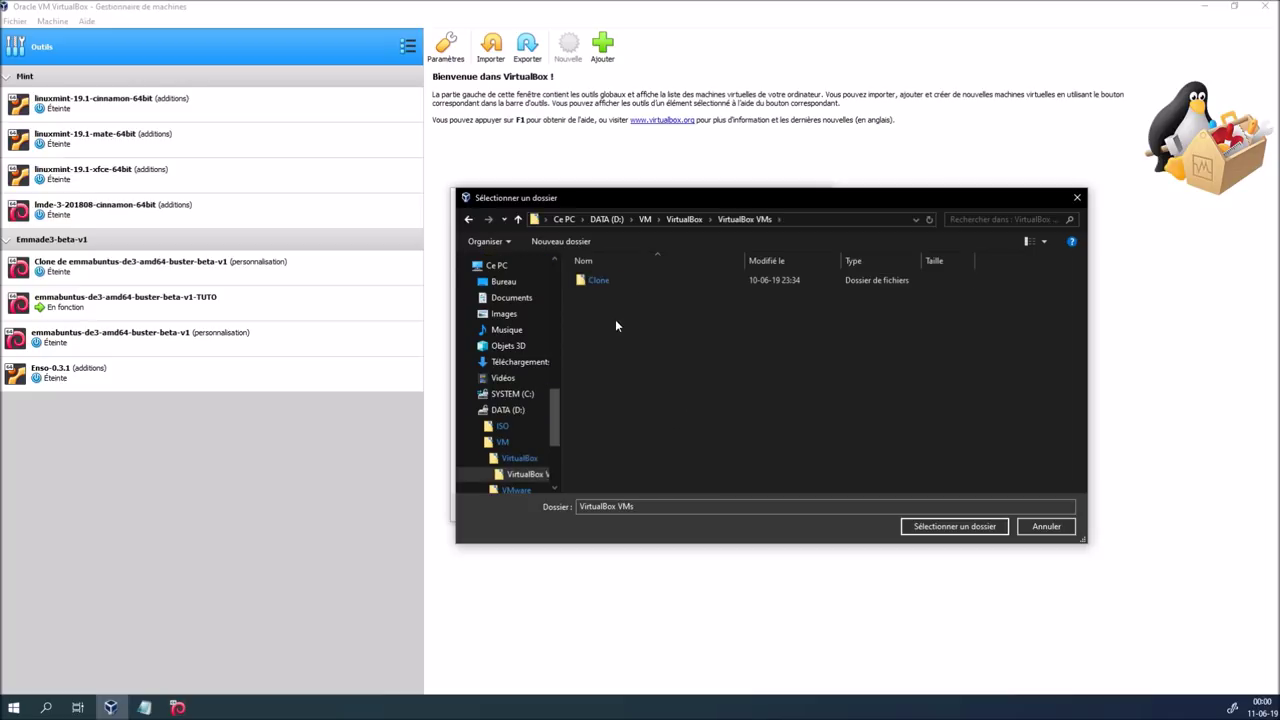
pyautogui.click(937, 526)
# Give the new machine 2048 MB of memory
pyautogui.doubleClick(780, 369)
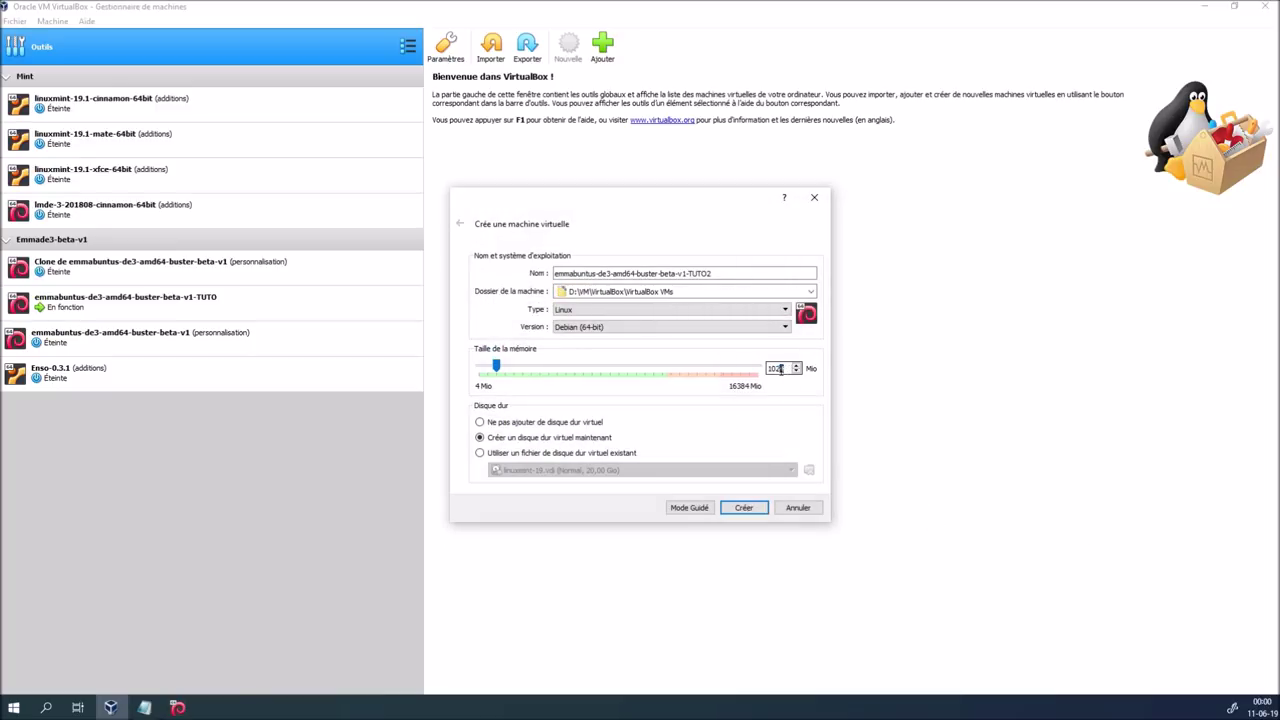
pyautogui.write('2048')
pyautogui.click(745, 508)
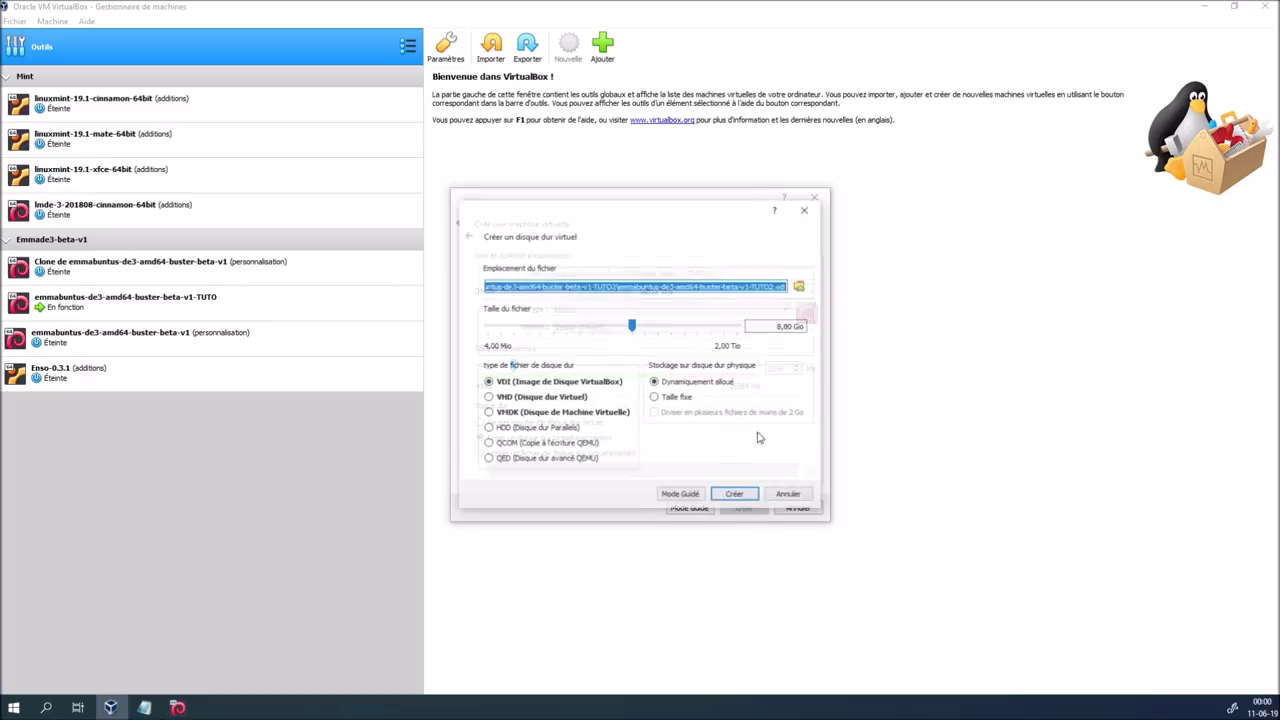
# Create a 20 GB dynamically allocated VDI disk to finish the machine
pyautogui.click(764, 326)
pyautogui.press('Delete')
pyautogui.write('20')
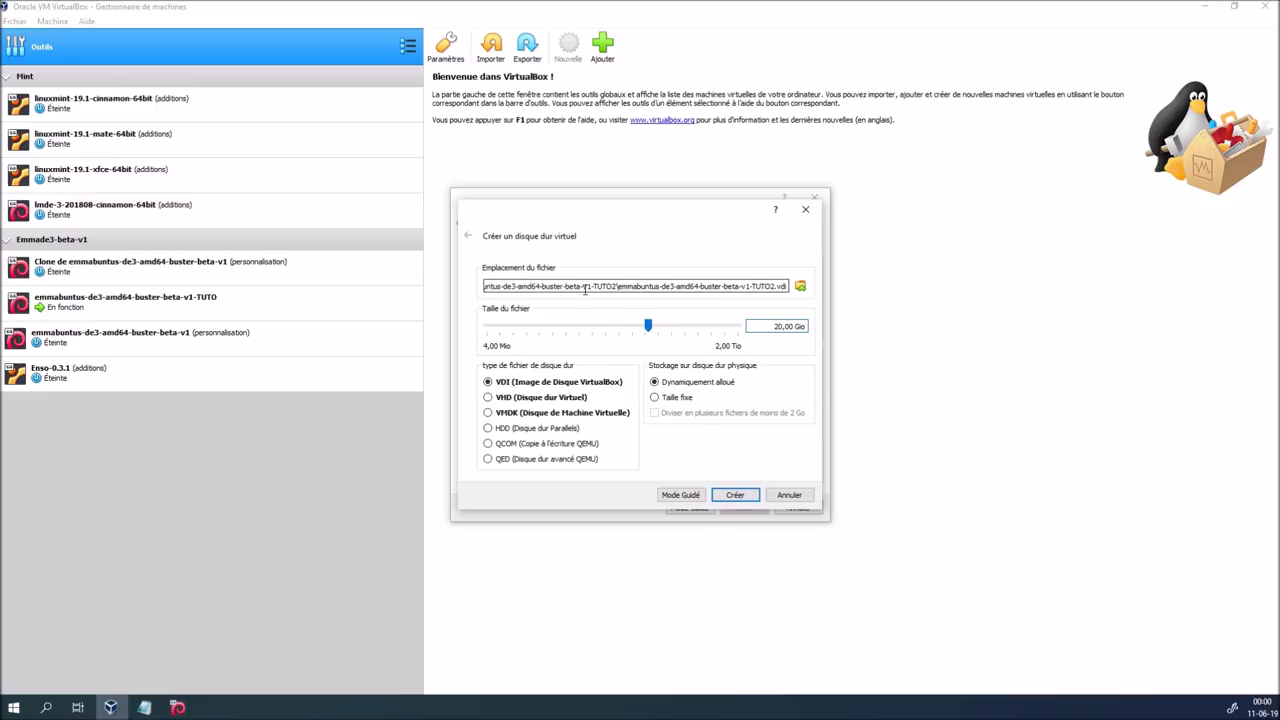
pyautogui.click(627, 288)
pyautogui.press('Left')
pyautogui.press('Left')
pyautogui.press('Left')
pyautogui.press('Left')
pyautogui.press('Left')
pyautogui.press('Left')
pyautogui.press('Left')
pyautogui.press('Left')
pyautogui.press('Left')
pyautogui.press('Left')
pyautogui.press('Left')
pyautogui.press('Left')
pyautogui.press('Left')
pyautogui.press('Left')
pyautogui.press('Left')
pyautogui.press('Left')
pyautogui.press('Left')
pyautogui.press('Left')
pyautogui.press('Left')
pyautogui.press('Left')
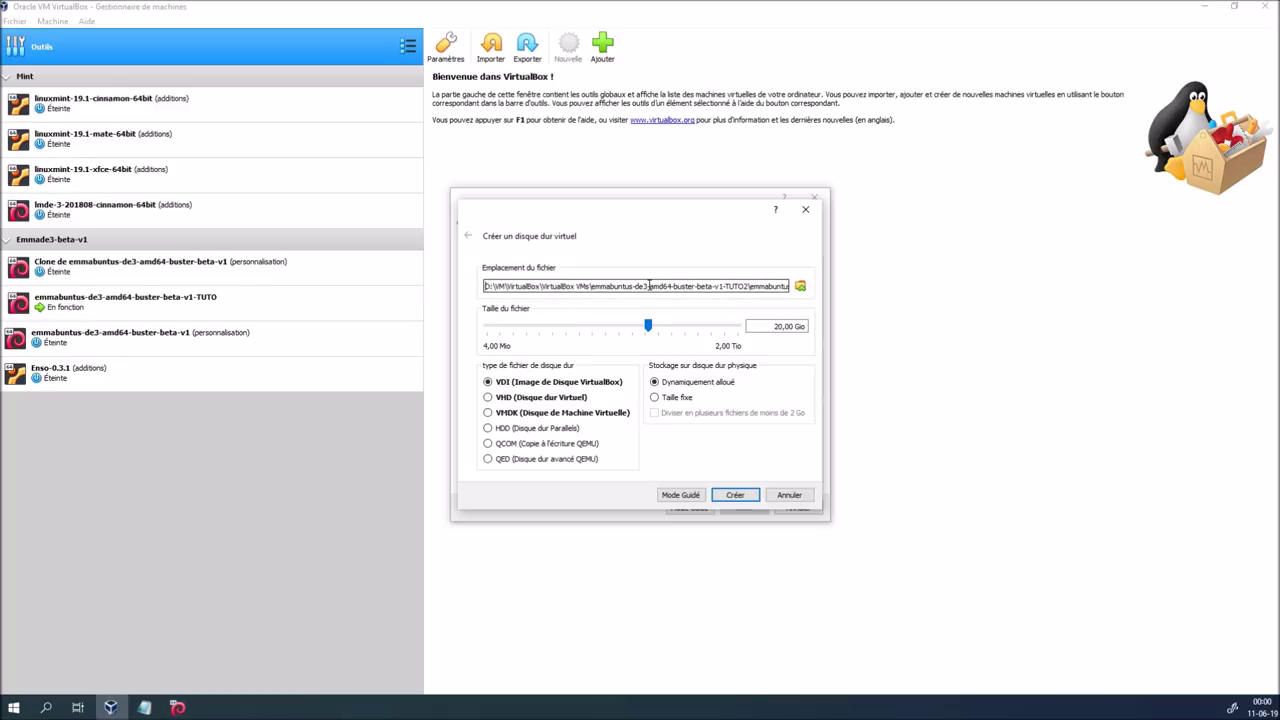
pyautogui.click(733, 495)
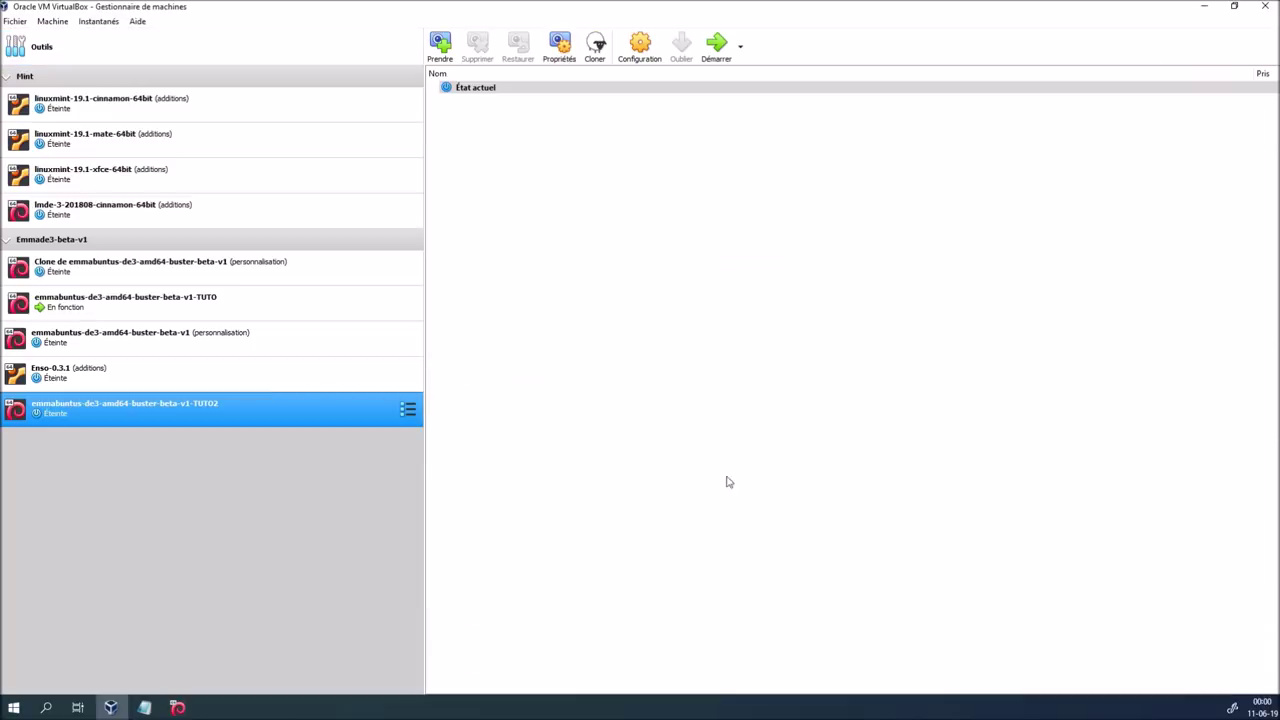
# Make shared clipboard and drag-and-drop bidirectional in the machine's general settings
pyautogui.hotkey('ctrl', 's')
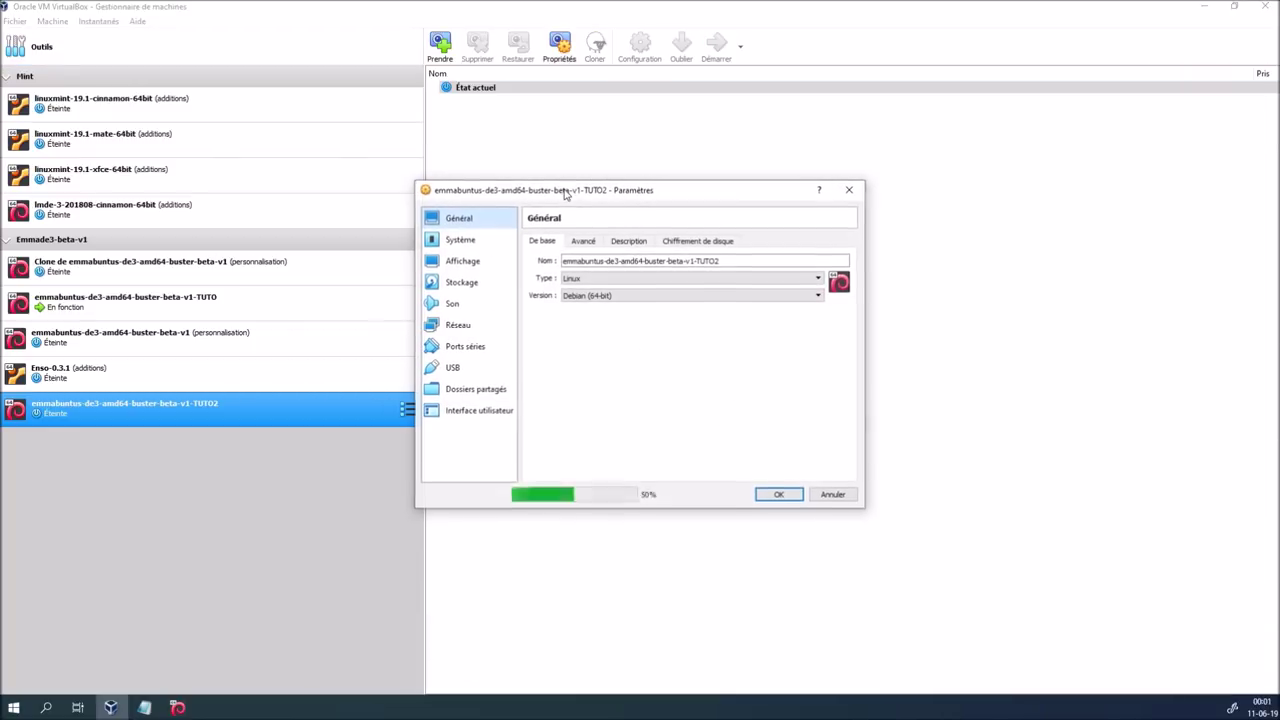
pyautogui.click(588, 245)
pyautogui.click(618, 281)
pyautogui.click(622, 317)
pyautogui.click(645, 297)
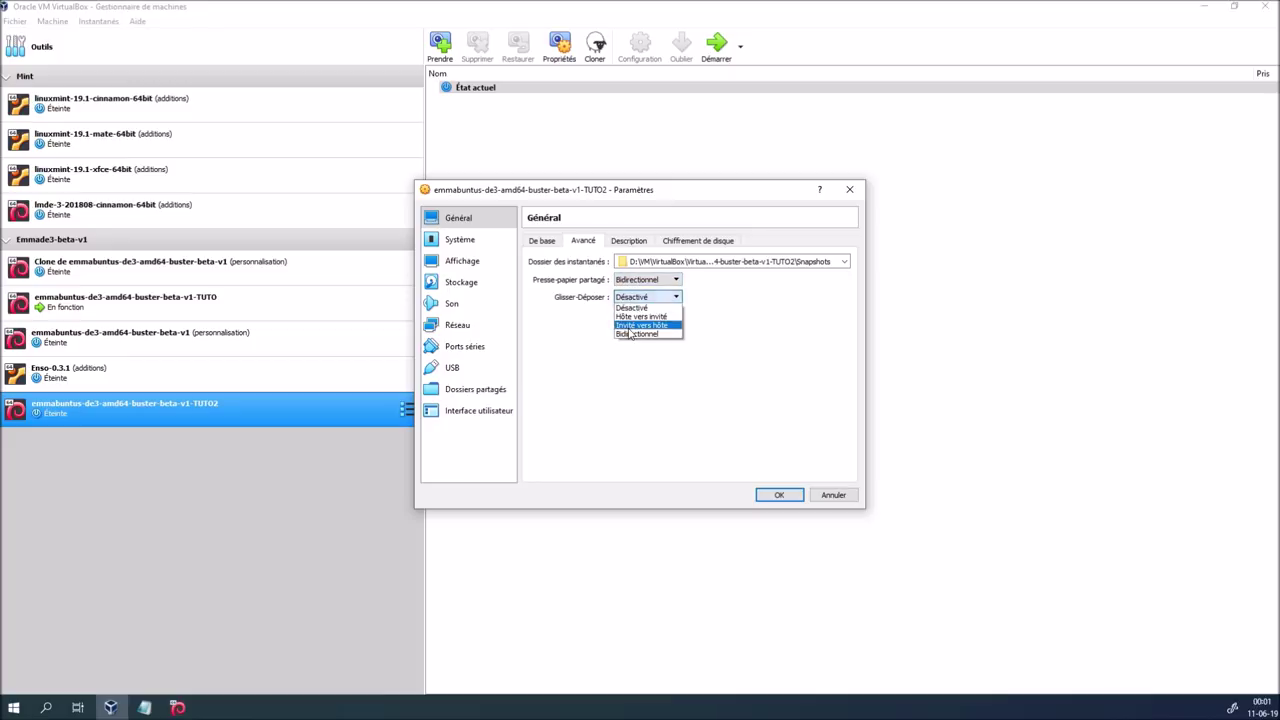
pyautogui.click(629, 334)
pyautogui.click(630, 241)
pyautogui.click(688, 241)
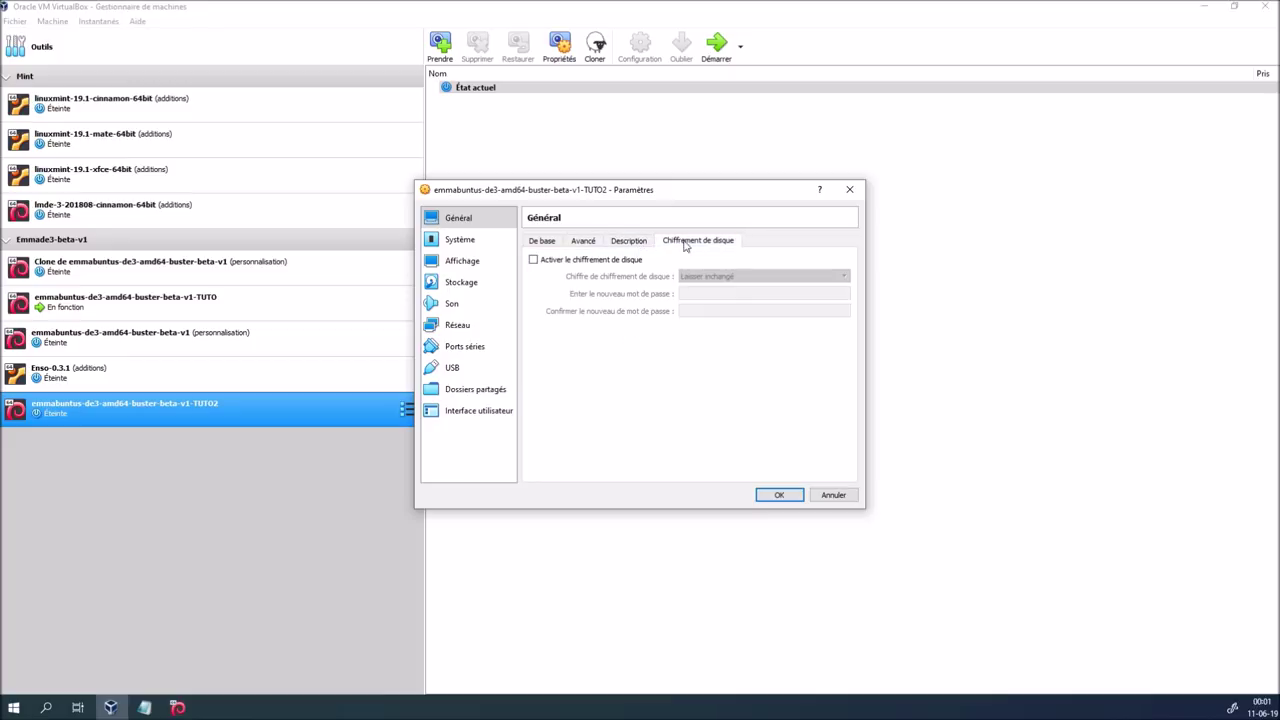
# Remove the floppy from the boot order and give the machine 2 CPUs
pyautogui.click(460, 240)
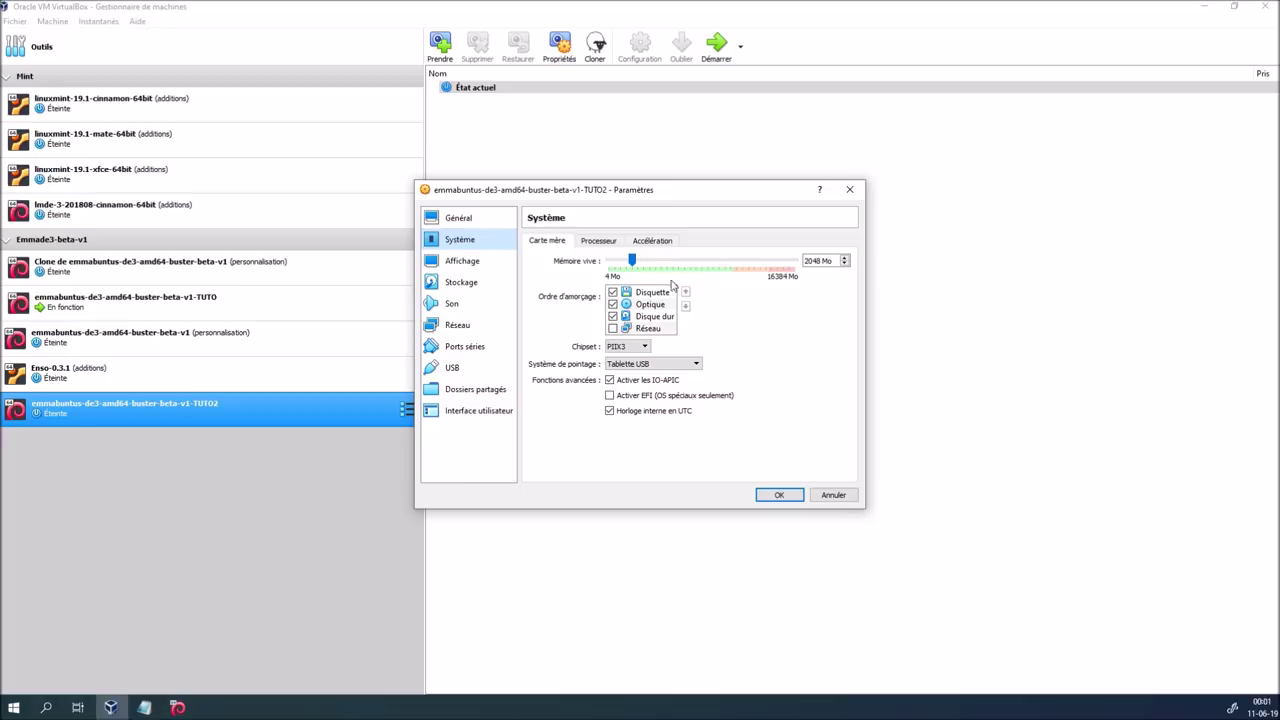
pyautogui.click(613, 292)
pyautogui.click(598, 240)
pyautogui.moveTo(618, 262); pyautogui.dragTo(660, 271)
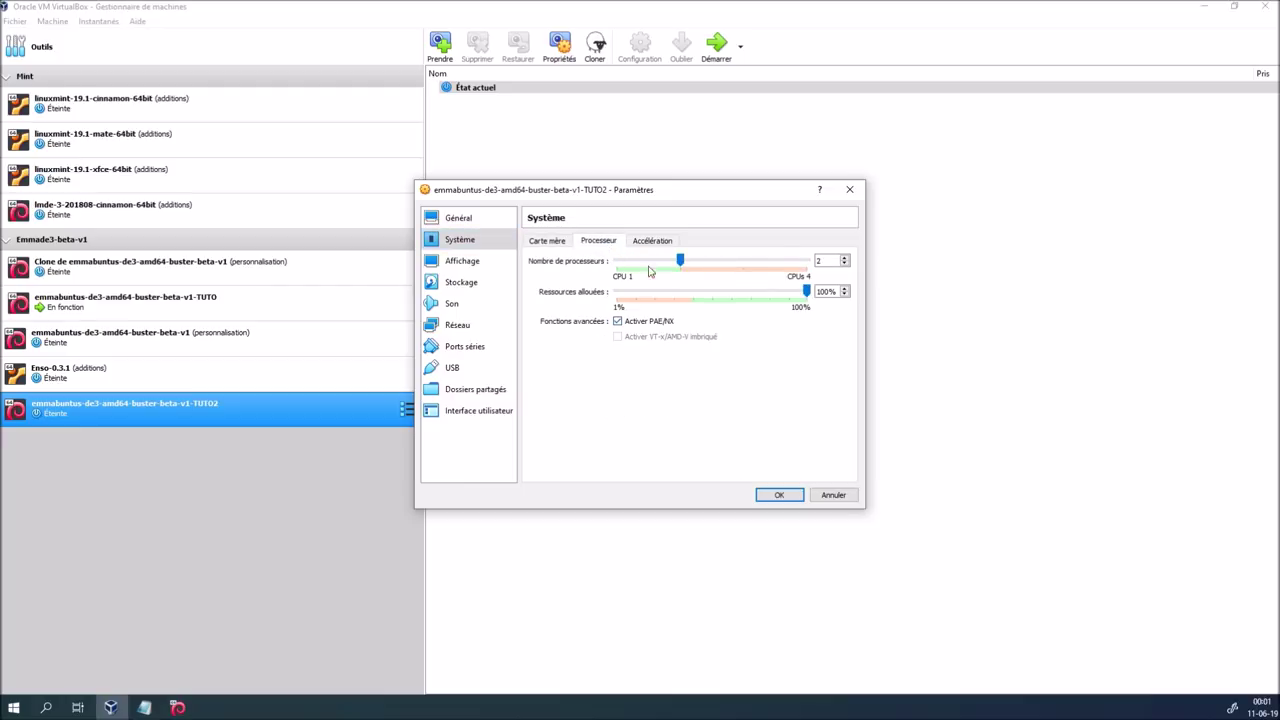
pyautogui.click(652, 241)
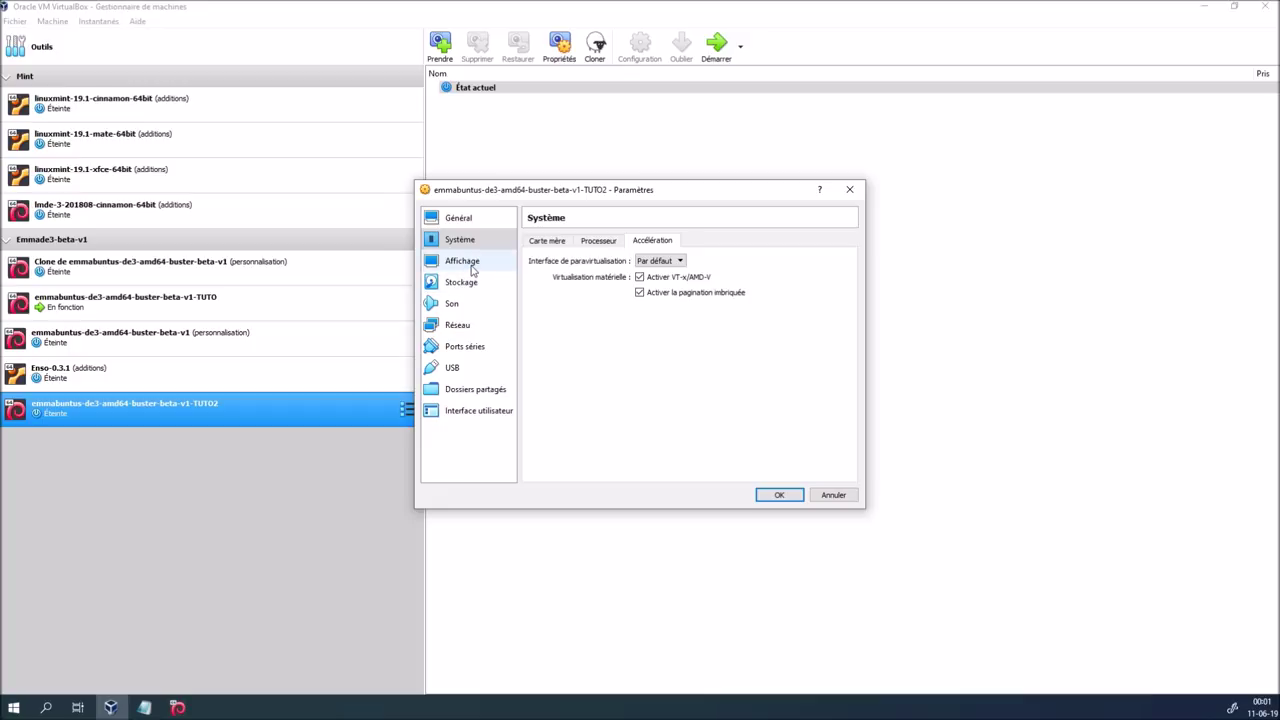
# Set the video memory to 64 MB
pyautogui.click(472, 265)
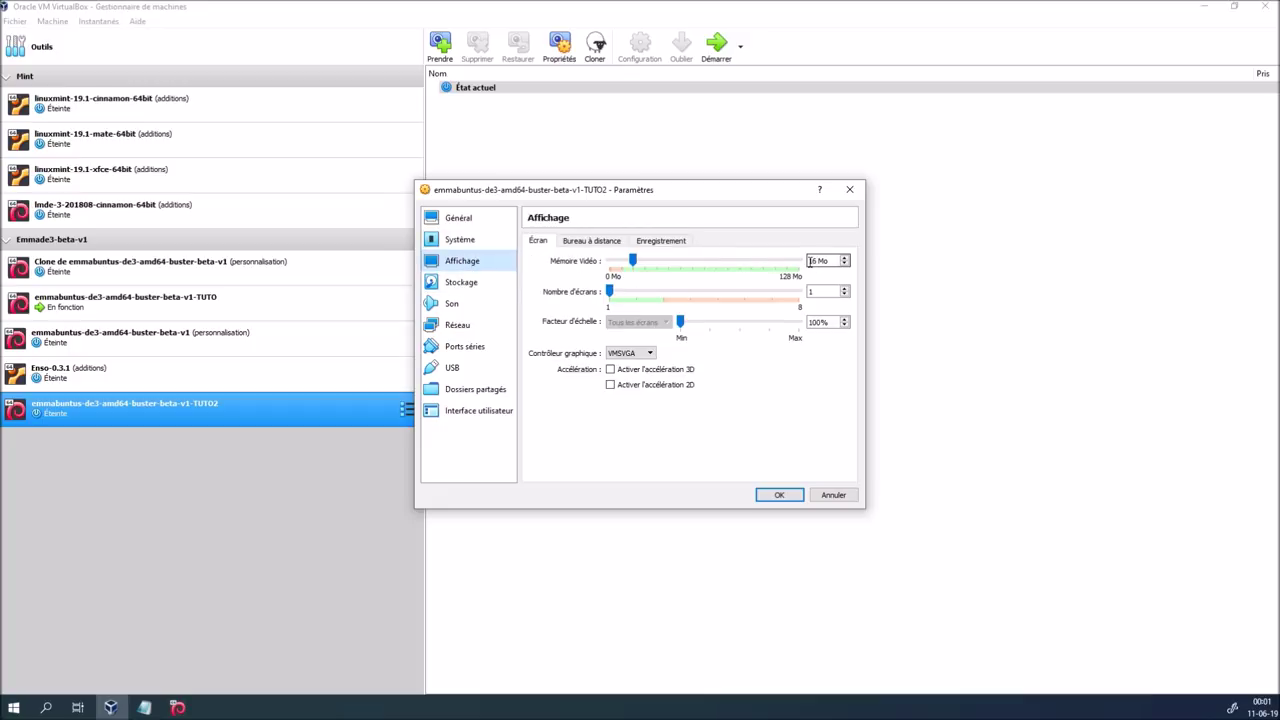
pyautogui.moveTo(820, 261); pyautogui.dragTo(773, 262)
pyautogui.write('64')
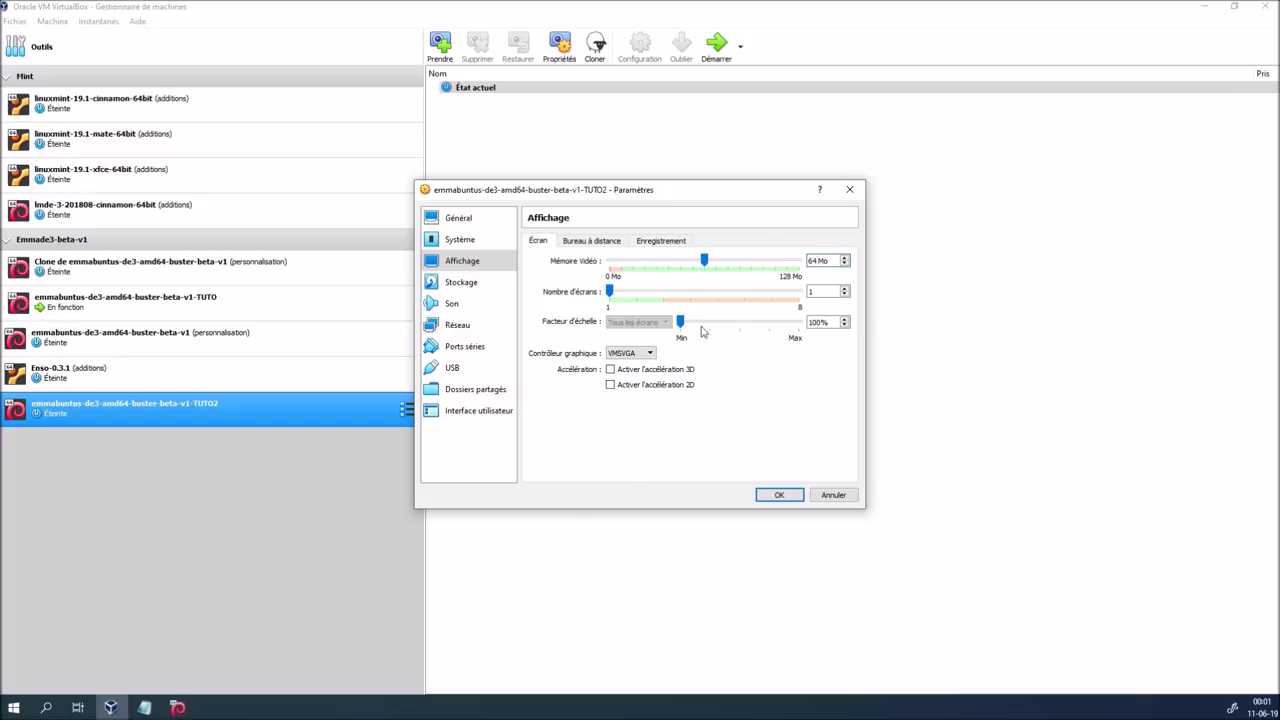
pyautogui.click(617, 245)
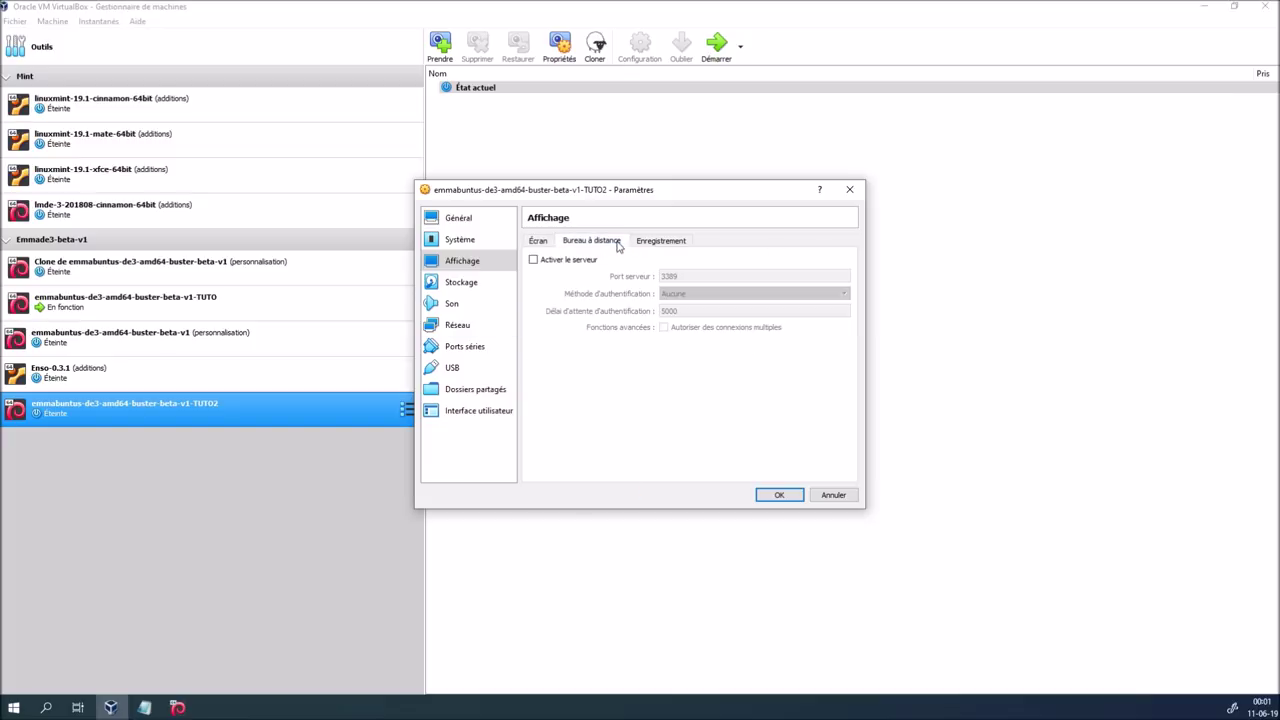
pyautogui.click(660, 241)
# Insert emmabuntus-de3-amd64-buster-beta-v1.iso, toggle SATA host I/O caching, and mark the disk solid-state
pyautogui.click(460, 283)
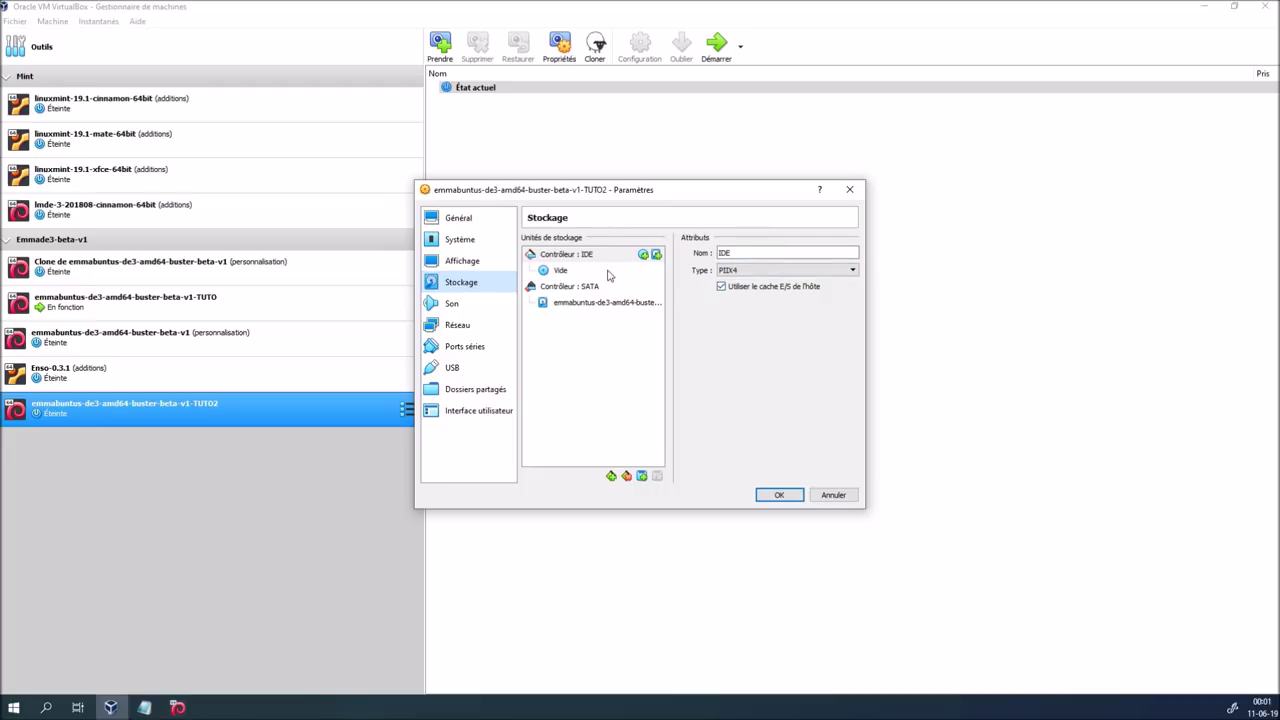
pyautogui.click(600, 270)
pyautogui.click(851, 253)
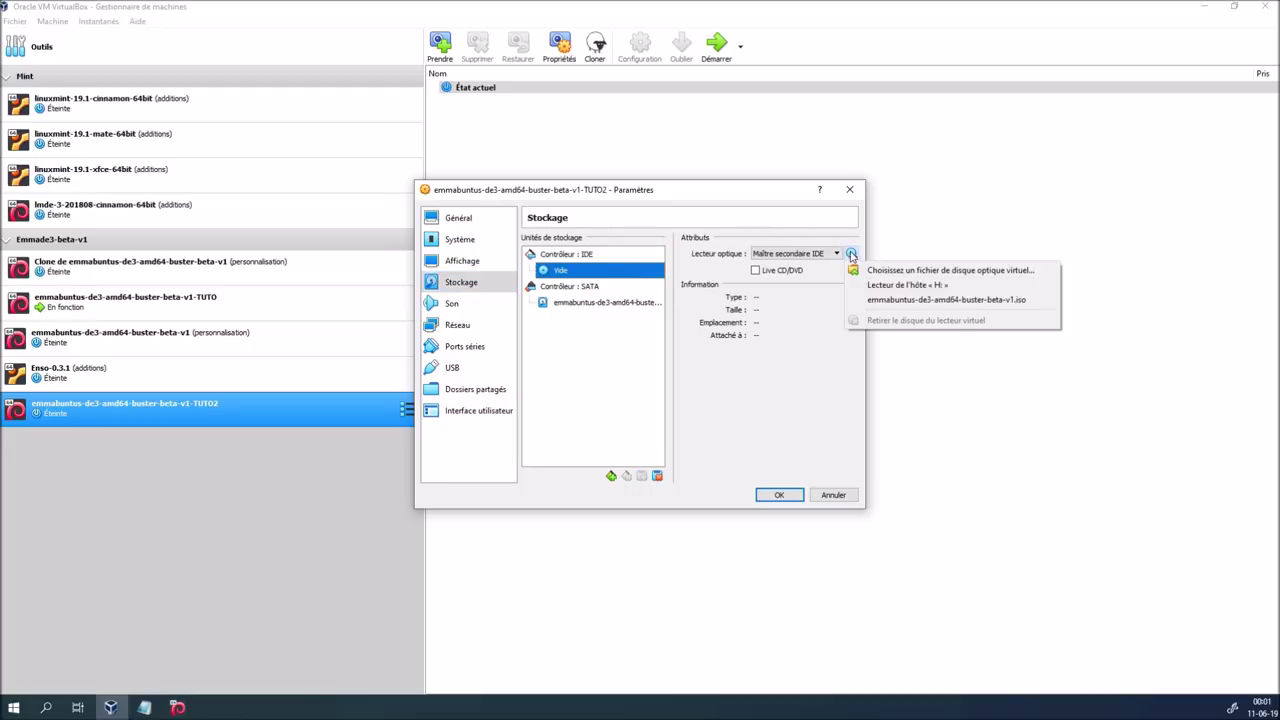
pyautogui.click(900, 300)
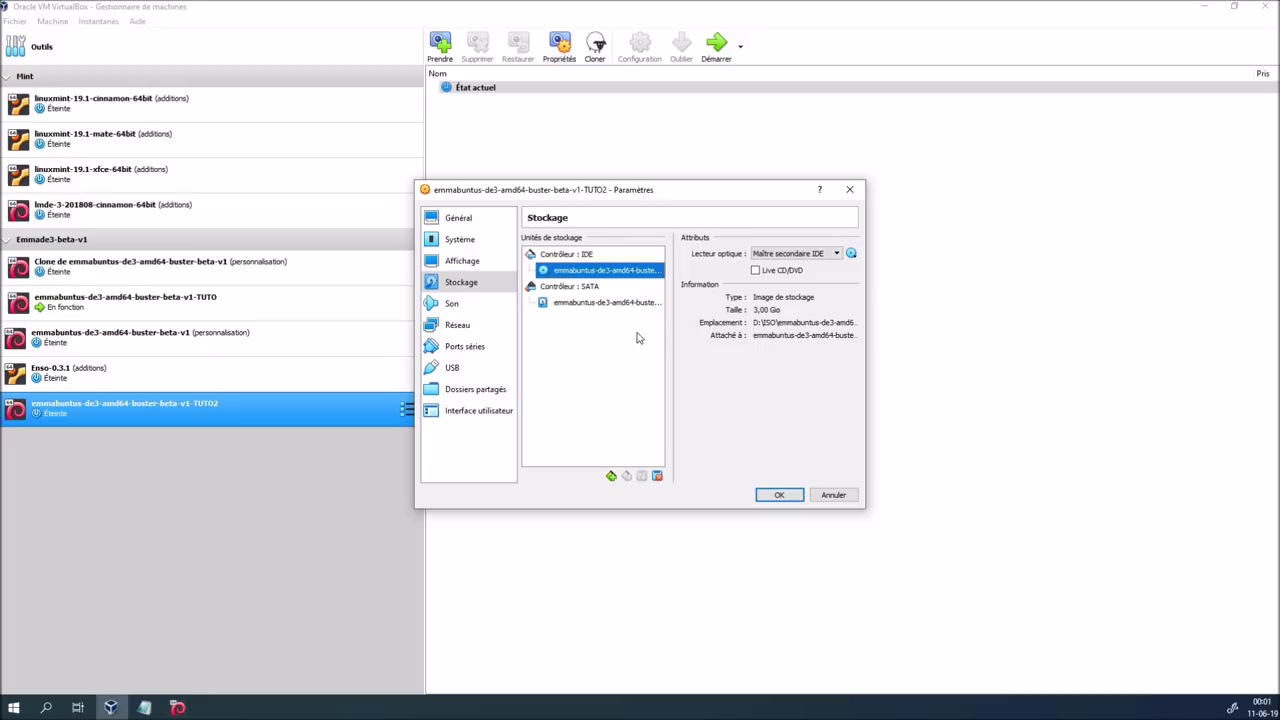
pyautogui.click(600, 288)
pyautogui.click(757, 304)
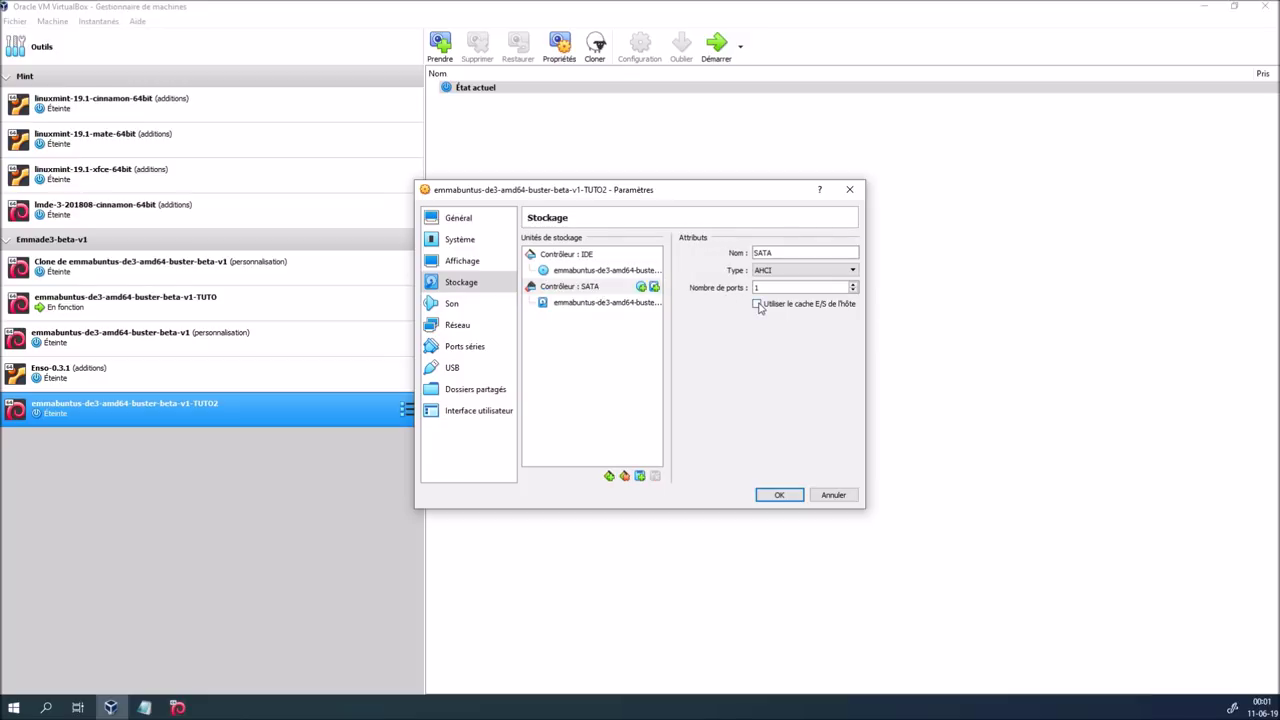
pyautogui.click(761, 270)
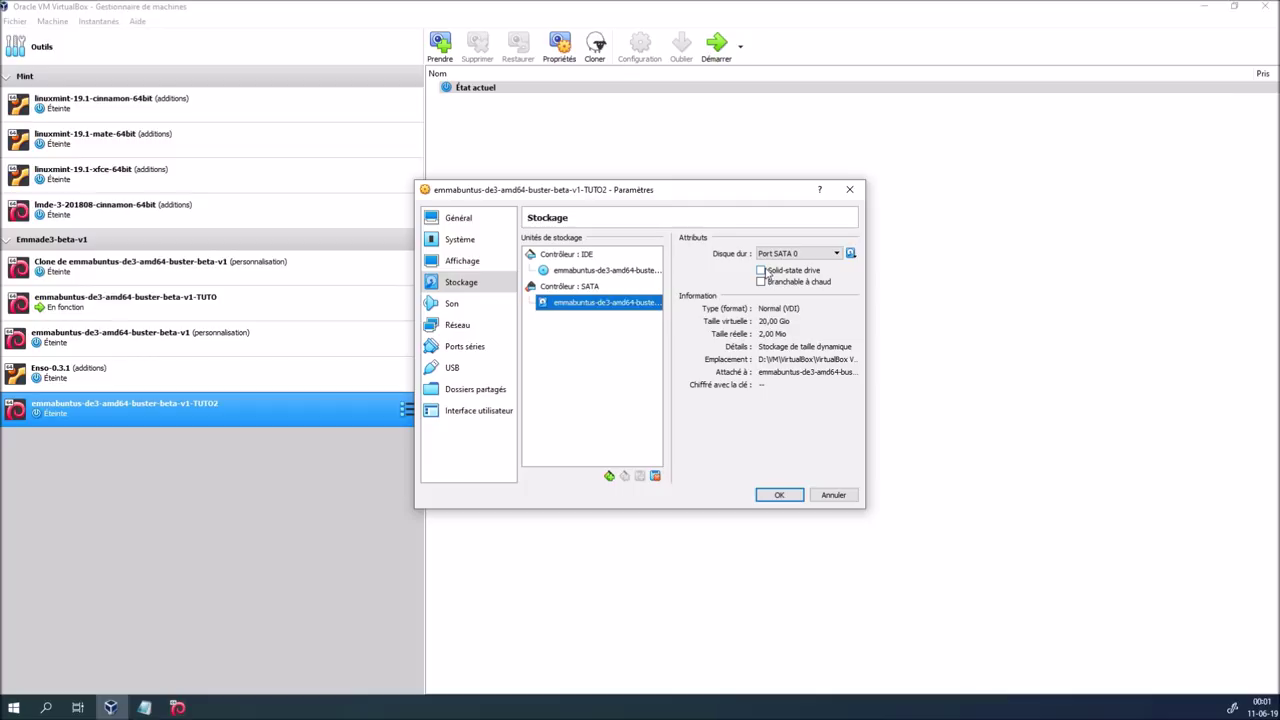
# Keep Intel Audio HD as the audio controller
pyautogui.click(480, 306)
pyautogui.click(645, 275)
pyautogui.click(646, 284)
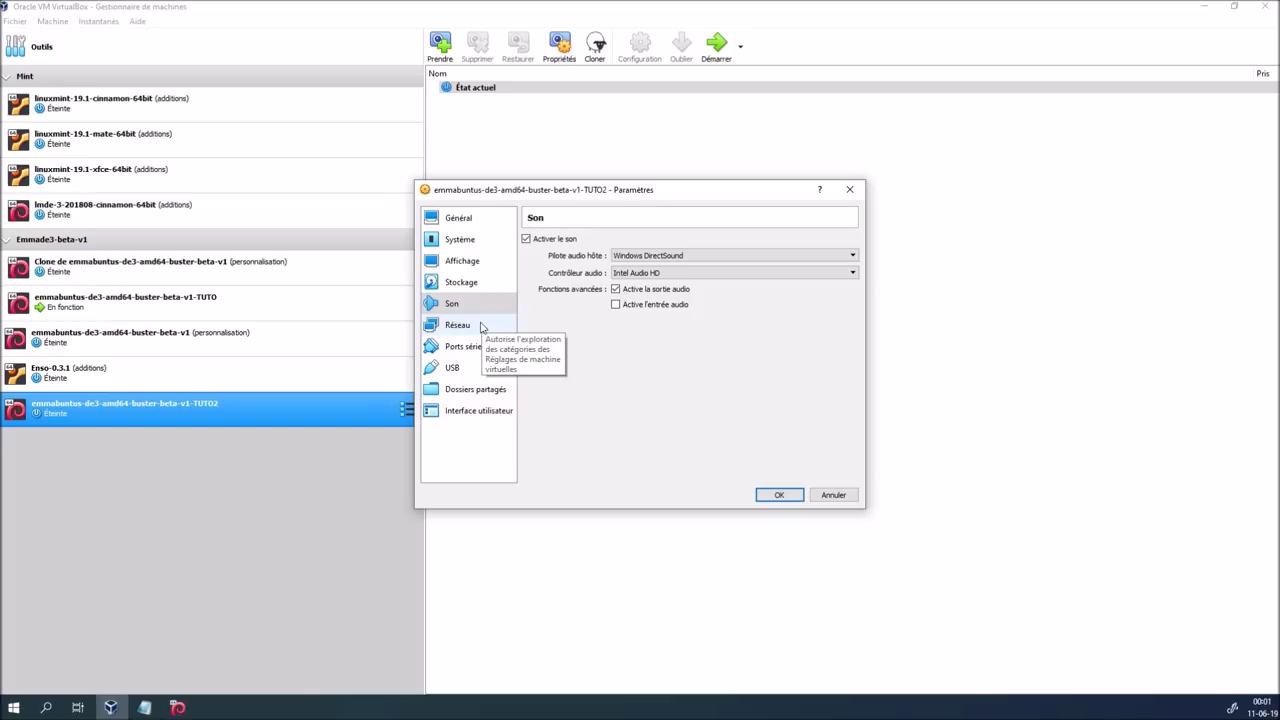
# Review network, serial, USB and shared folders, disable the fullscreen mini toolbar, and save
pyautogui.click(481, 326)
pyautogui.click(471, 346)
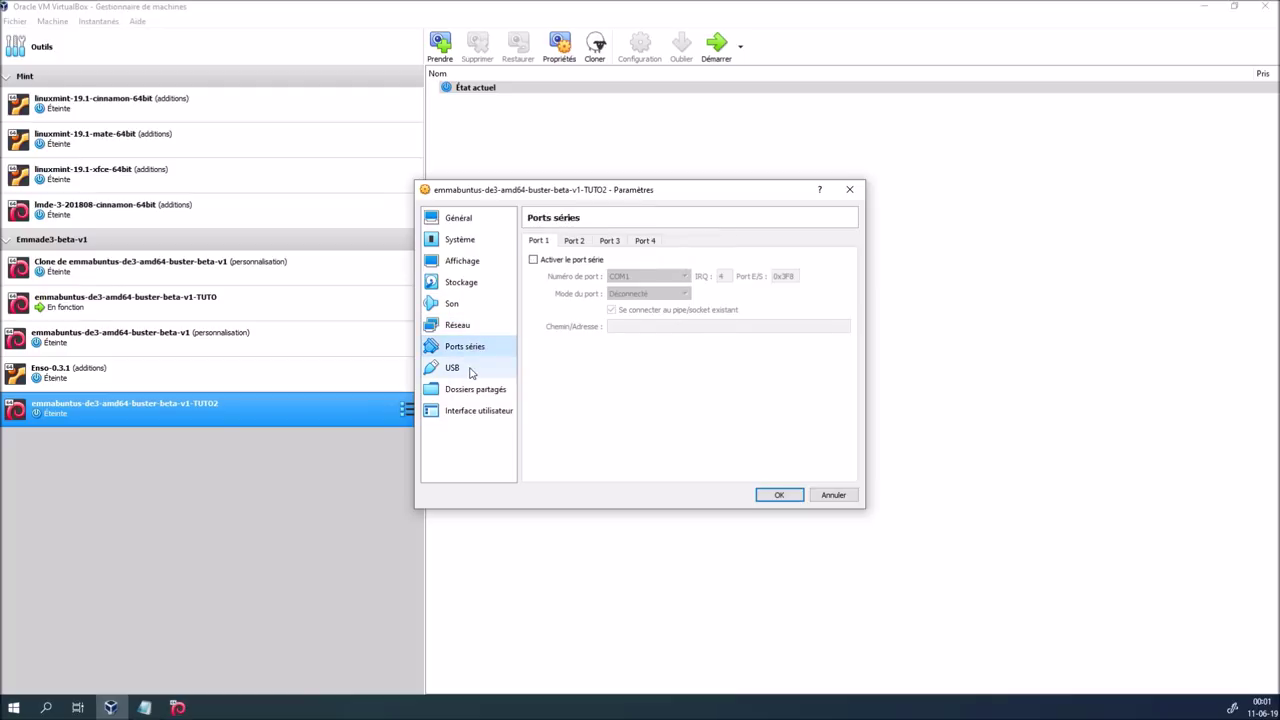
pyautogui.click(471, 367)
pyautogui.click(472, 391)
pyautogui.click(471, 411)
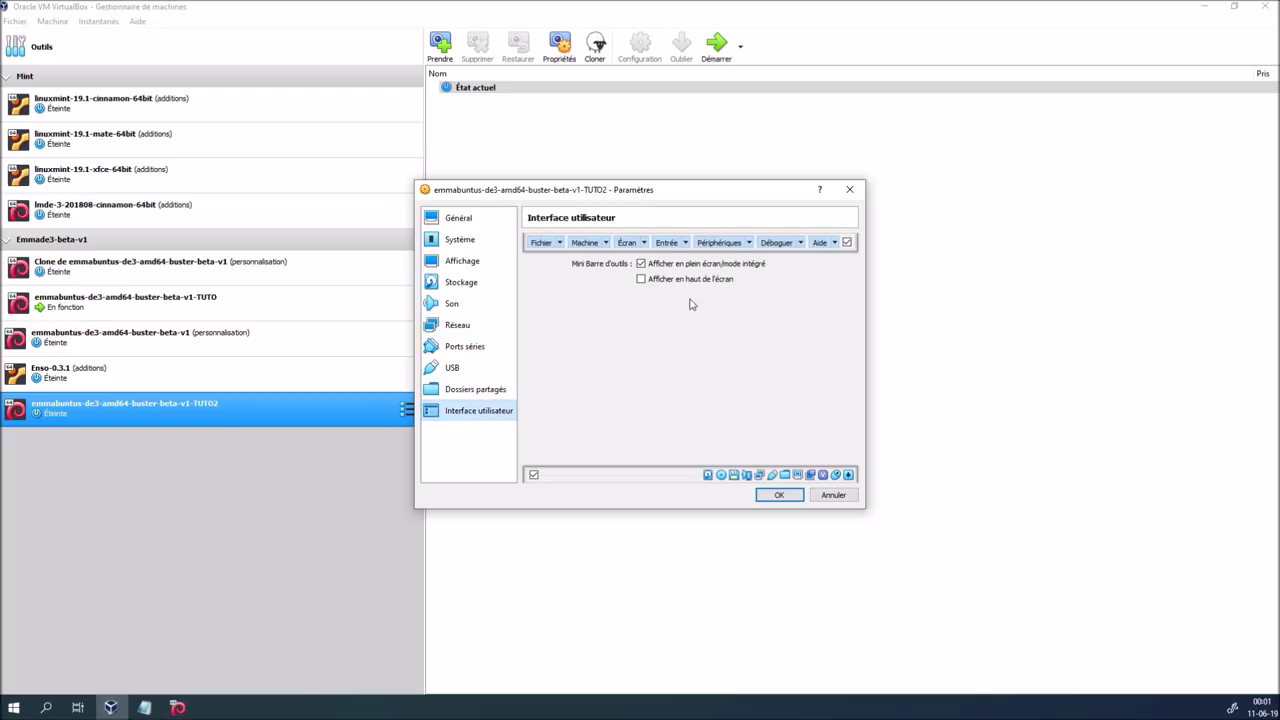
pyautogui.click(641, 264)
pyautogui.click(778, 495)
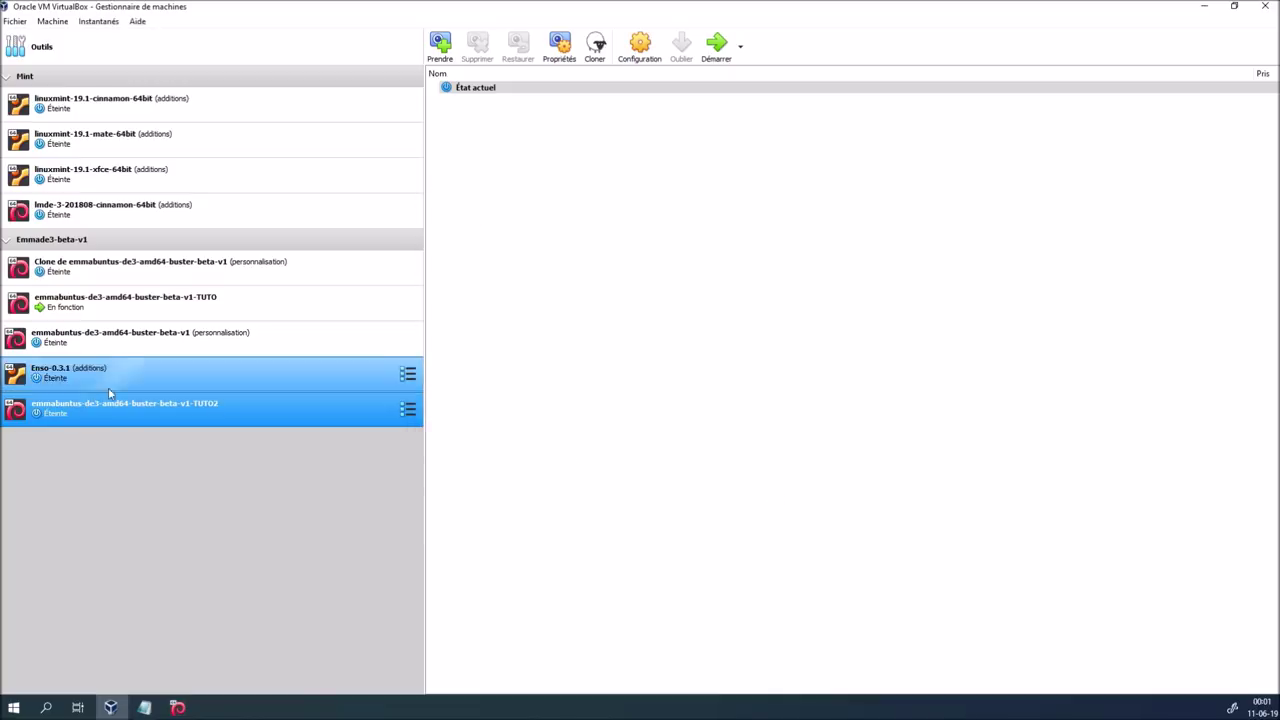
# Move TUTO2 higher in the Emmade3-beta-v1 group, start it, and minimize the Manager
pyautogui.moveTo(120, 414); pyautogui.dragTo(107, 241)
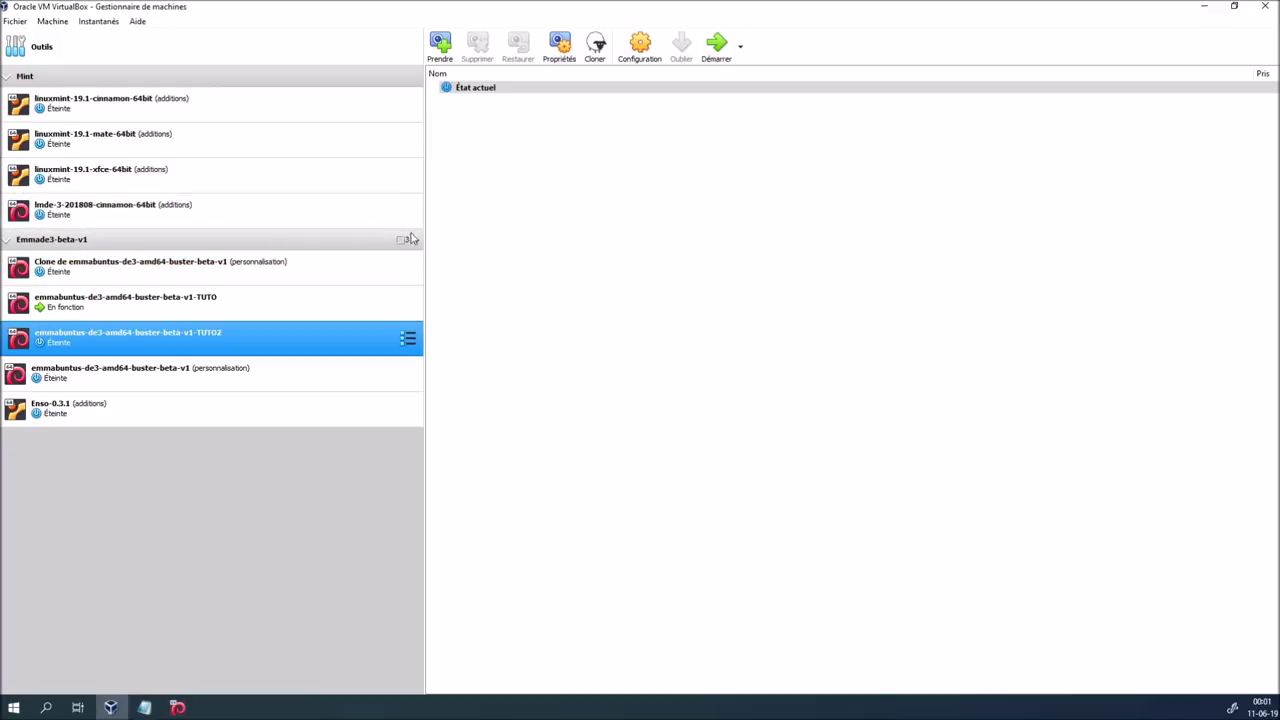
pyautogui.click(416, 246)
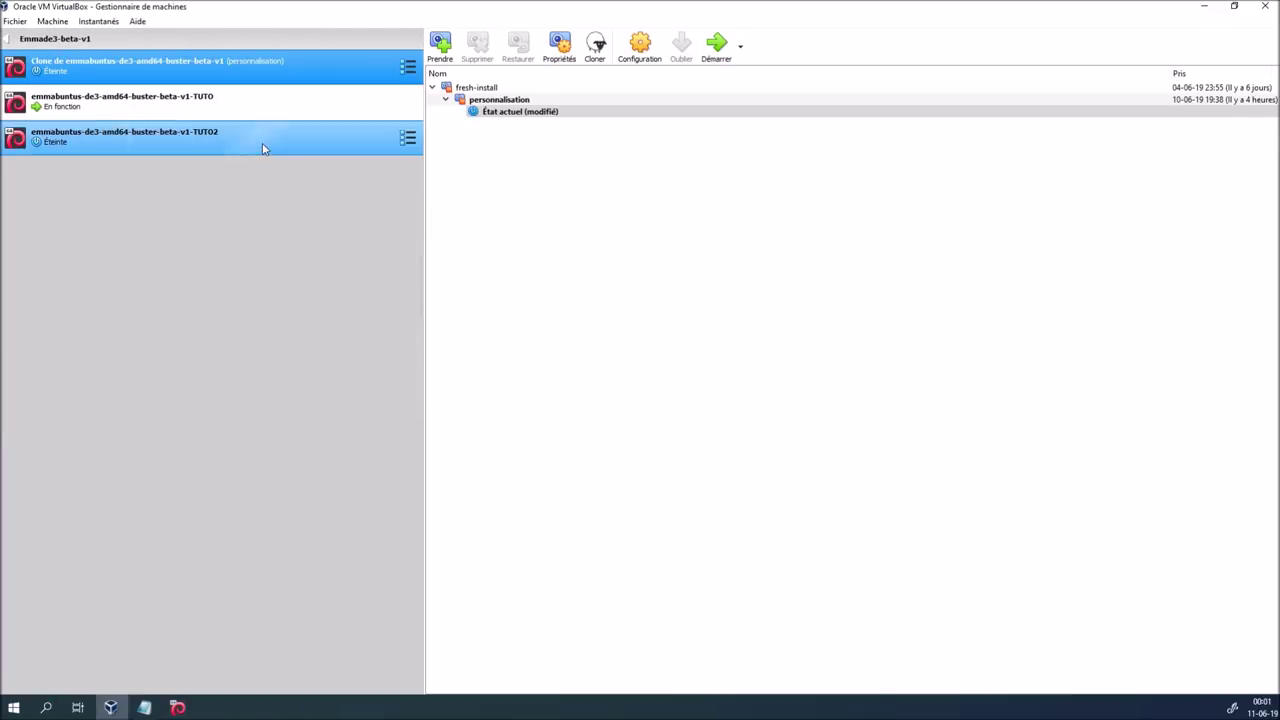
pyautogui.click(263, 146)
pyautogui.click(716, 44)
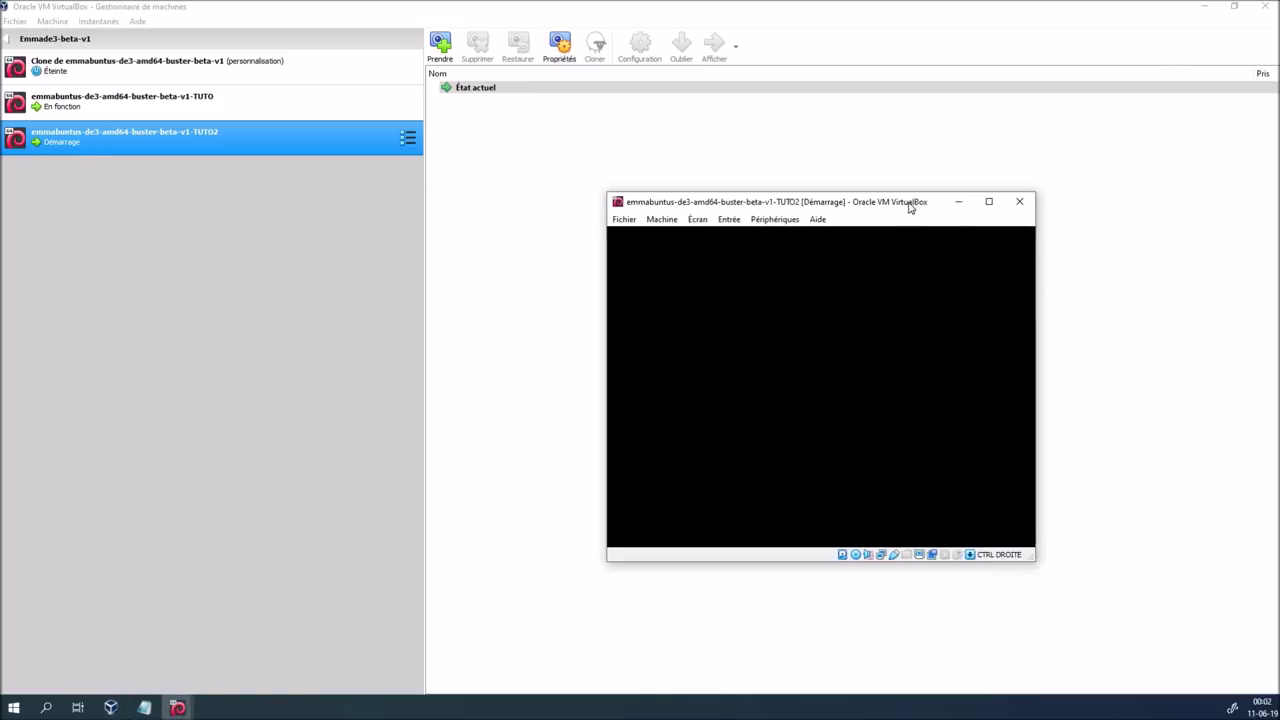
pyautogui.click(1206, 7)
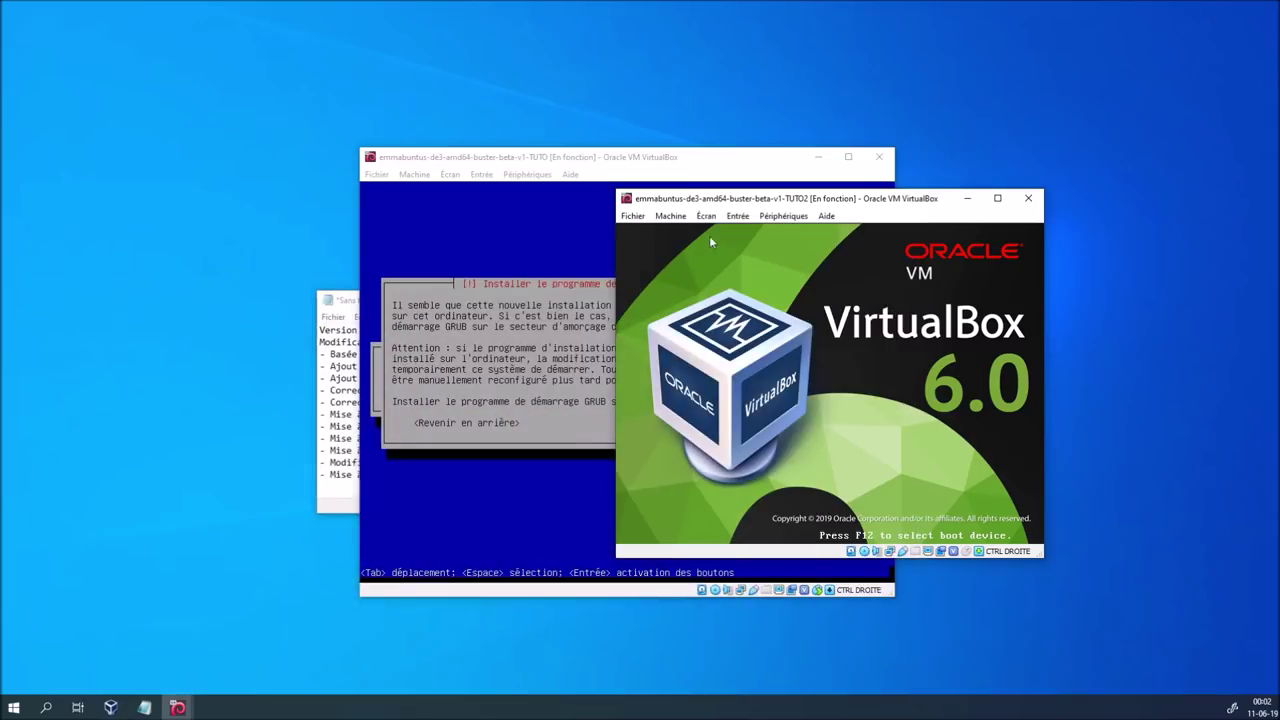
# Boot TUTO2 in French and launch 'Installer Emmabuntus en mode texte (Classique)'
pyautogui.moveTo(741, 202); pyautogui.dragTo(905, 323)
pyautogui.press('Down')
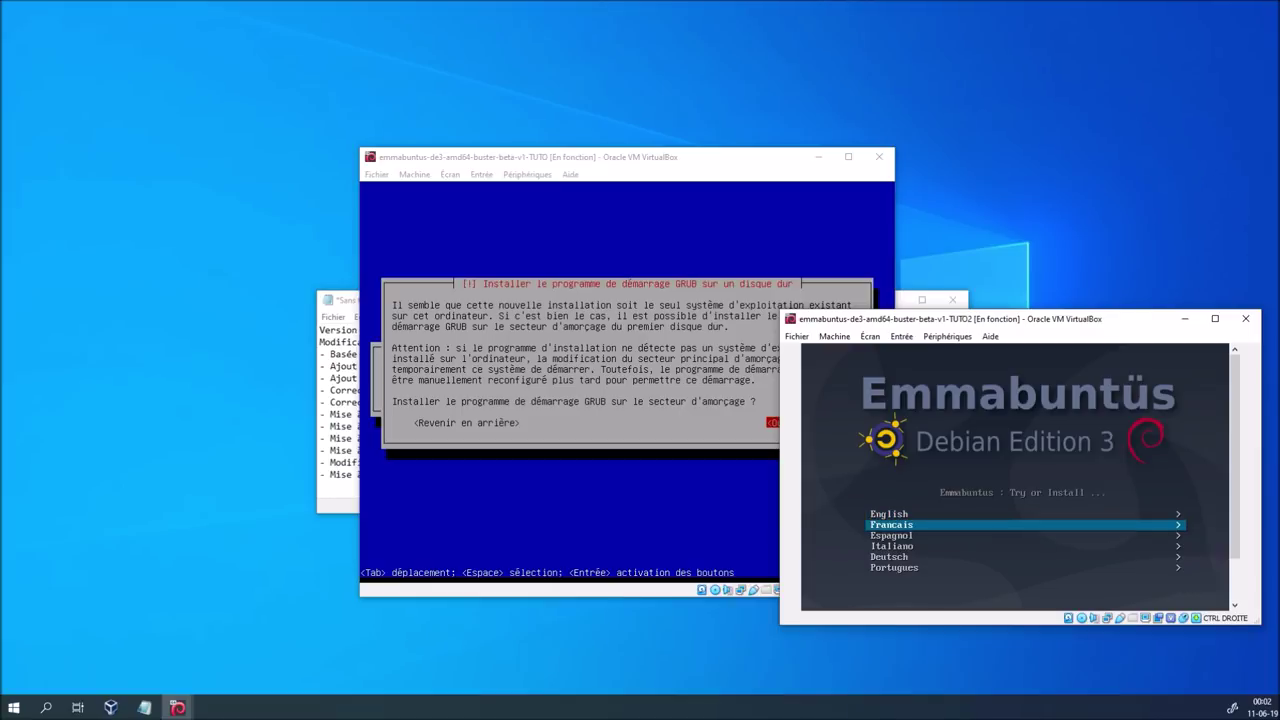
pyautogui.press('Return')
pyautogui.press('Down')
pyautogui.press('Down')
pyautogui.press('Return')
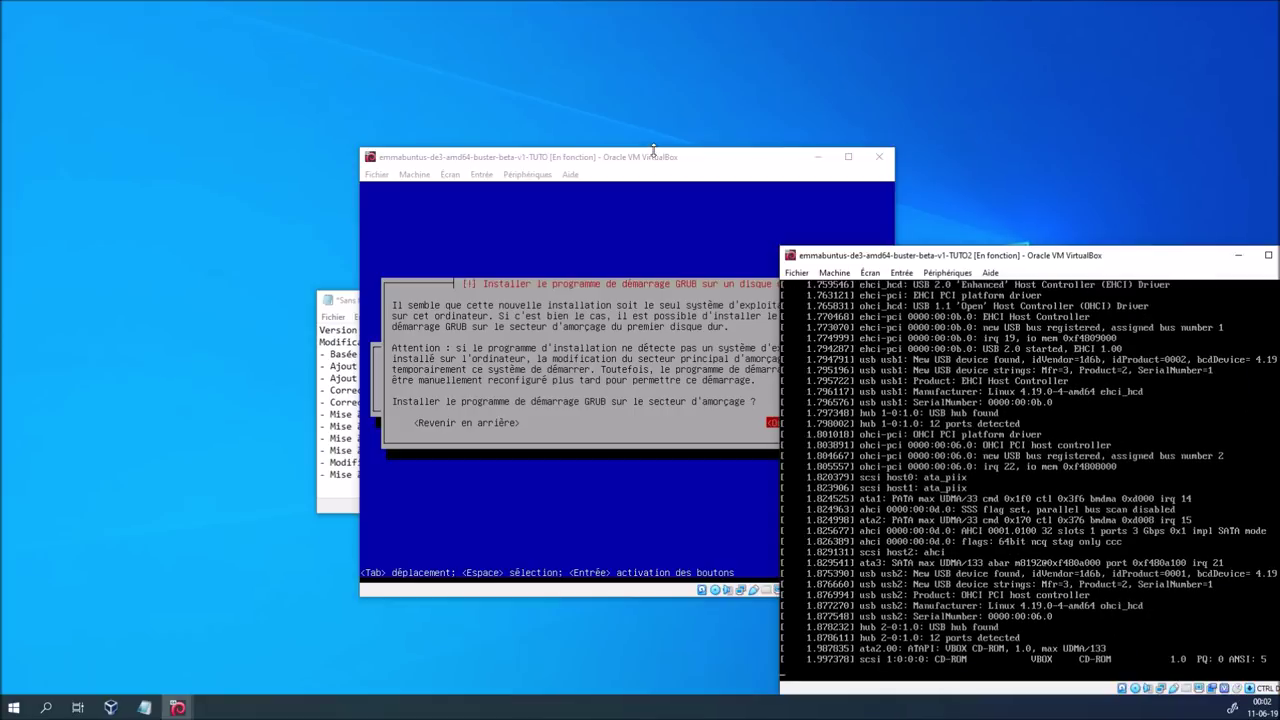
pyautogui.moveTo(650, 165); pyautogui.dragTo(505, 141)
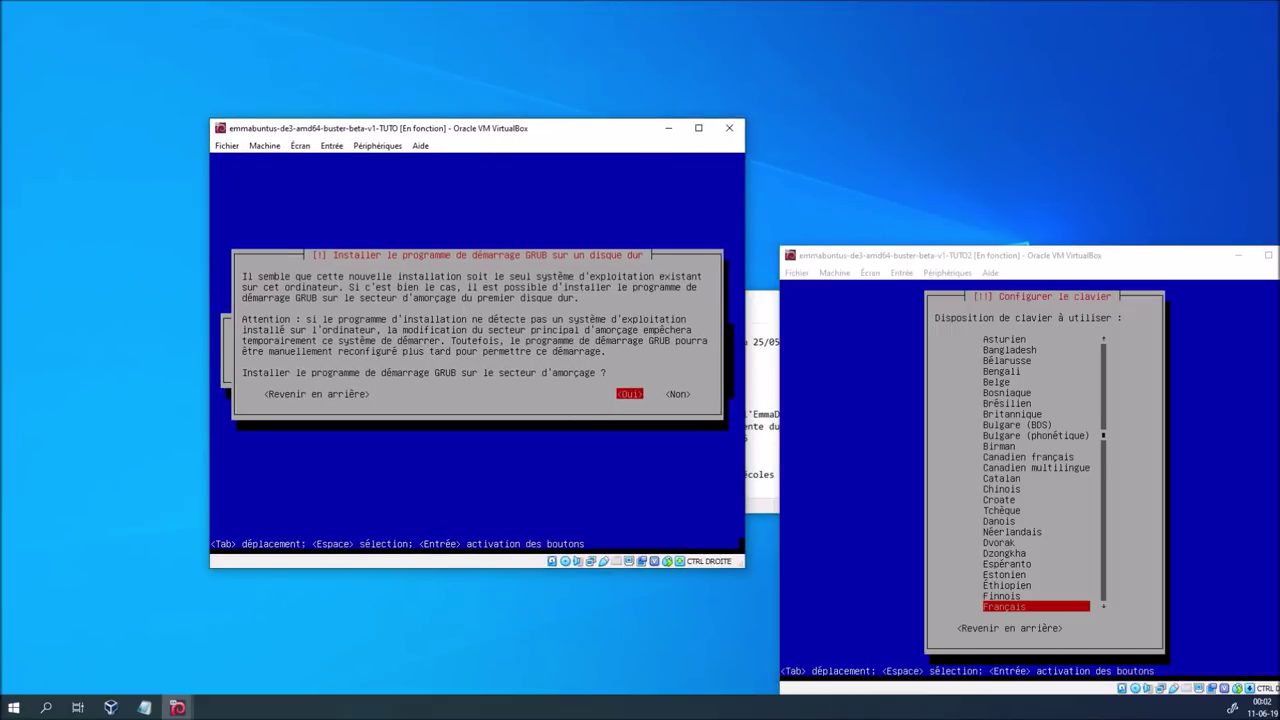
# Install the GRUB boot loader on /dev/sda in the TUTO VM
pyautogui.press('Return')
pyautogui.press('Down')
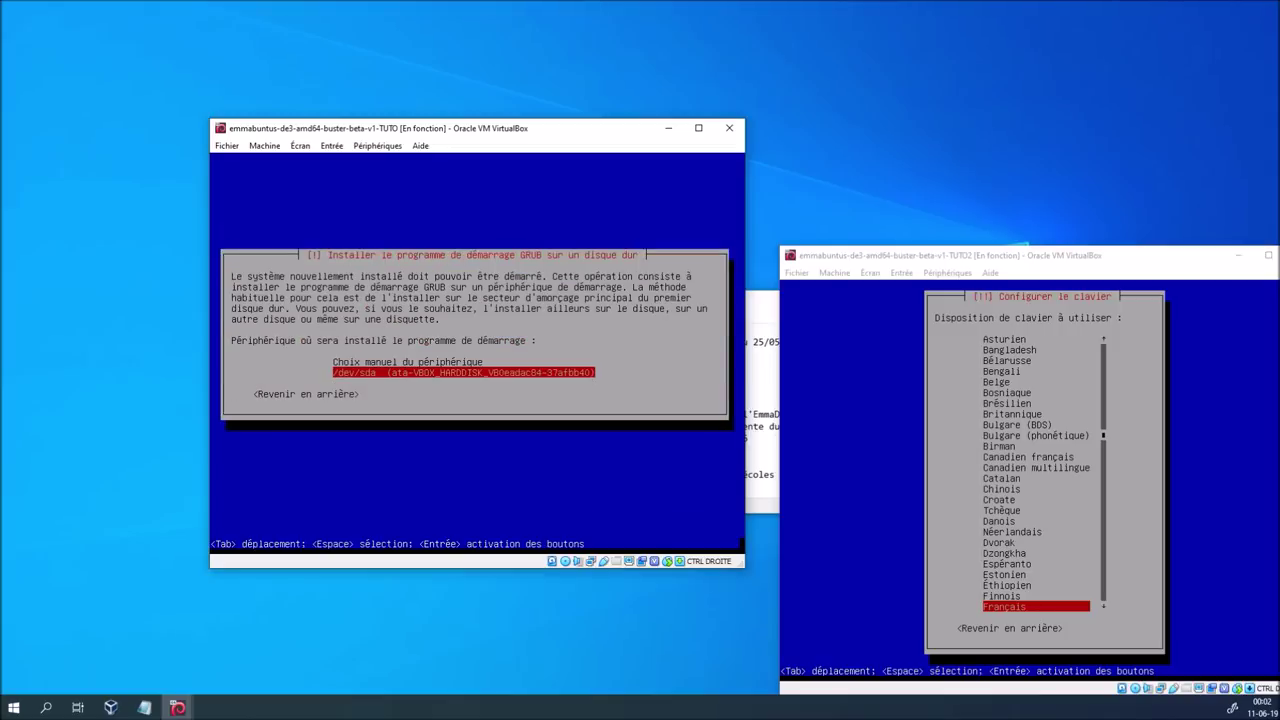
pyautogui.press('Return')
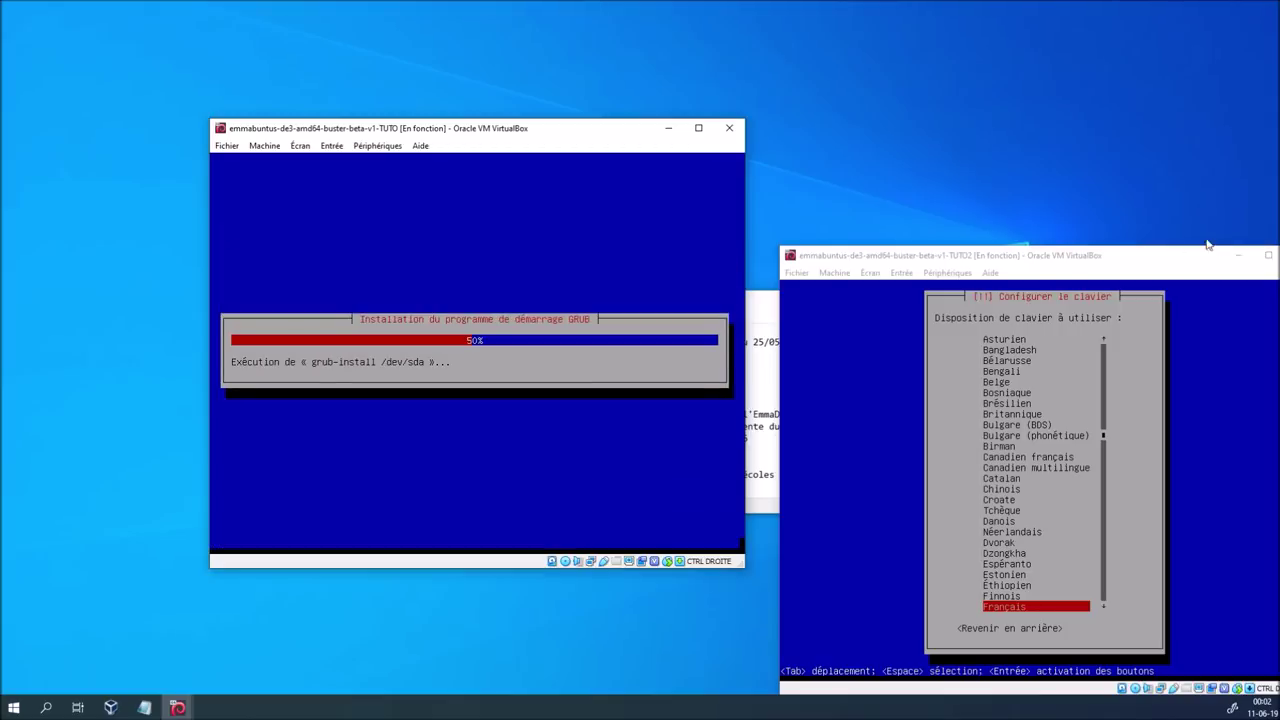
# Select the Belge keyboard layout in the TUTO2 installer
pyautogui.click(1188, 259)
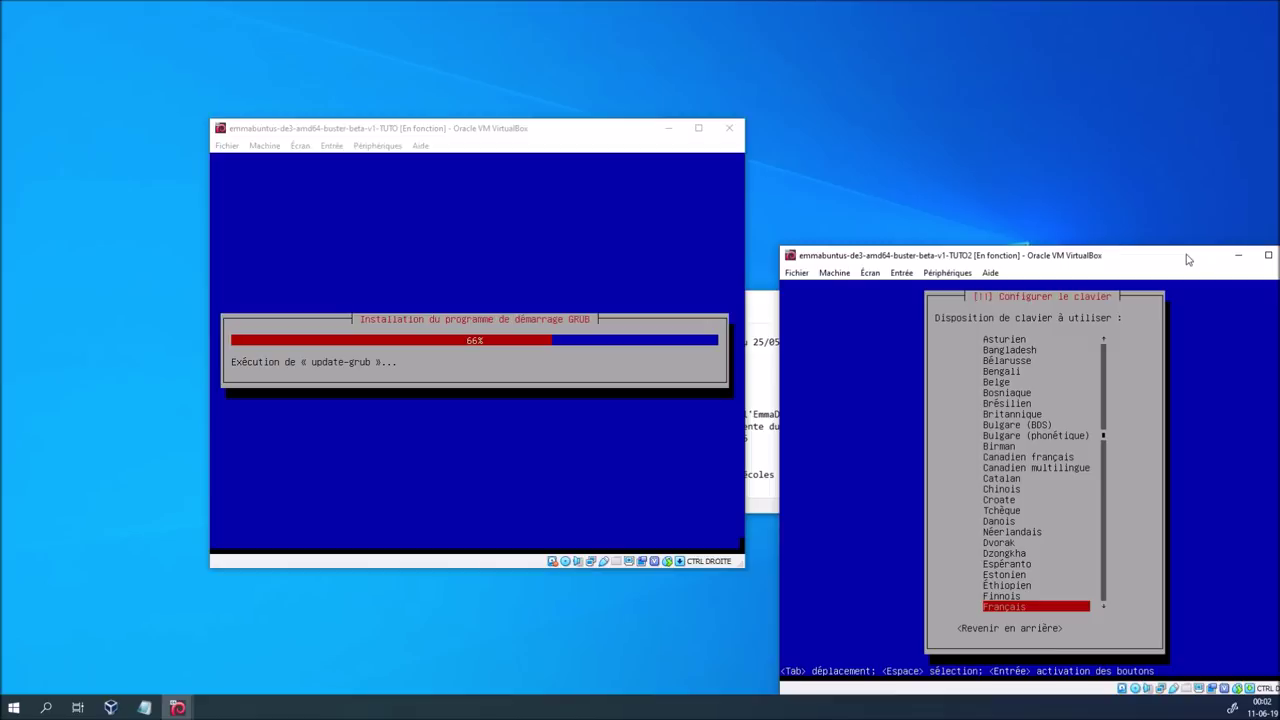
pyautogui.press('Up')
pyautogui.press('Up')
pyautogui.press('Up')
pyautogui.press('Up')
pyautogui.press('Up')
pyautogui.press('Up')
pyautogui.press('Up')
pyautogui.press('Up')
pyautogui.press('Up')
pyautogui.press('Up')
pyautogui.press('Up')
pyautogui.press('Up')
pyautogui.press('Up')
pyautogui.press('Up')
pyautogui.press('Up')
pyautogui.press('Up')
pyautogui.press('Up')
pyautogui.press('Up')
pyautogui.press('Up')
pyautogui.press('Up')
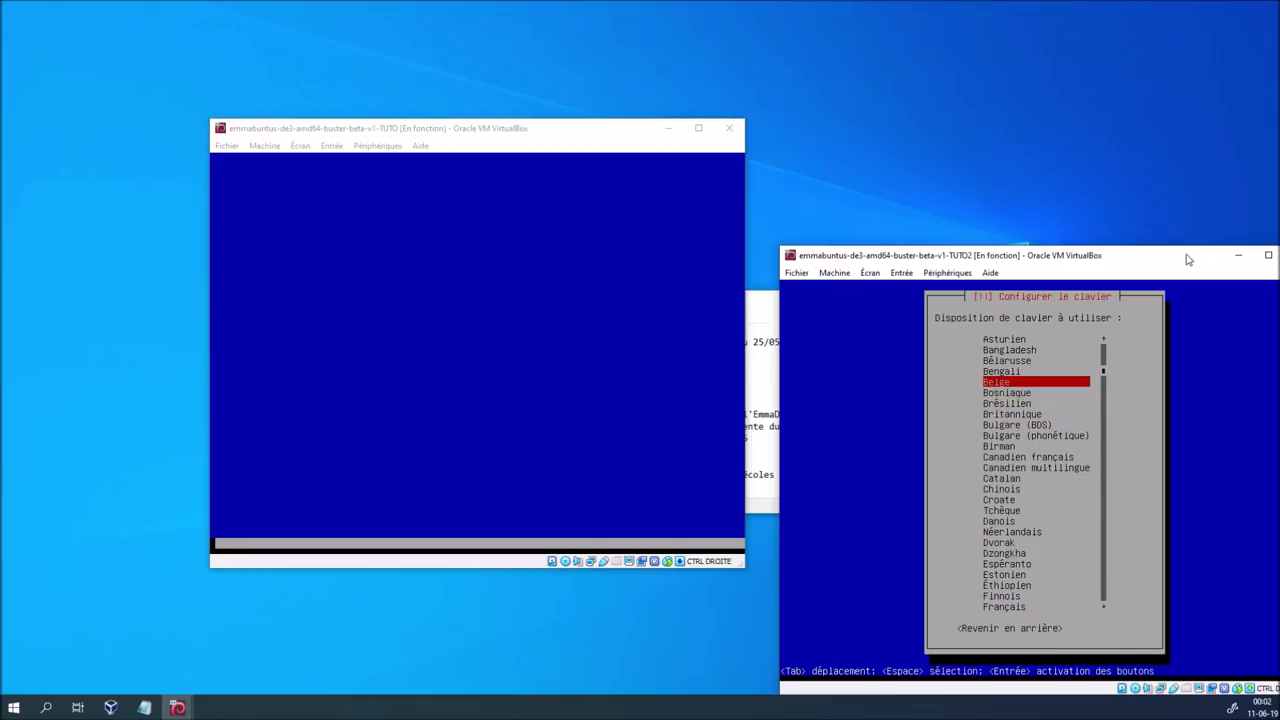
pyautogui.press('Return')
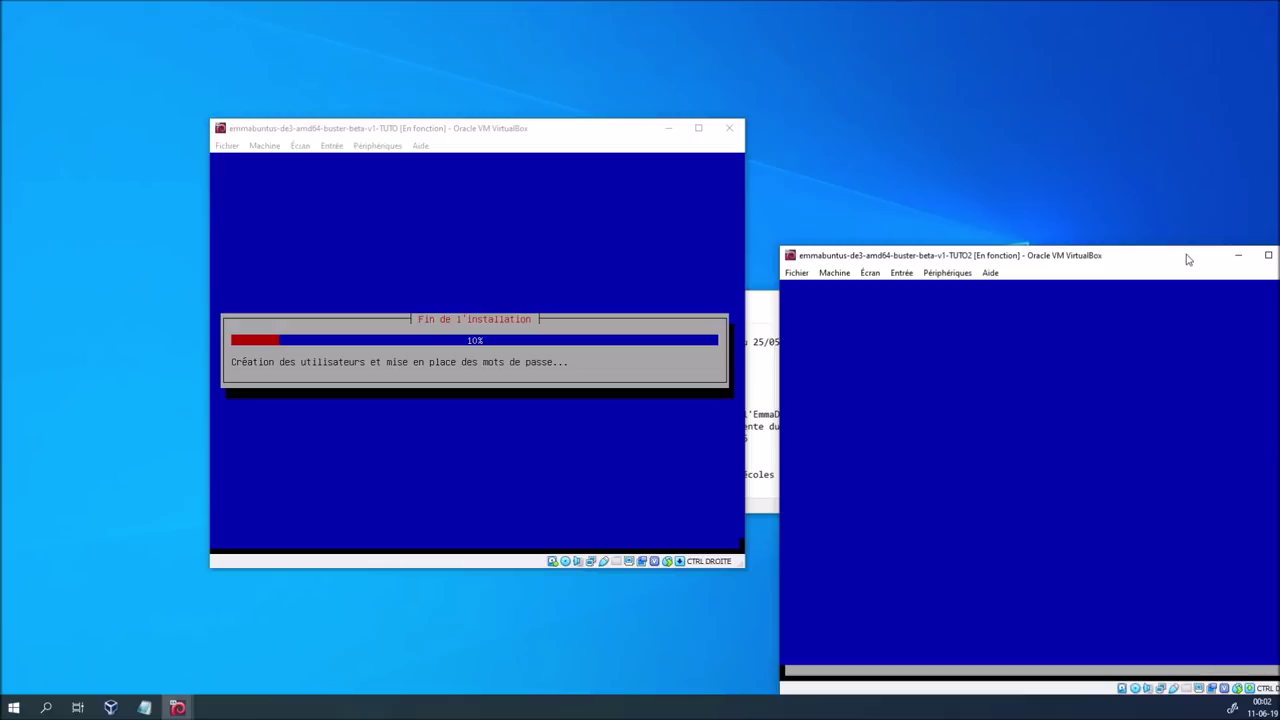
# Rearrange the two VM windows and minimize the changelog notes
pyautogui.moveTo(1187, 259); pyautogui.dragTo(1119, 228)
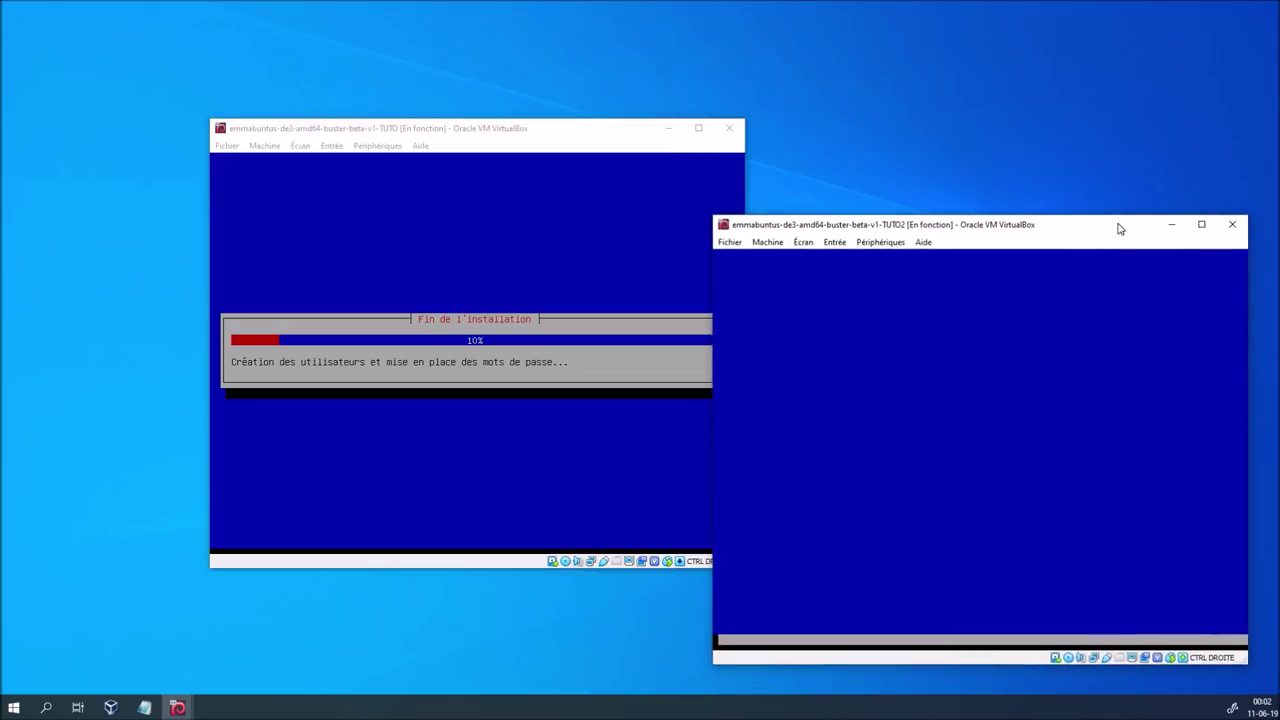
pyautogui.moveTo(562, 135); pyautogui.dragTo(528, 135)
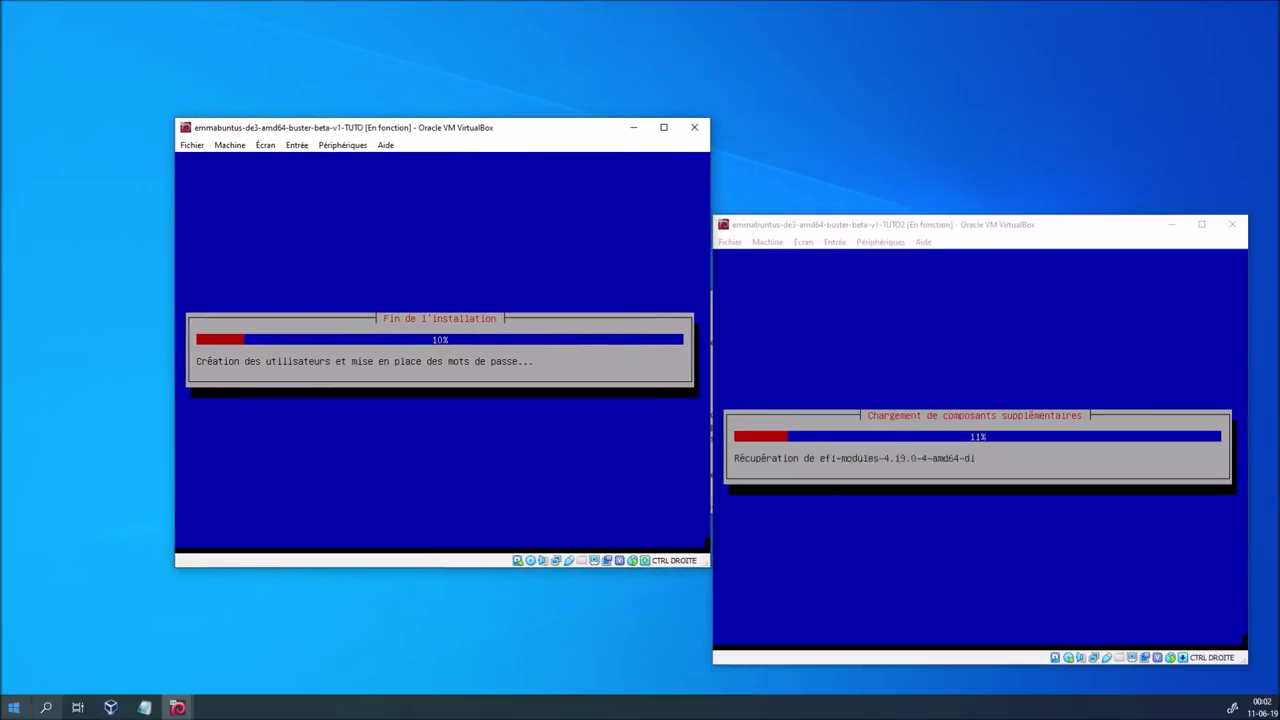
pyautogui.click(144, 707)
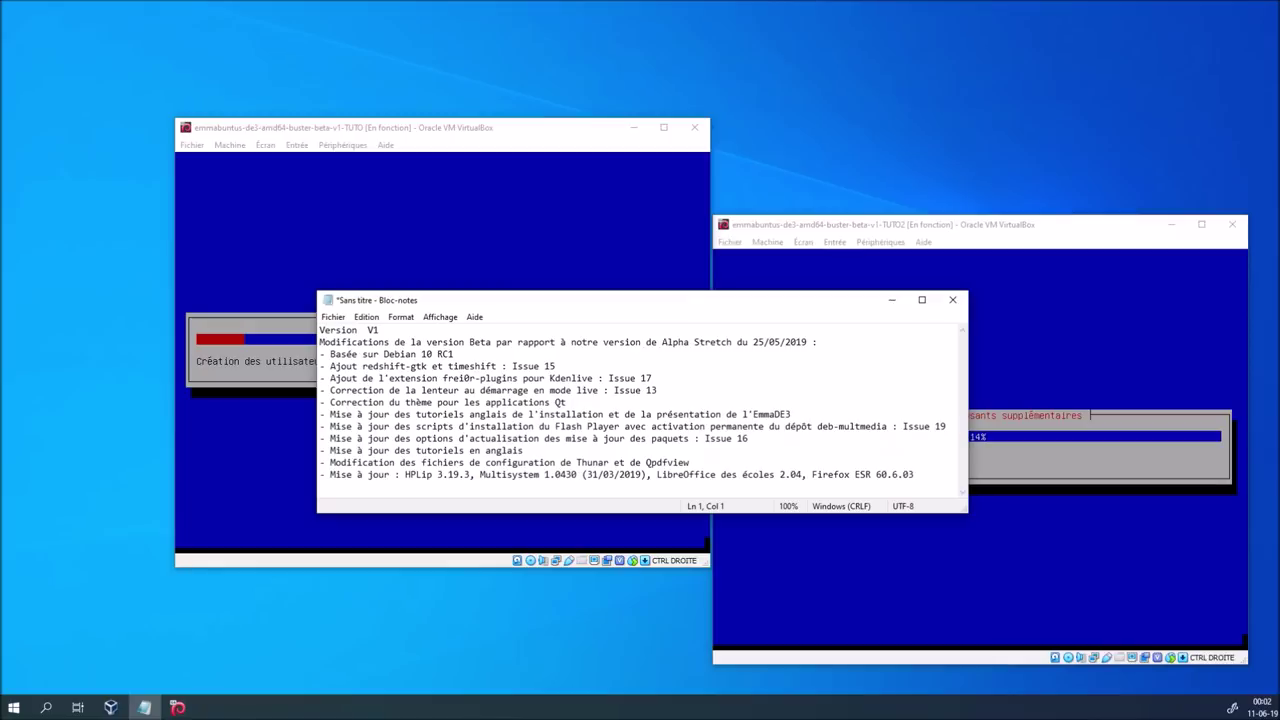
pyautogui.click(891, 300)
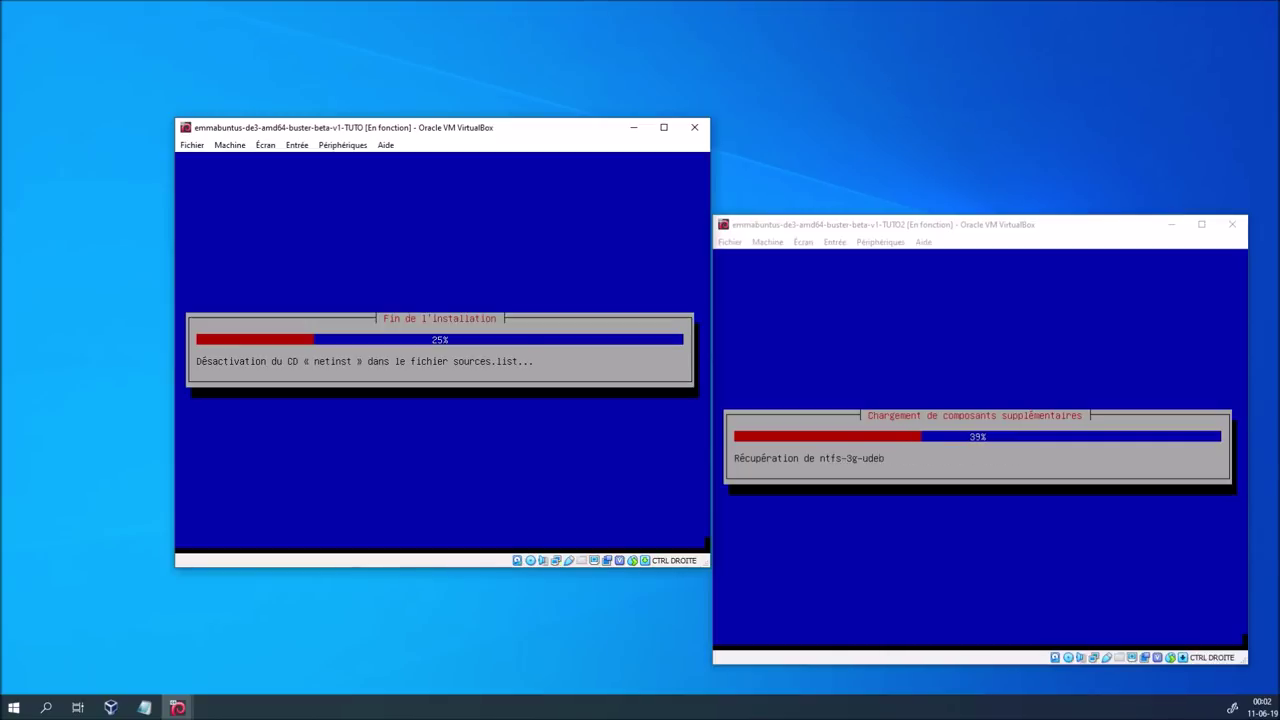
# Reposition the TUTO and TUTO2 windows side by side
pyautogui.moveTo(555, 131); pyautogui.dragTo(423, 61)
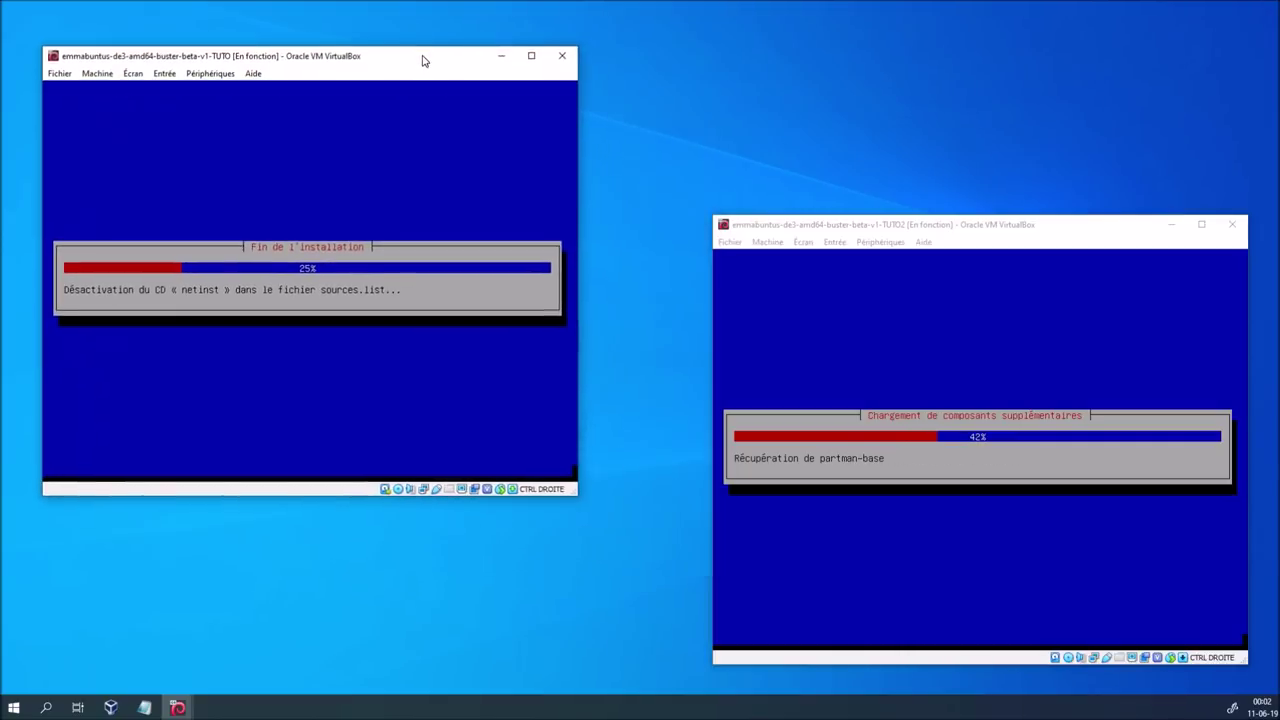
pyautogui.moveTo(868, 228); pyautogui.dragTo(849, 201)
pyautogui.moveTo(434, 57); pyautogui.dragTo(469, 58)
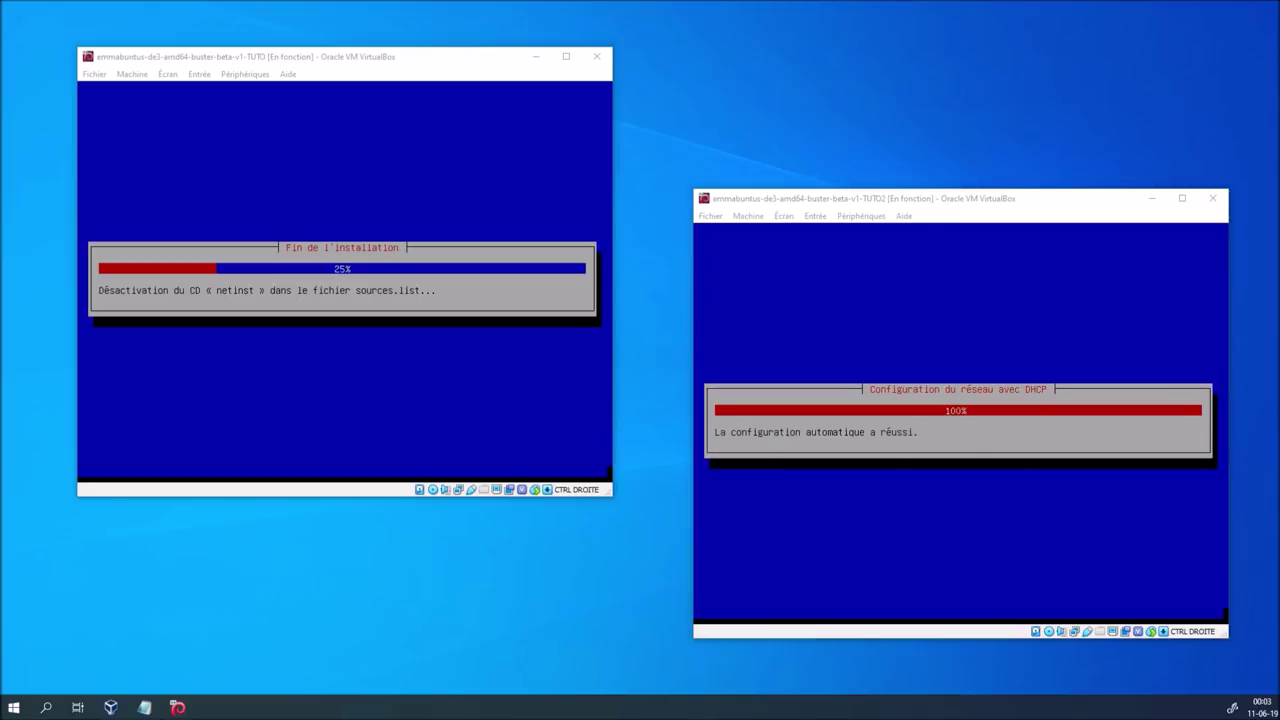
# In TUTO2, accept the default hostname and leave the domain empty
pyautogui.click(1052, 205)
pyautogui.press('Tab')
pyautogui.press('Return')
pyautogui.press('Tab')
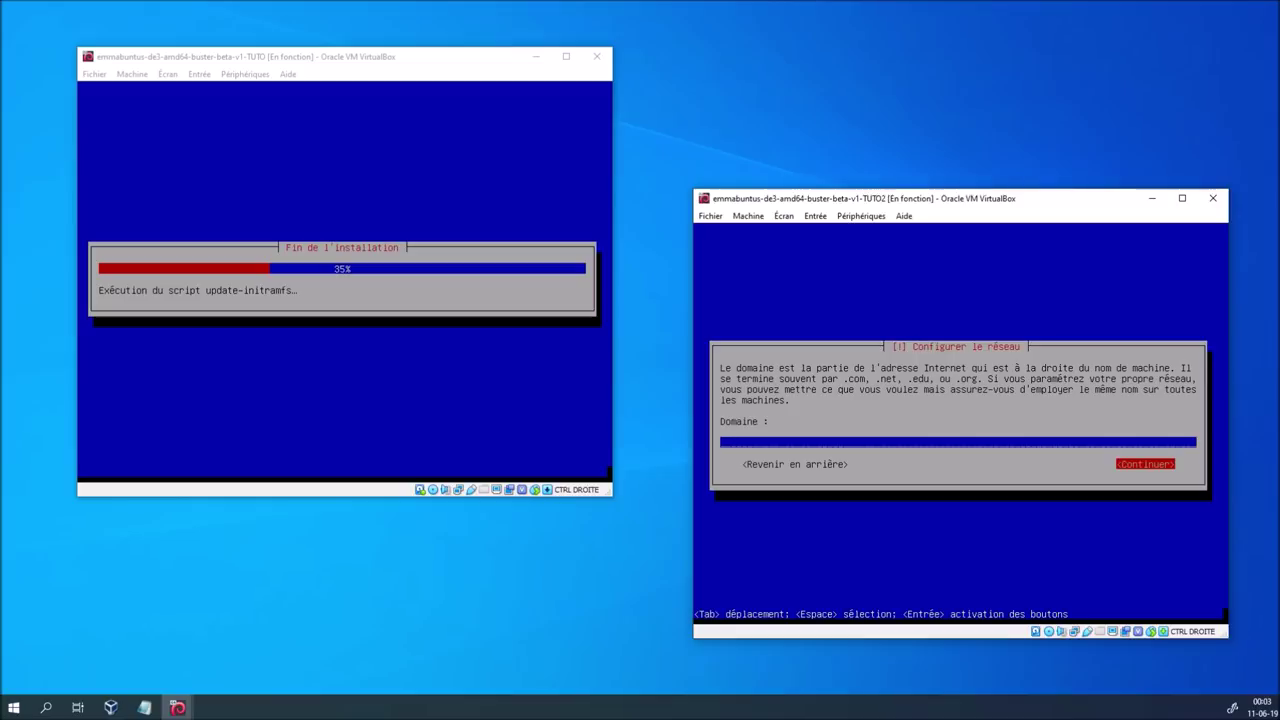
pyautogui.press('Return')
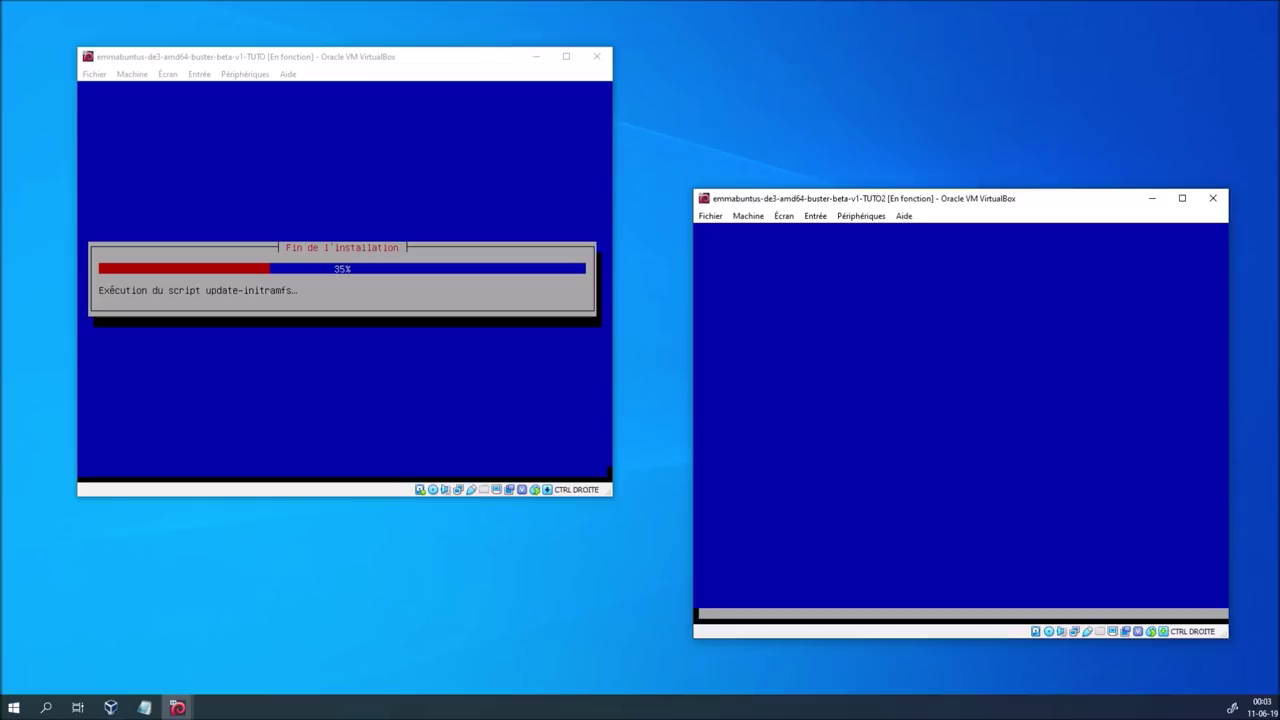
# Enter and confirm the root password in TUTO2
pyautogui.write('***********')
pyautogui.press('Tab')
pyautogui.press('Tab')
pyautogui.press('Return')
pyautogui.write('***********')
pyautogui.press('Tab')
pyautogui.press('Tab')
pyautogui.press('Return')
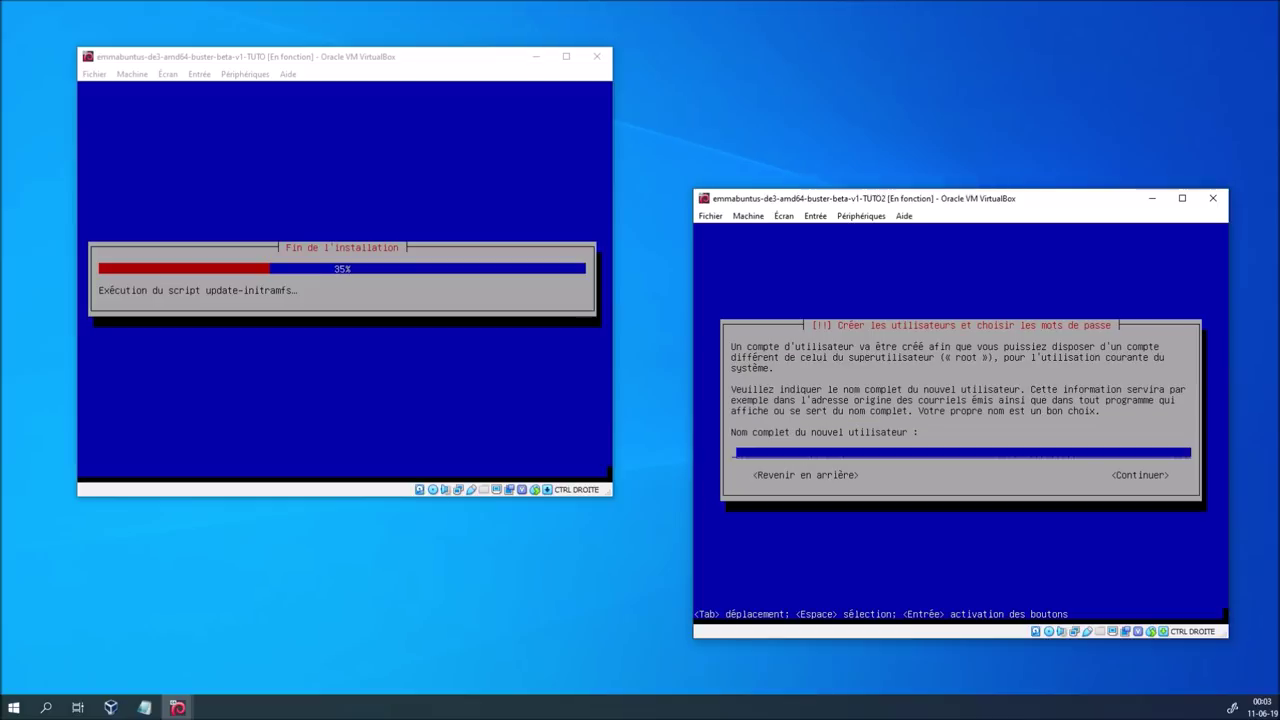
# Enter the new user's full name and replace the suggested login with 'bbl'
pyautogui.write('blablateur')
pyautogui.press('Tab')
pyautogui.press('Return')
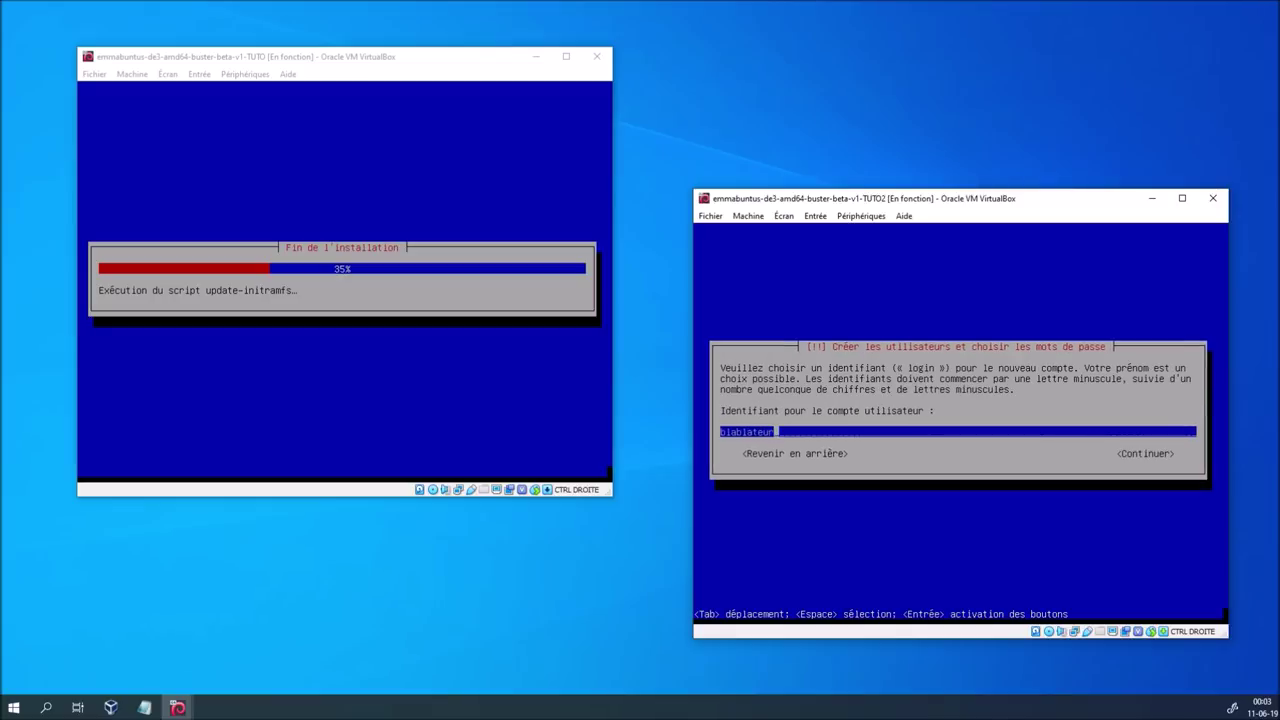
pyautogui.press('BackSpace')
pyautogui.press('BackSpace')
pyautogui.press('BackSpace')
pyautogui.press('BackSpace')
pyautogui.press('BackSpace')
pyautogui.press('BackSpace')
pyautogui.press('BackSpace')
pyautogui.press('BackSpace')
pyautogui.press('BackSpace')
pyautogui.press('BackSpace')
pyautogui.write('bbl')
pyautogui.press('Tab')
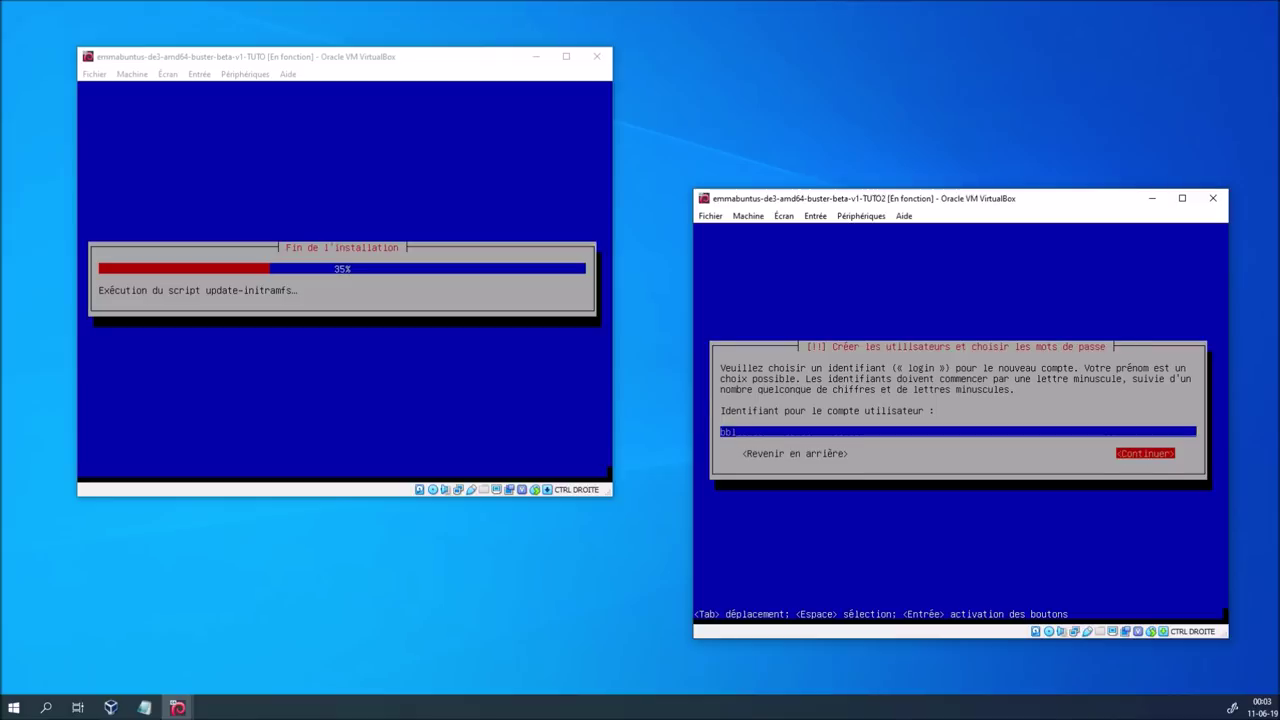
pyautogui.press('Return')
# Set and confirm the new user's password
pyautogui.write('bblbbl')
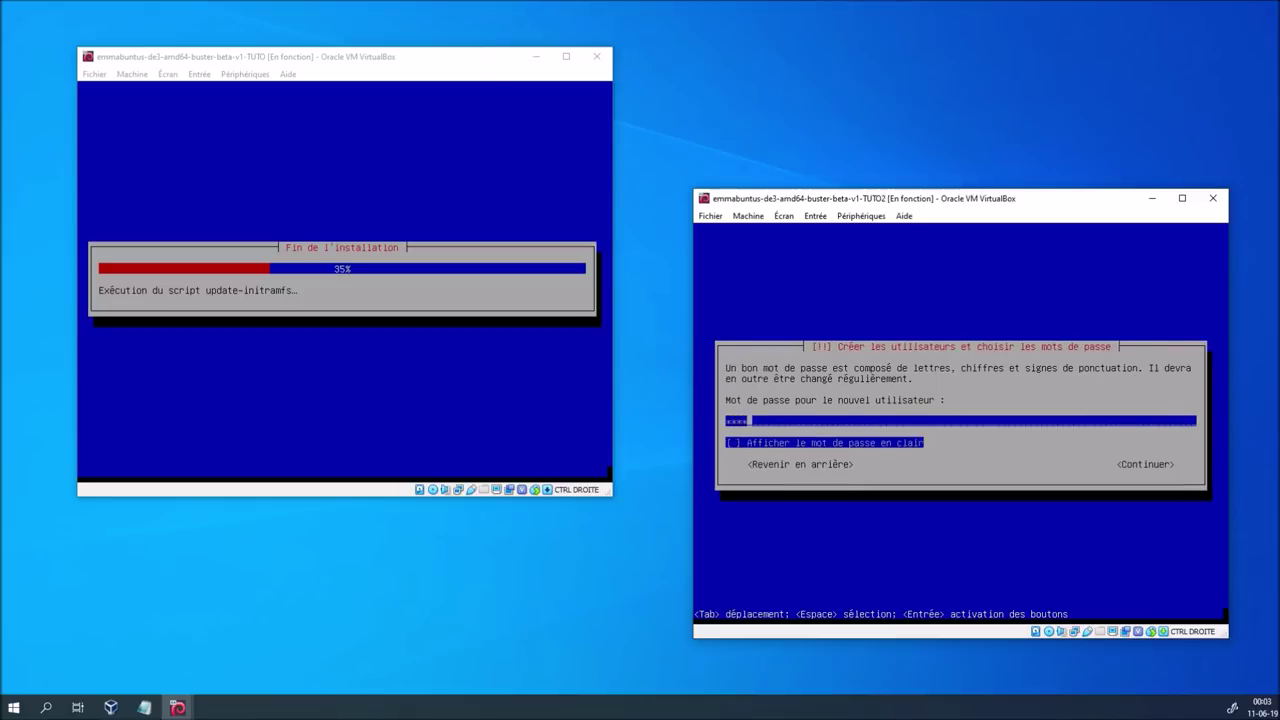
pyautogui.press('Tab')
pyautogui.press('Tab')
pyautogui.press('Return')
pyautogui.write('bblbbl')
pyautogui.press('Tab')
pyautogui.press('Tab')
pyautogui.press('Return')
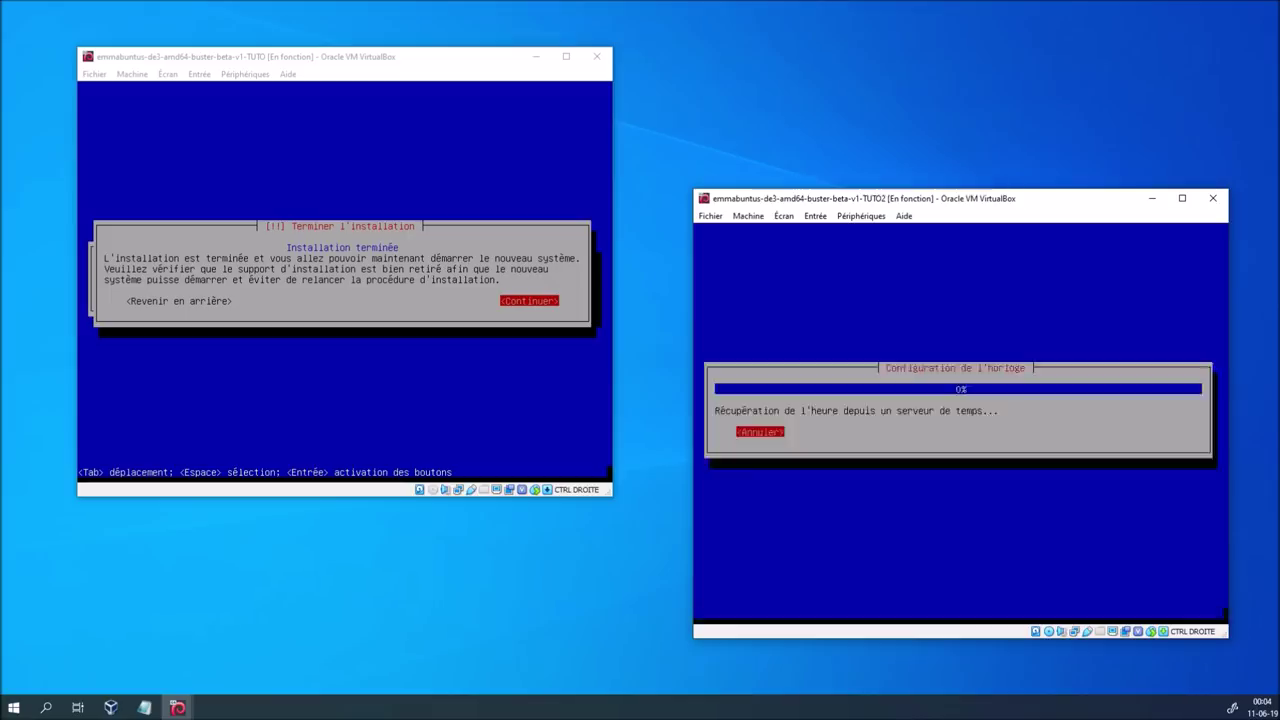
# Confirm the completed installation in the TUTO VM so it wraps up
pyautogui.hotkey('alt', 'Tab')
pyautogui.press('Return')
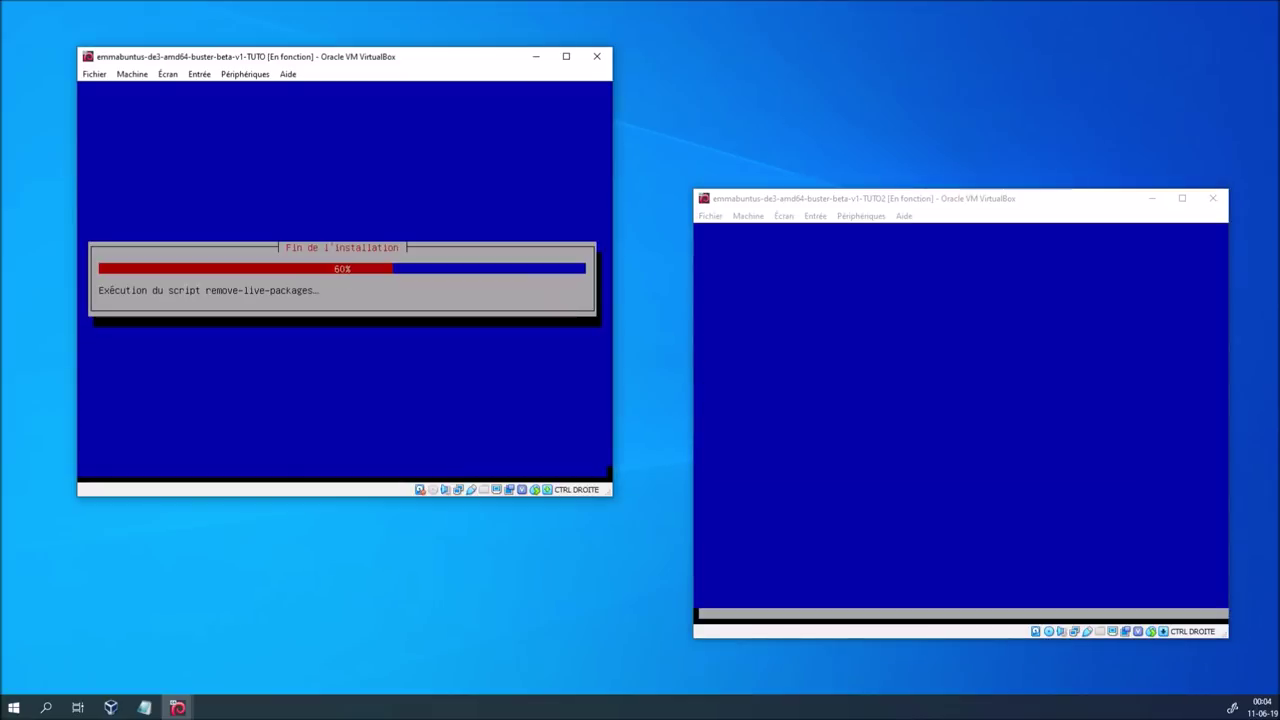
pyautogui.click(916, 202)
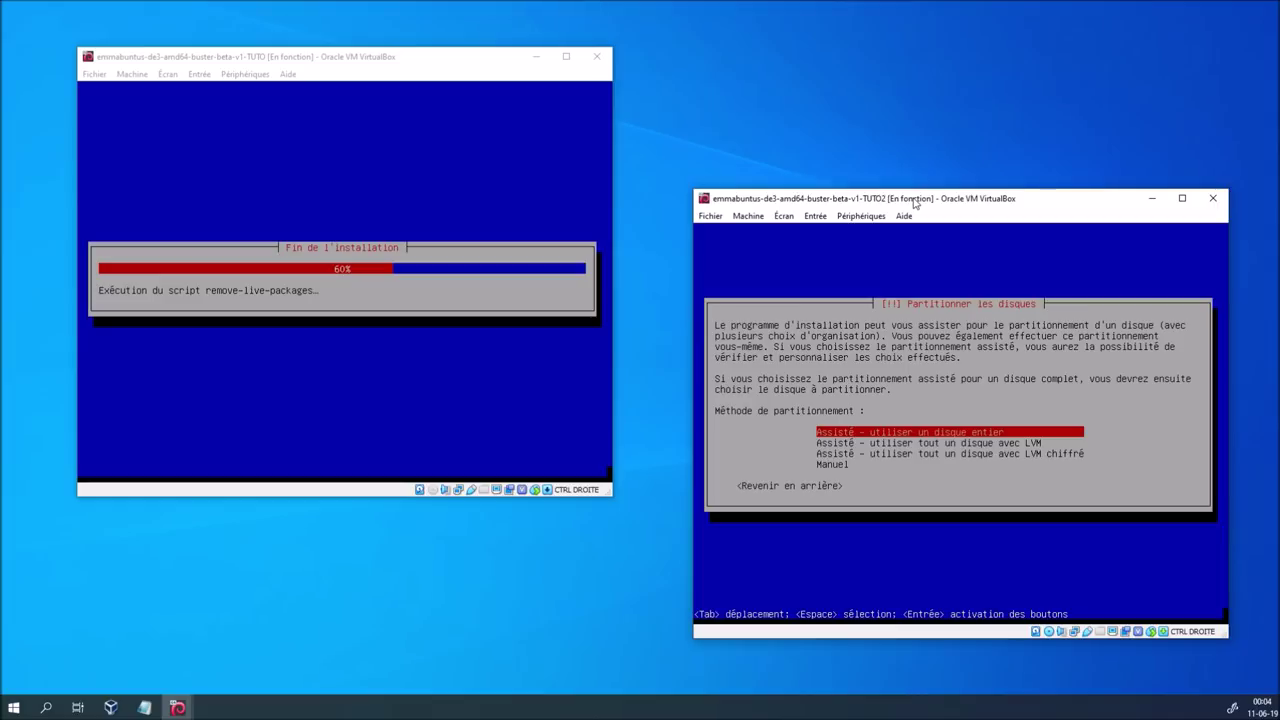
# Partition TUTO2's whole disk with a separate /home and write the changes
pyautogui.press('Return')
pyautogui.press('Return')
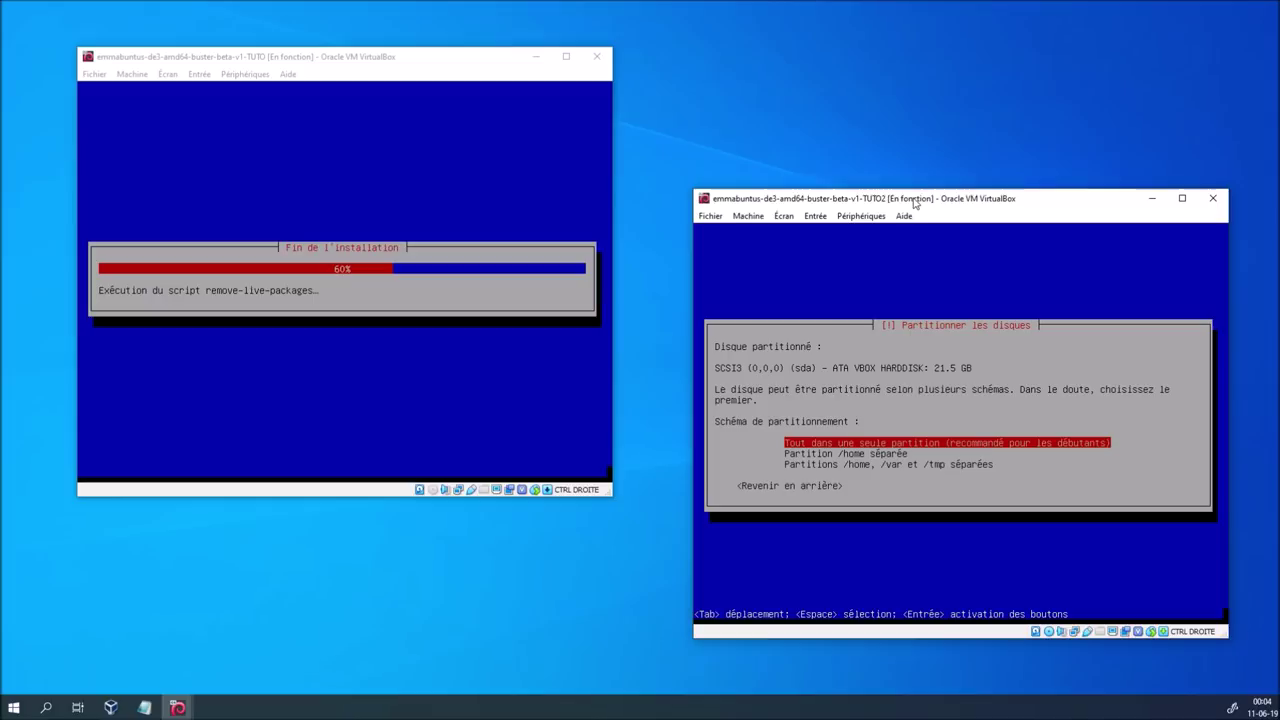
pyautogui.press('Down')
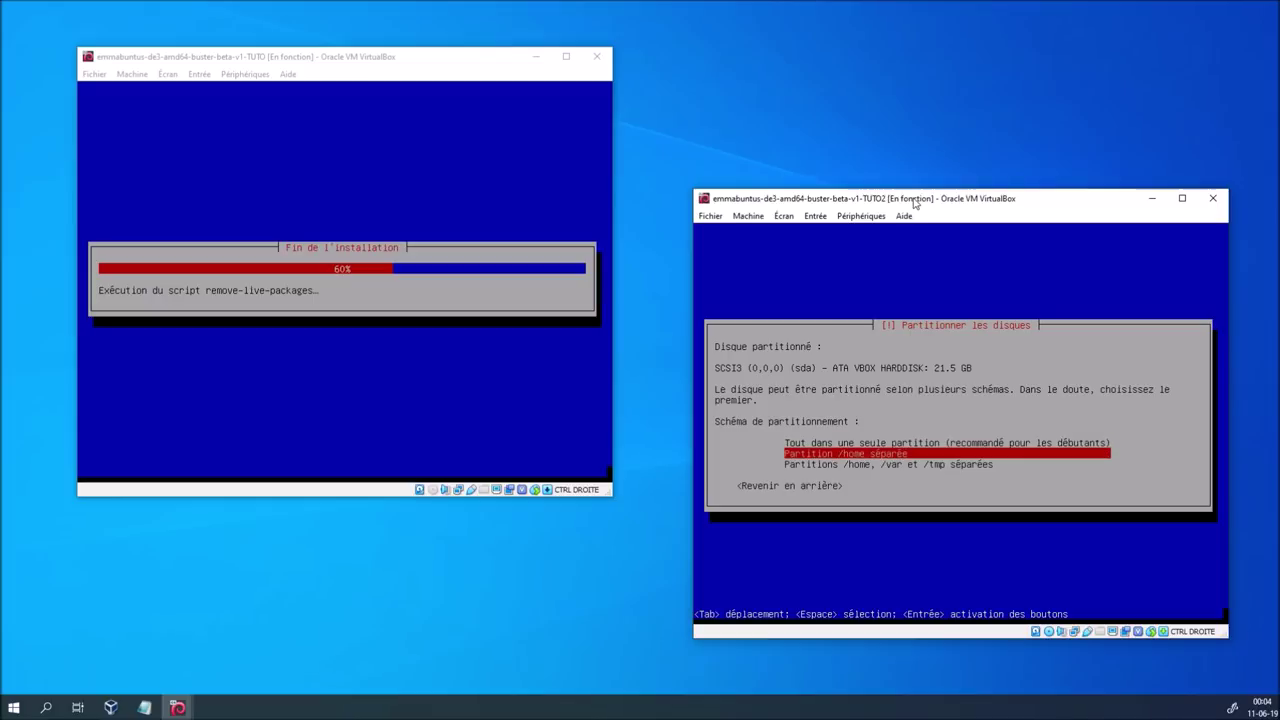
pyautogui.press('Return')
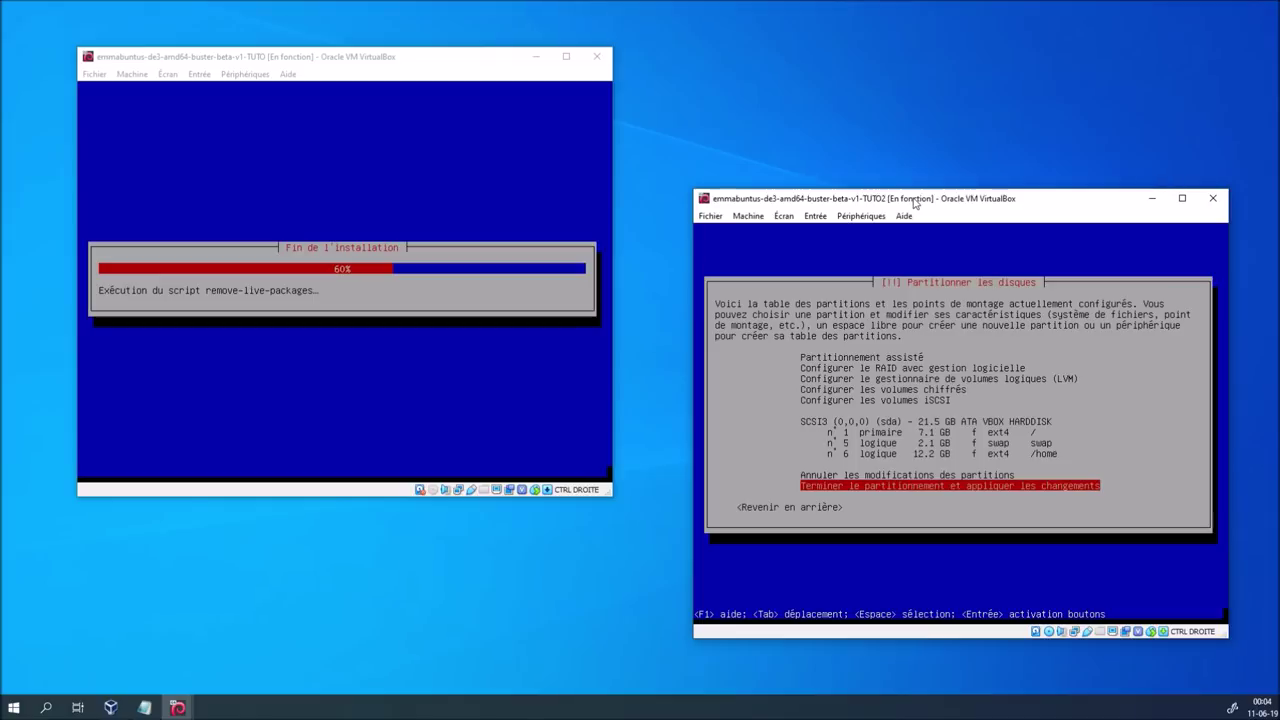
pyautogui.press('Return')
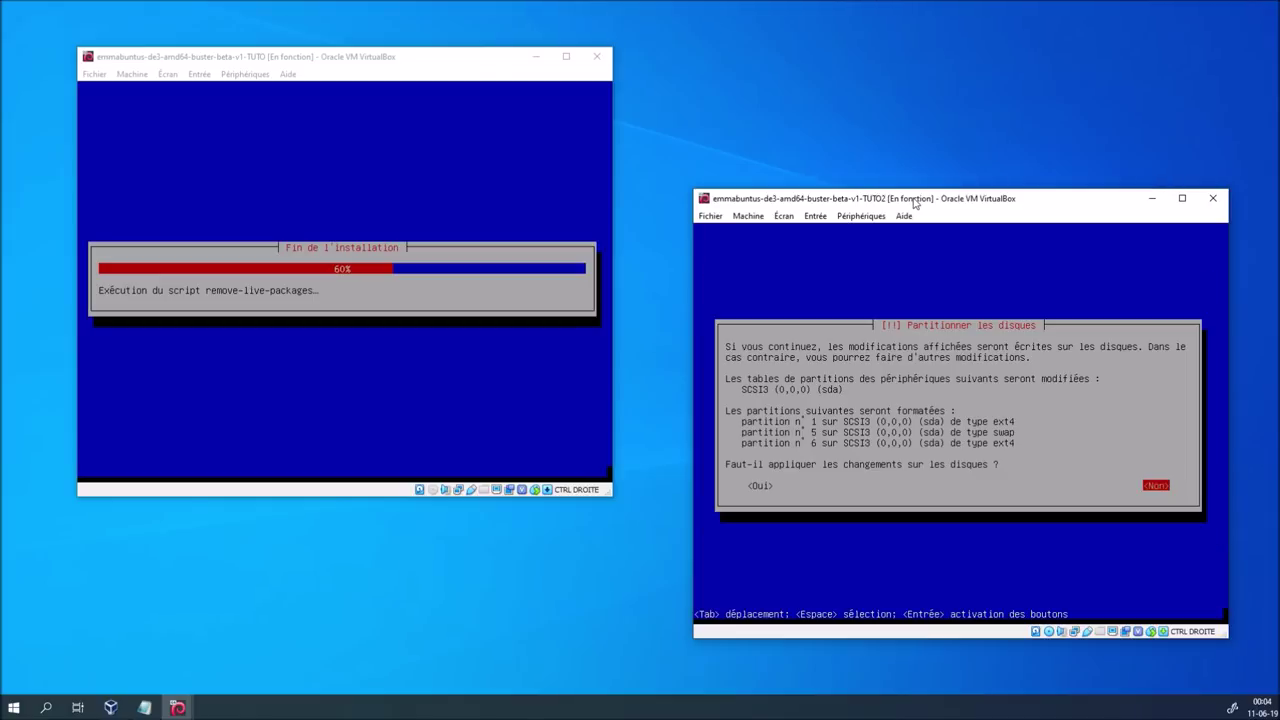
pyautogui.press('Tab')
pyautogui.press('Return')
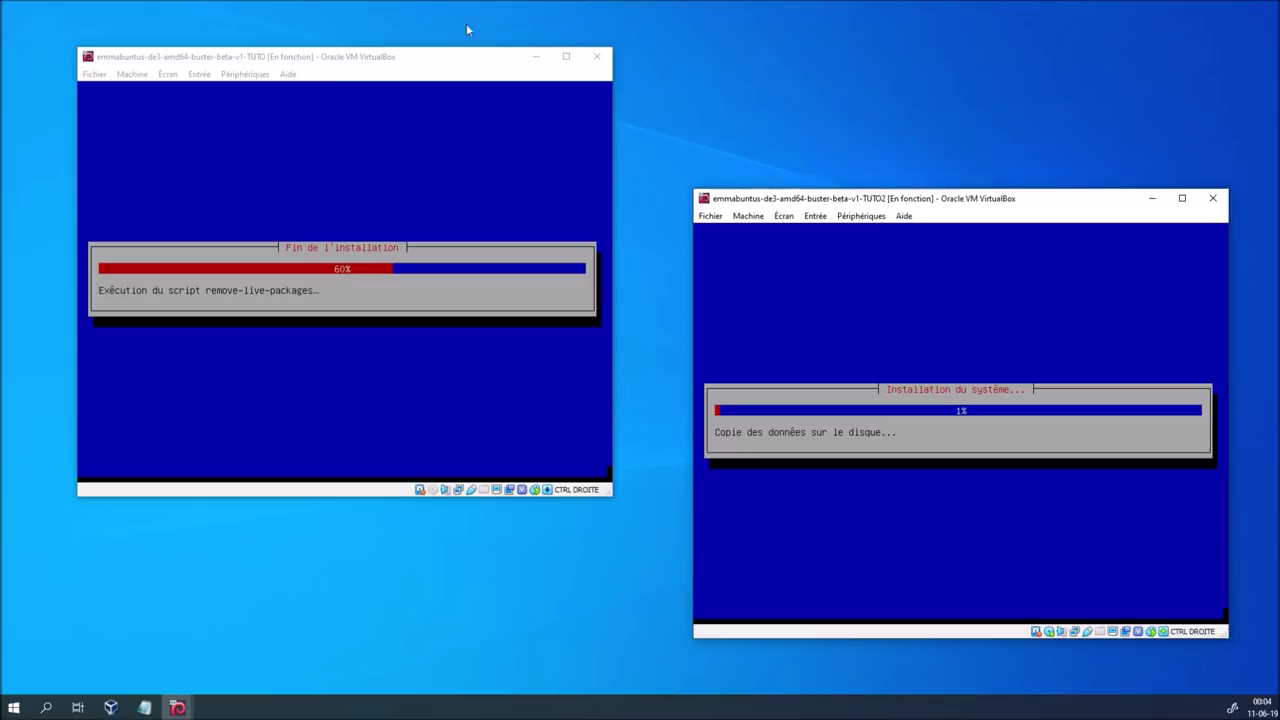
# Boot TUTO from the first GRUB entry, Emmabuntus Debian Edition 3, after checking advanced options
pyautogui.click(430, 64)
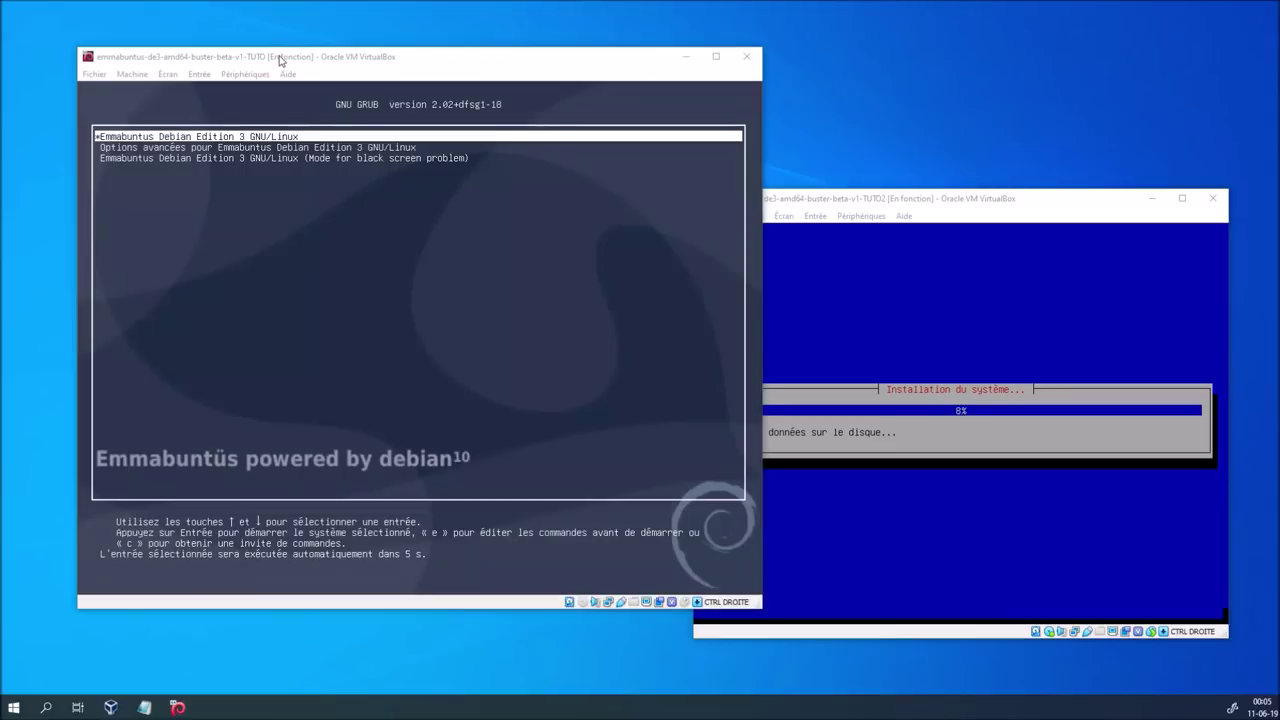
pyautogui.click(383, 266)
pyautogui.press('Down')
pyautogui.press('Down')
pyautogui.press('Up')
pyautogui.press('Up')
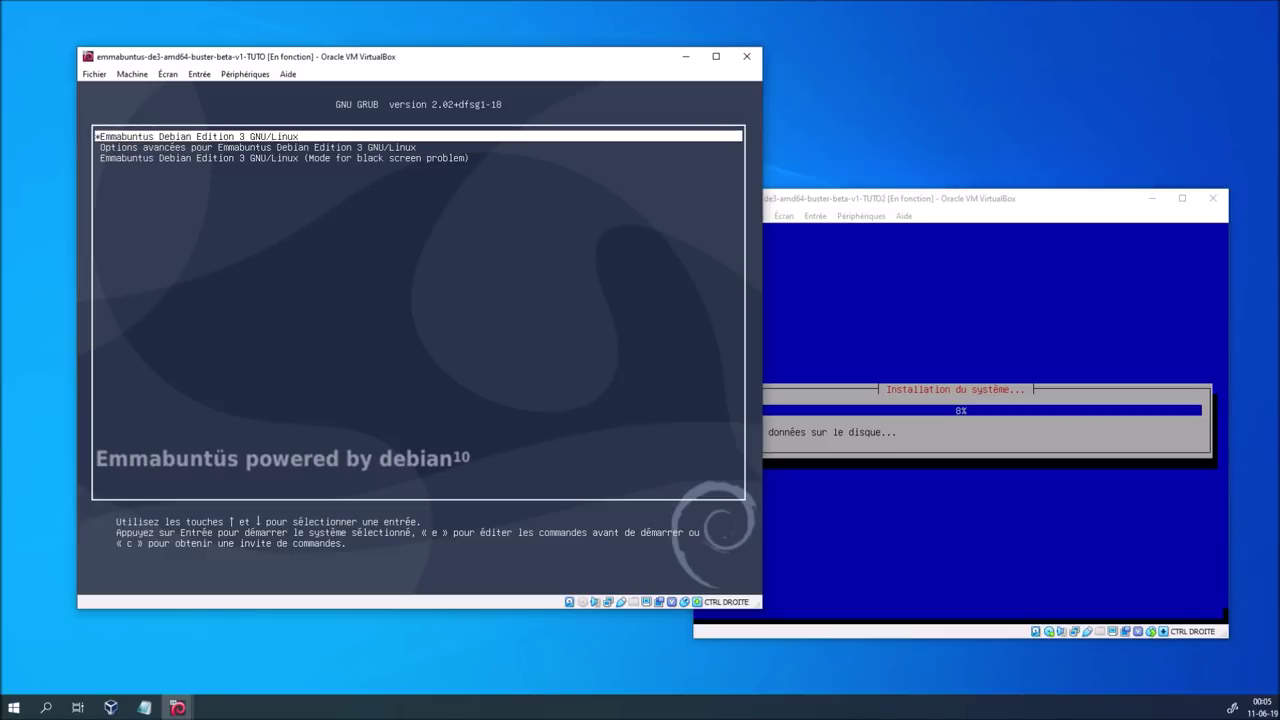
pyautogui.press('Down')
pyautogui.press('Return')
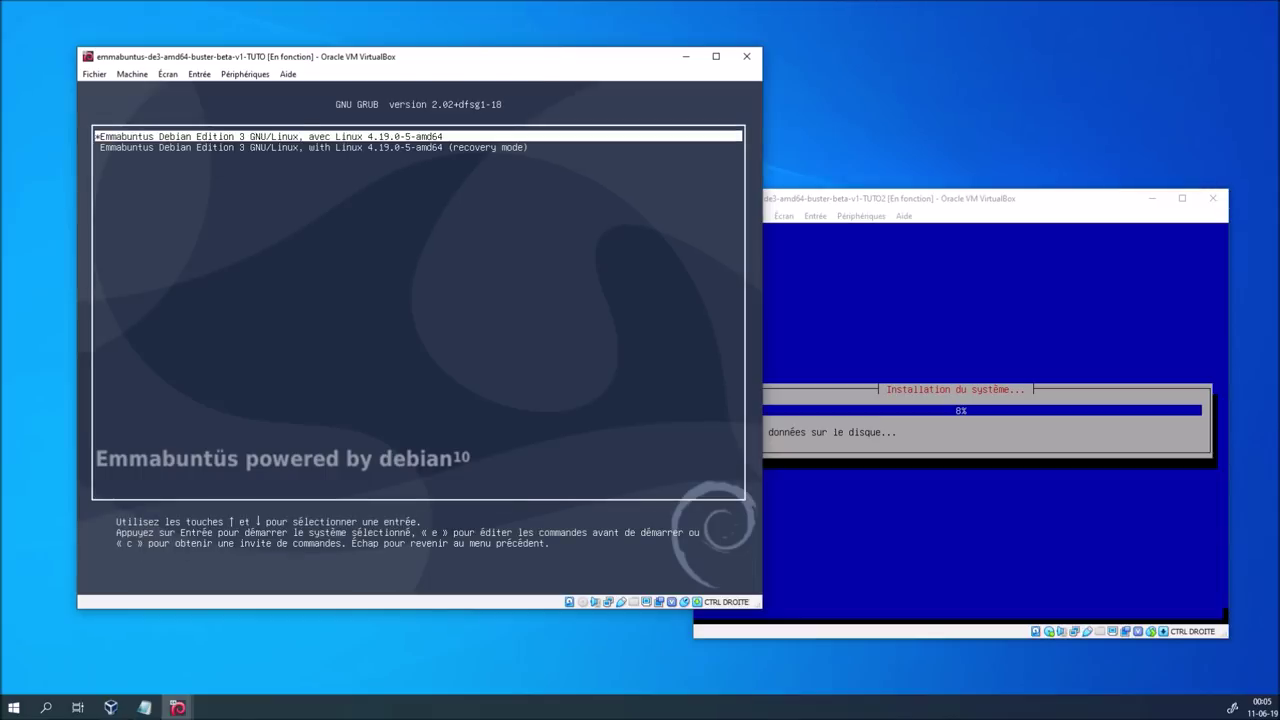
pyautogui.press('Escape')
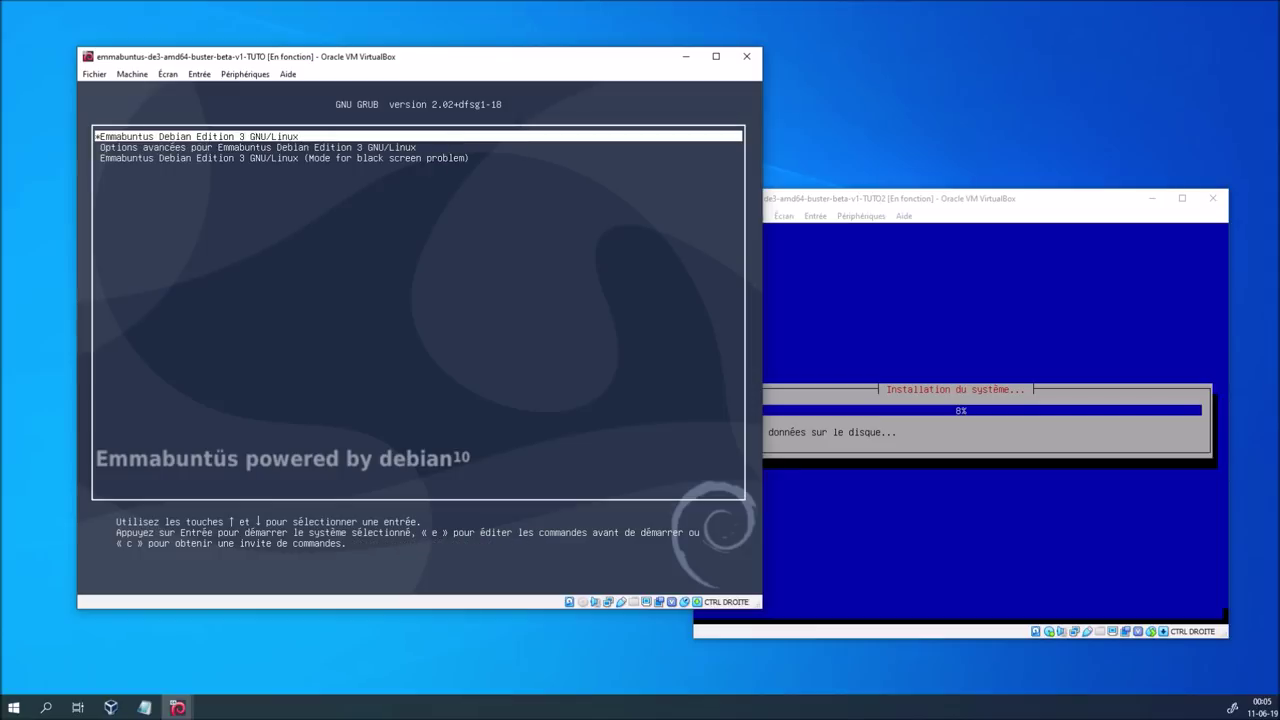
pyautogui.press('Down')
pyautogui.press('Down')
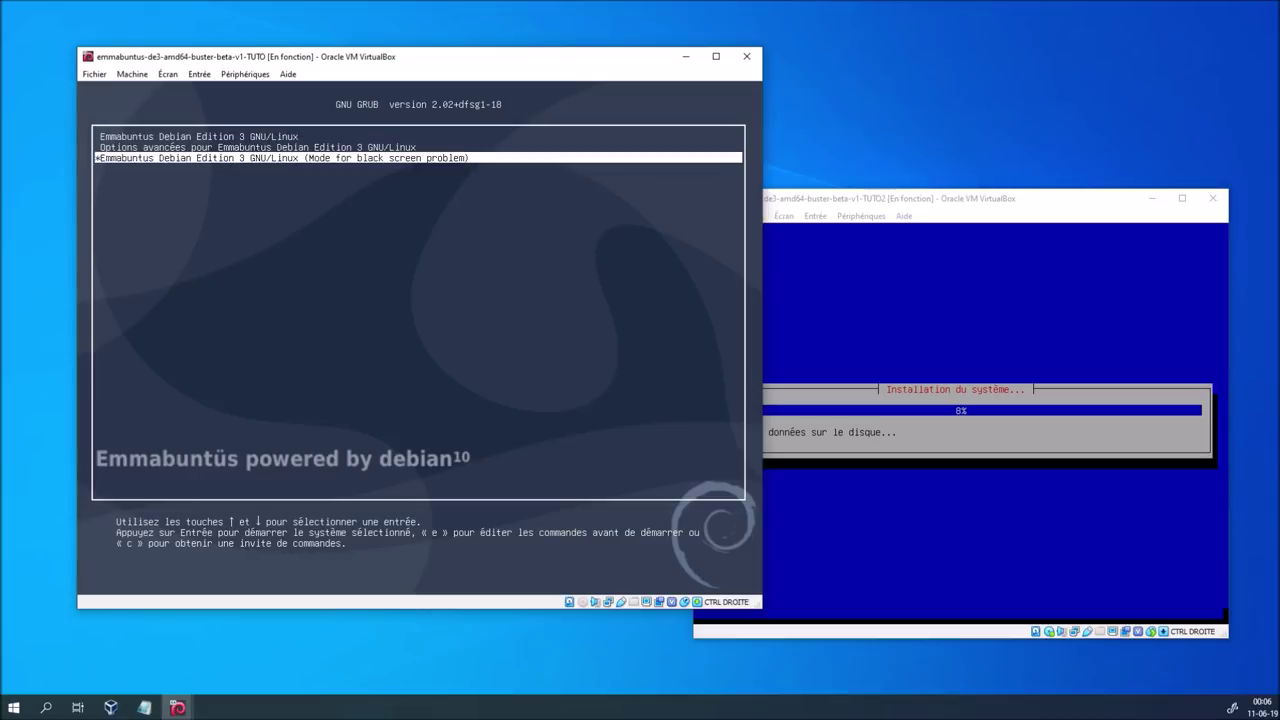
pyautogui.press('Up')
pyautogui.press('Up')
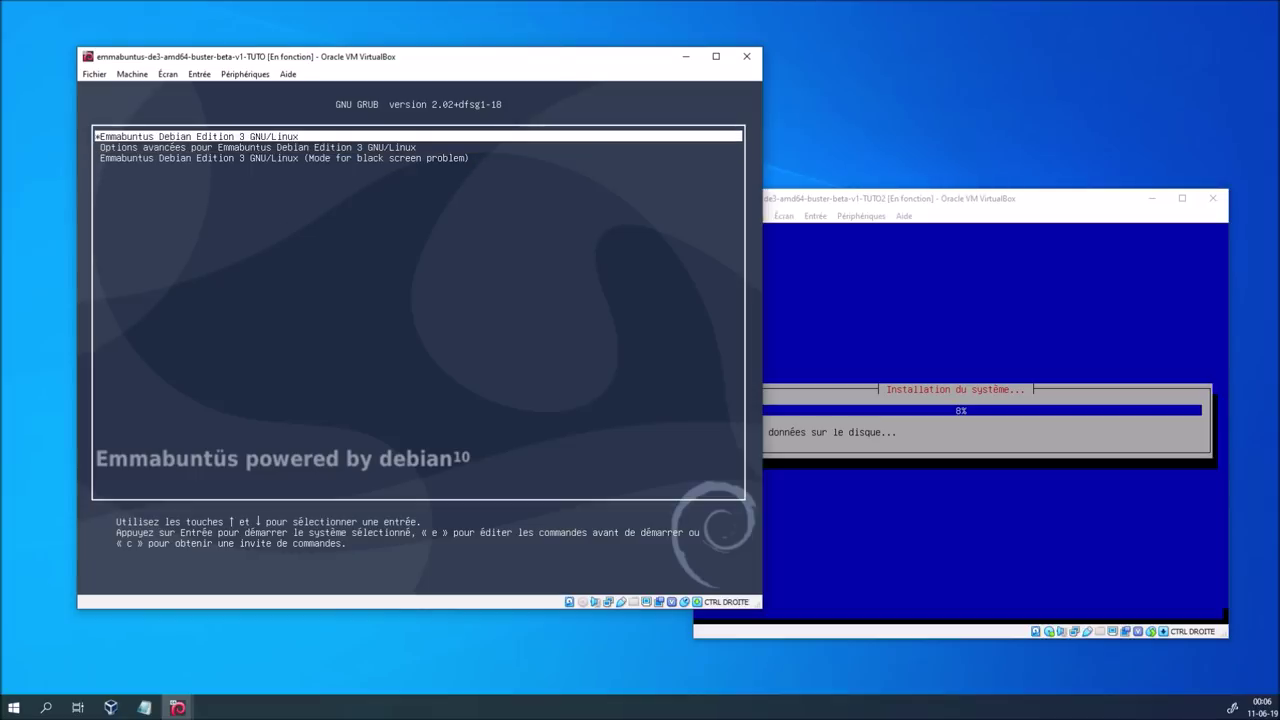
pyautogui.press('Return')
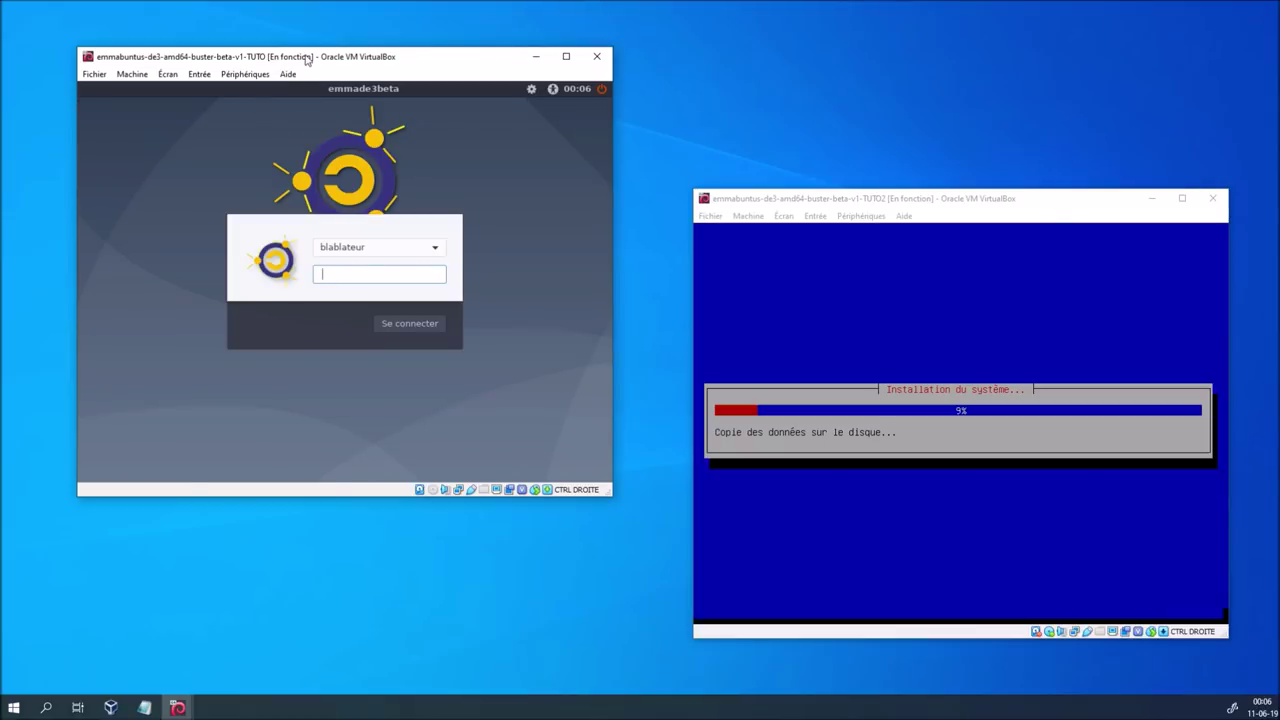
# Log into TUTO with the user password and dismiss the welcome message
pyautogui.write('a')
pyautogui.press('Return')
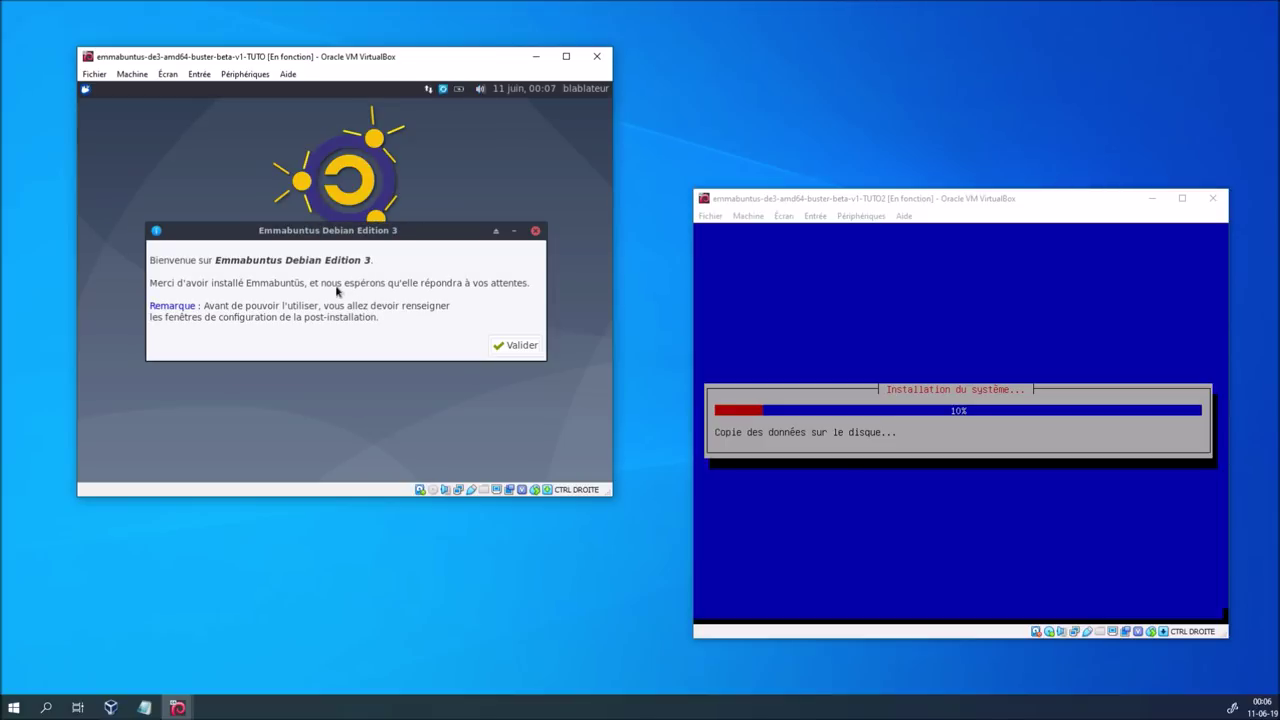
pyautogui.click(514, 346)
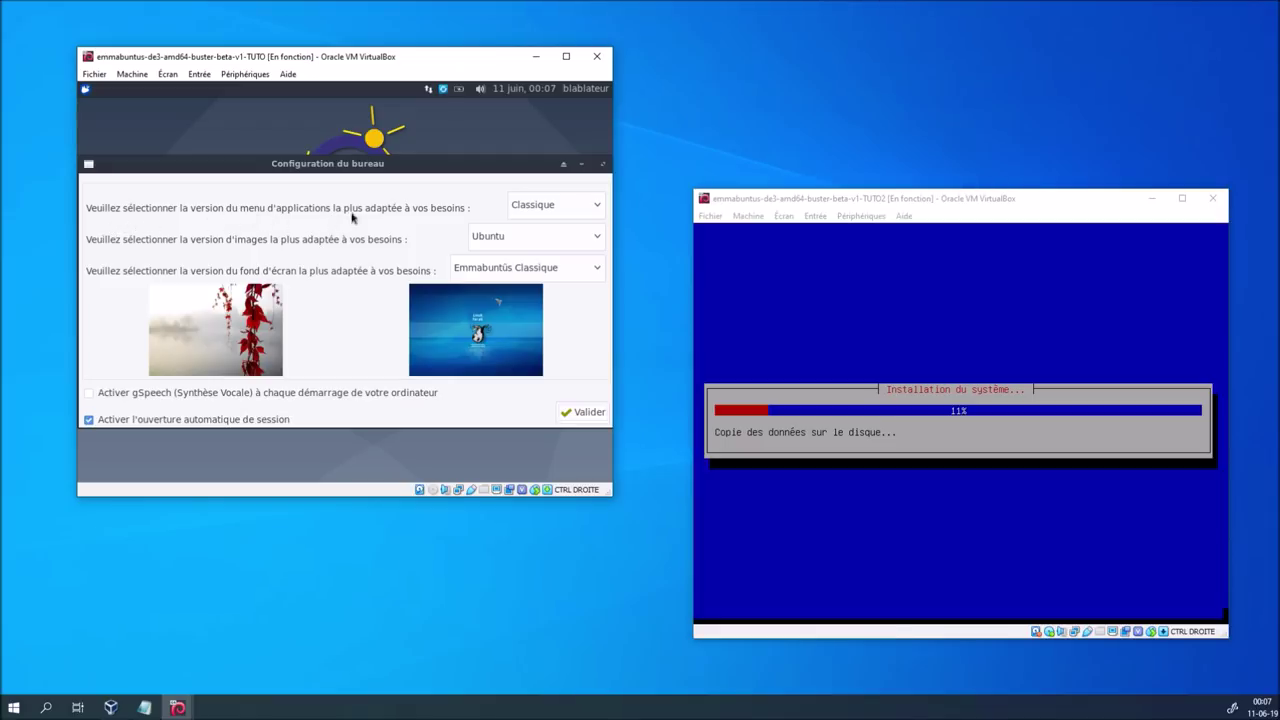
# Choose the Whisker application menu and preview wallpapers Emmabuntus-Wallpaper-01 through 04
pyautogui.click(537, 210)
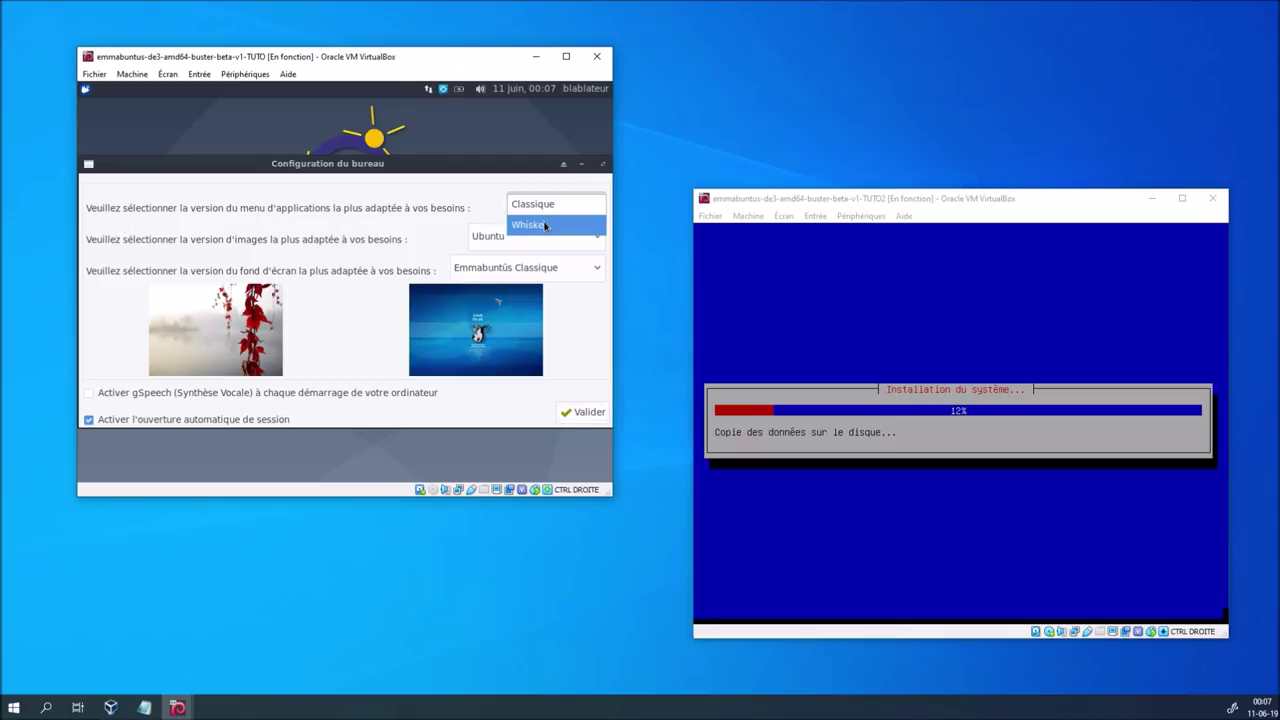
pyautogui.click(544, 225)
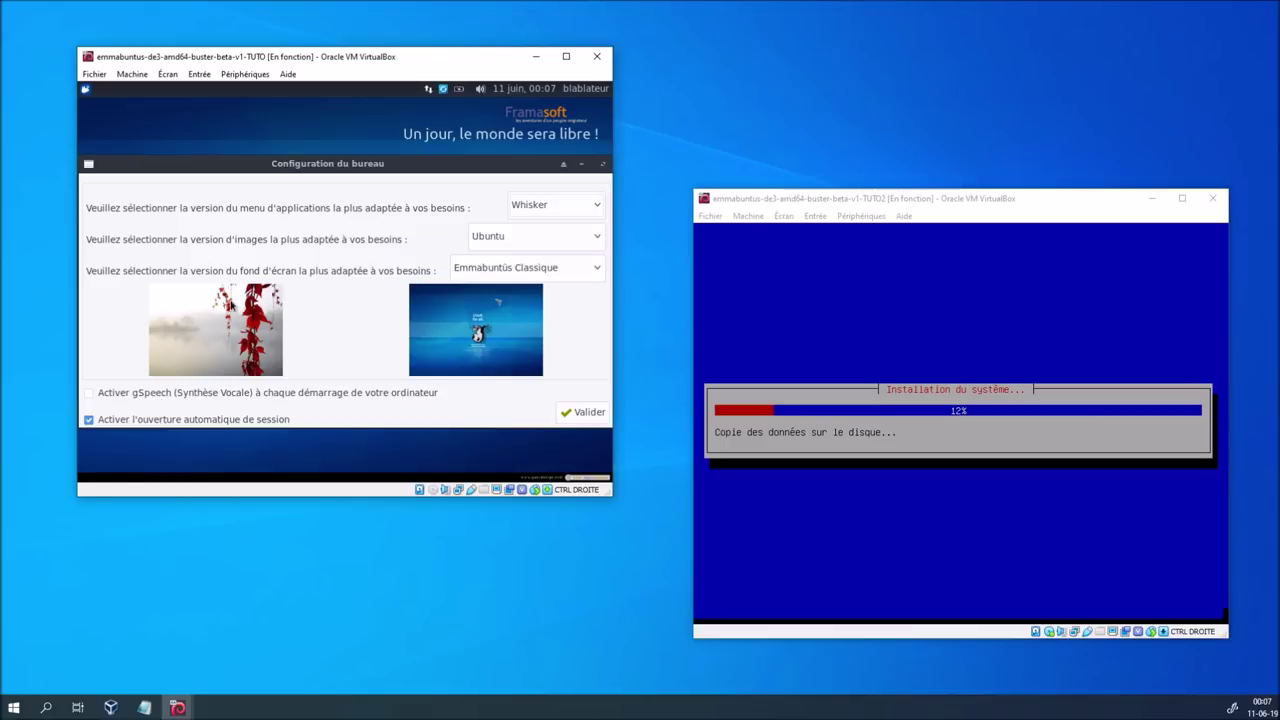
pyautogui.click(503, 270)
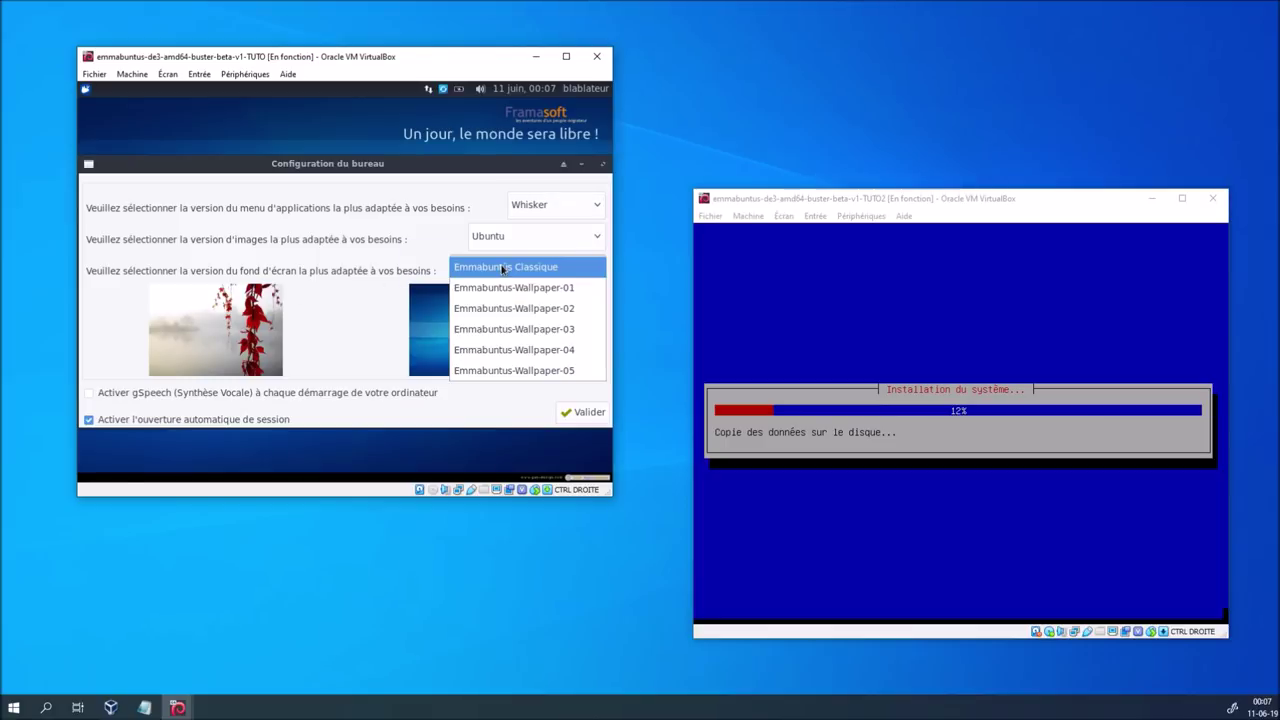
pyautogui.click(510, 286)
pyautogui.click(511, 272)
pyautogui.click(514, 288)
pyautogui.click(521, 268)
pyautogui.click(522, 289)
pyautogui.click(524, 270)
pyautogui.click(521, 291)
# Settle on Emmabuntus-Wallpaper-02, turn off automatic login, and confirm
pyautogui.click(522, 270)
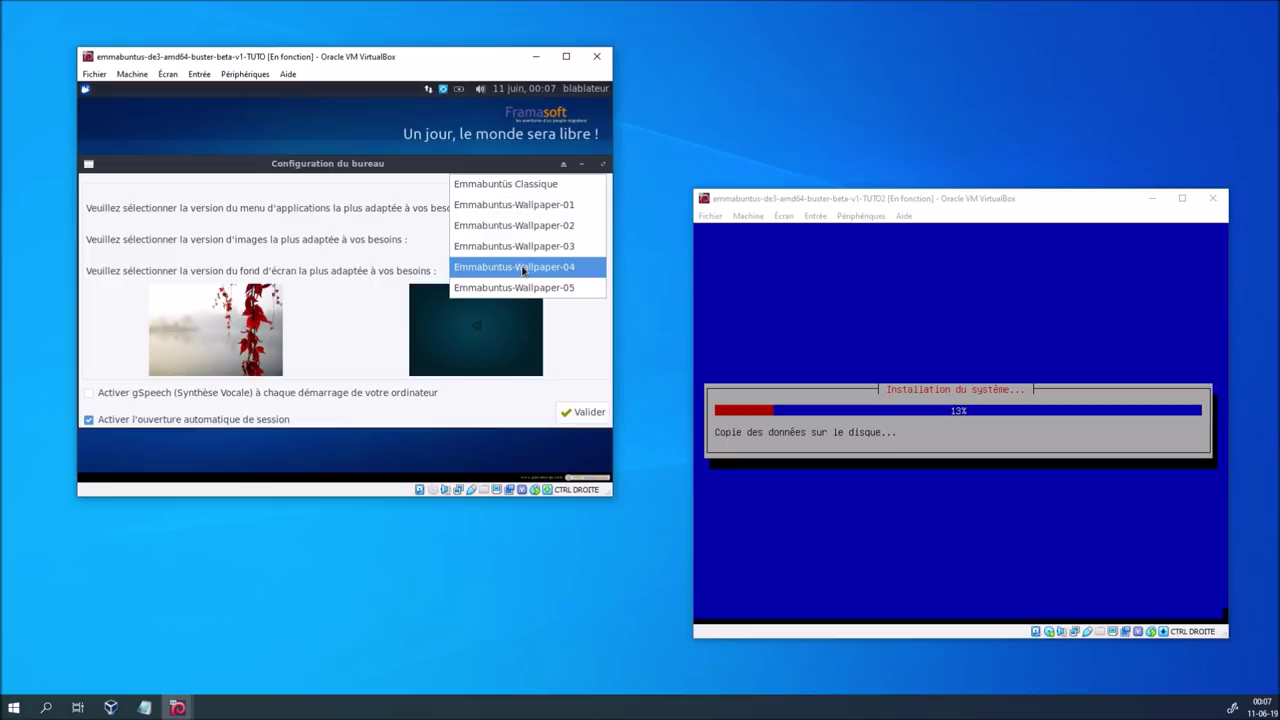
pyautogui.click(525, 232)
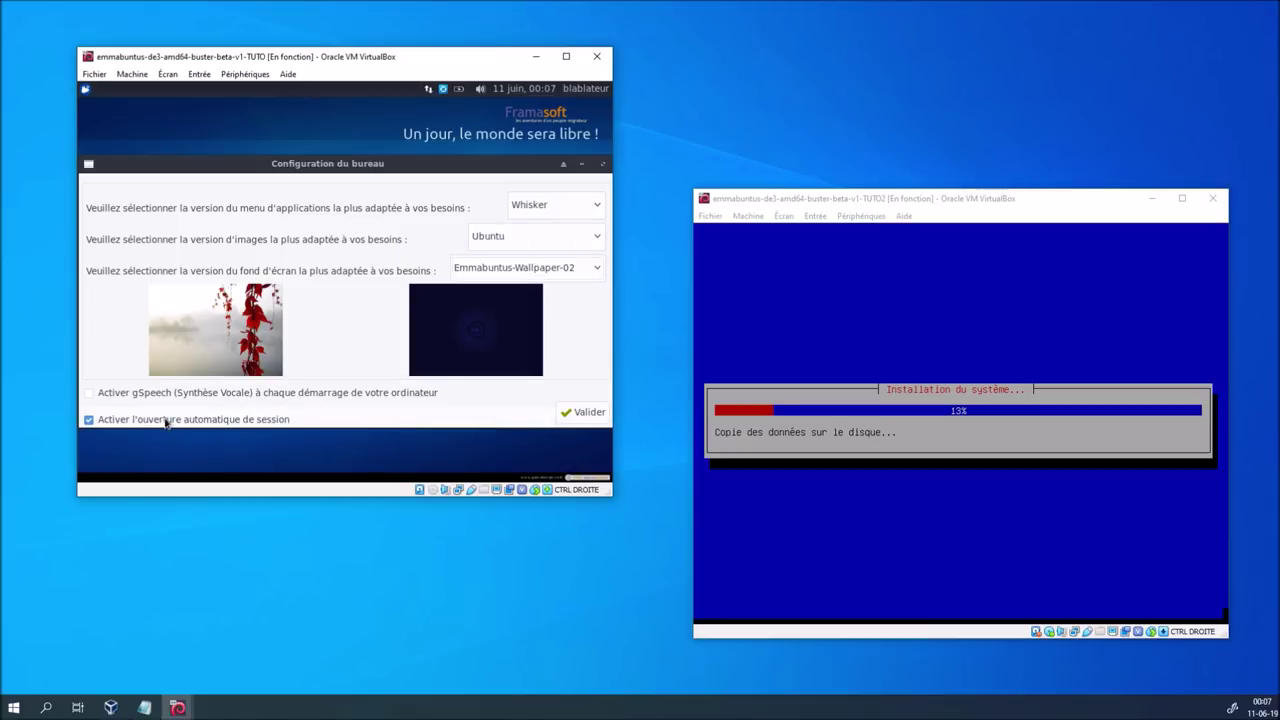
pyautogui.click(89, 419)
pyautogui.click(570, 410)
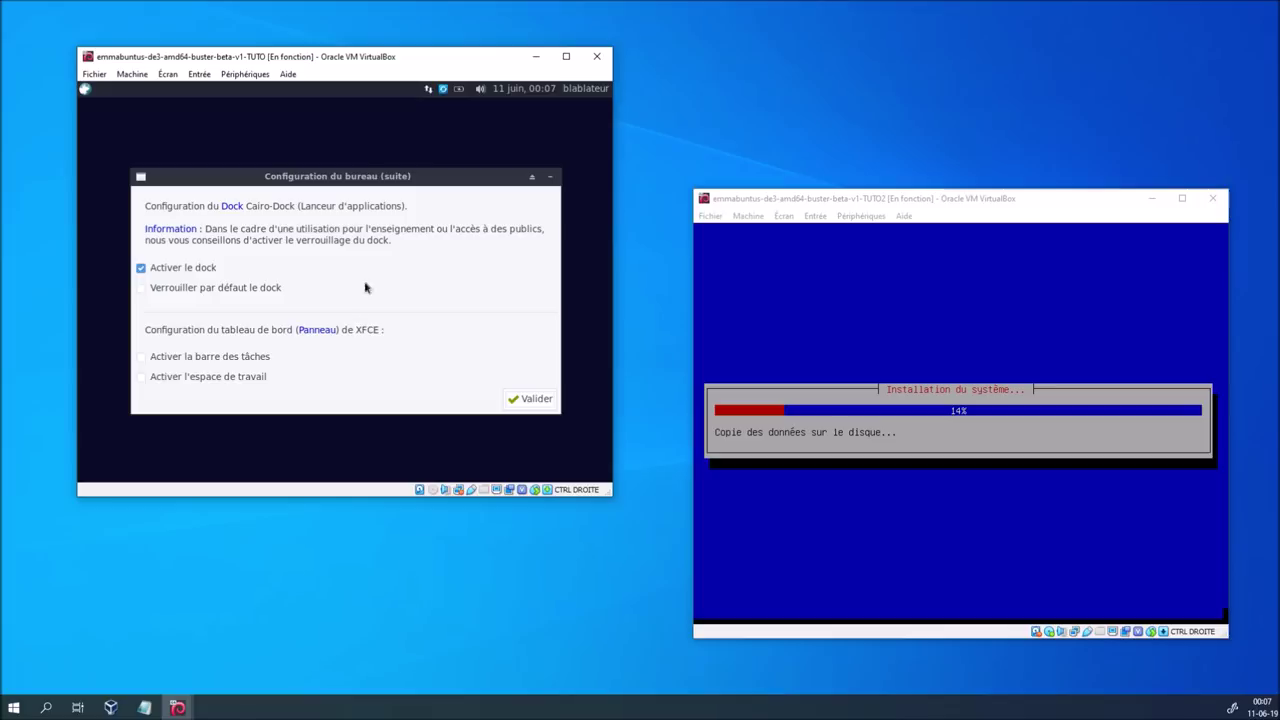
# Enable the Cairo-Dock launcher and the XFCE workspace, and confirm
pyautogui.moveTo(286, 176)
pyautogui.mouseDown()
pyautogui.moveTo(313, 168)
pyautogui.moveTo(297, 158)
pyautogui.mouseUp()
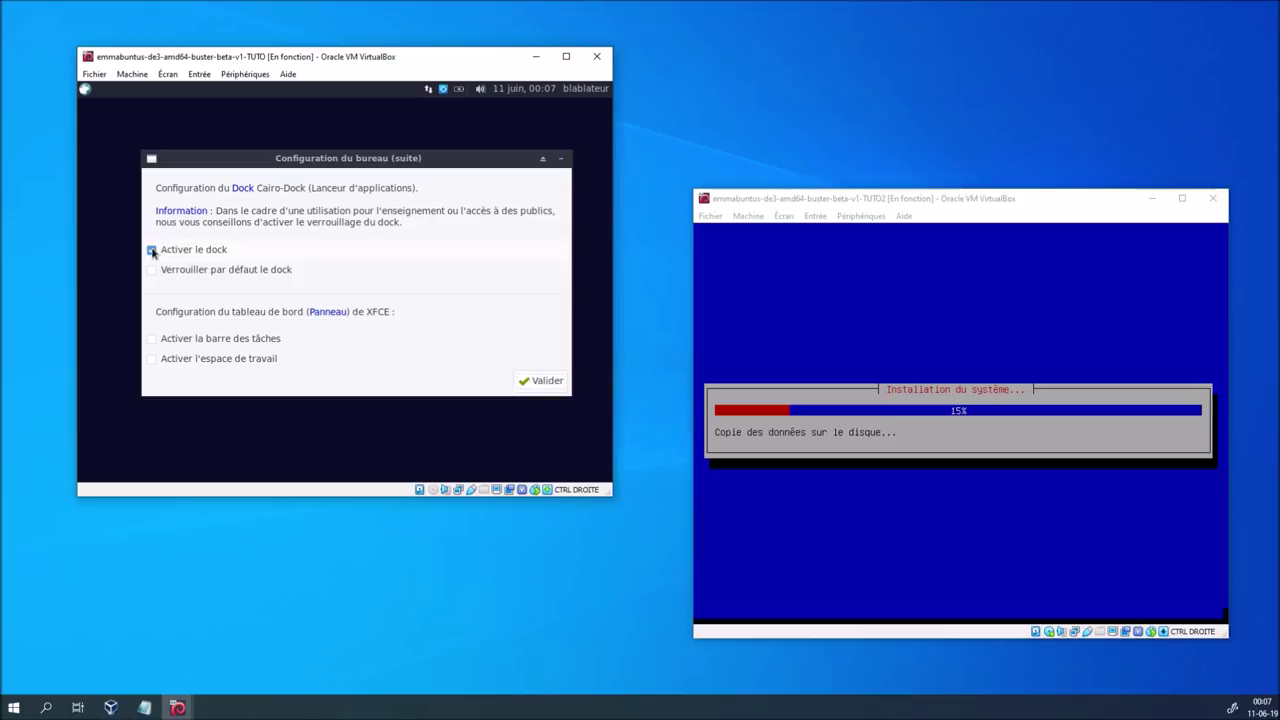
pyautogui.click(152, 251)
pyautogui.click(152, 358)
pyautogui.click(541, 381)
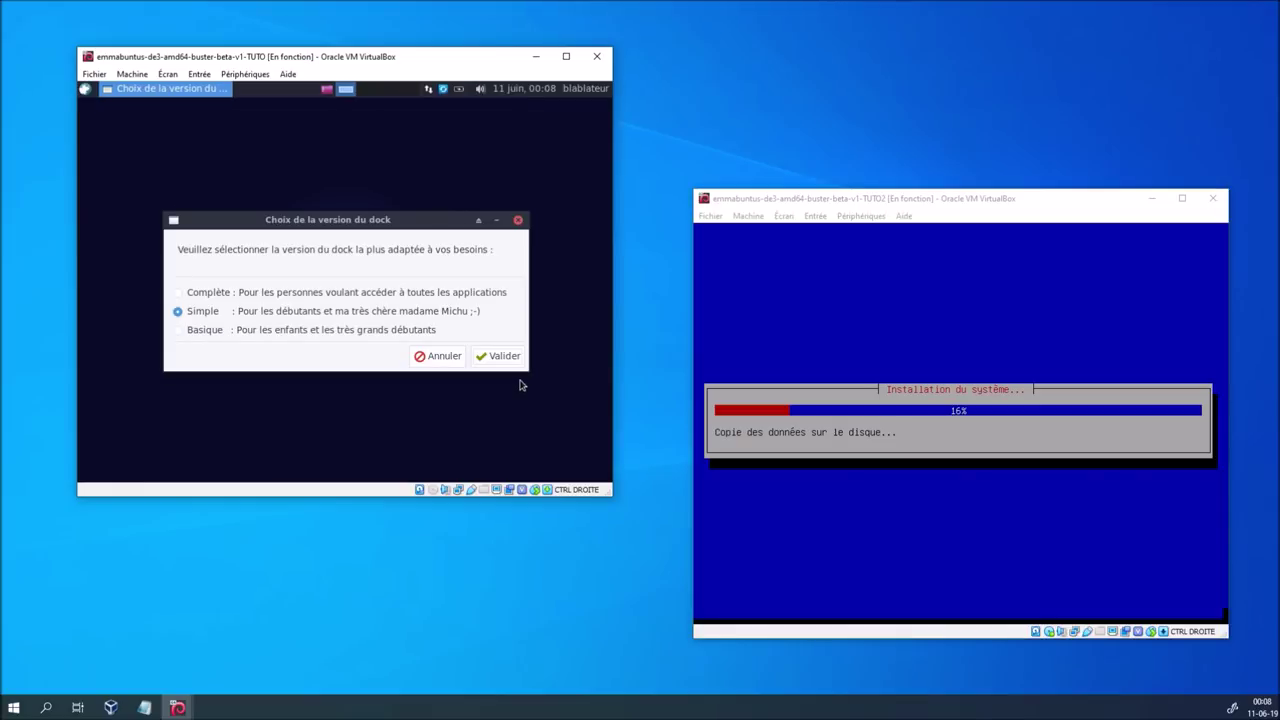
# Maximize the VM window in scaled mode and pick the Complète dock version
pyautogui.click(566, 56)
pyautogui.moveTo(241, 167); pyautogui.dragTo(623, 262)
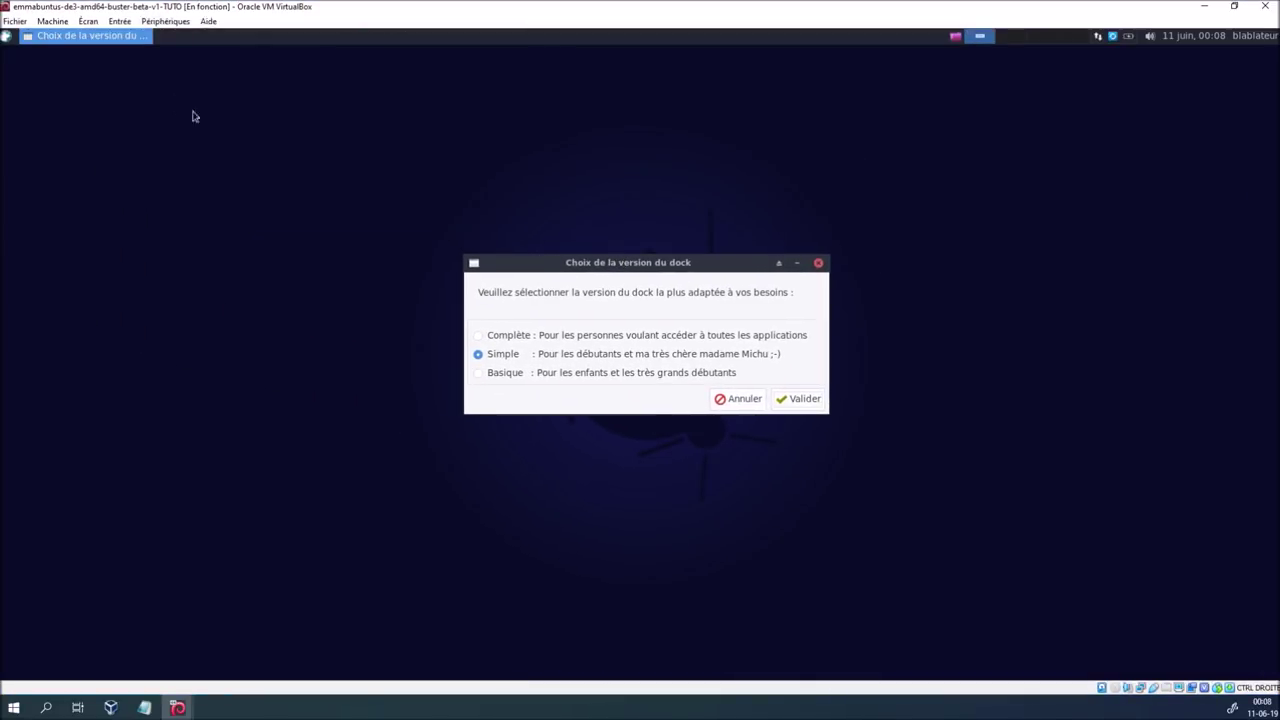
pyautogui.click(88, 21)
pyautogui.click(120, 70)
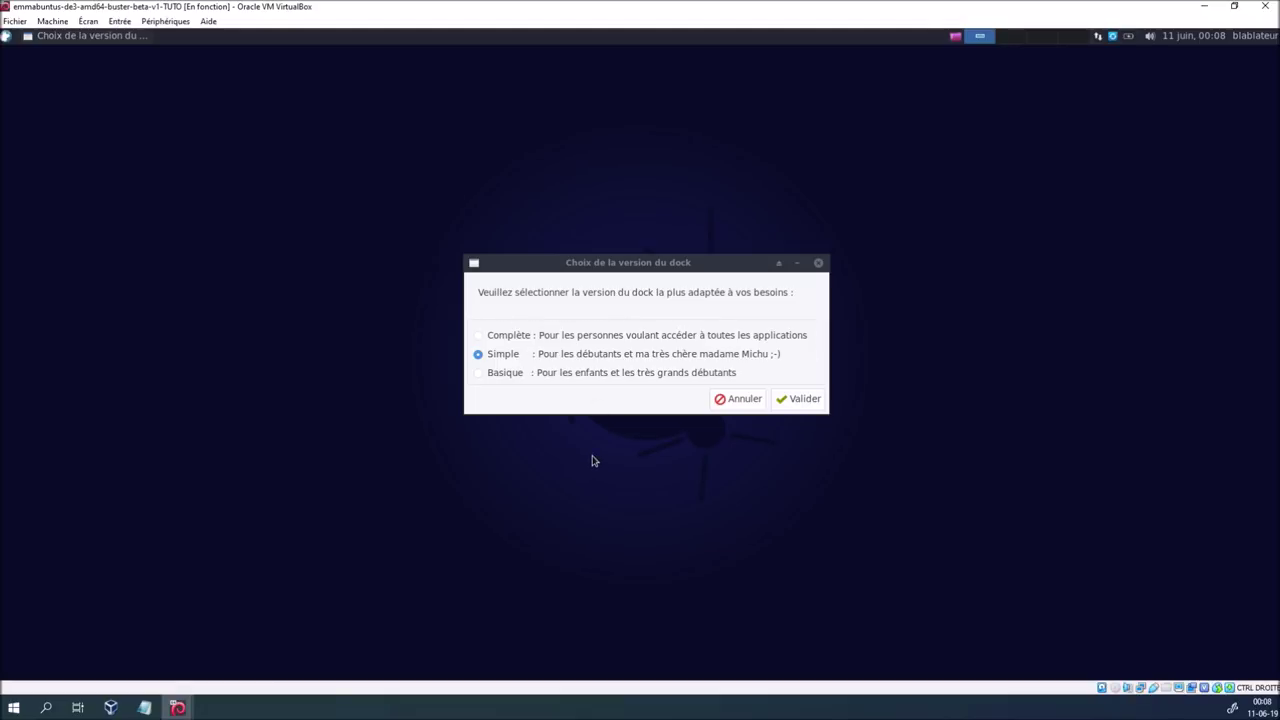
pyautogui.click(479, 335)
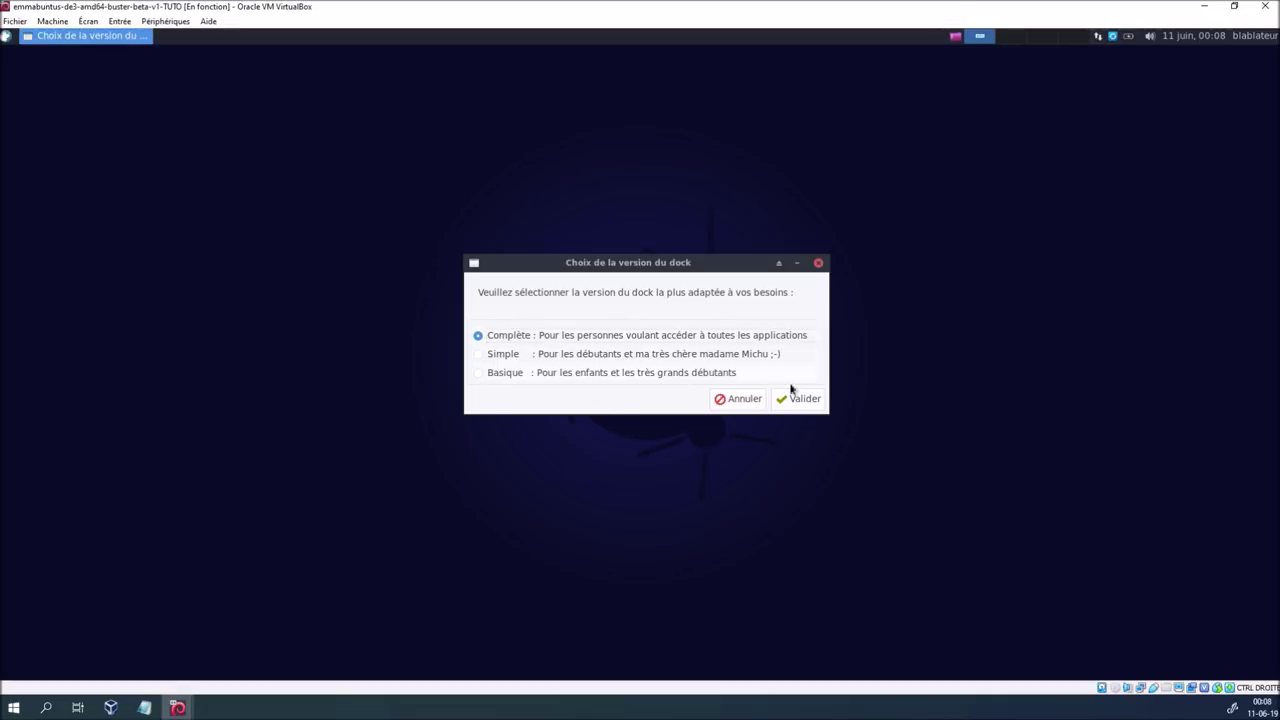
pyautogui.click(803, 399)
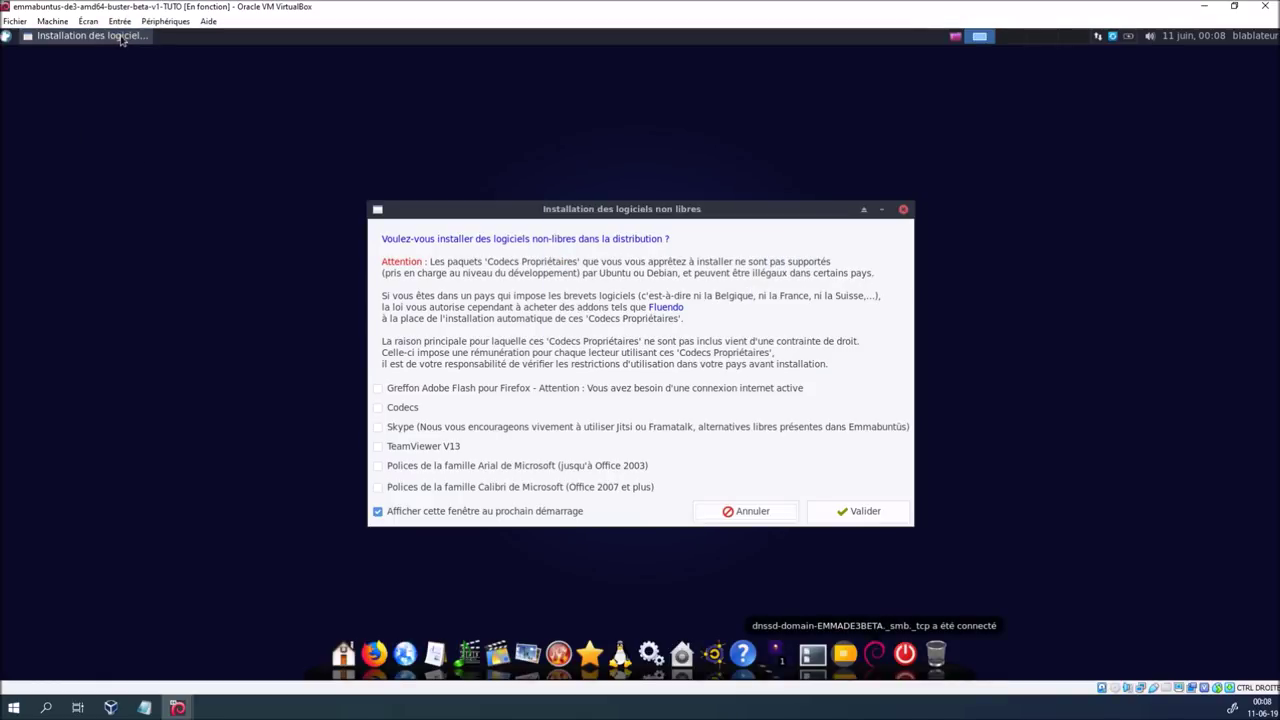
# Decline all non-free software, leaving every box unchecked in the installer dialog
pyautogui.click(1012, 38)
pyautogui.click(1072, 38)
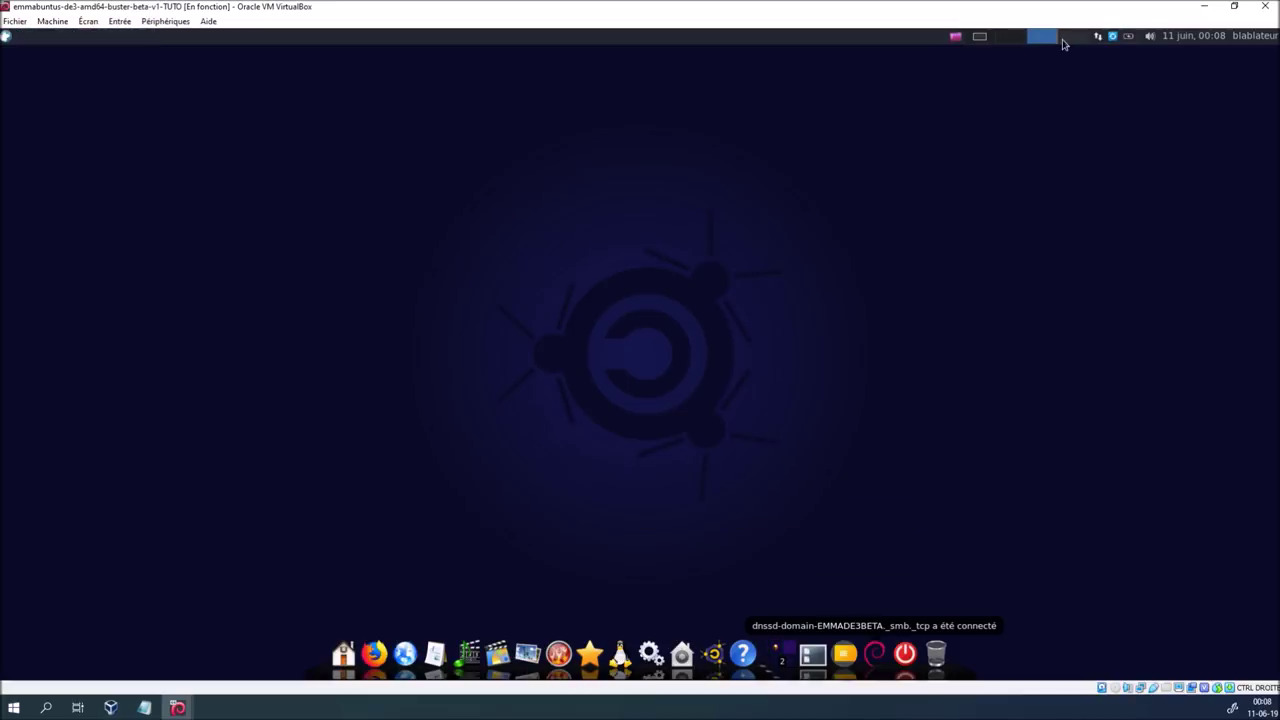
pyautogui.click(980, 37)
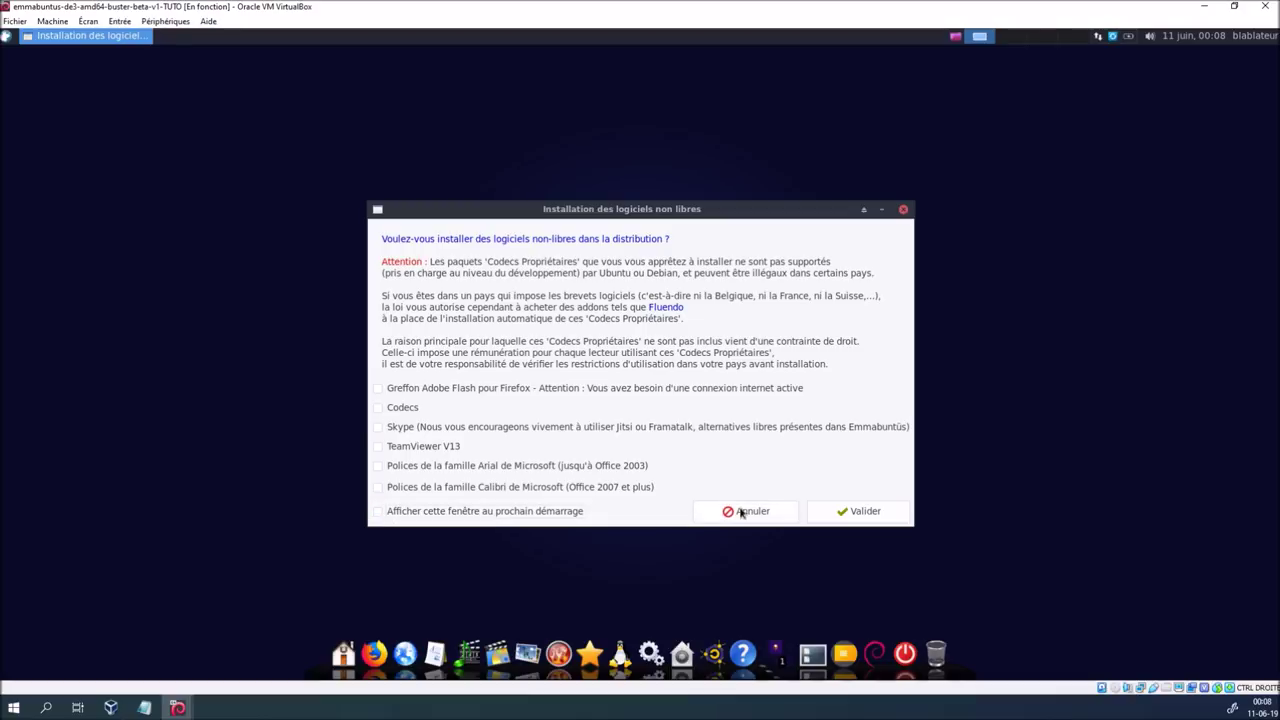
pyautogui.click(851, 512)
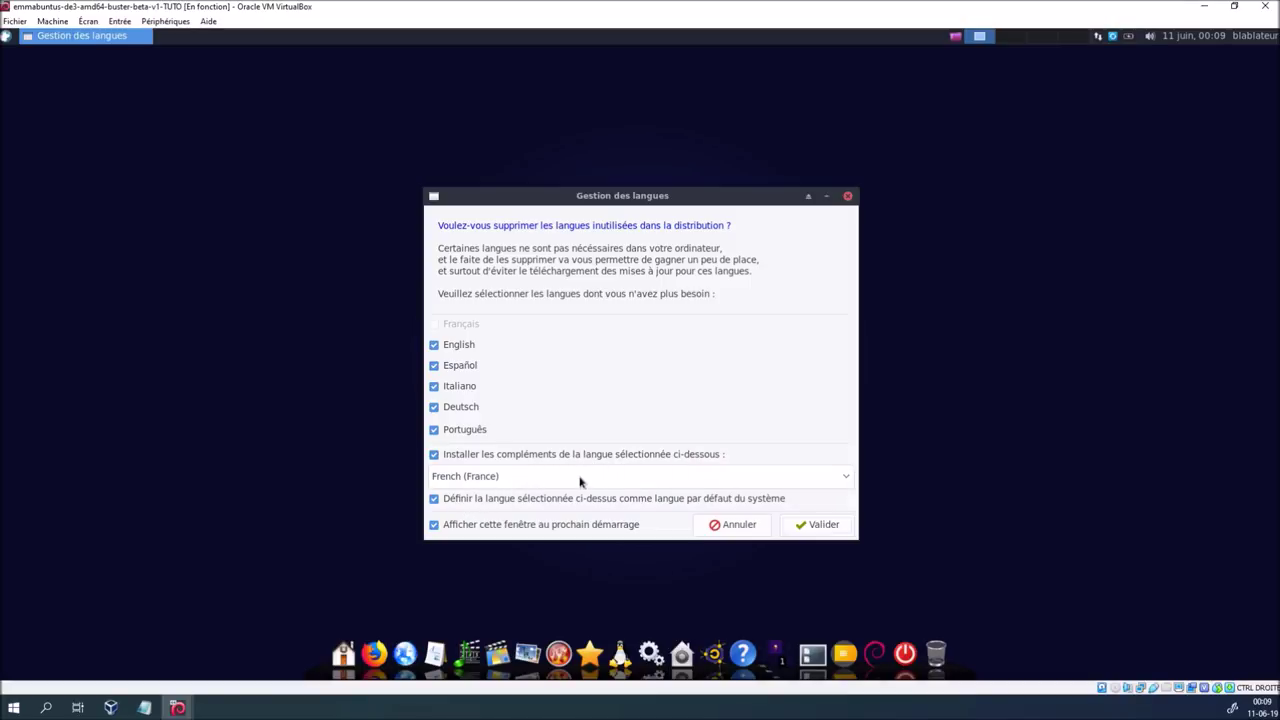
# Choose French (Belgium) for language add-ons, disable showing at next startup, and apply
pyautogui.click(620, 478)
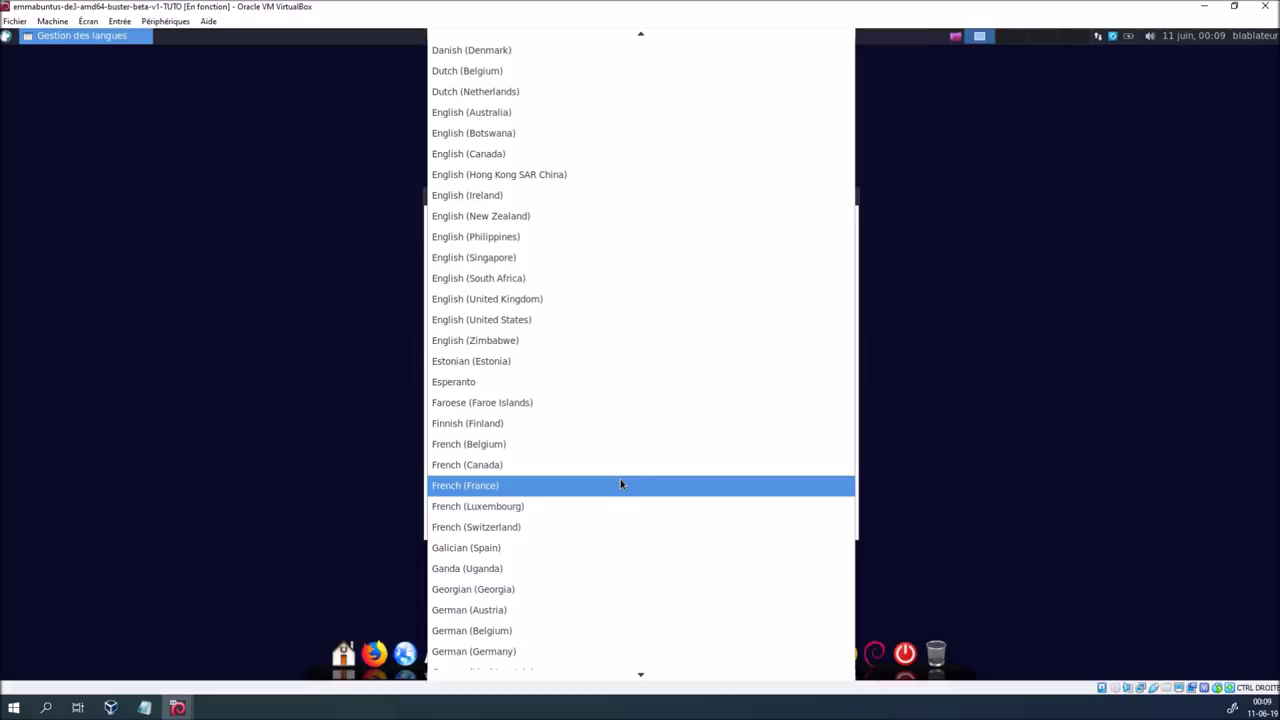
pyautogui.click(626, 450)
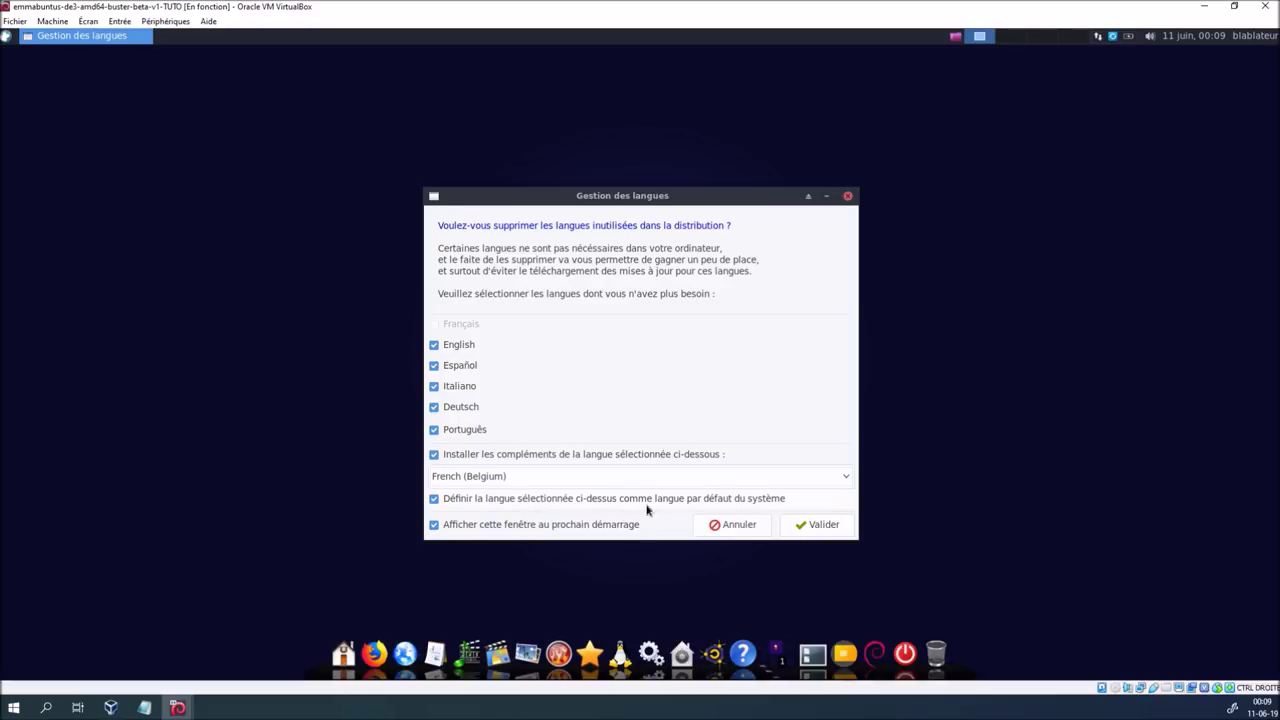
pyautogui.click(541, 527)
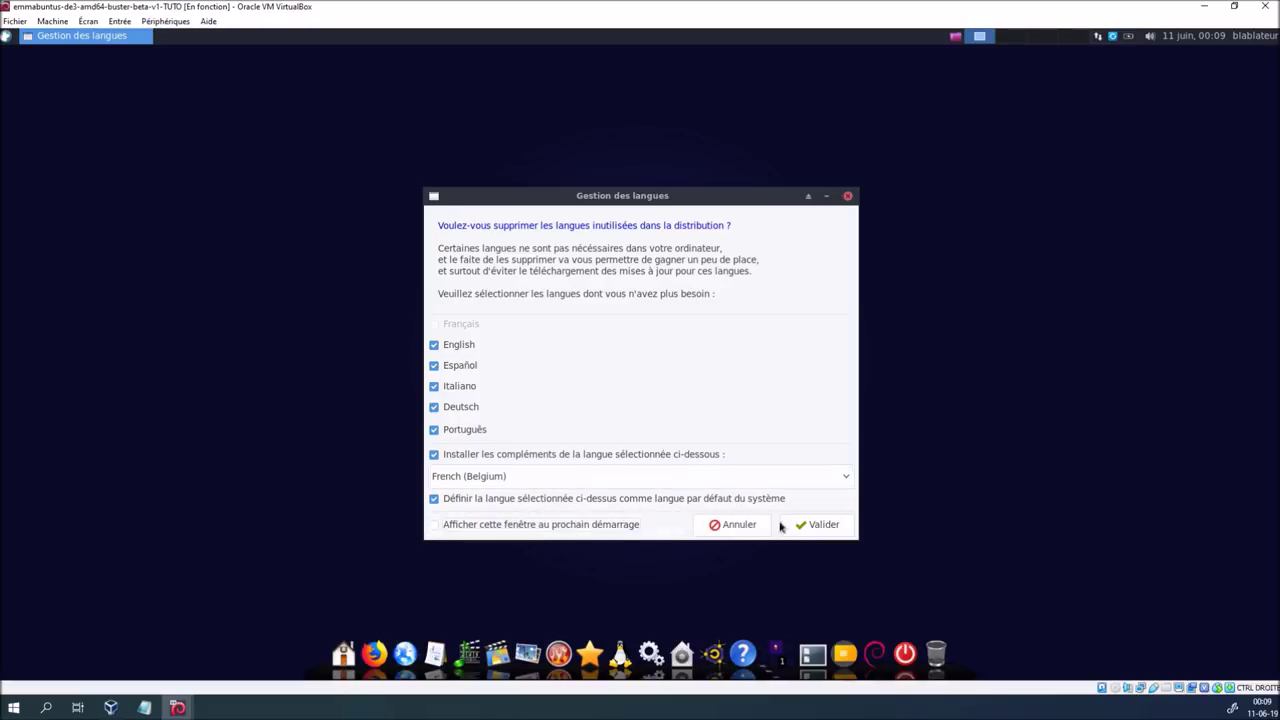
pyautogui.click(800, 527)
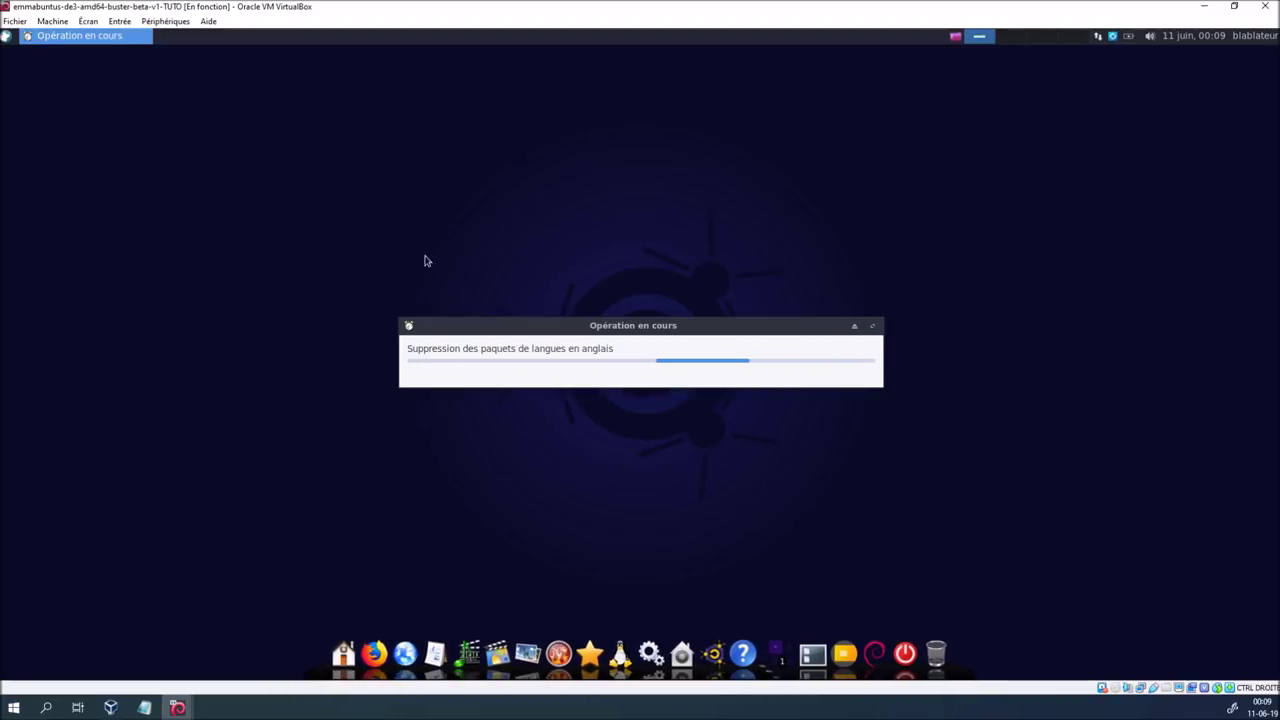
# After glancing at the changelog notes, launch Redshift by searching 'red' in the Whisker menu
pyautogui.click(144, 707)
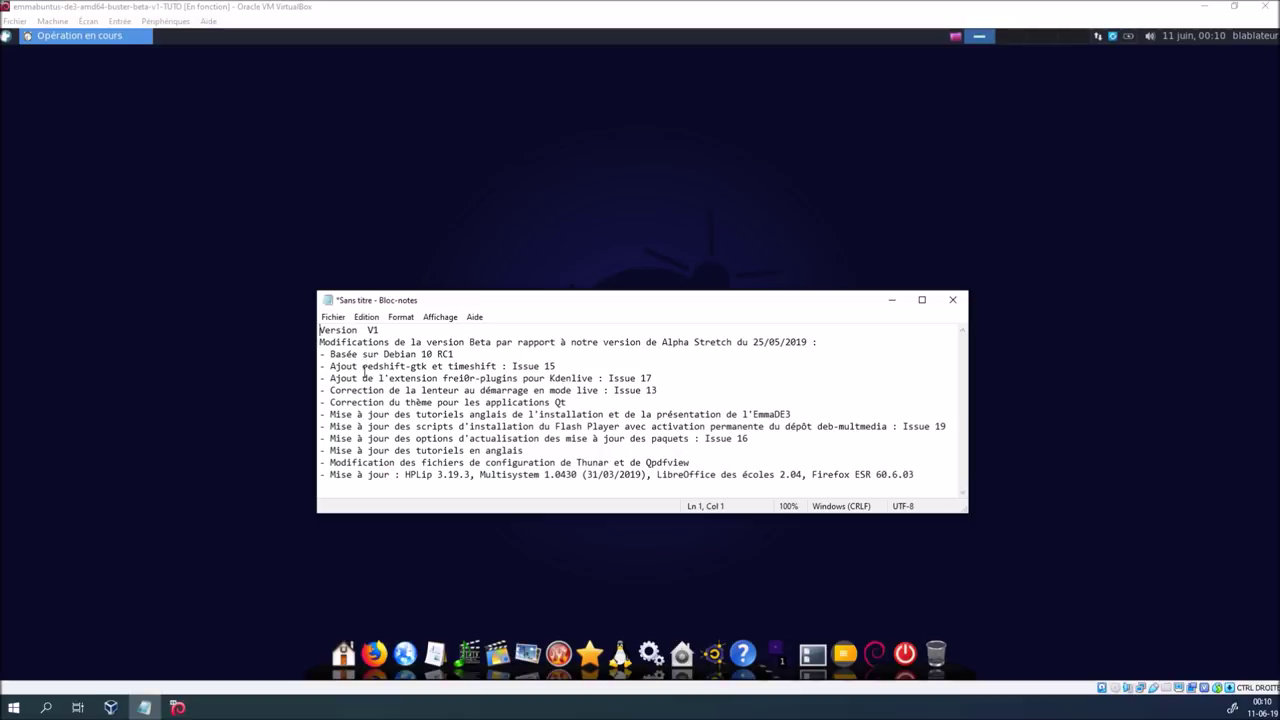
pyautogui.click(202, 275)
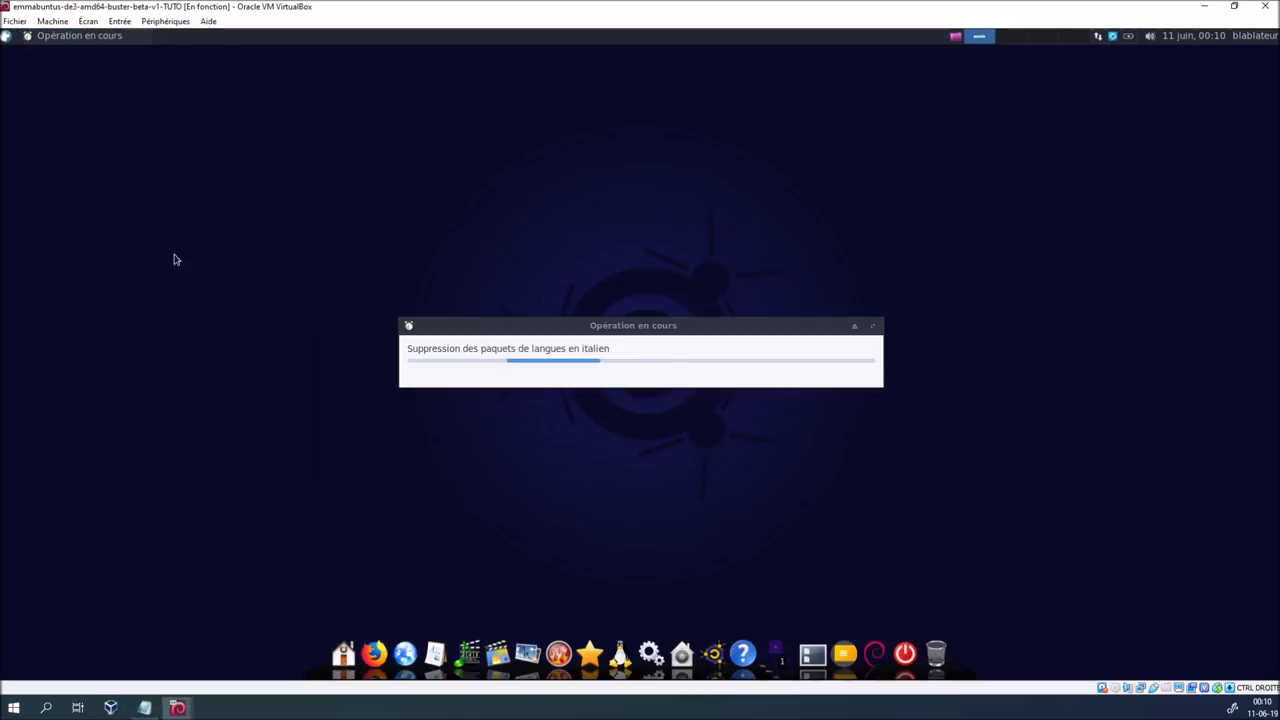
pyautogui.click(6, 37)
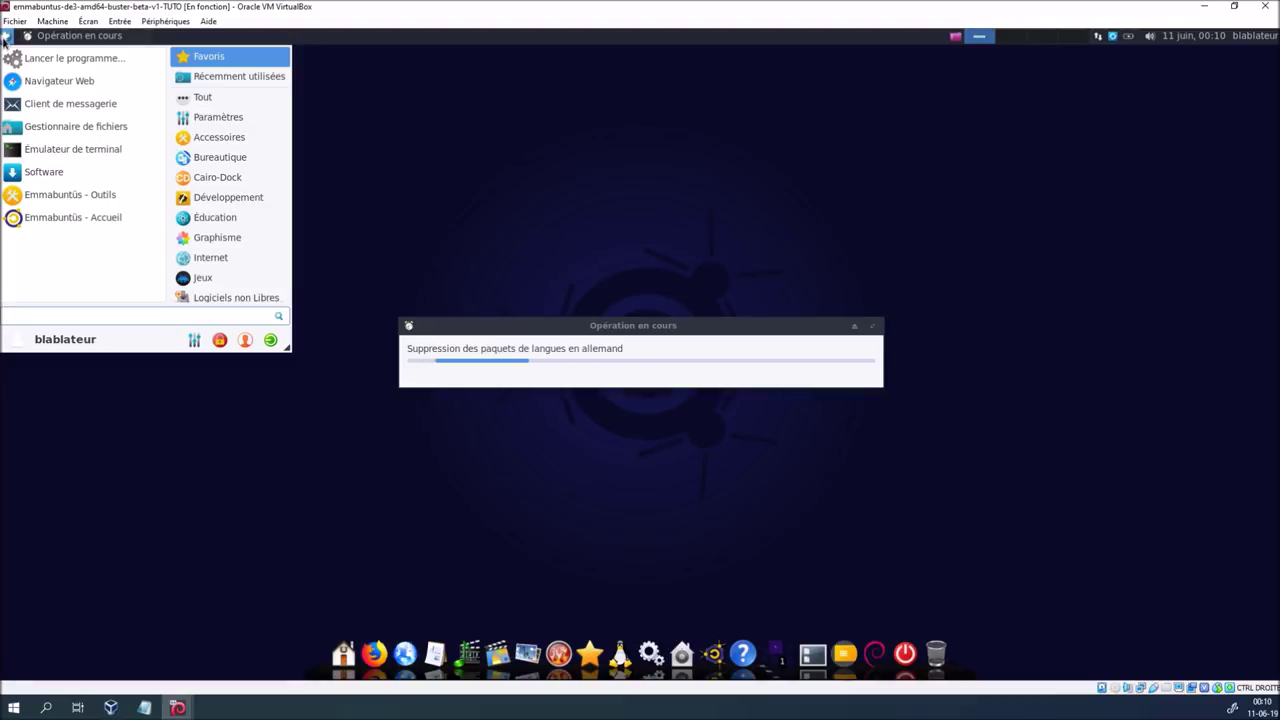
pyautogui.write('red')
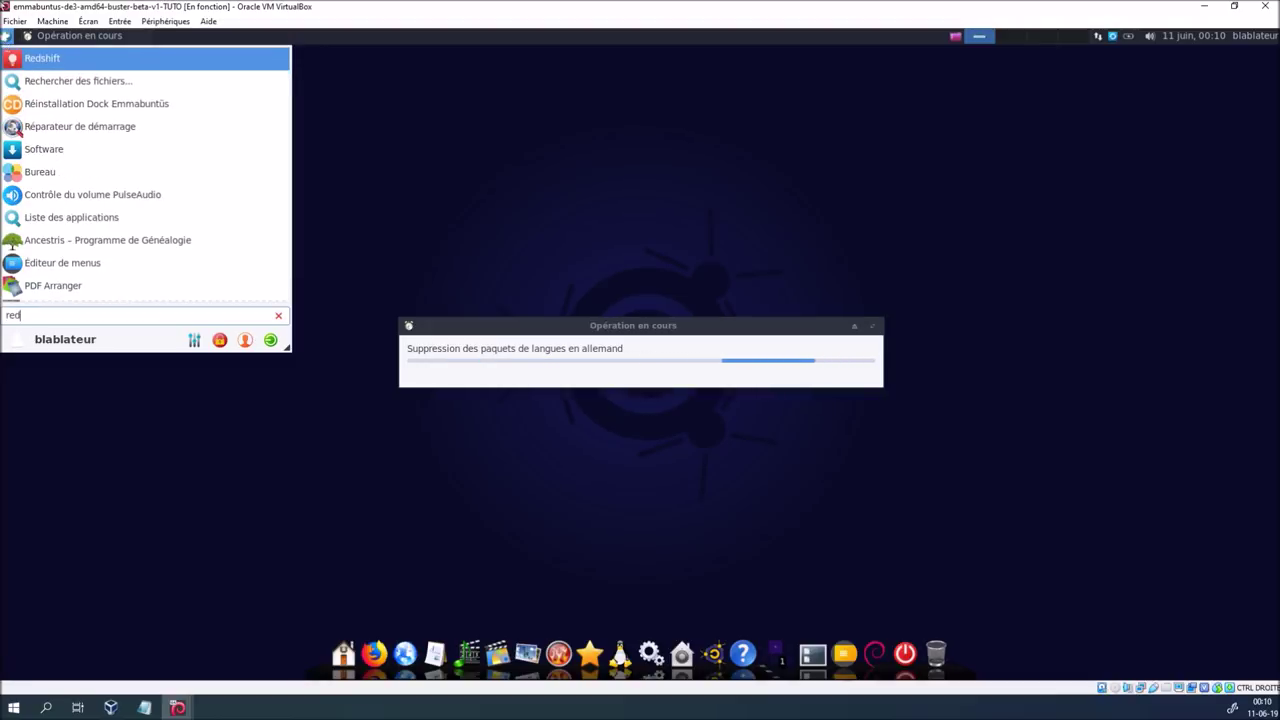
pyautogui.click(62, 58)
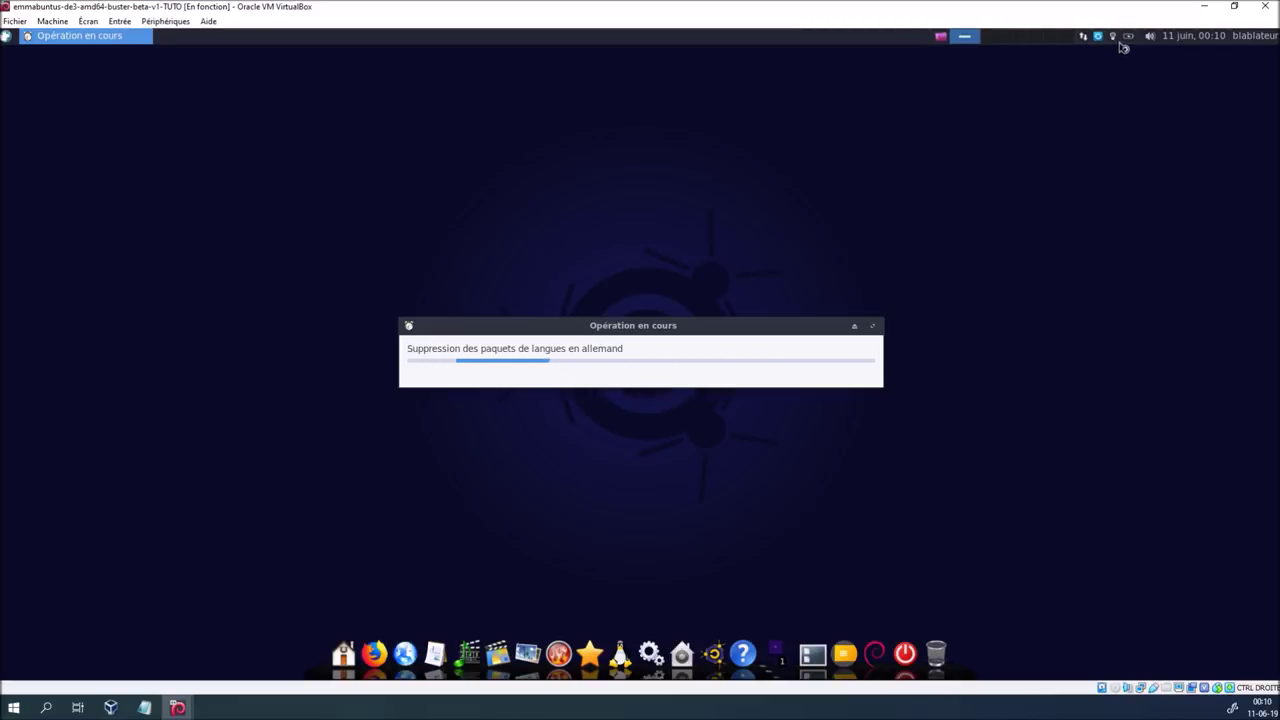
# Toggle Lancement automatique from Redshift's tray icon, then bring the changelog notes forward
pyautogui.rightClick(1112, 36)
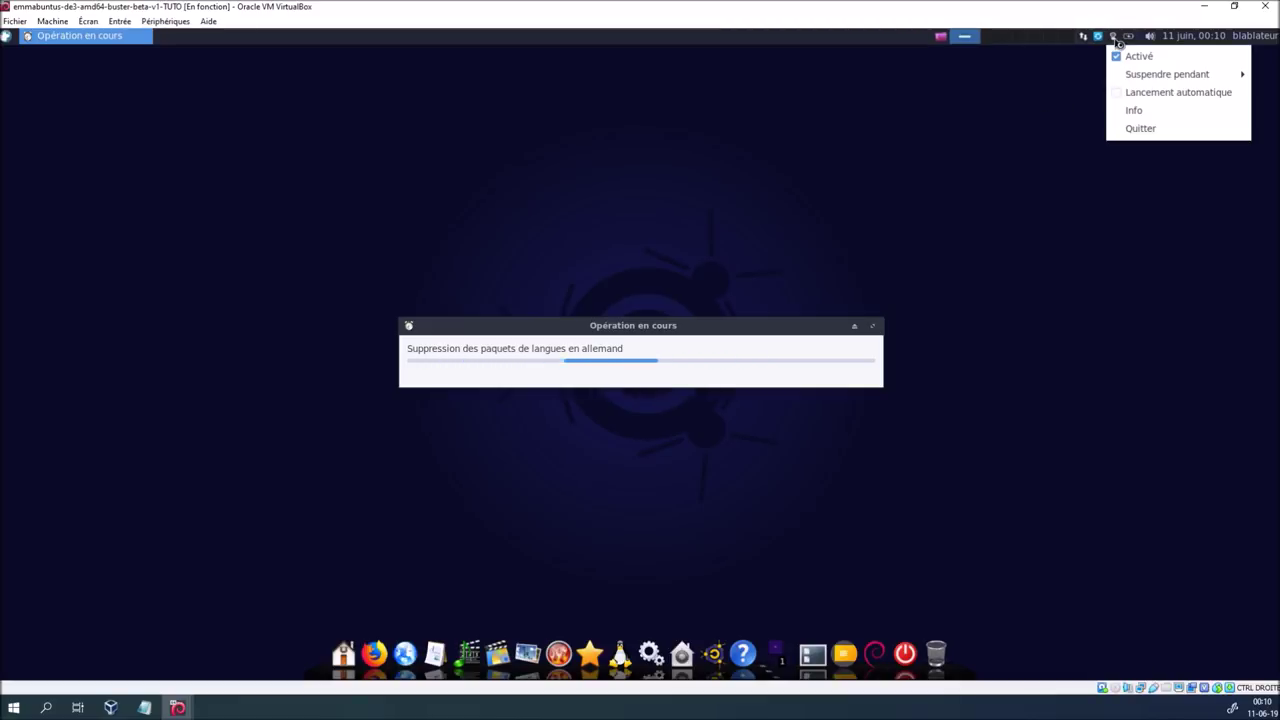
pyautogui.click(1117, 92)
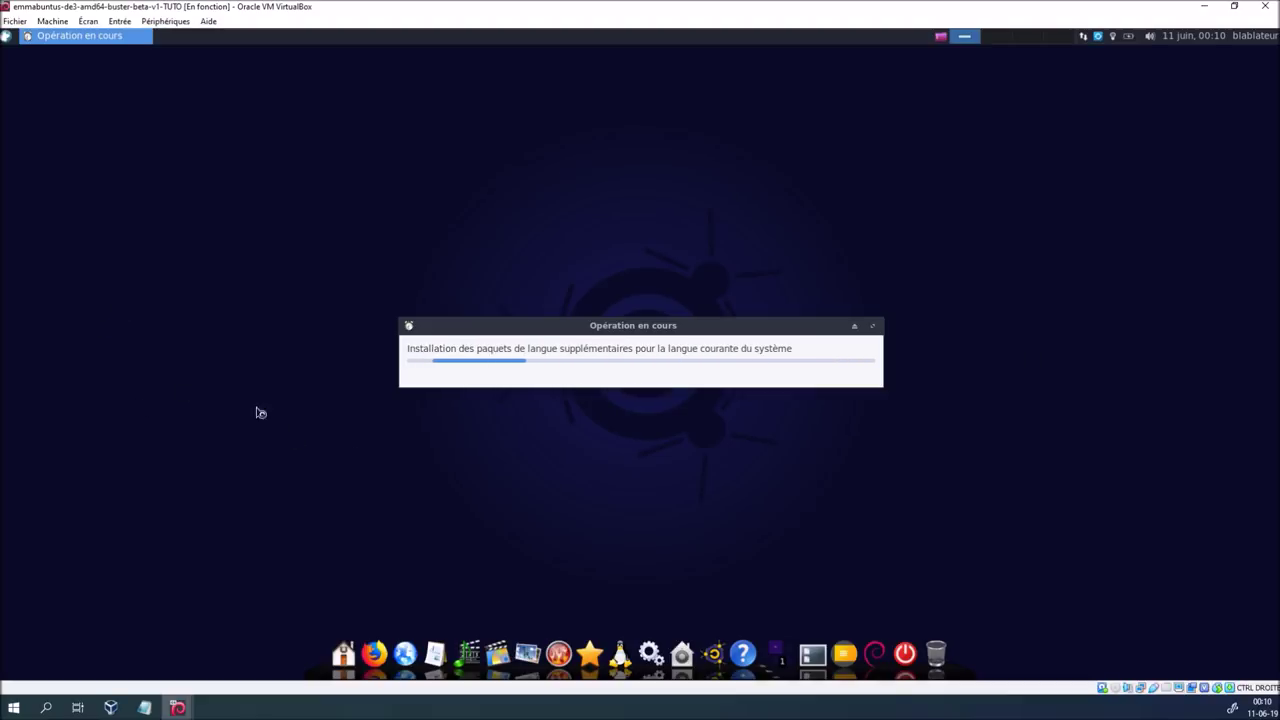
pyautogui.click(144, 707)
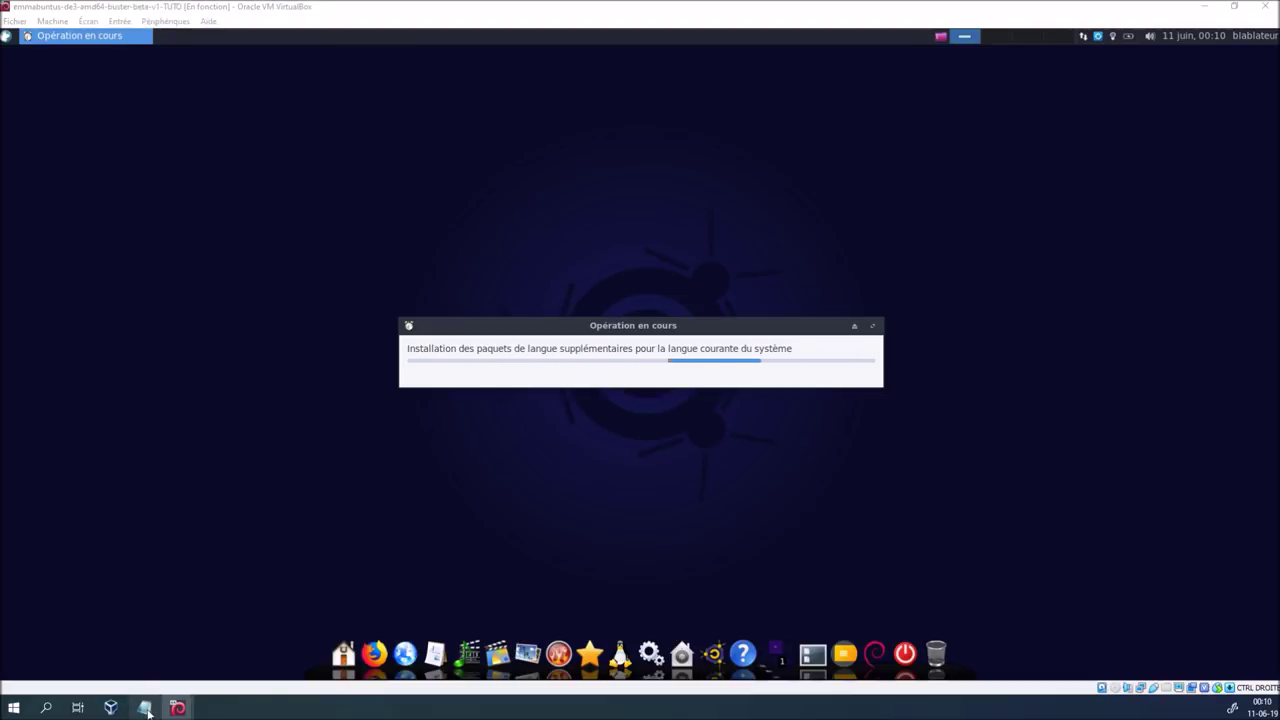
# Launch Timeshift by searching 'tim' and authenticate with the administrator password
pyautogui.click(291, 342)
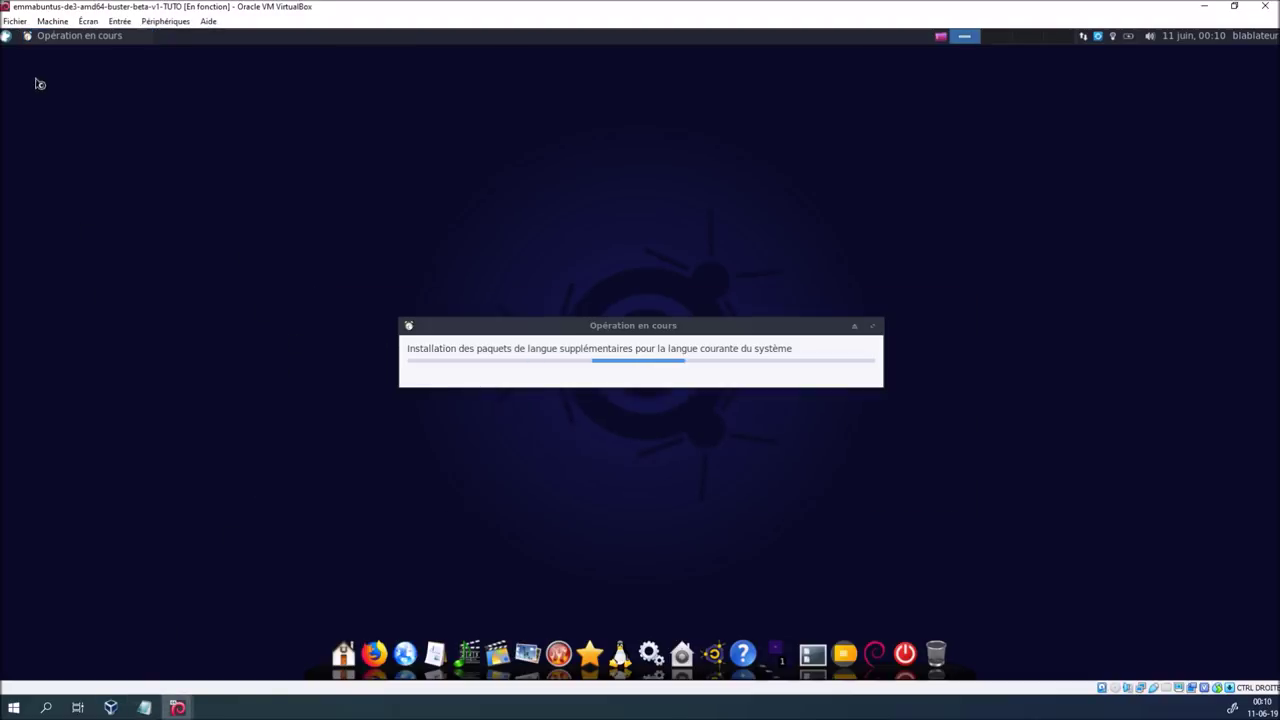
pyautogui.click(6, 35)
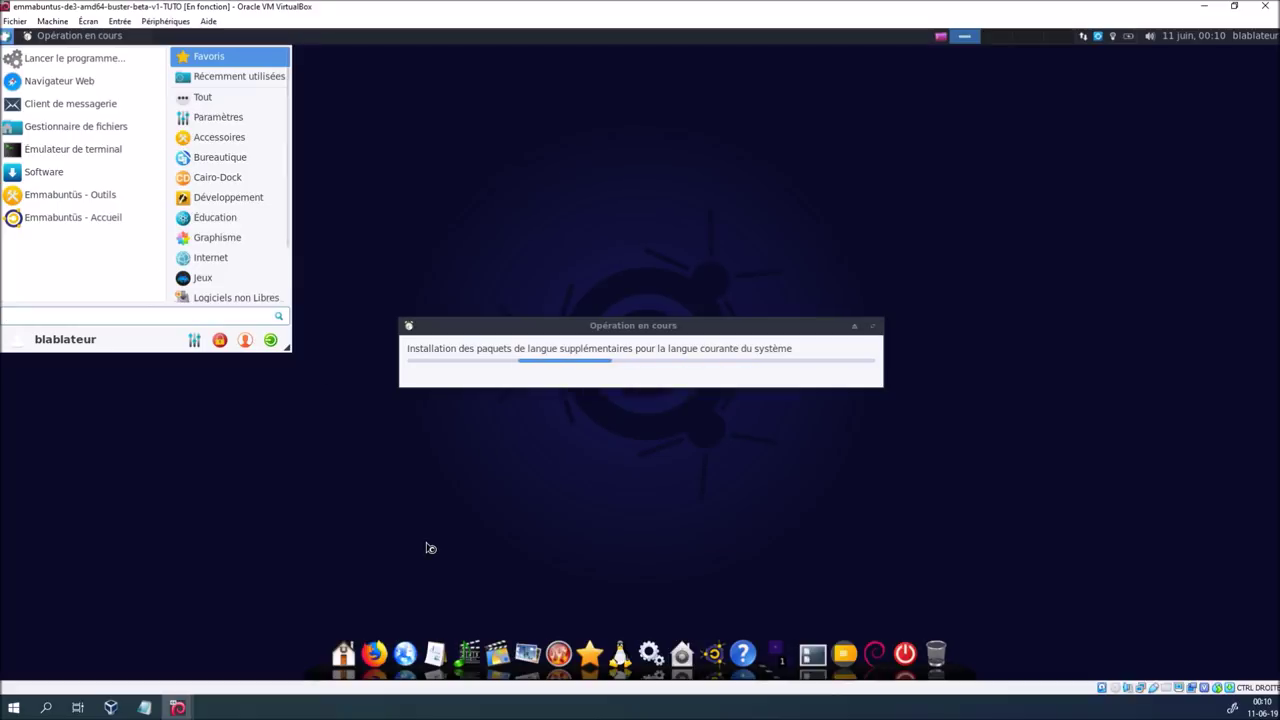
pyautogui.write('tim')
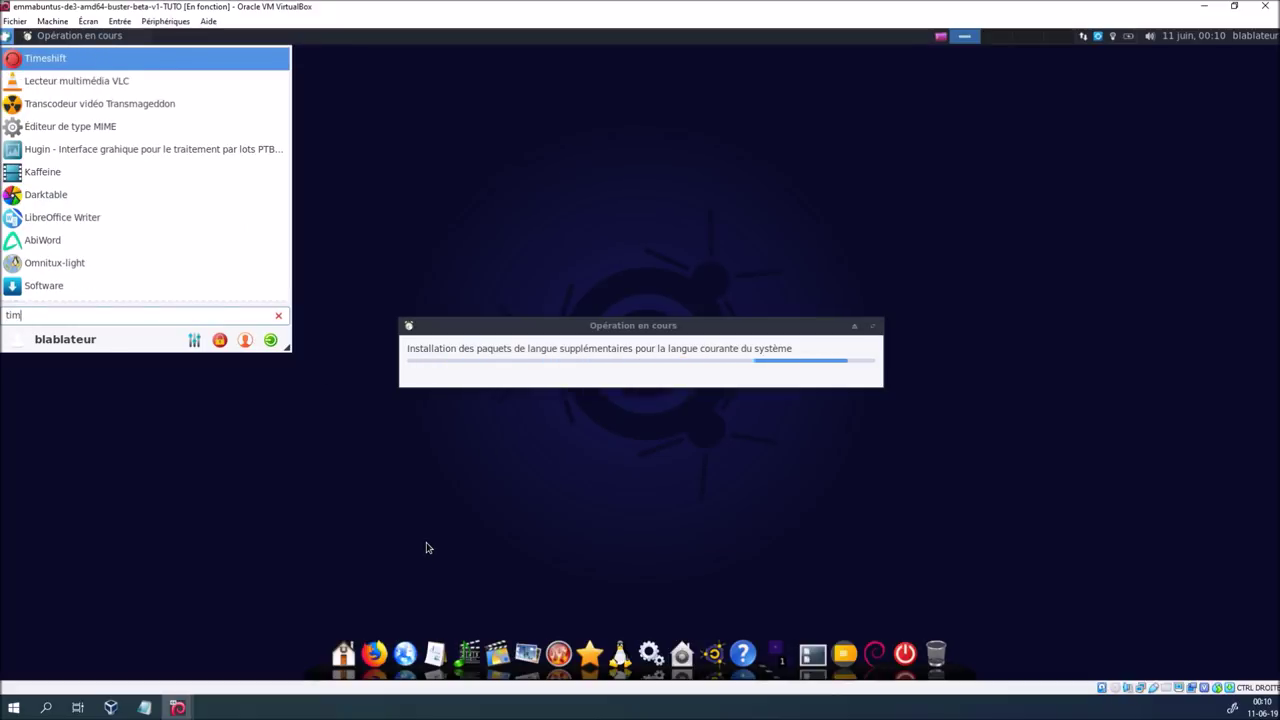
pyautogui.press('Return')
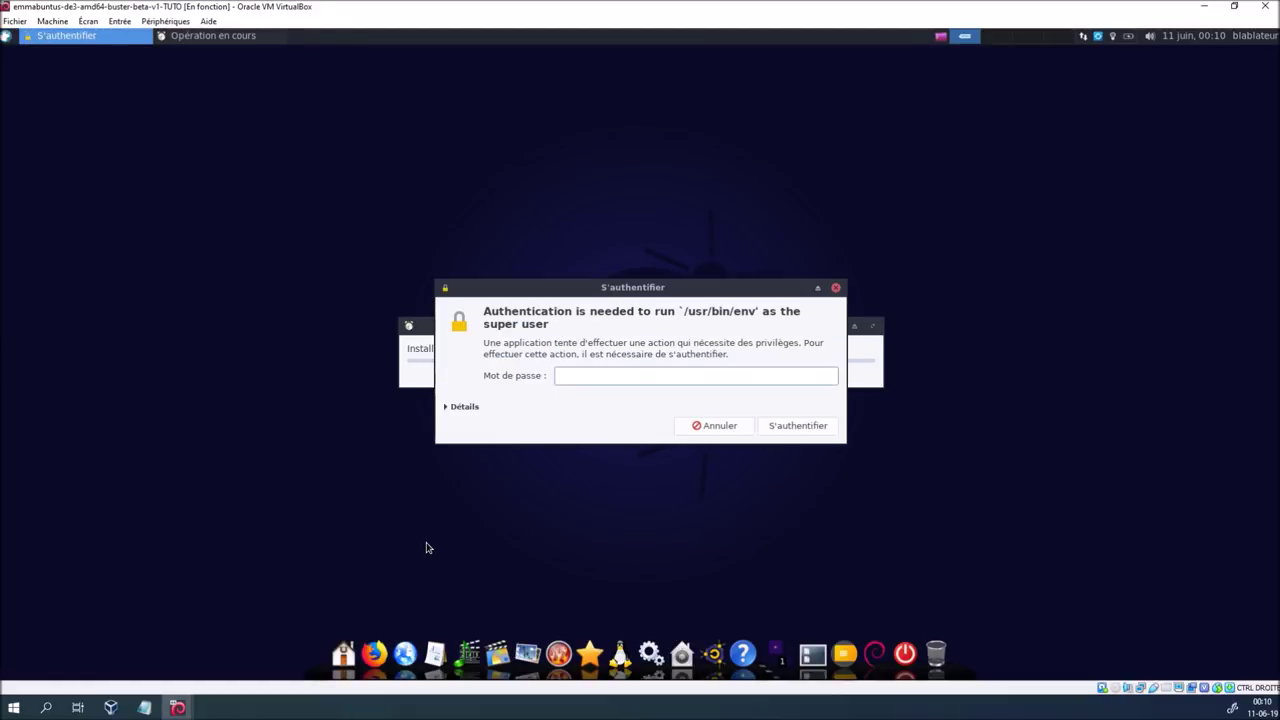
pyautogui.write('•••••••')
pyautogui.press('Return')
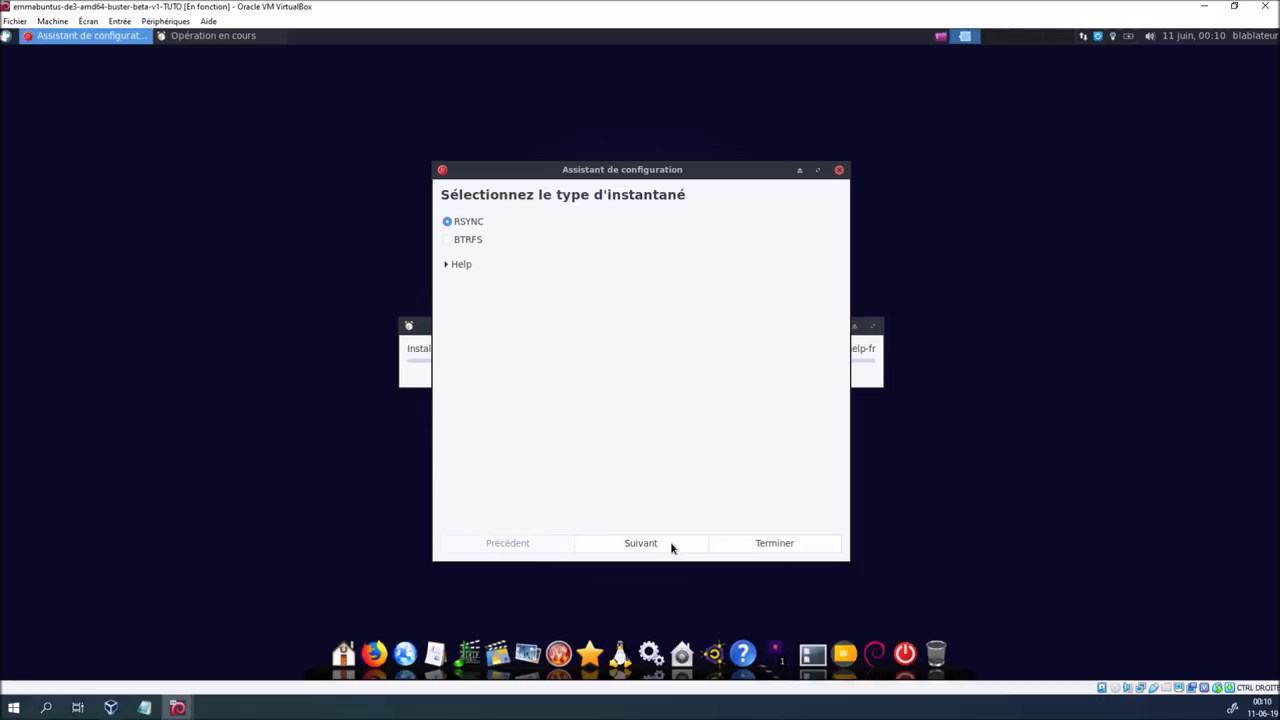
# Keep RSYNC as the snapshot type and arrange the setup wizard and progress windows
pyautogui.click(641, 543)
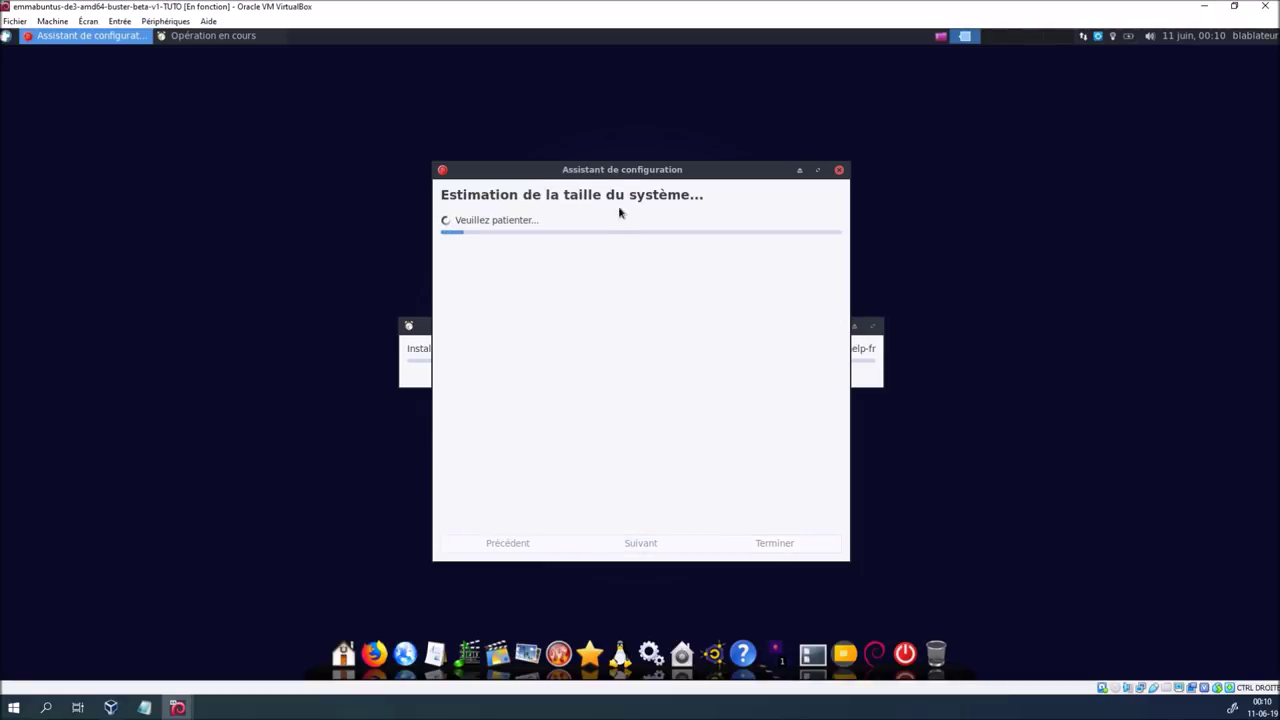
pyautogui.moveTo(620, 176); pyautogui.dragTo(203, 103)
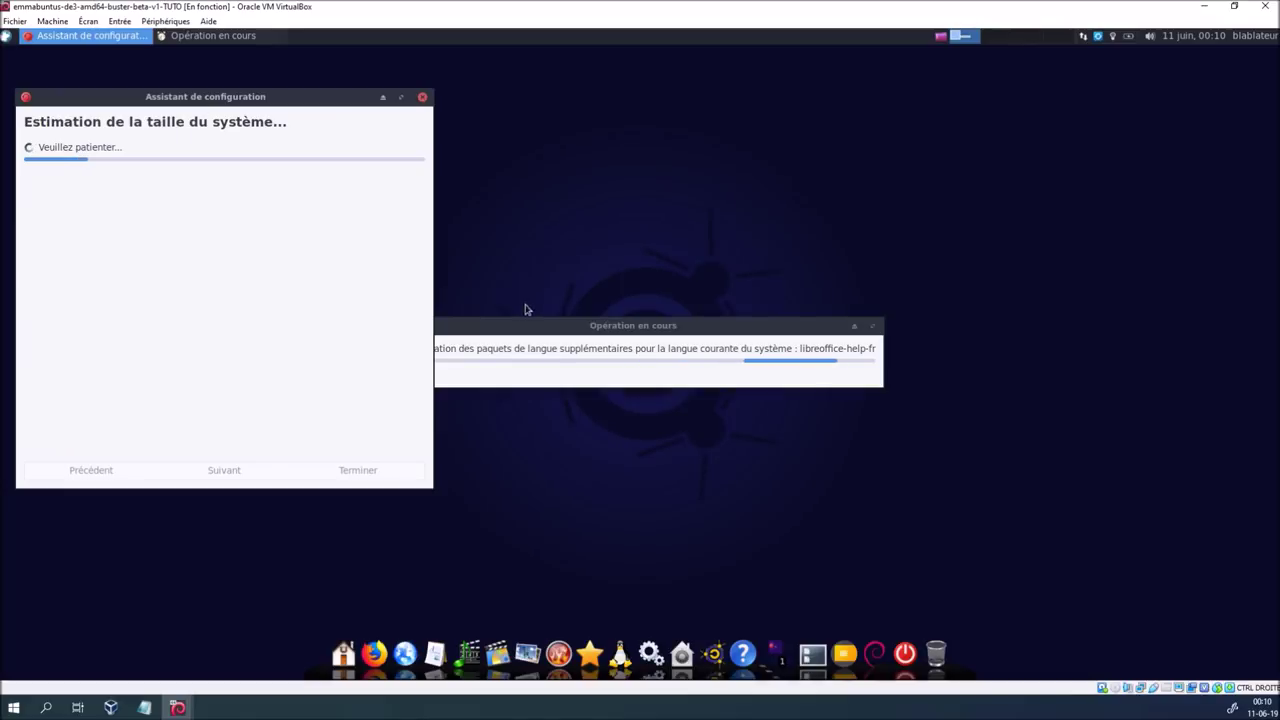
pyautogui.moveTo(549, 331); pyautogui.dragTo(853, 136)
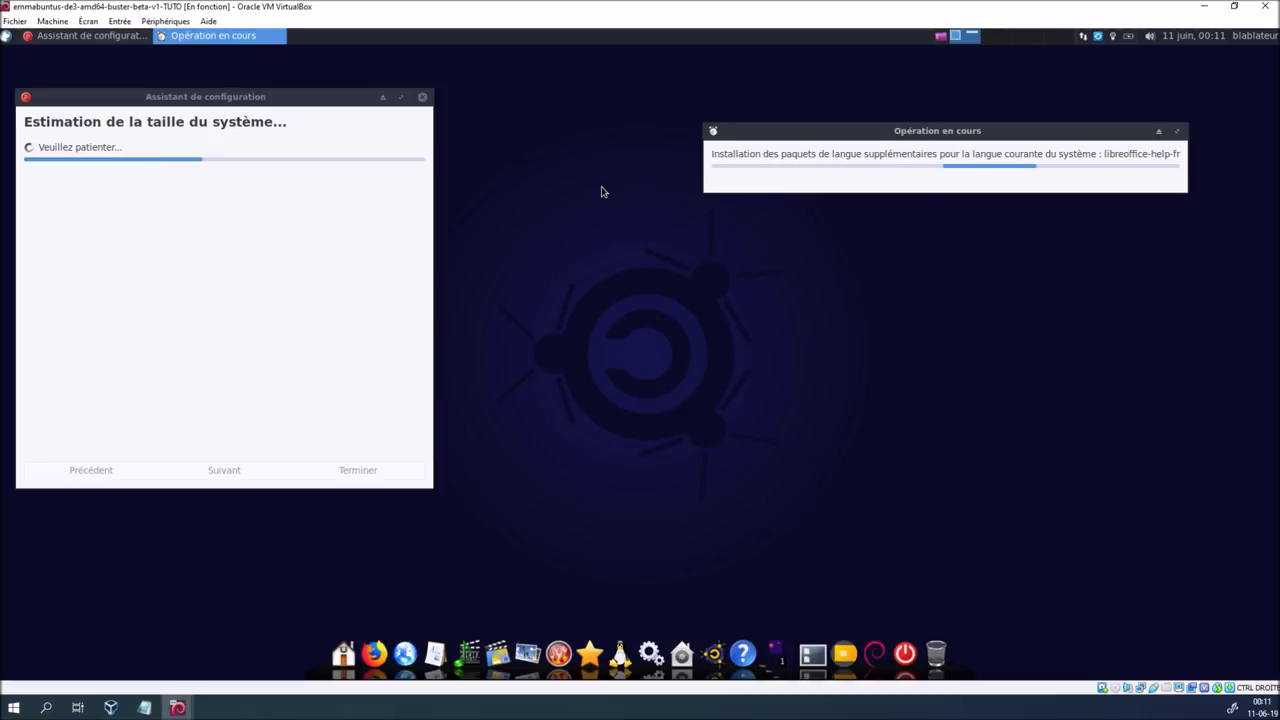
pyautogui.moveTo(177, 707)
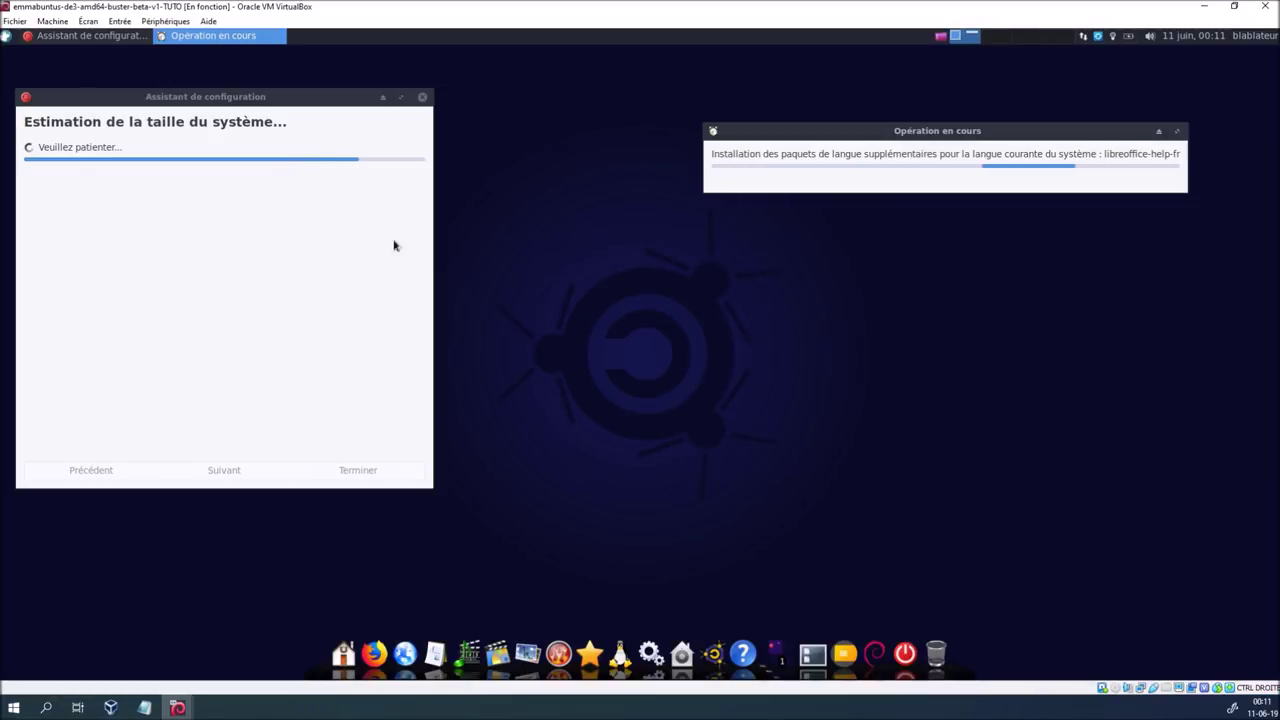
pyautogui.moveTo(270, 101); pyautogui.dragTo(318, 110)
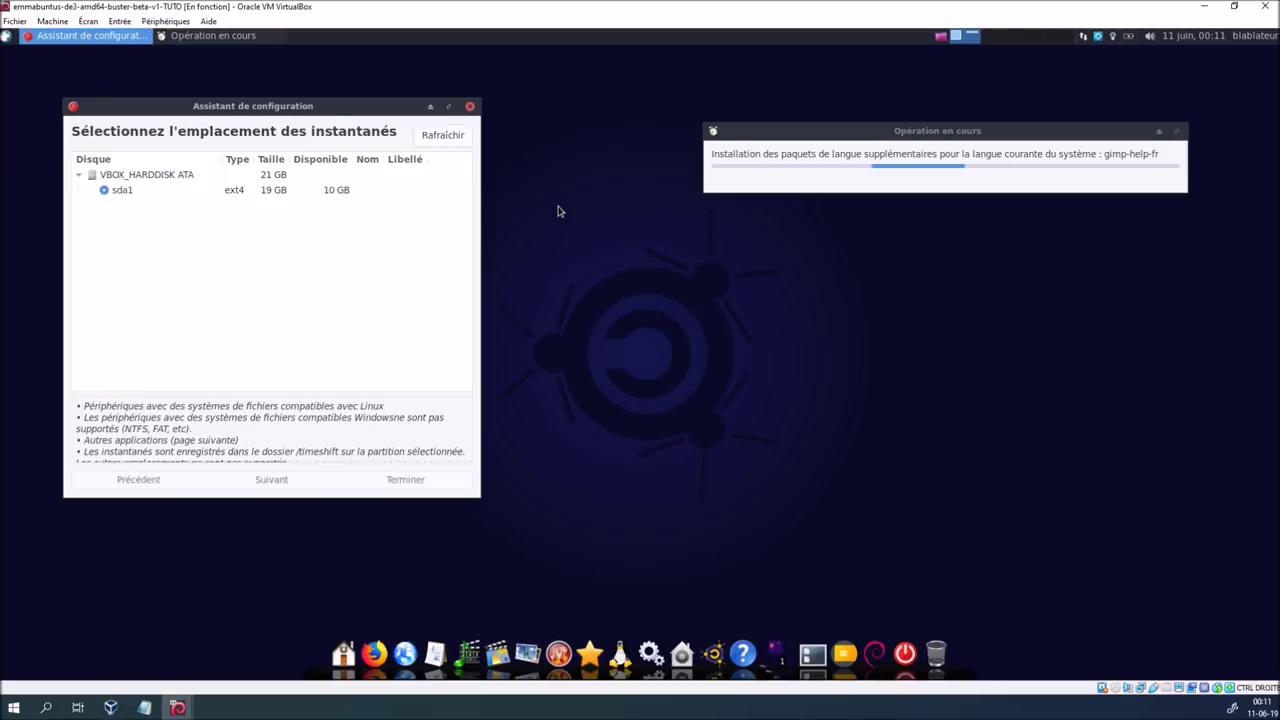
# Accept sda1 as location, the Quotidienne schedule and excluded home folders, then finish setup
pyautogui.click(298, 482)
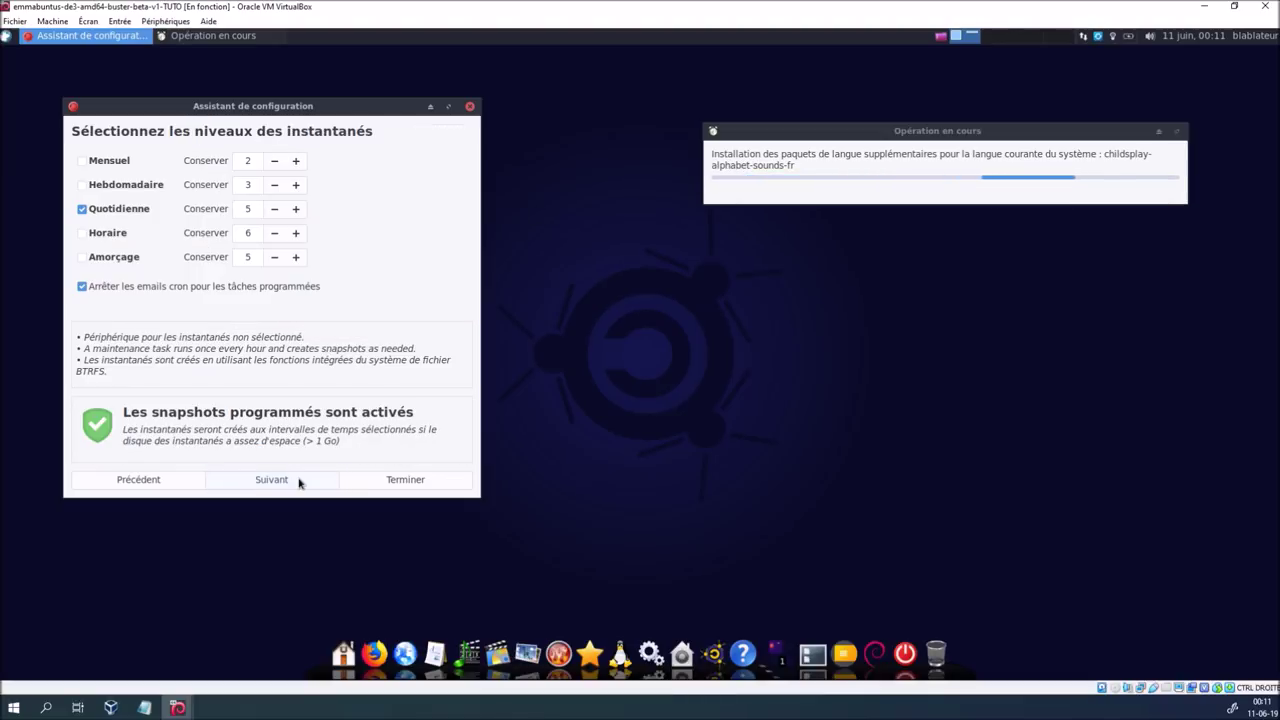
pyautogui.click(299, 482)
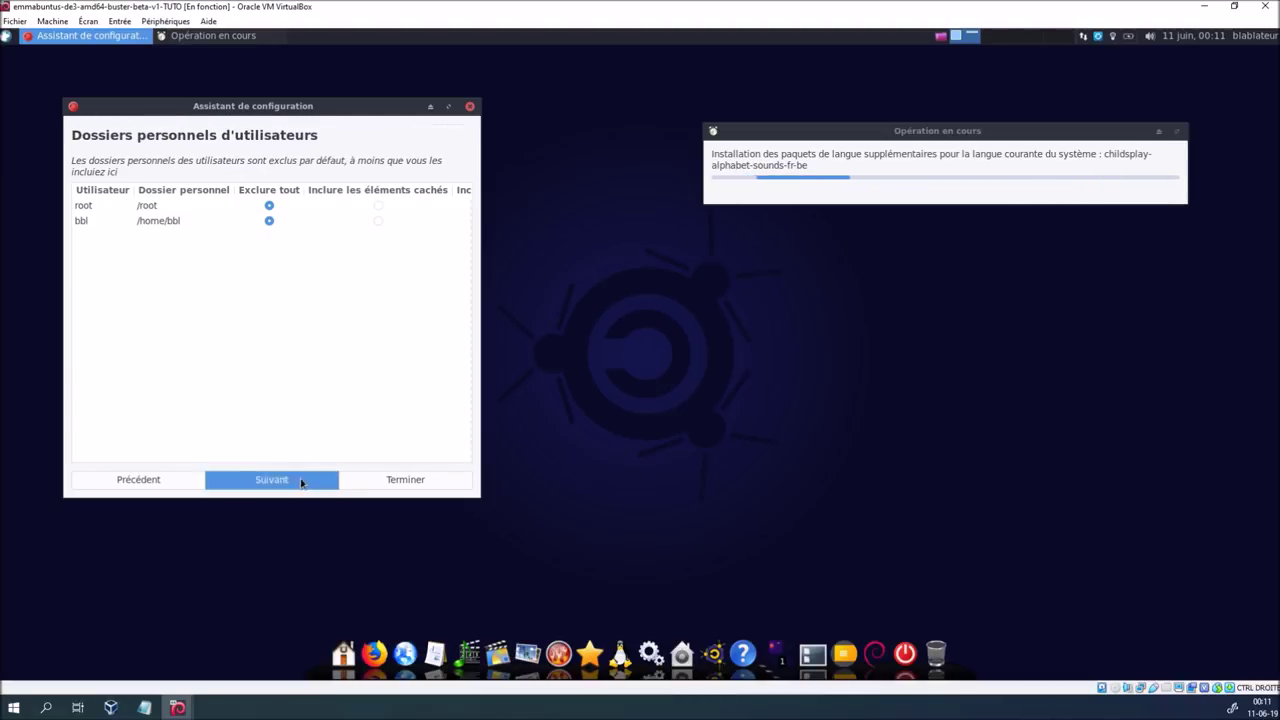
pyautogui.click(300, 482)
pyautogui.click(403, 483)
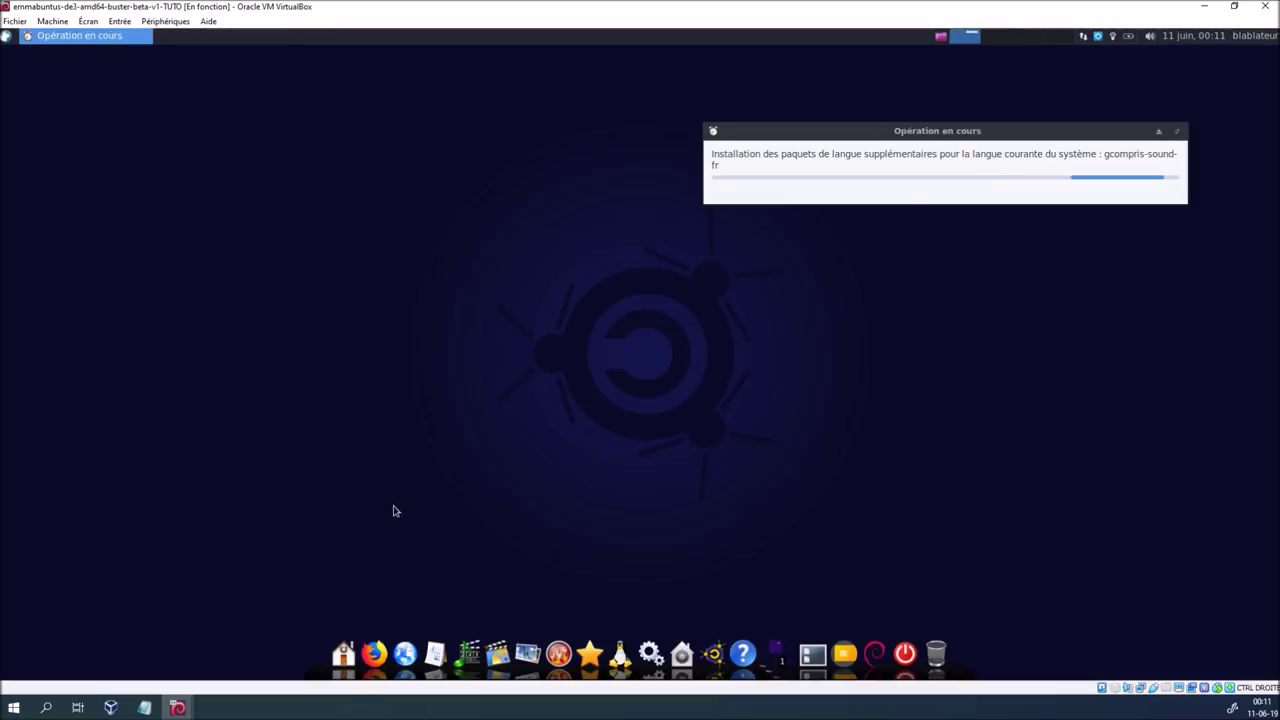
pyautogui.moveTo(595, 157); pyautogui.dragTo(328, 131)
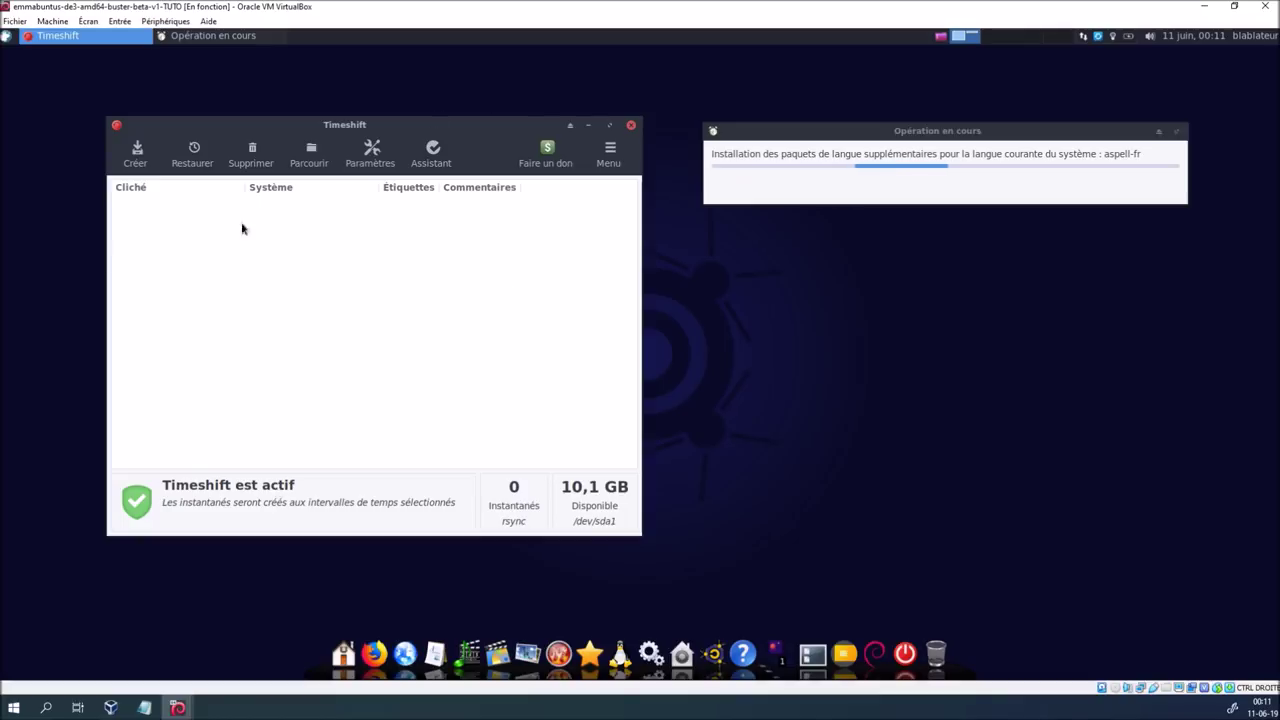
# Untick Quotidienne in Timeshift's Paramètres to disable daily snapshots, then close Timeshift
pyautogui.click(370, 152)
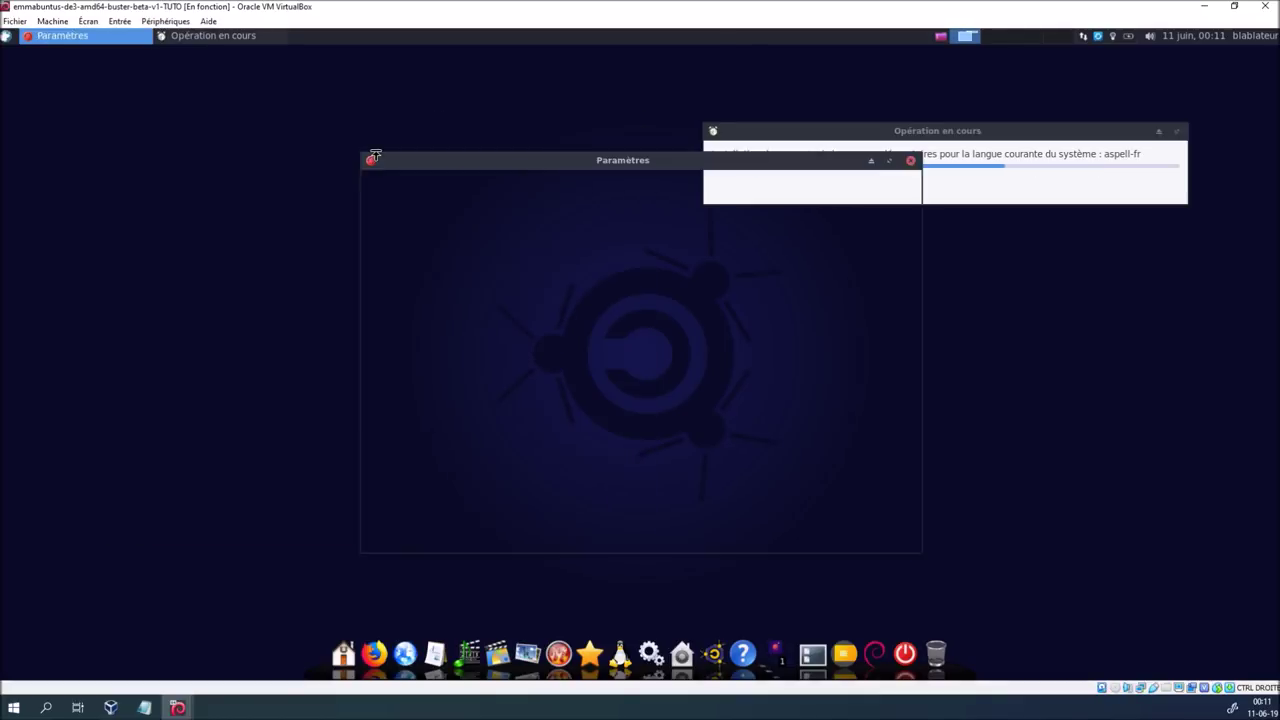
pyautogui.click(588, 182)
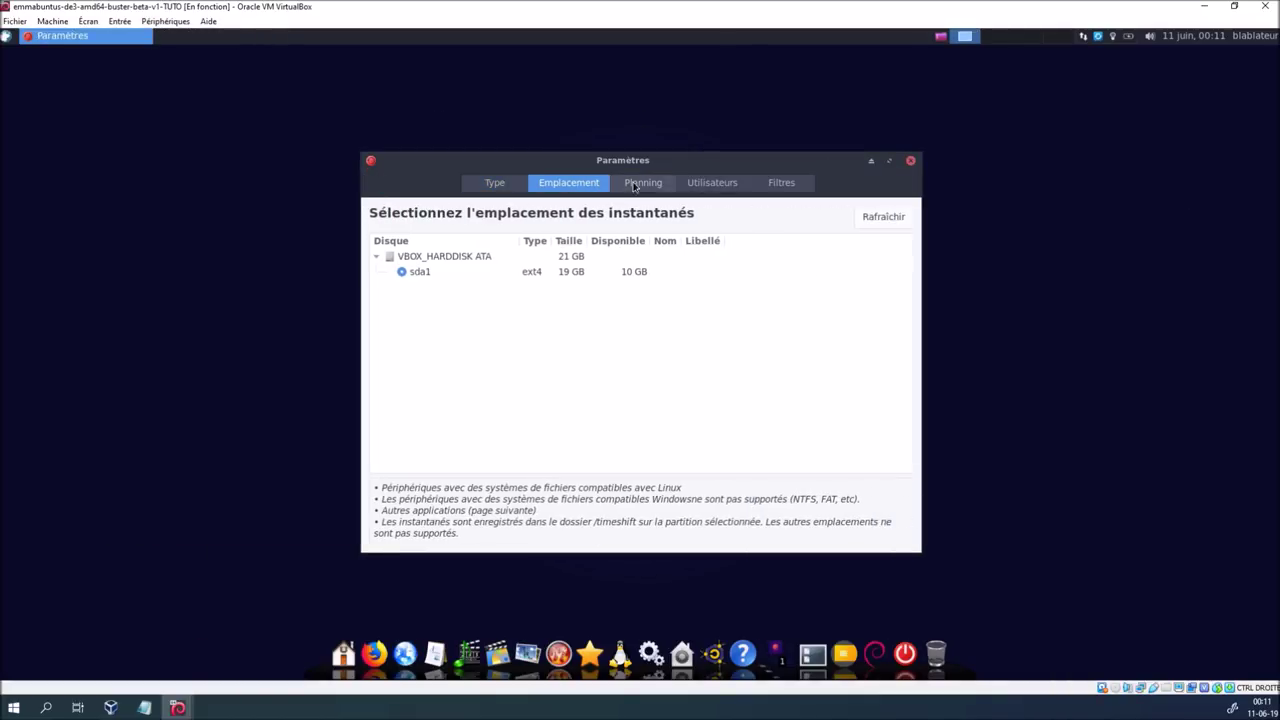
pyautogui.click(641, 183)
pyautogui.click(380, 292)
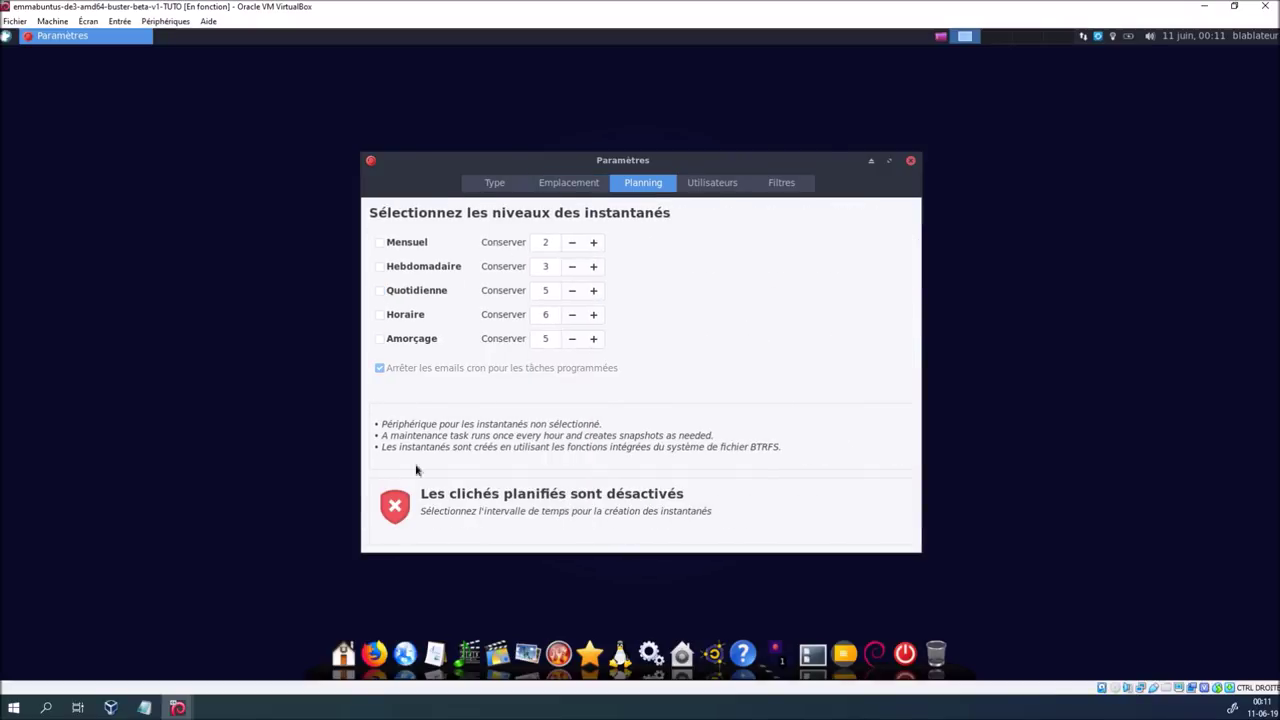
pyautogui.click(493, 184)
pyautogui.click(911, 161)
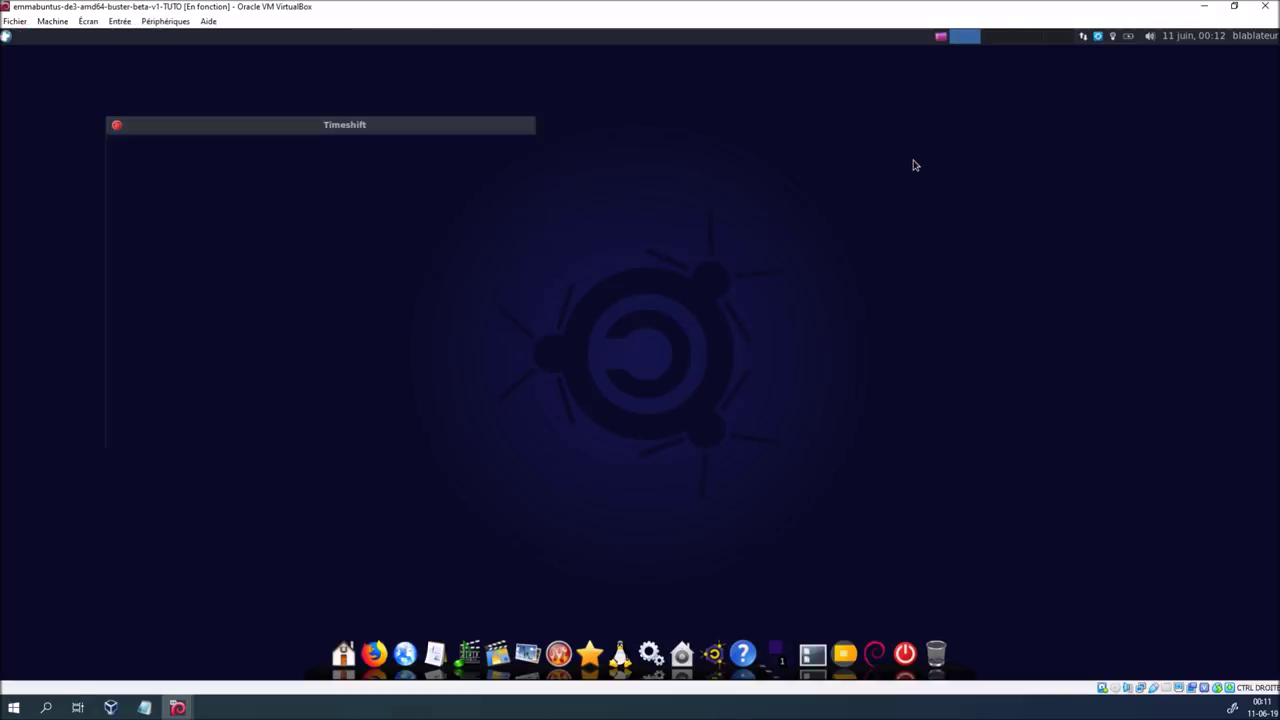
pyautogui.moveTo(442, 122); pyautogui.dragTo(522, 131)
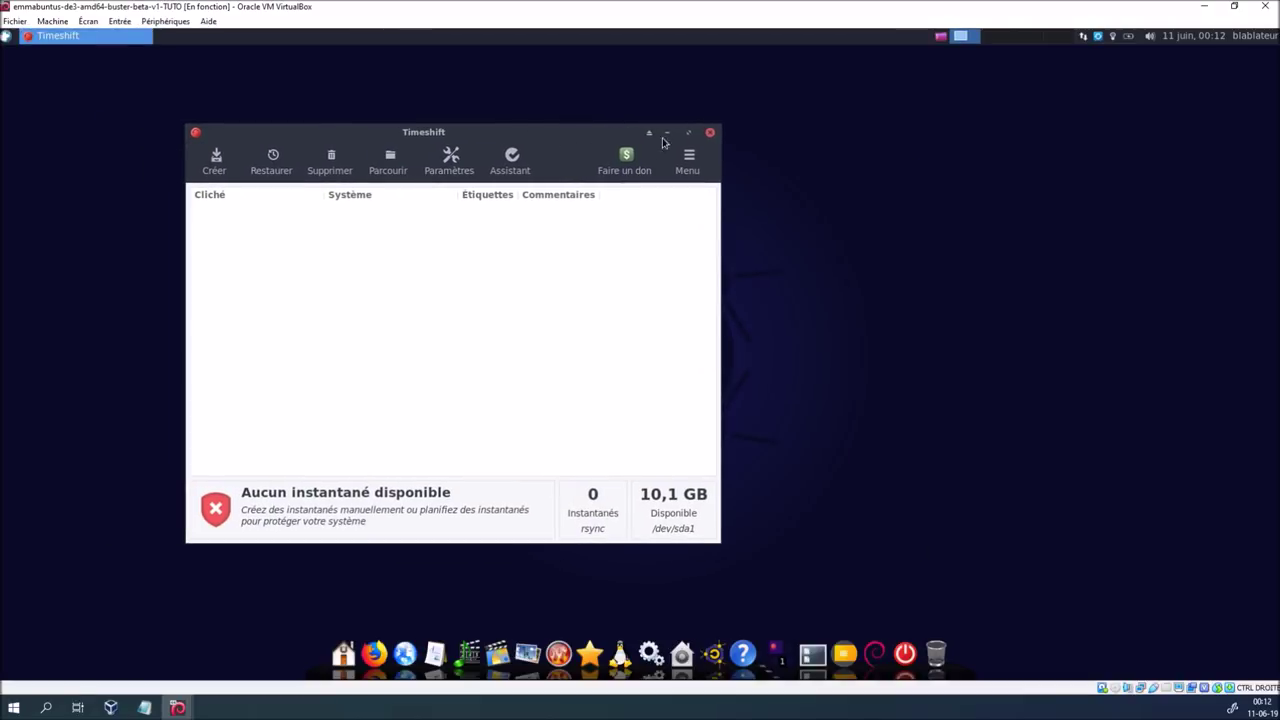
pyautogui.click(710, 133)
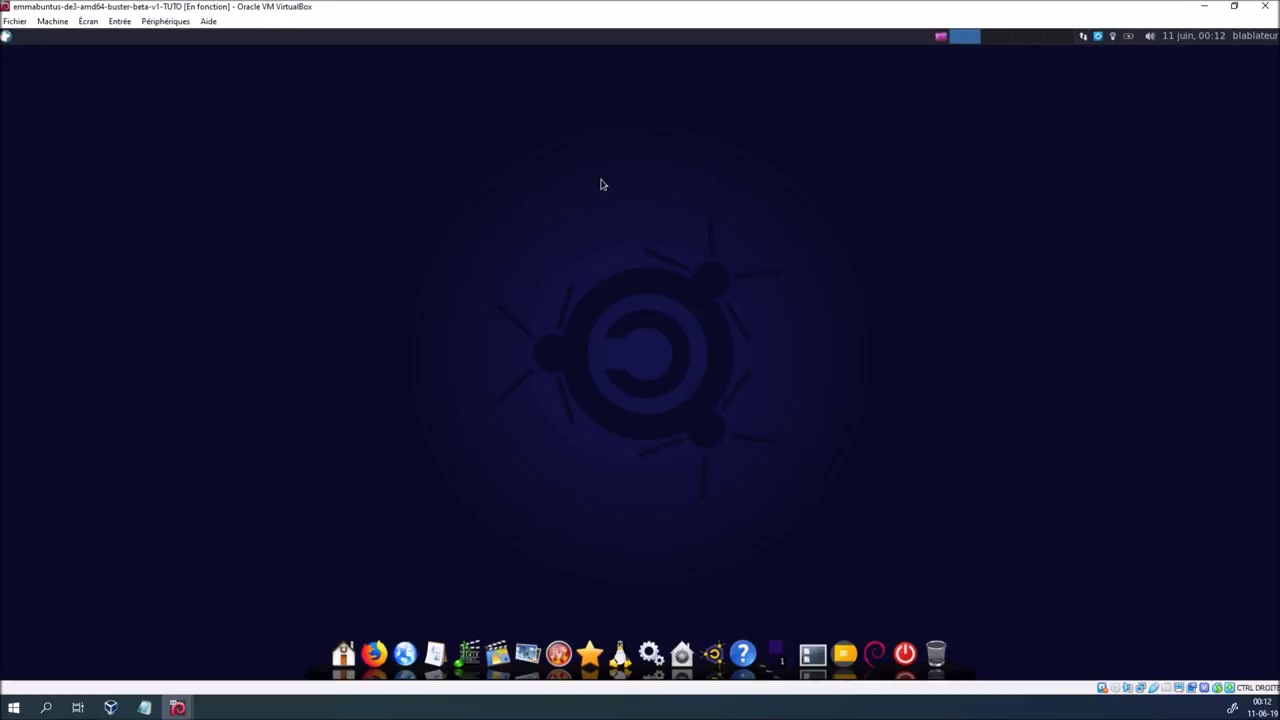
pyautogui.click(144, 707)
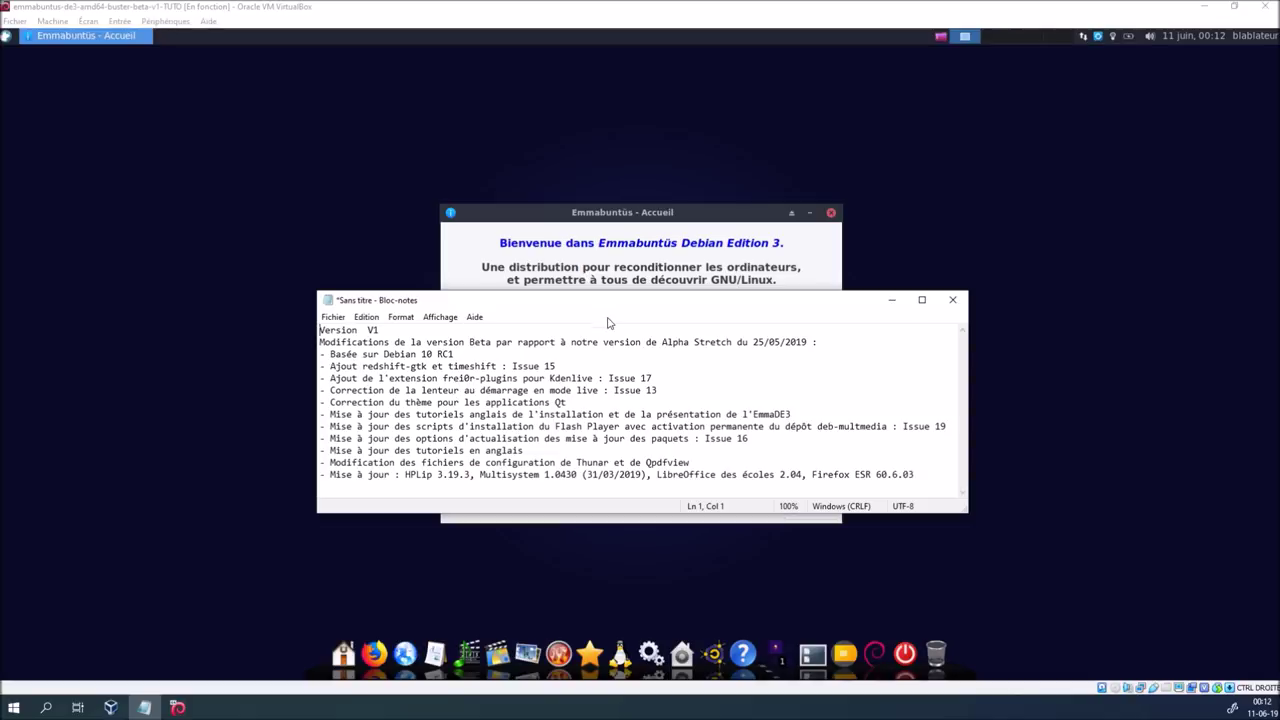
pyautogui.click(599, 222)
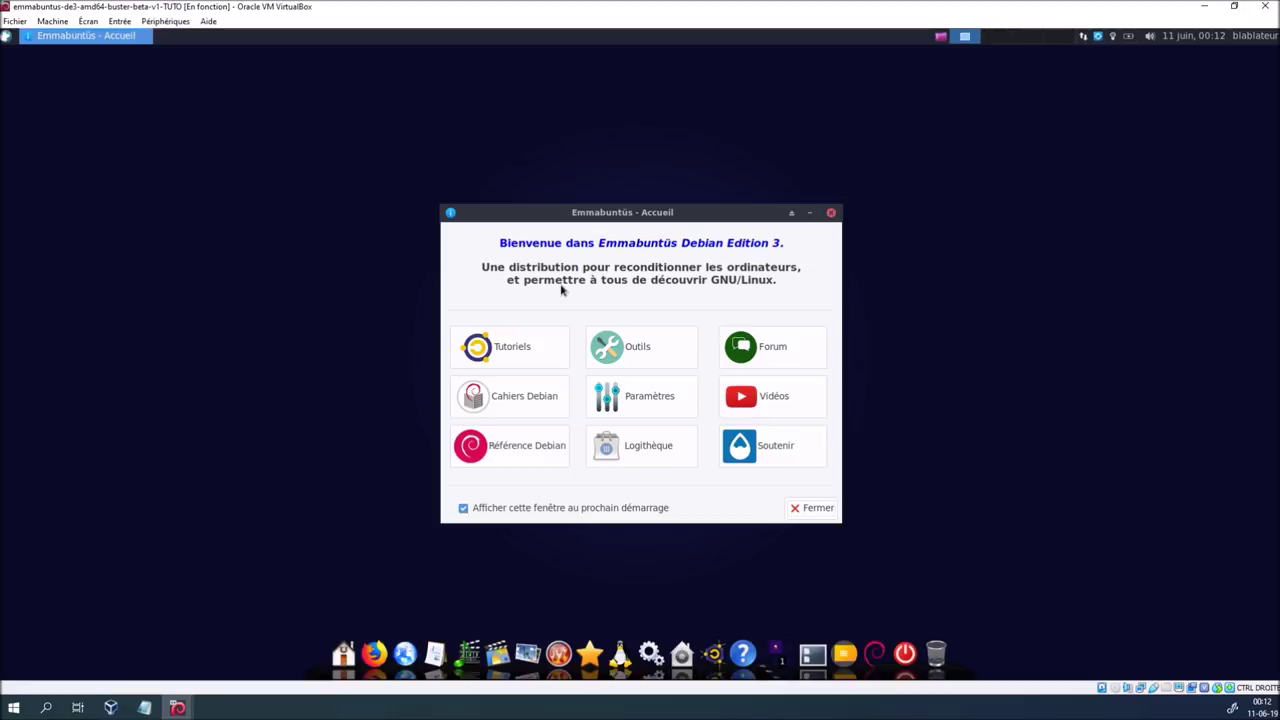
pyautogui.click(500, 346)
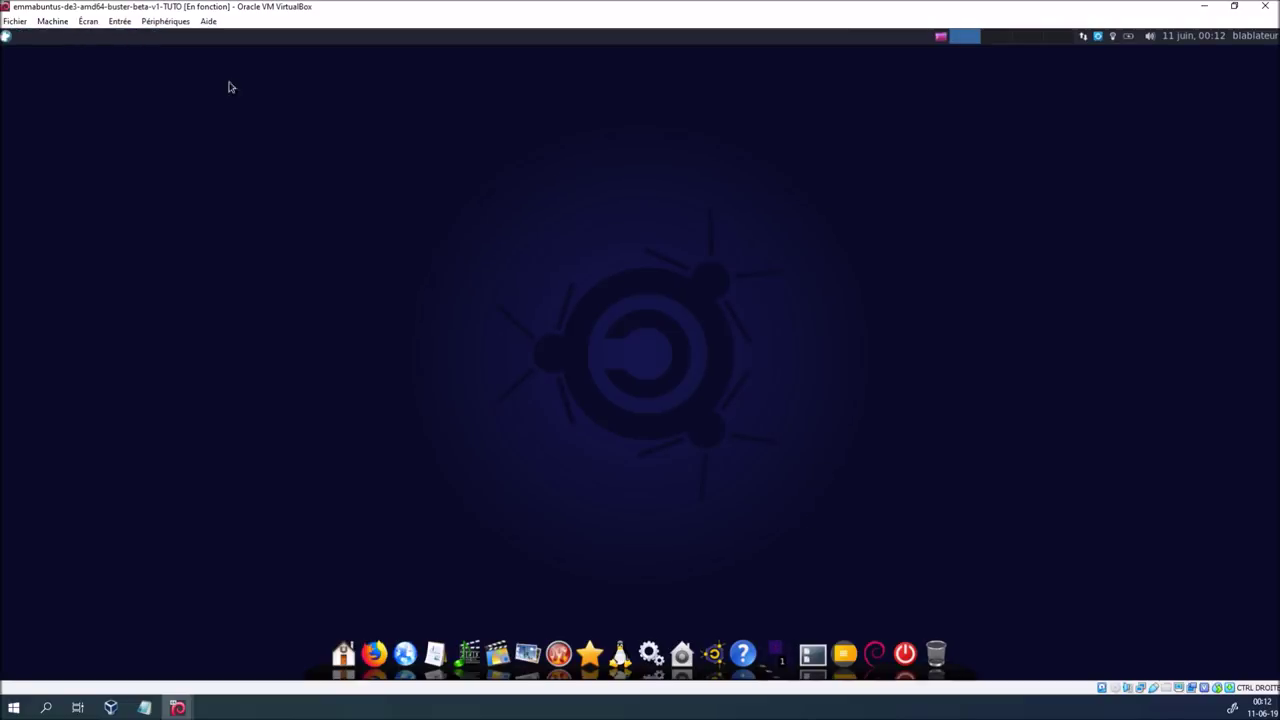
# Launch Kdenlive via 'kd', maximize it and browse the Transitions list
pyautogui.click(8, 38)
pyautogui.write('kd')
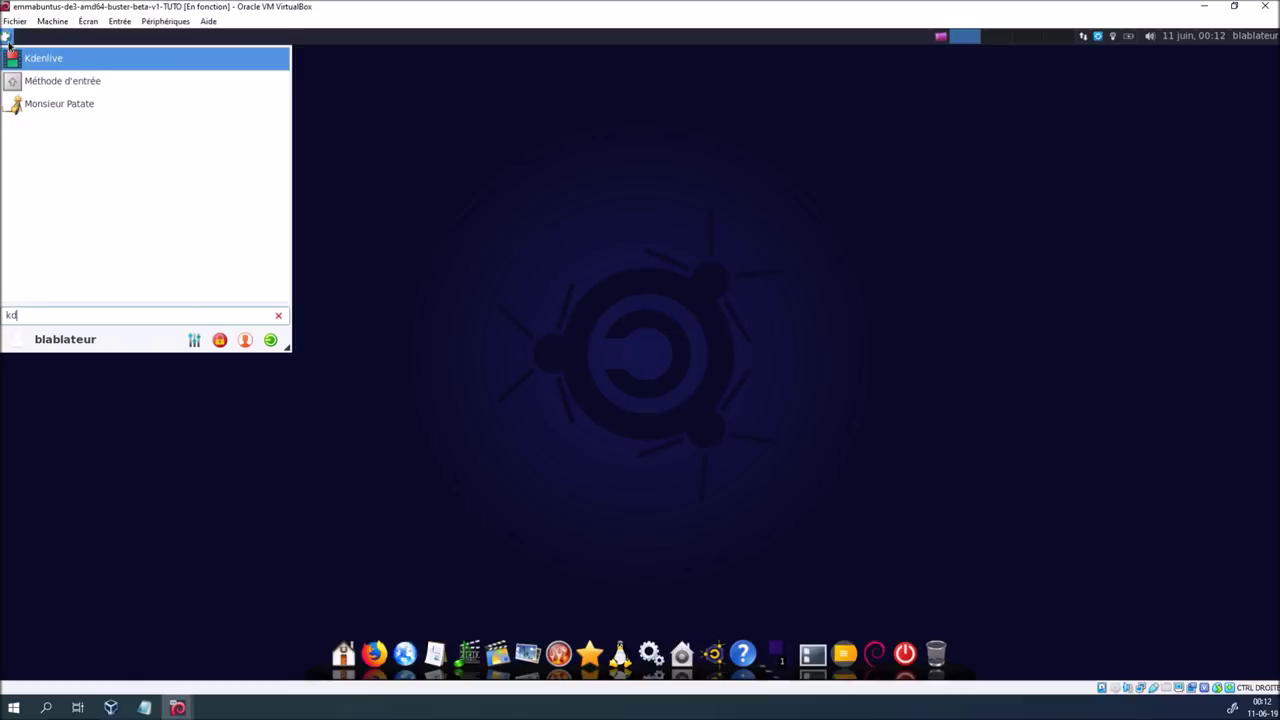
pyautogui.press('Return')
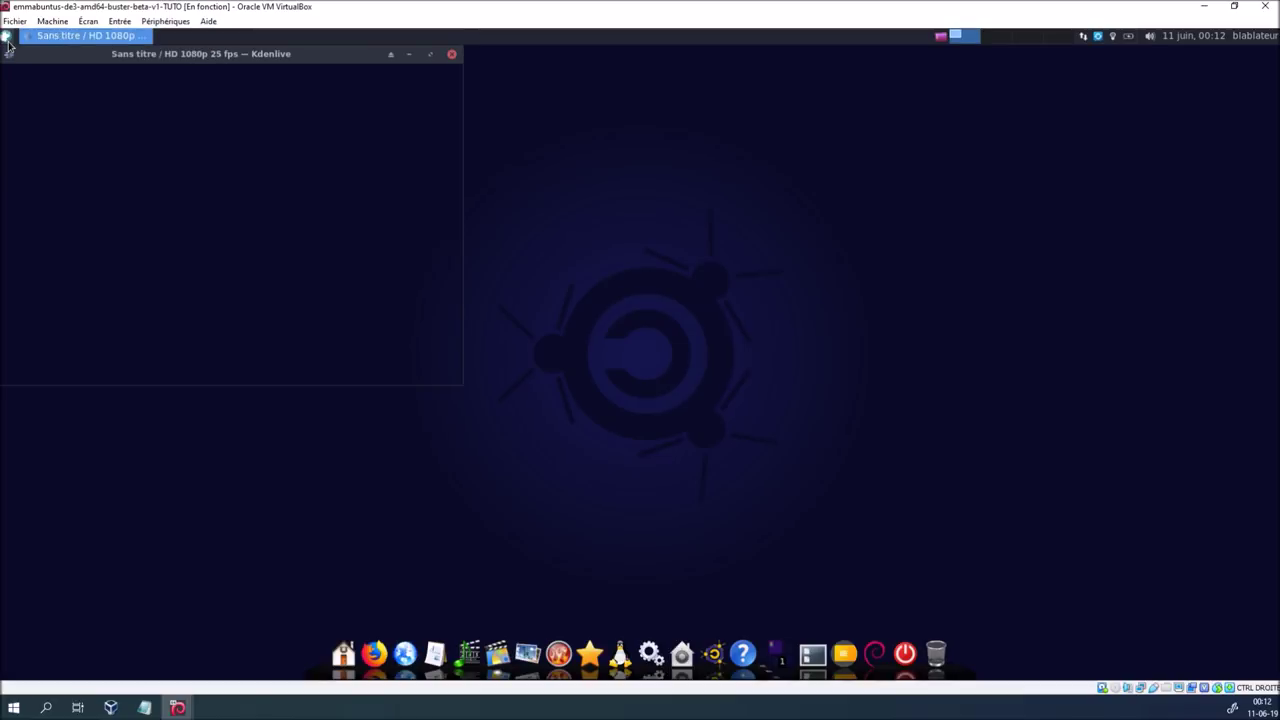
pyautogui.click(437, 58)
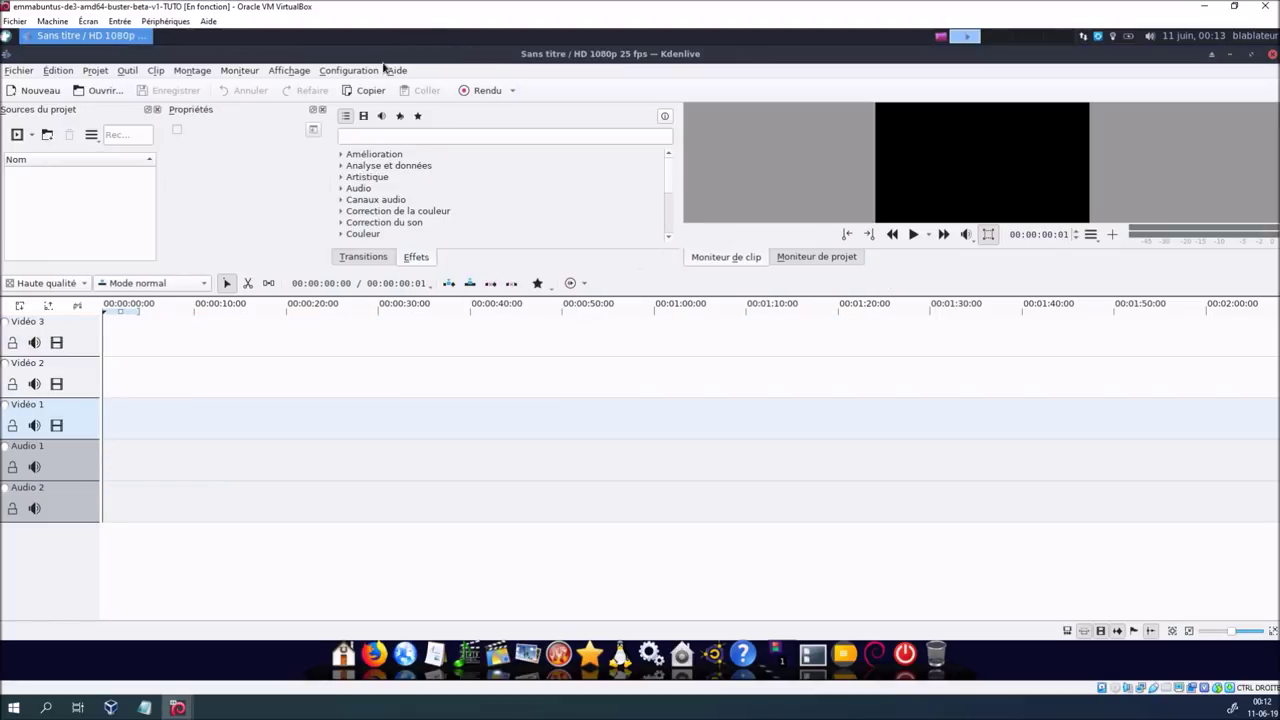
pyautogui.click(381, 256)
pyautogui.scroll(-8, 414, 180)
pyautogui.scroll(6, 414, 180)
# Run Lancer l'assistant de configuration to confirm codecs are up to date, then close Kdenlive
pyautogui.click(347, 70)
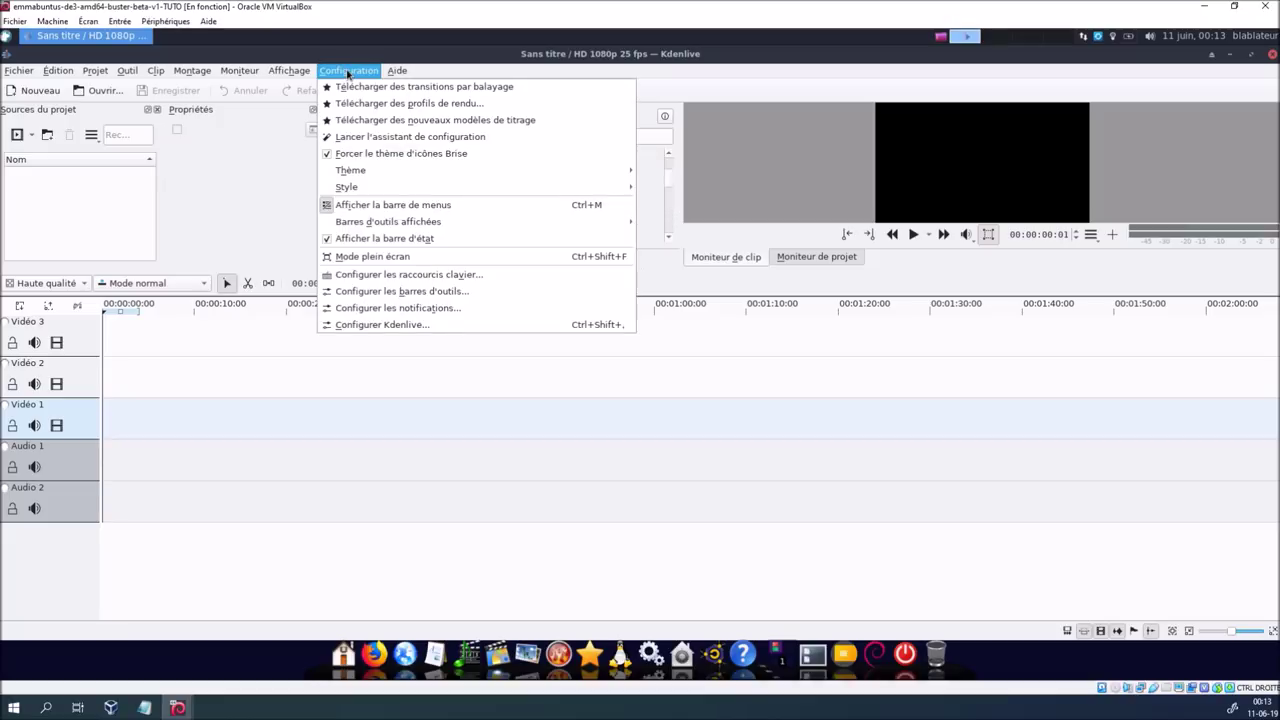
pyautogui.click(358, 137)
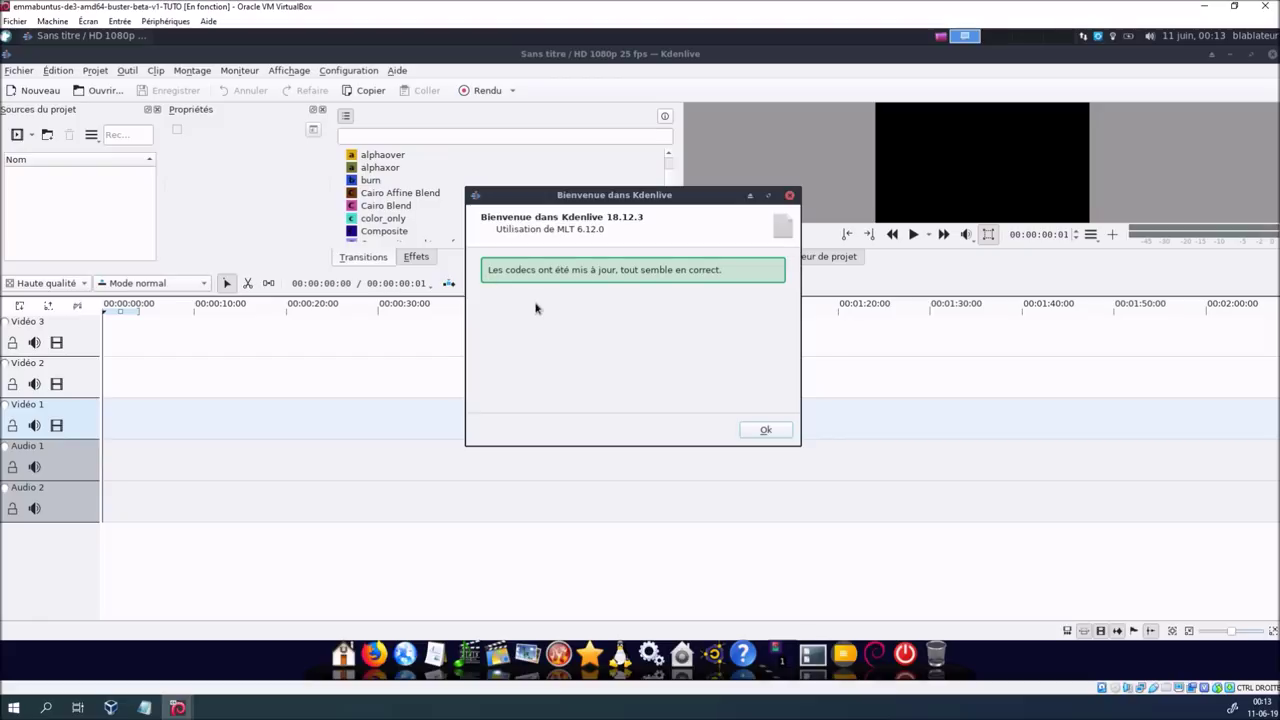
pyautogui.click(765, 430)
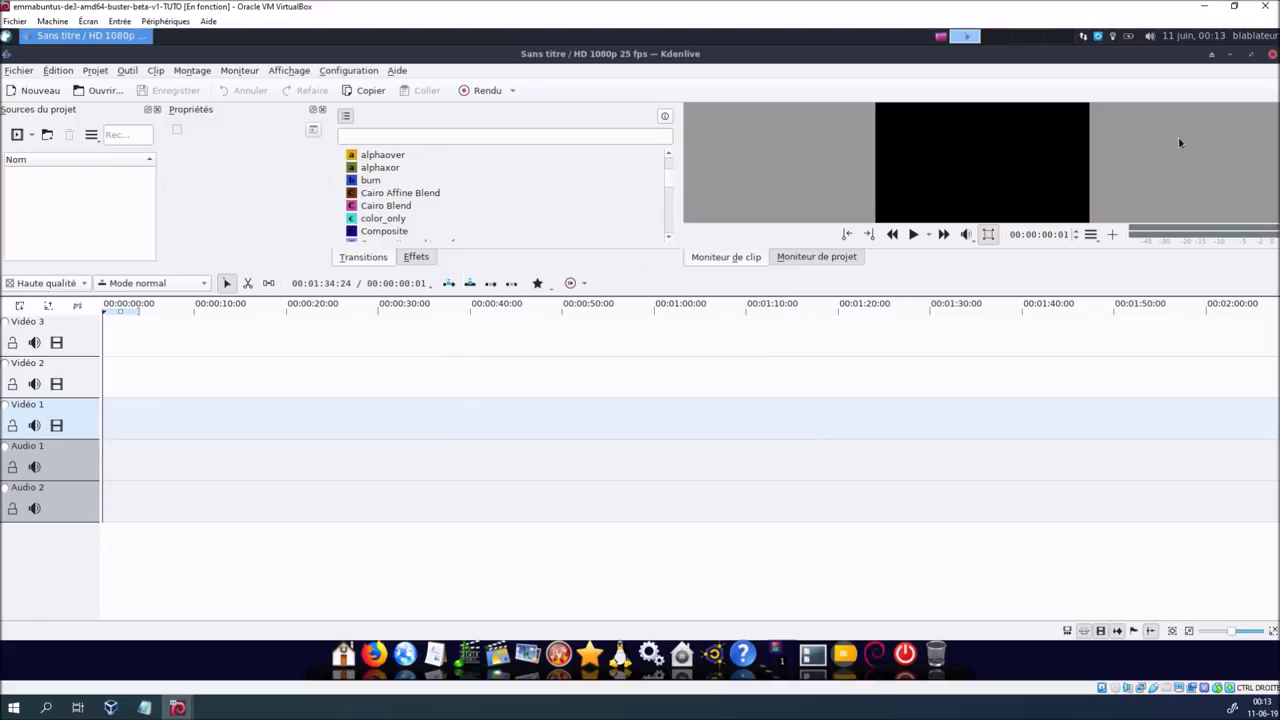
pyautogui.click(1272, 54)
pyautogui.click(144, 707)
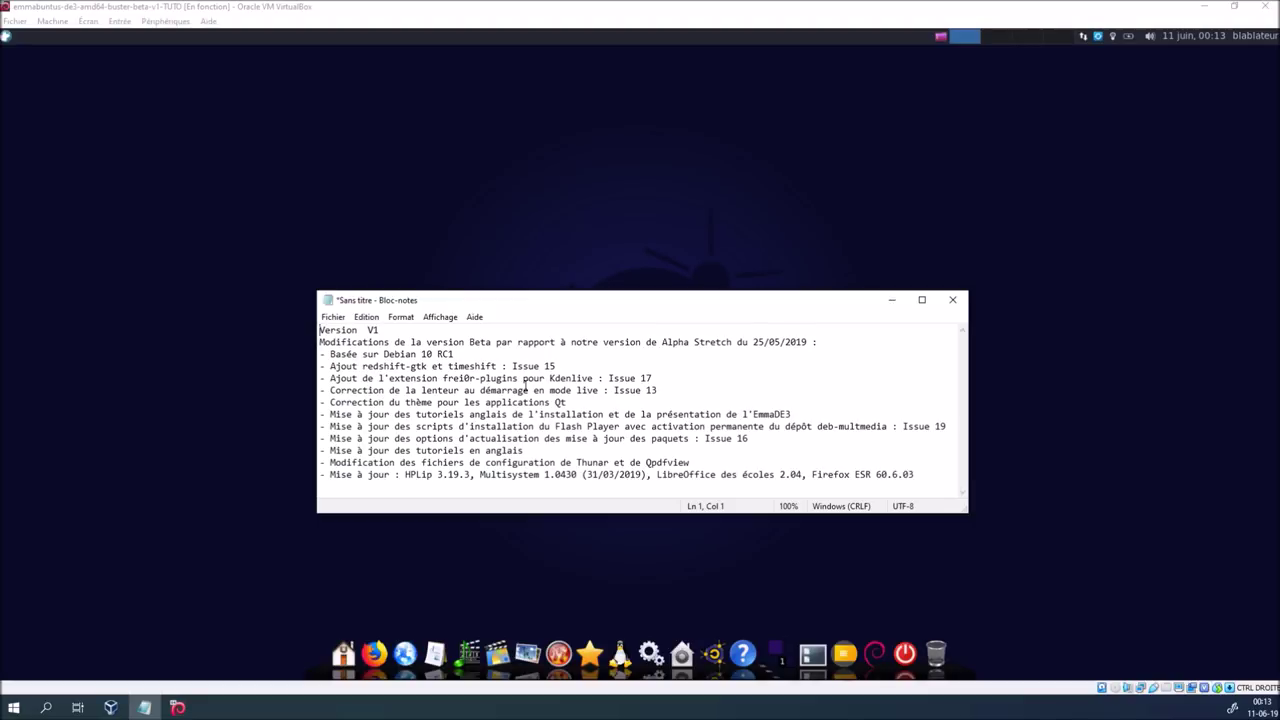
# Highlight the 'Correction de la lenteur au démarrage en mode live' line and raise the Notepad window slightly
pyautogui.moveTo(600, 390); pyautogui.dragTo(333, 393)
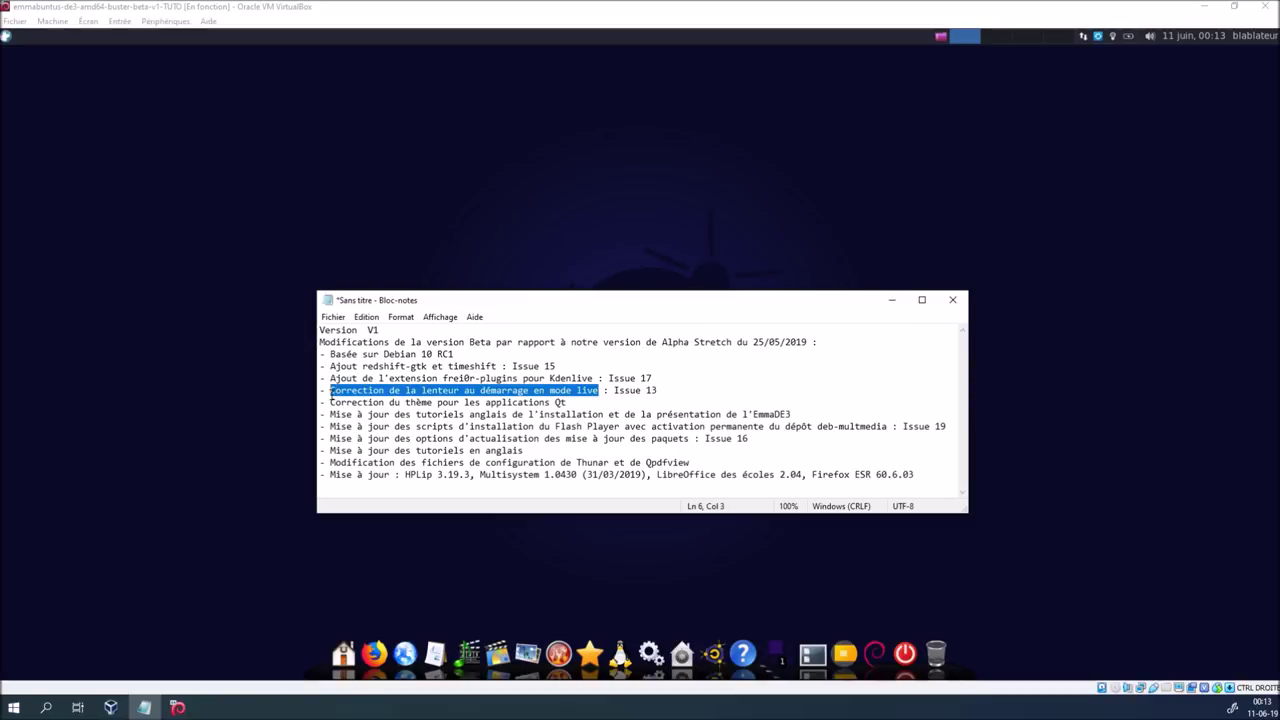
pyautogui.moveTo(331, 392); pyautogui.dragTo(567, 391)
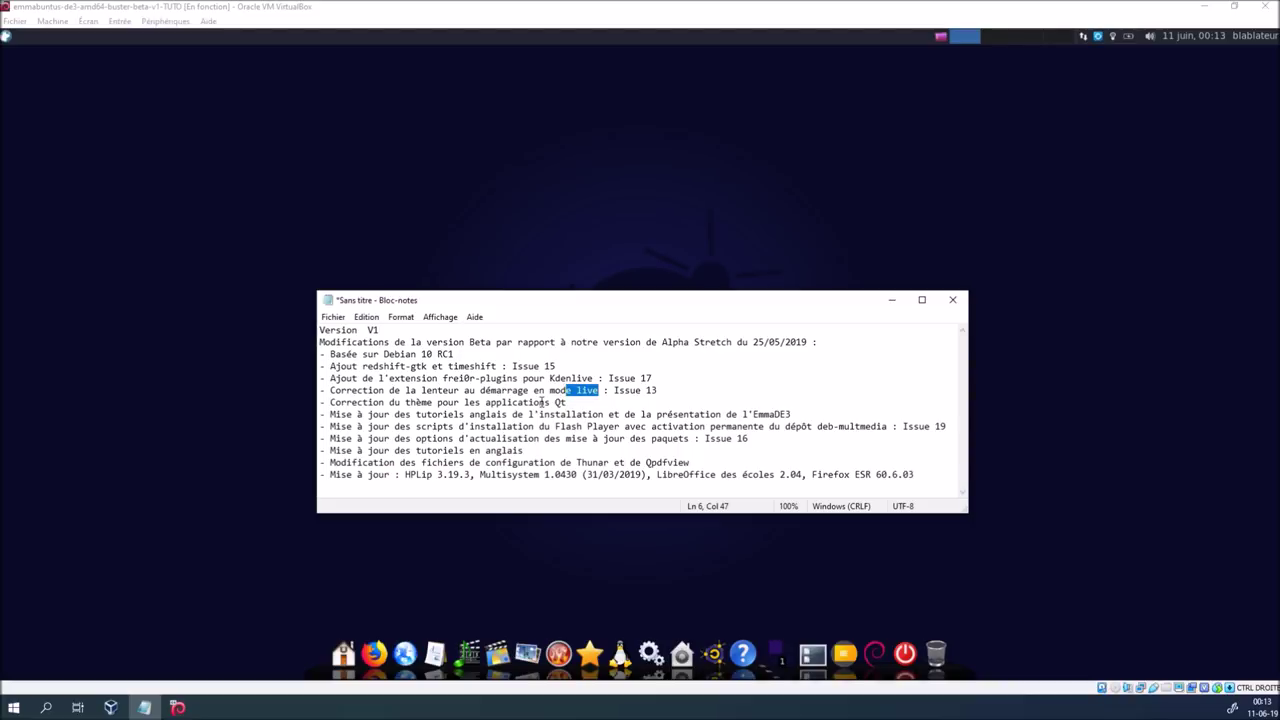
pyautogui.moveTo(522, 305); pyautogui.dragTo(510, 258)
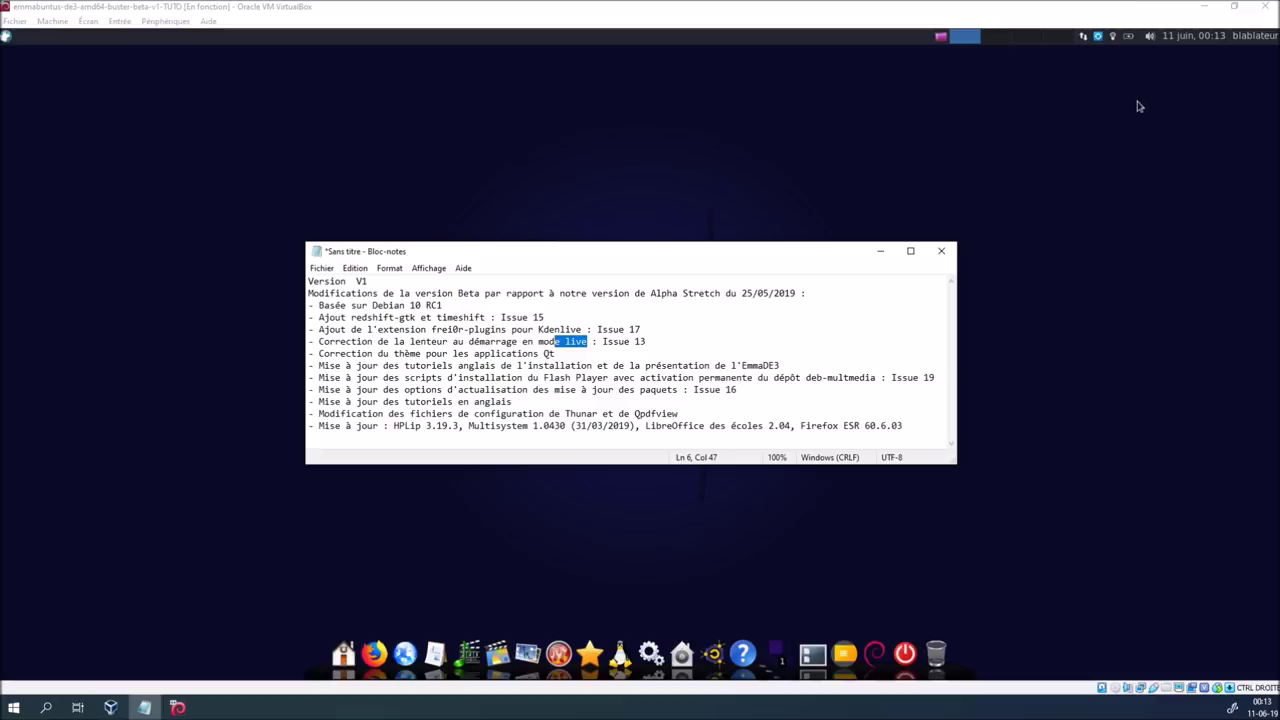
pyautogui.click(1099, 38)
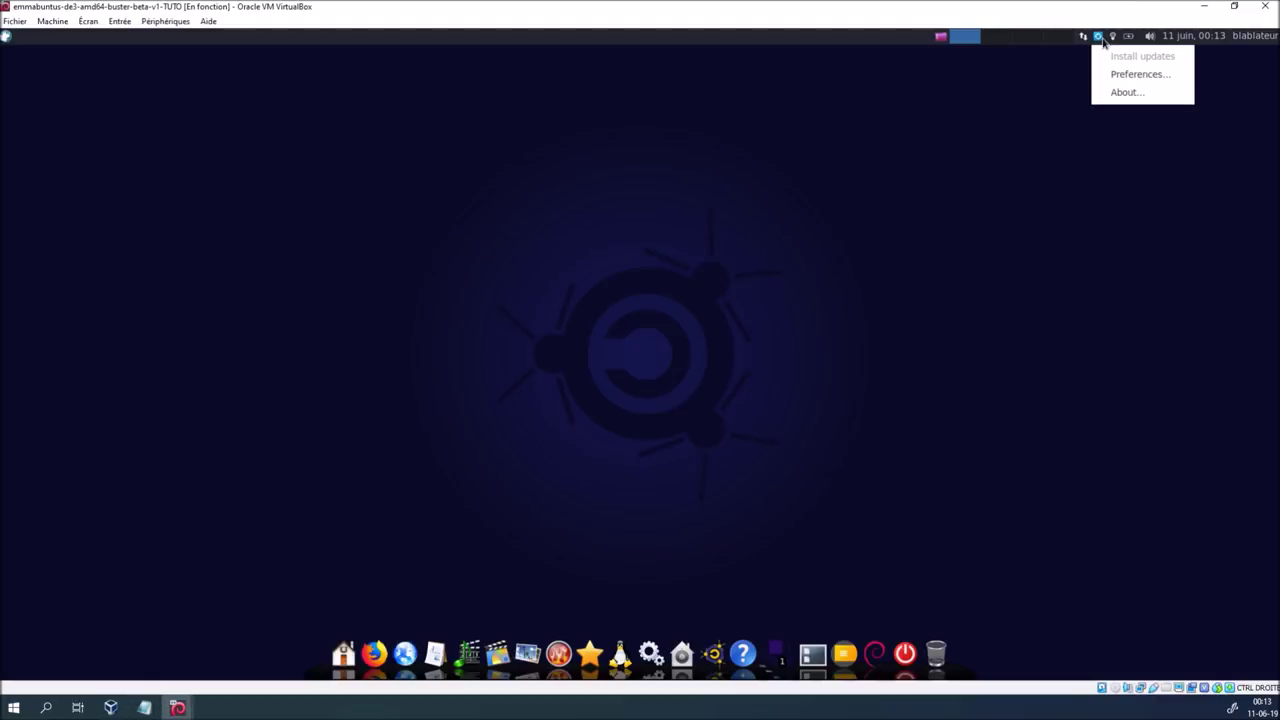
pyautogui.click(1115, 76)
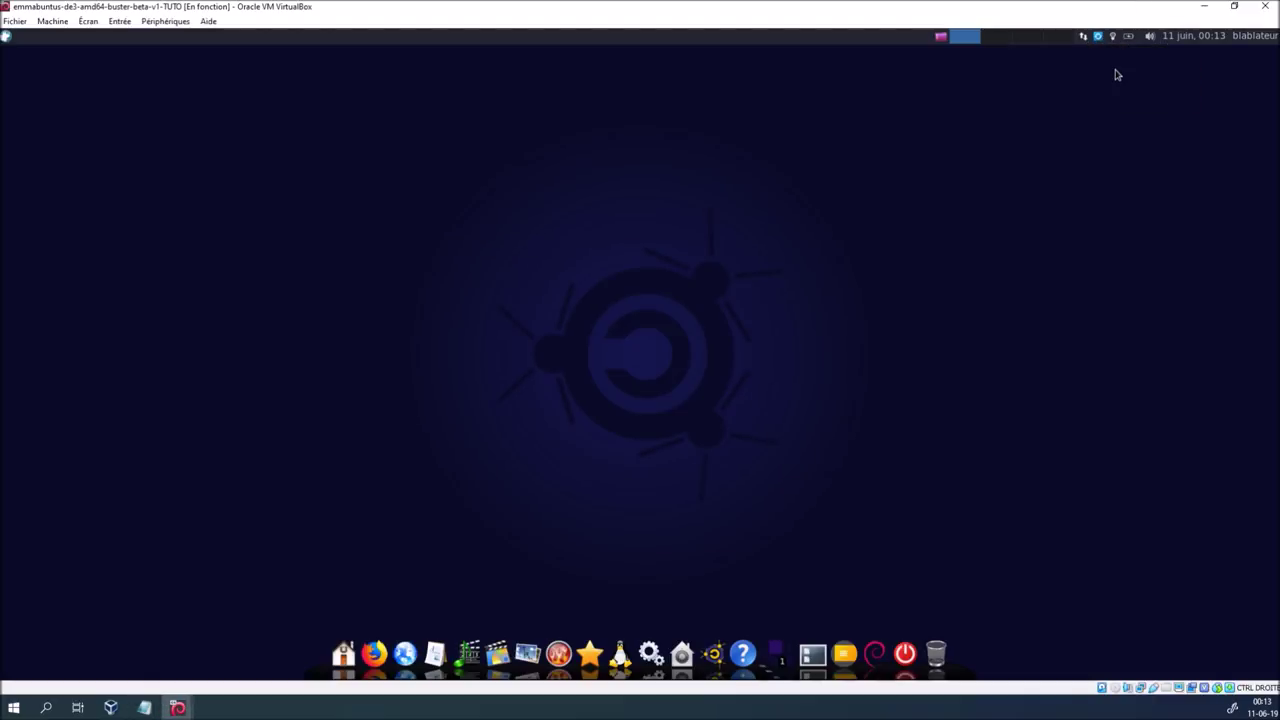
pyautogui.click(765, 394)
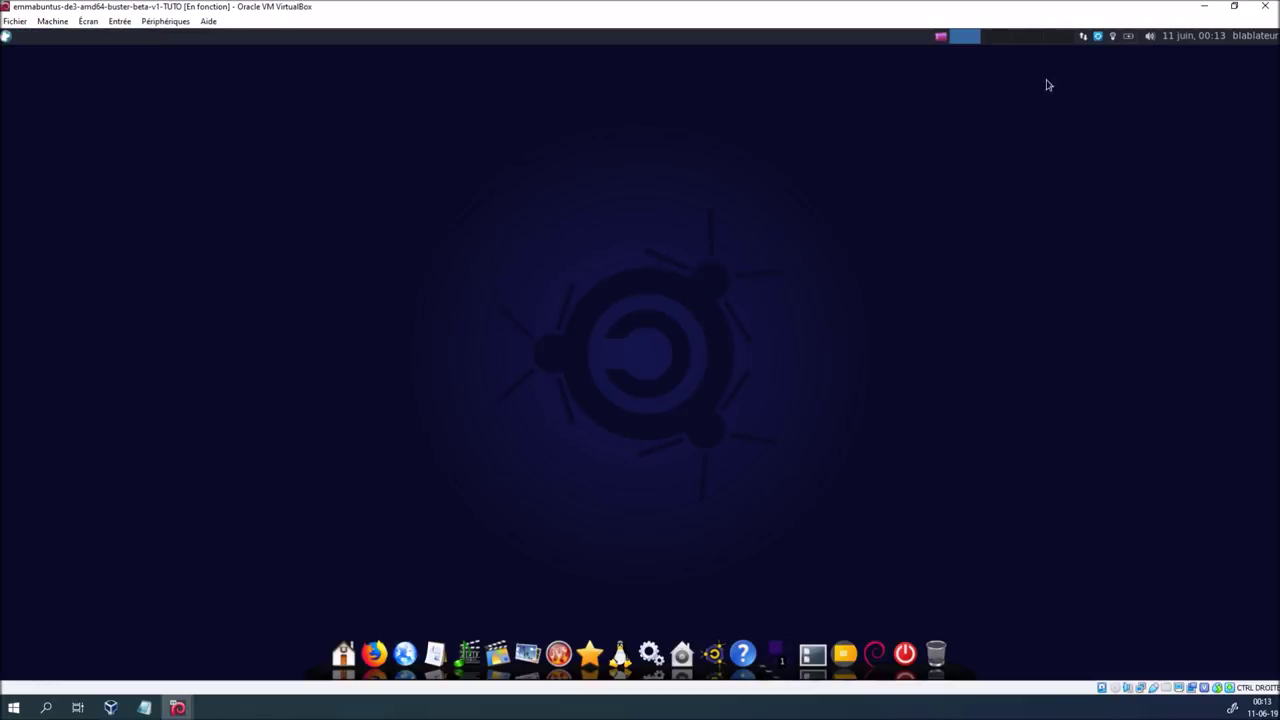
pyautogui.click(1099, 37)
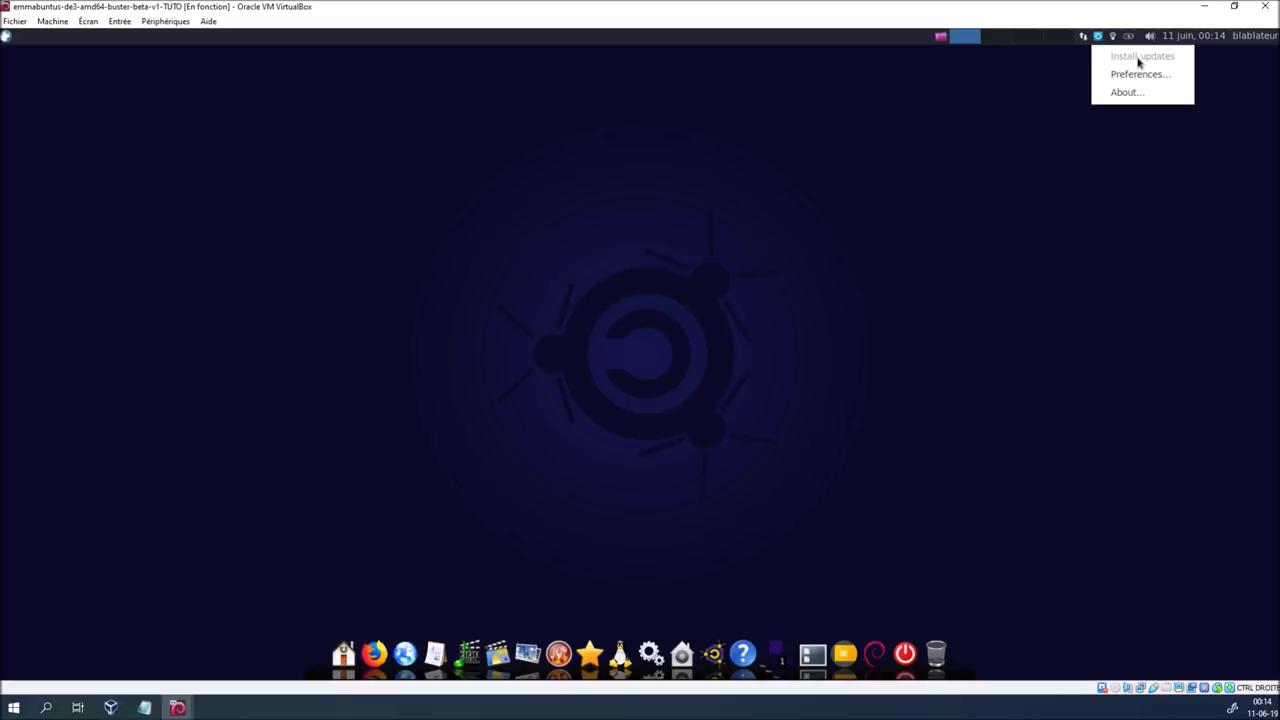
pyautogui.click(729, 220)
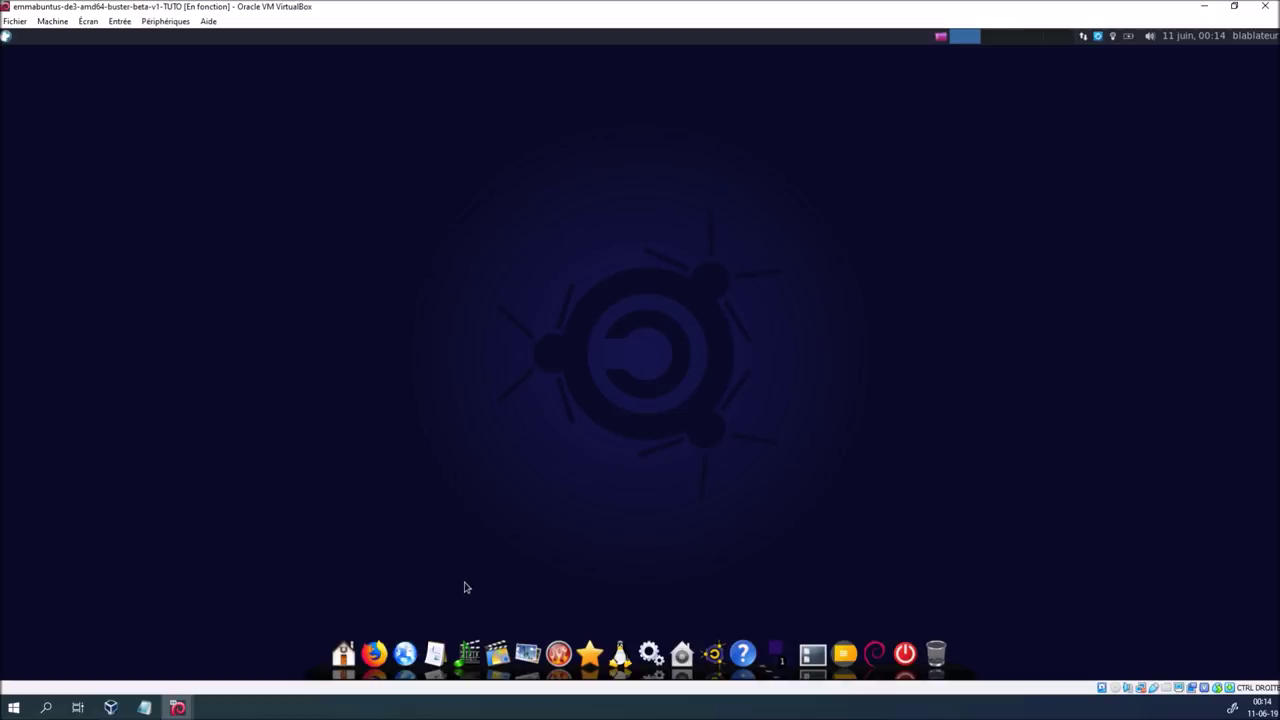
pyautogui.click(144, 708)
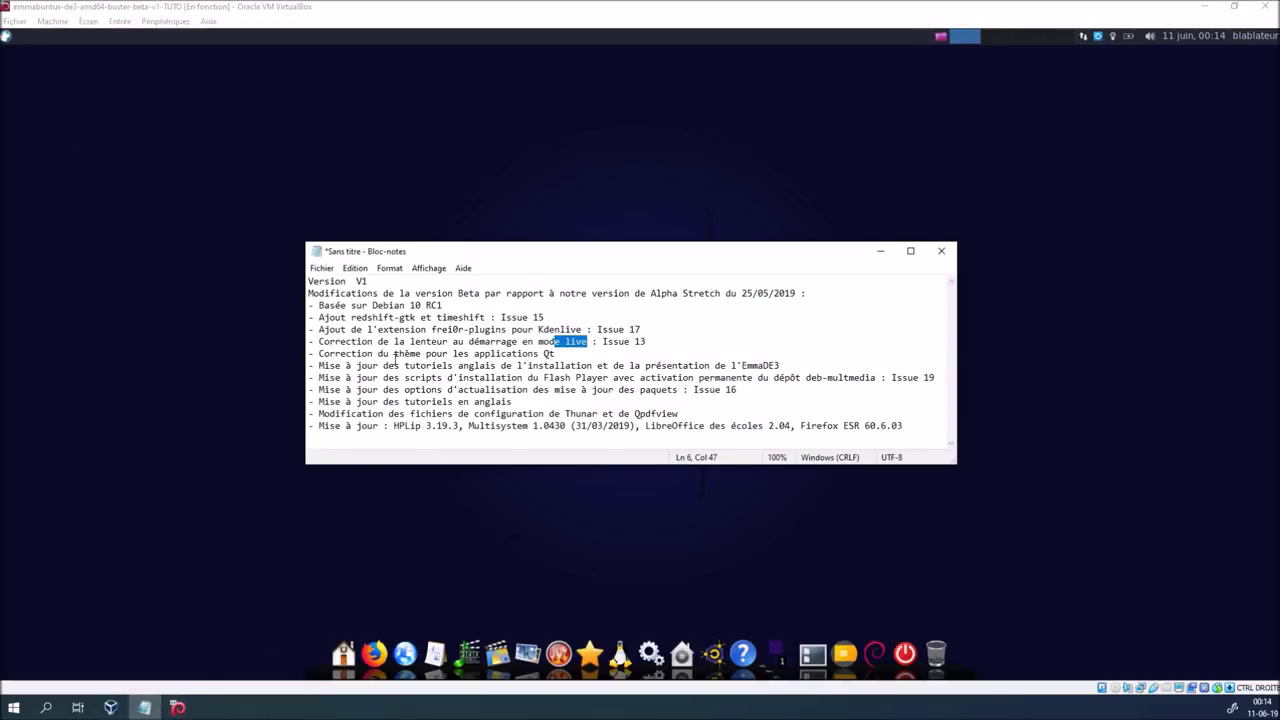
pyautogui.click(1097, 38)
pyautogui.click(491, 446)
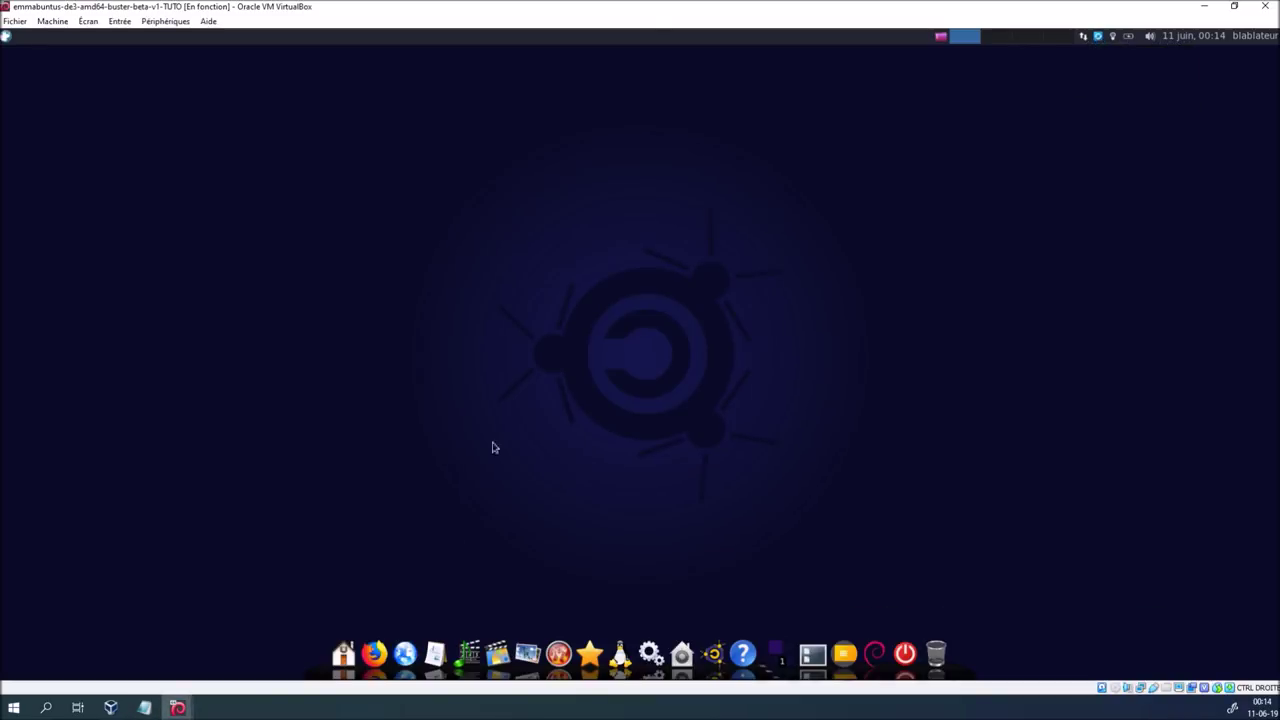
pyautogui.click(145, 708)
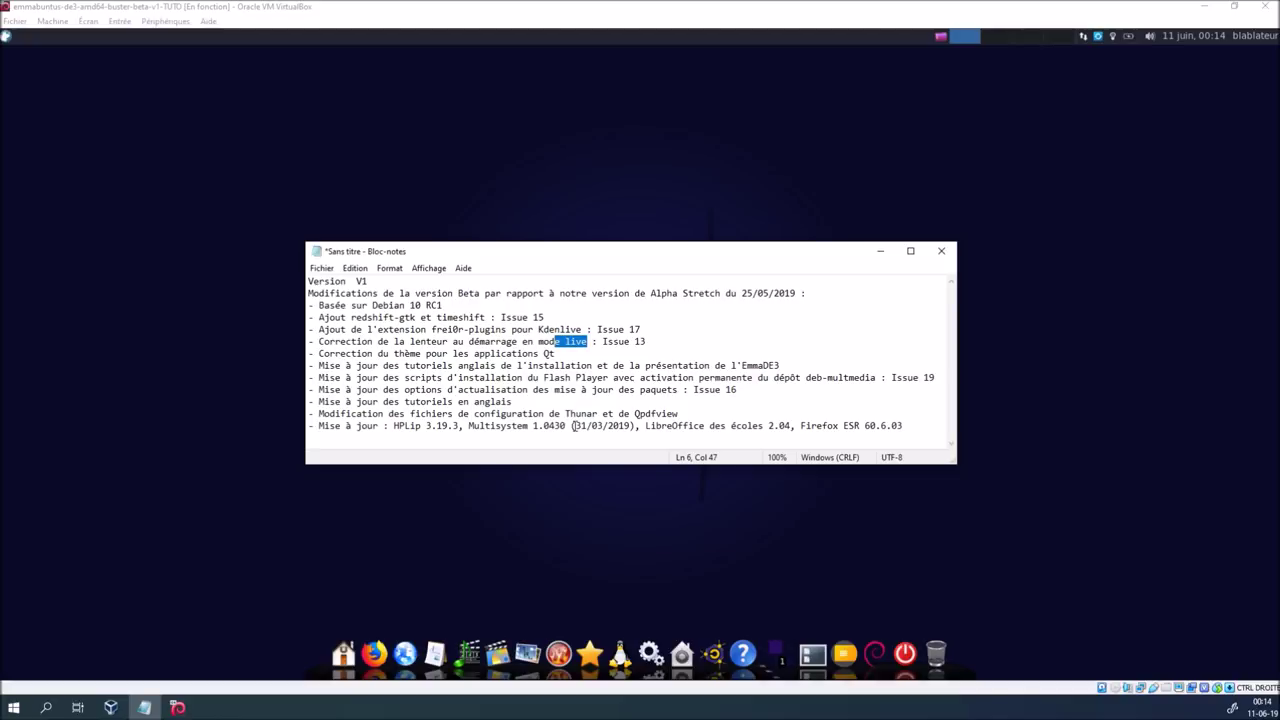
# Discard the Notepad notes ('Ne pas enregistrer'), check the update tray menu, then open the power dialog
pyautogui.click(942, 251)
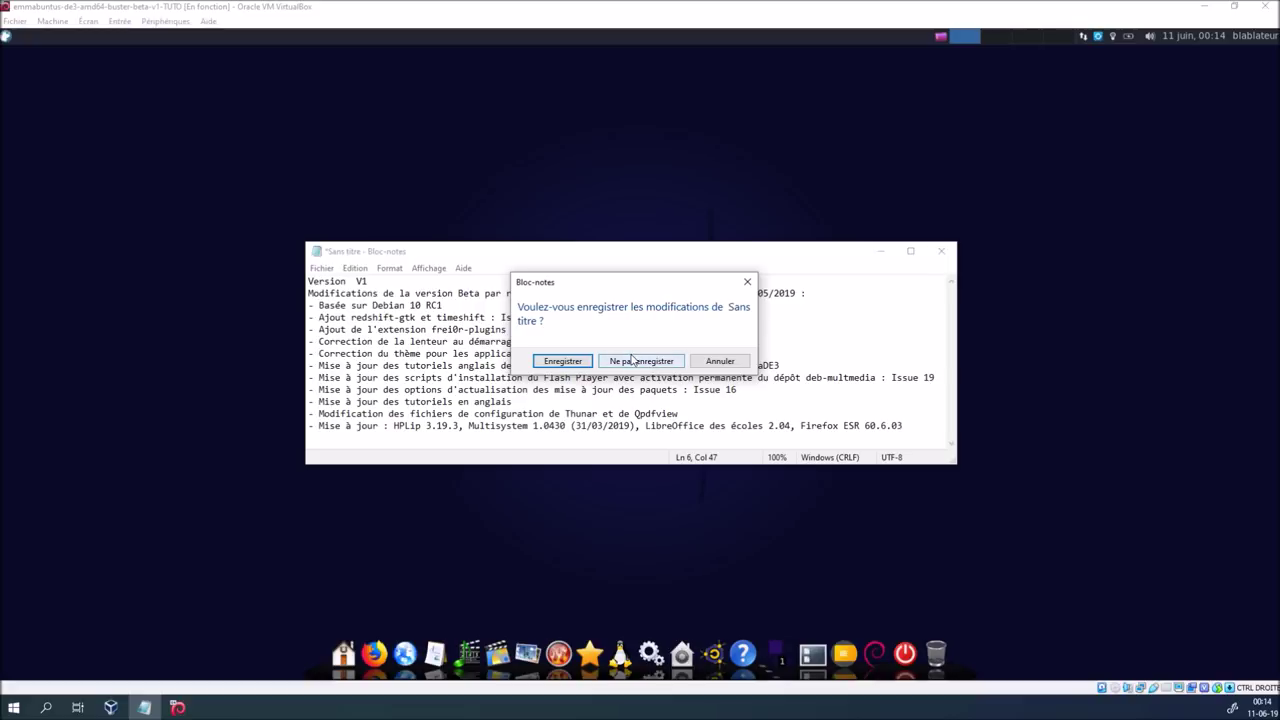
pyautogui.click(636, 362)
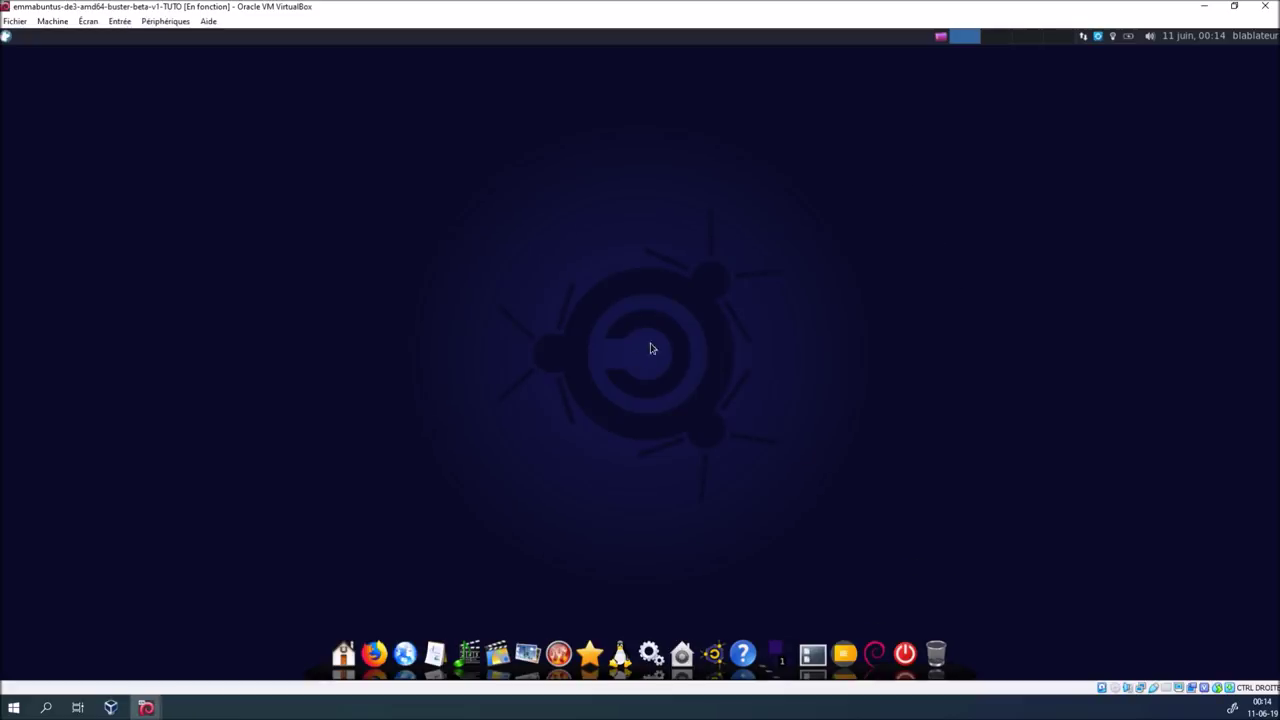
pyautogui.click(1099, 40)
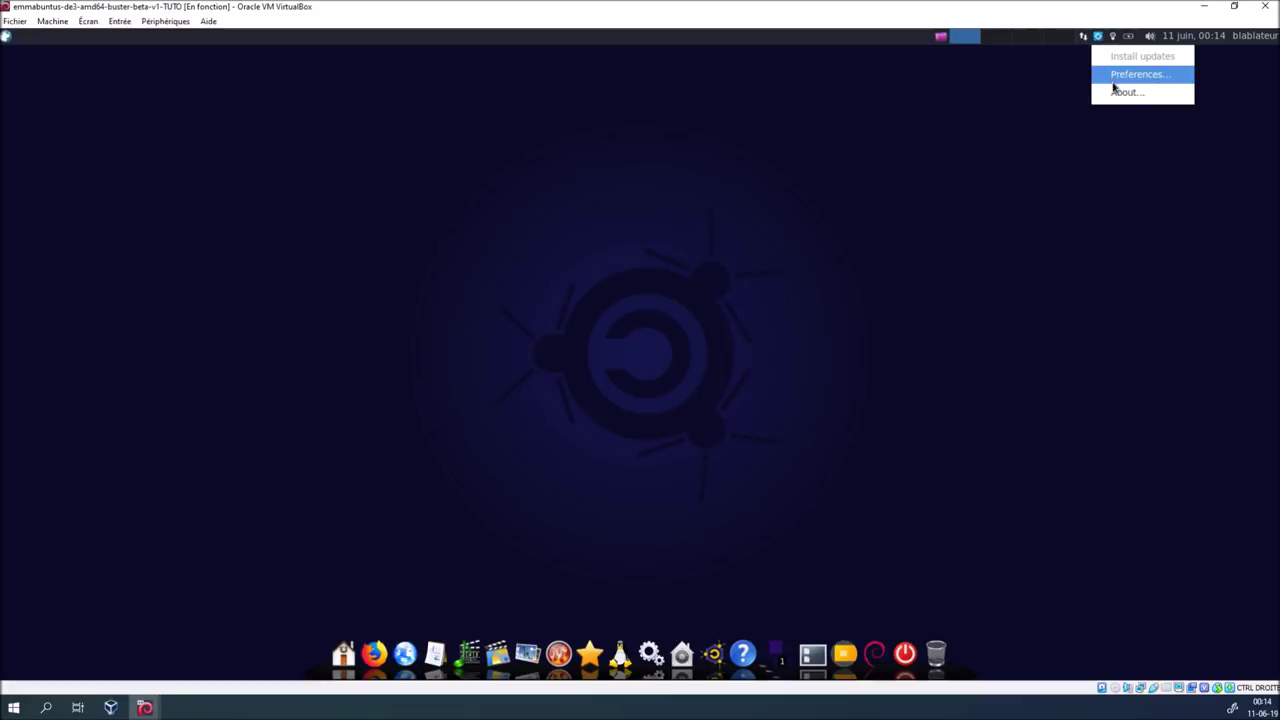
pyautogui.click(1099, 40)
pyautogui.click(1098, 40)
pyautogui.click(1148, 131)
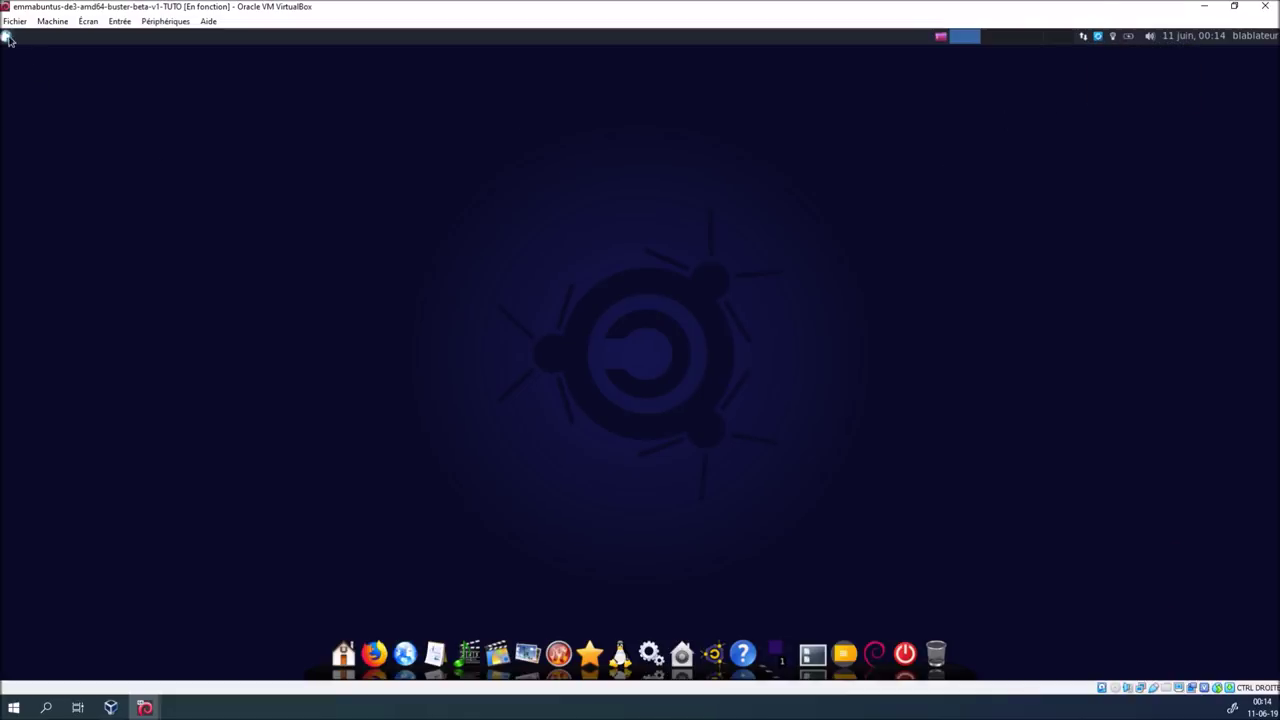
pyautogui.click(903, 643)
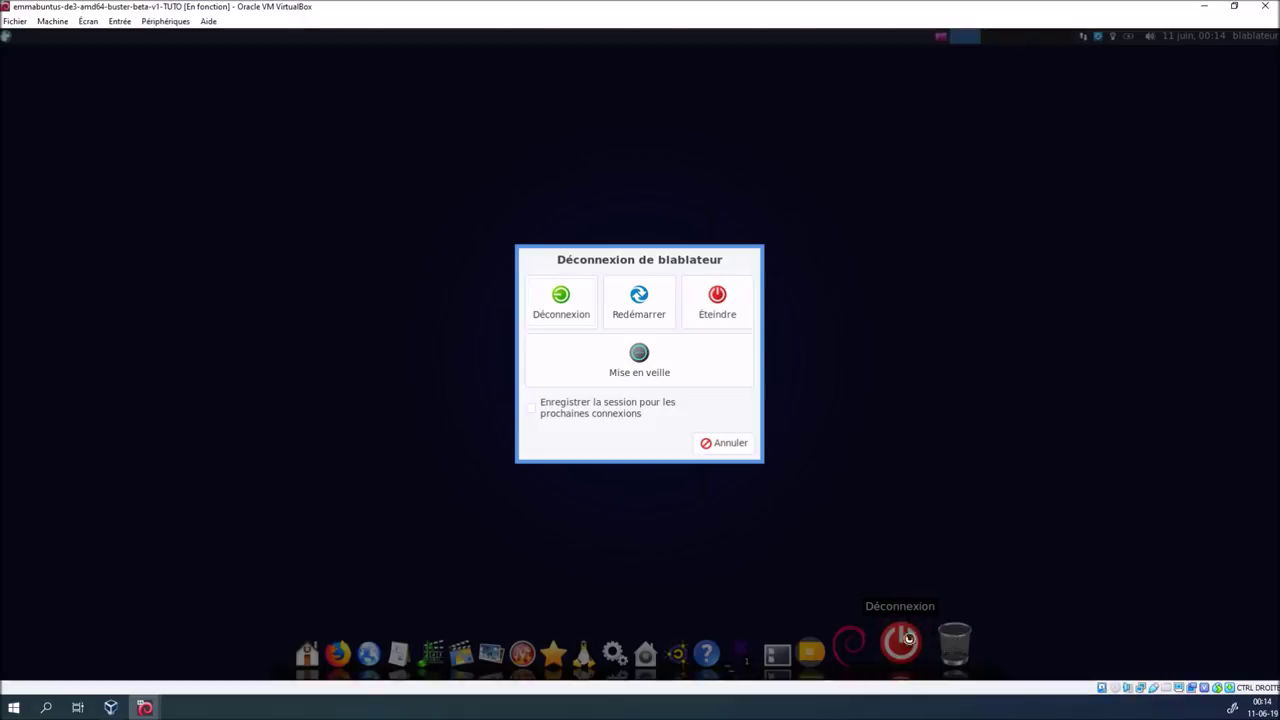
# Restart the TUTO guest and switch to the TUTO2 machine's window
pyautogui.click(659, 312)
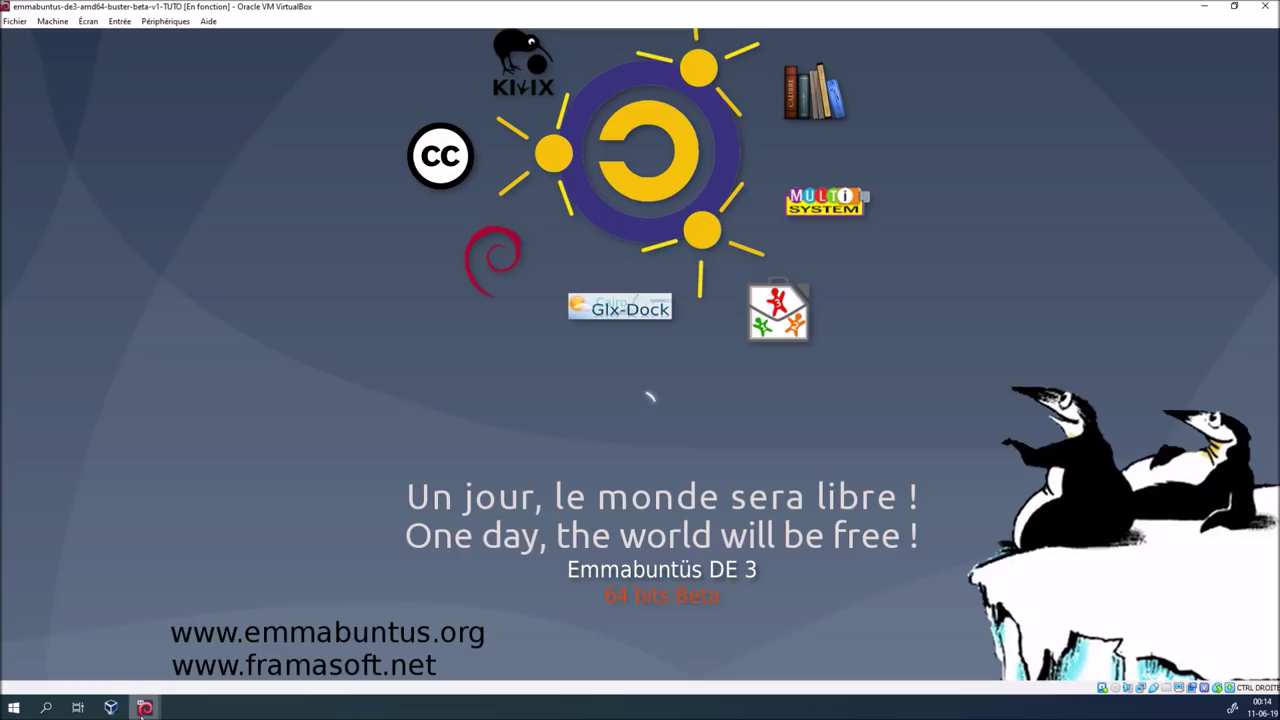
pyautogui.moveTo(143, 709)
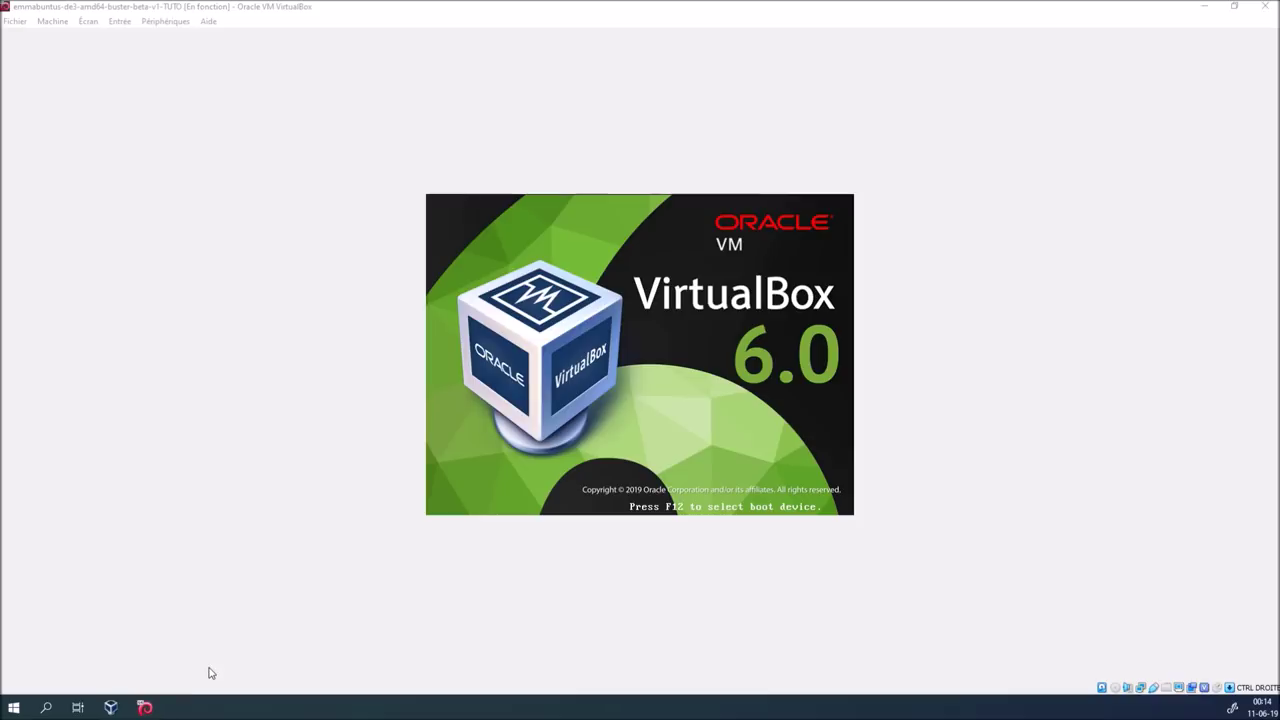
pyautogui.click(217, 646)
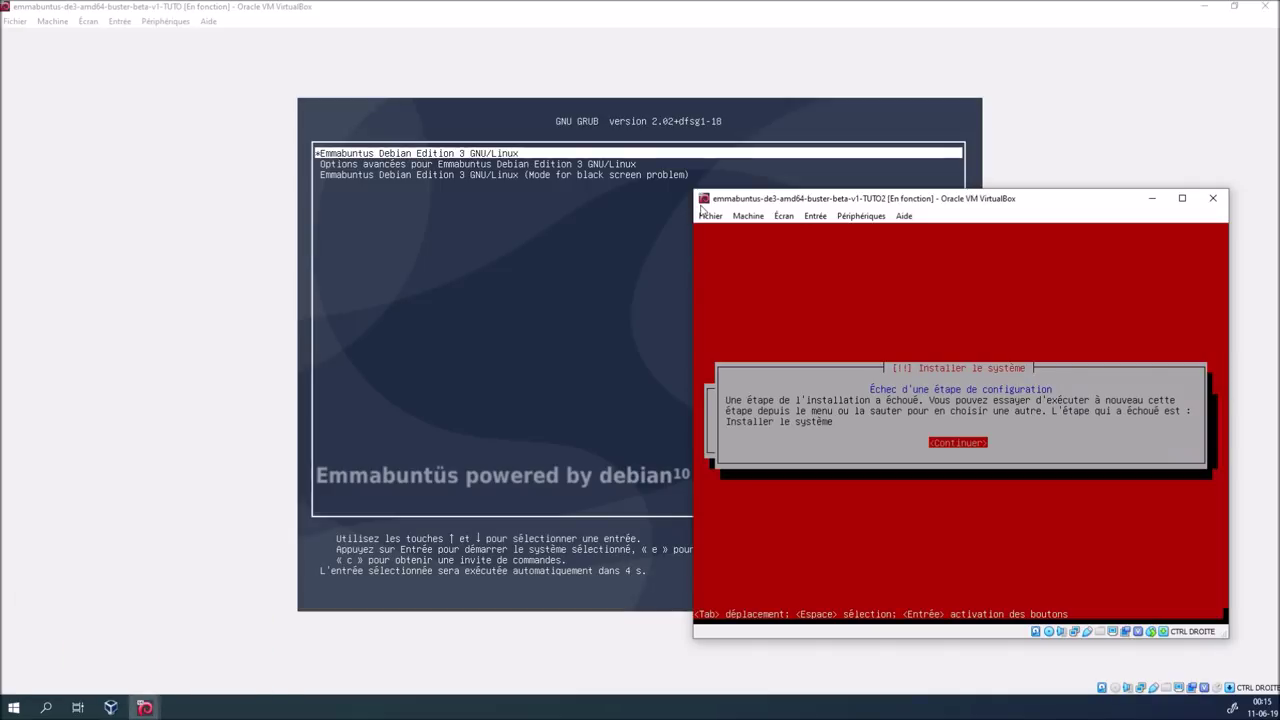
# Power off TUTO2 with 'Éteindre la machine' and open its options in the manager
pyautogui.click(1211, 201)
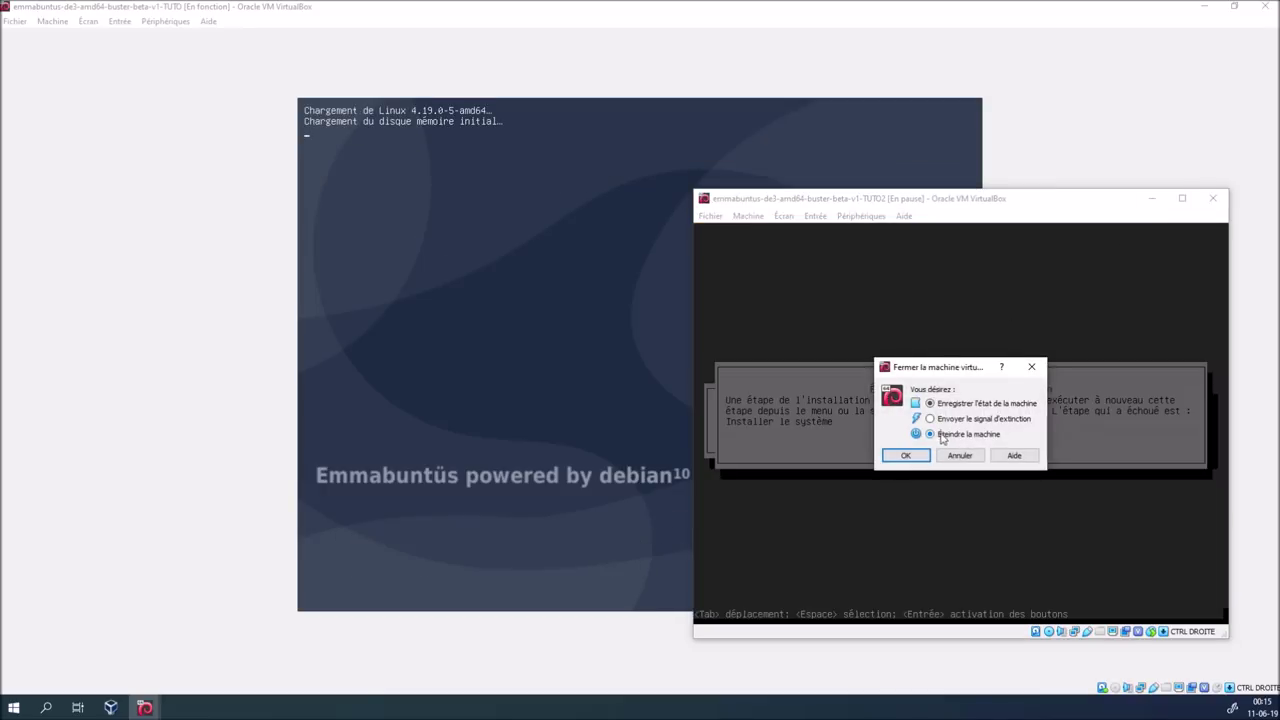
pyautogui.click(905, 456)
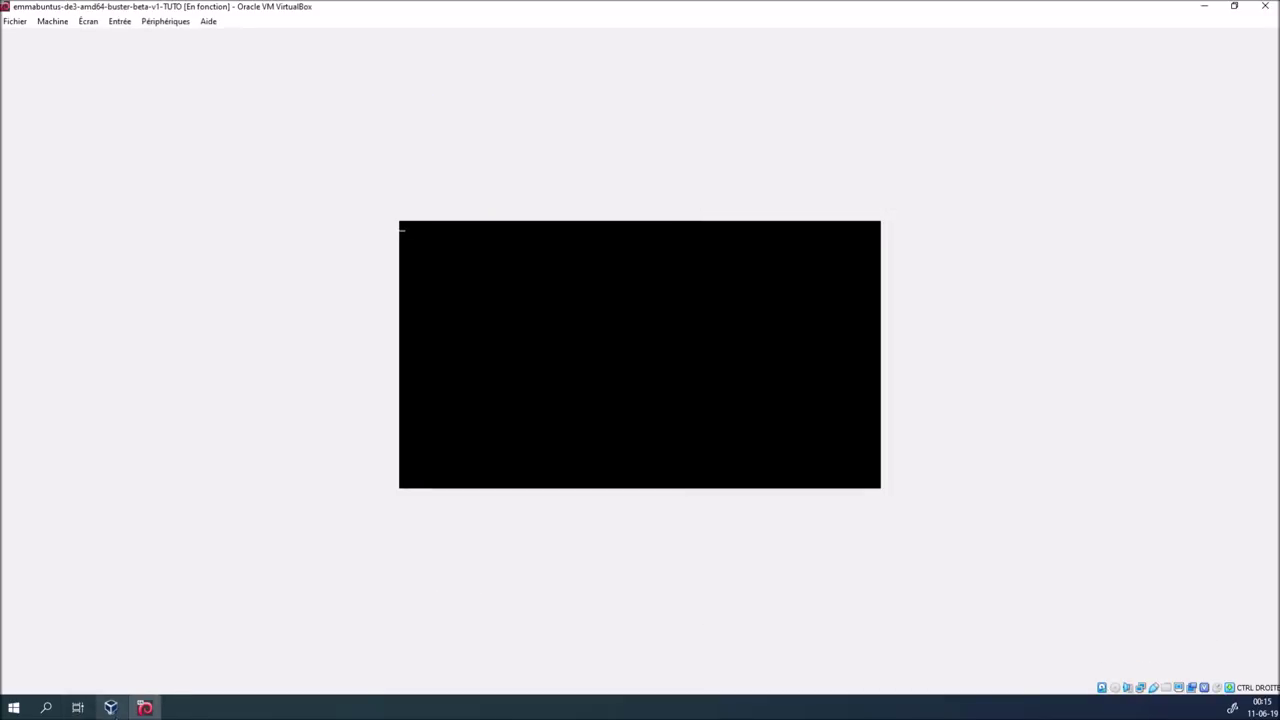
pyautogui.click(113, 709)
pyautogui.rightClick(177, 148)
# Remove TUTO2 choosing 'Supprimer tous les fichiers', then return to the TUTO guest window
pyautogui.click(230, 211)
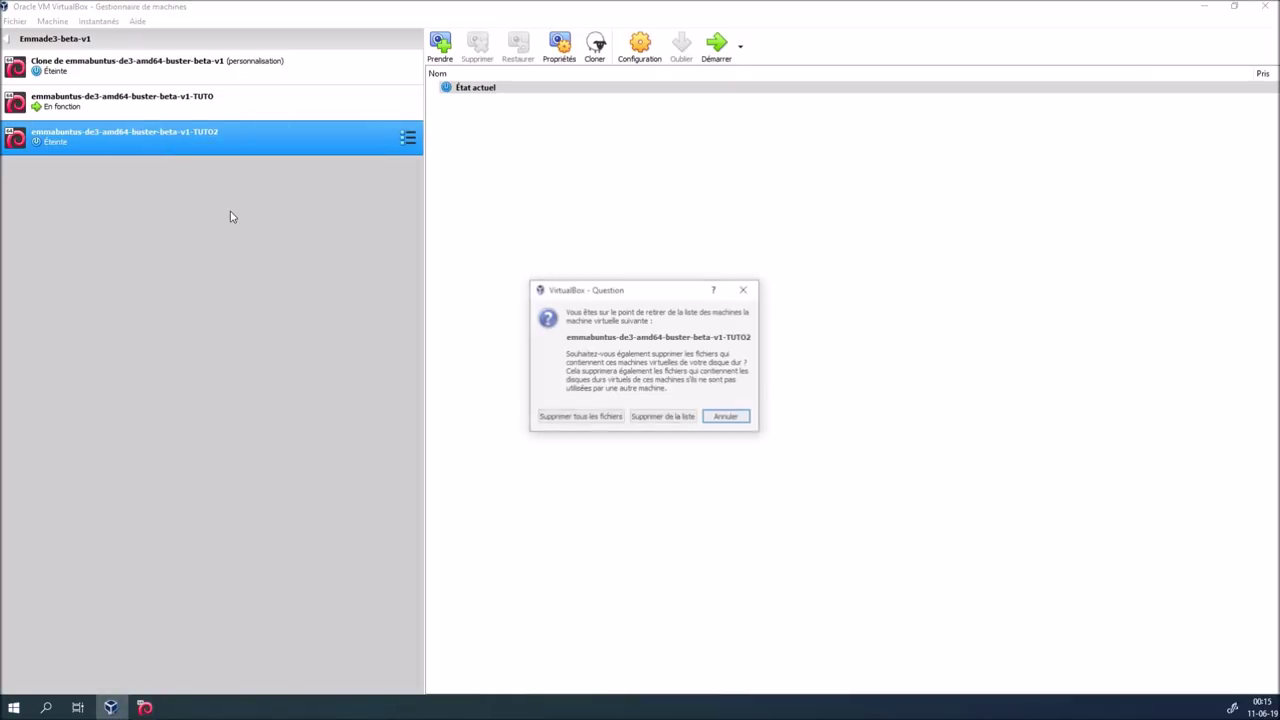
pyautogui.click(590, 420)
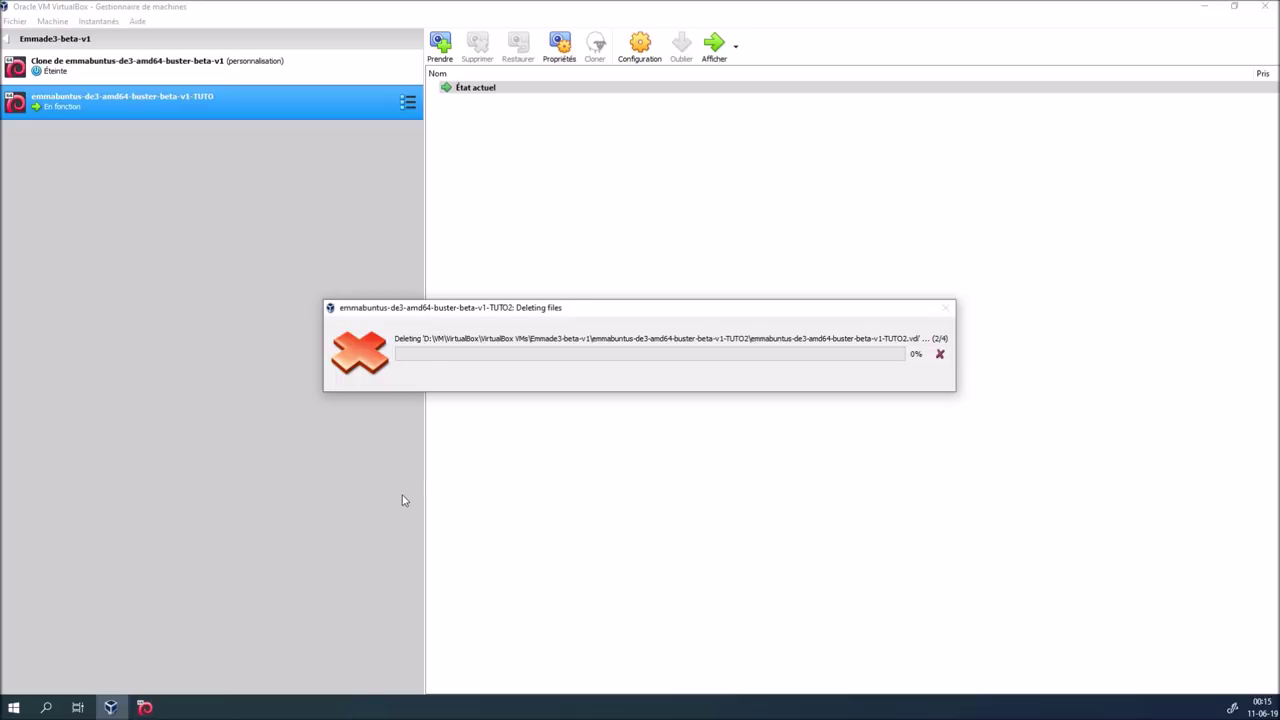
pyautogui.click(150, 704)
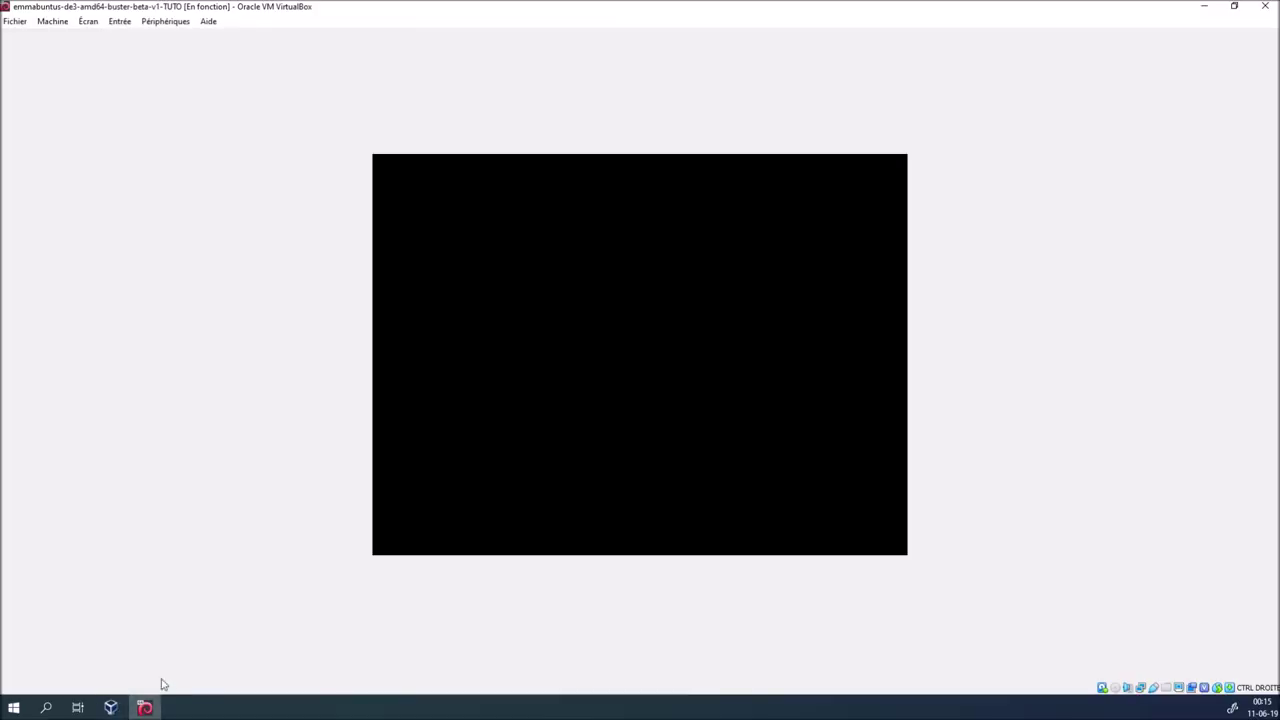
# Sign in to the rebooted TUTO guest with the account password, then show the VirtualBox Manager
pyautogui.moveTo(120, 709)
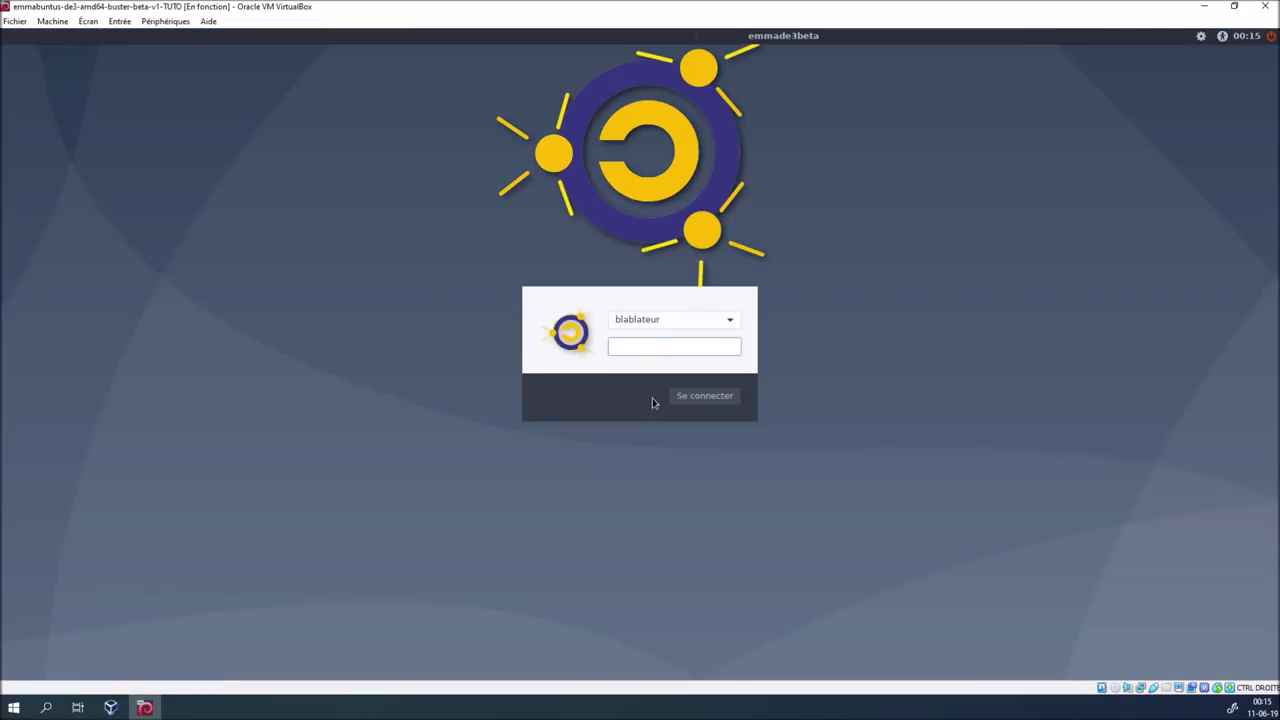
pyautogui.write('•')
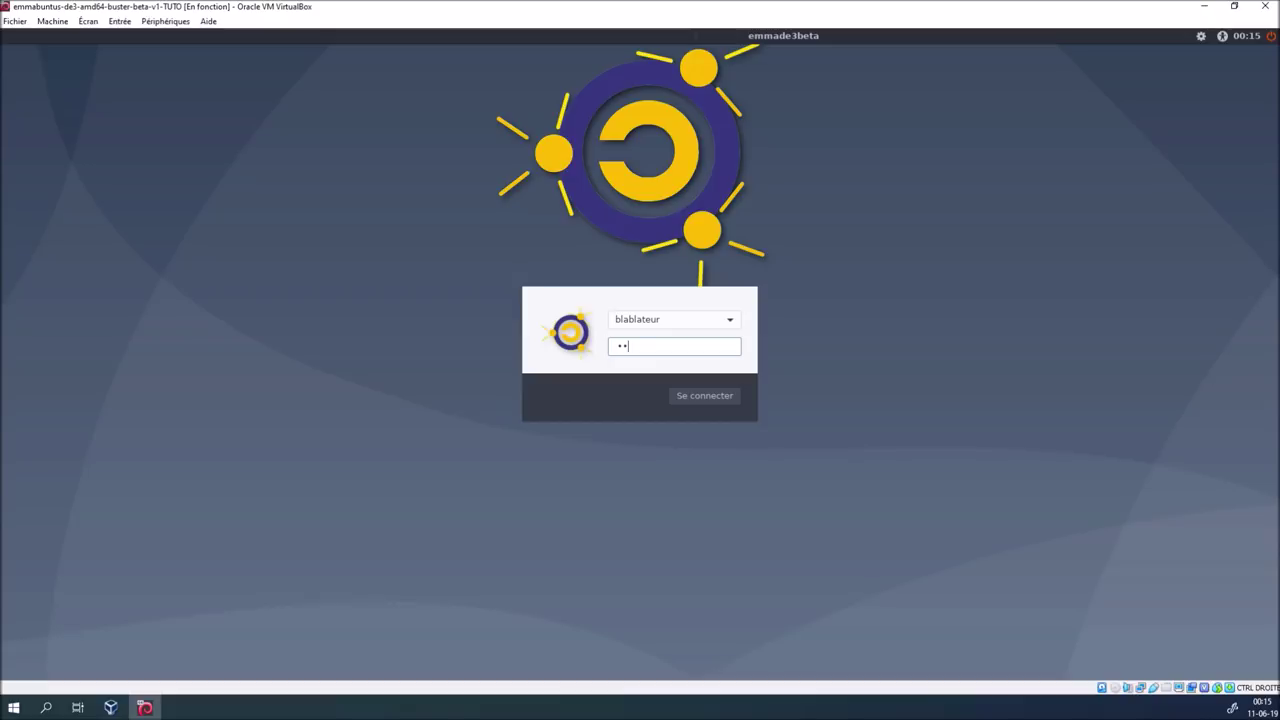
pyautogui.write('••••')
pyautogui.press('Return')
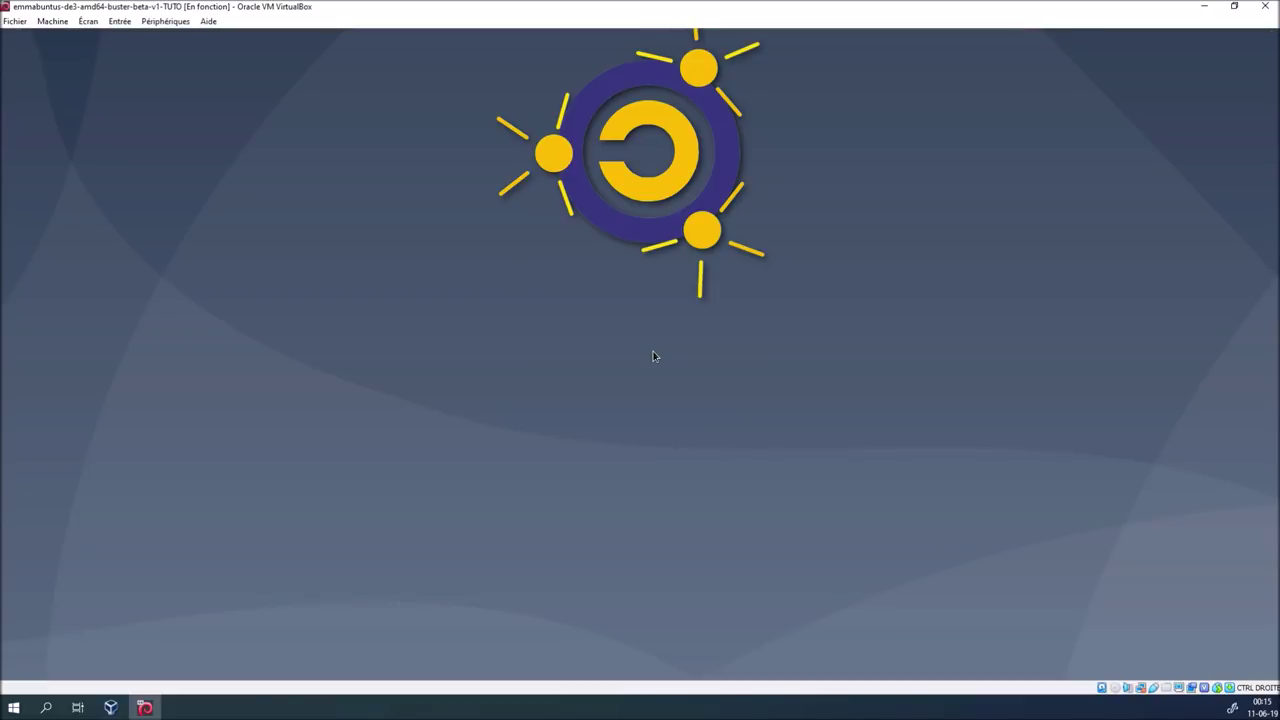
pyautogui.click(111, 706)
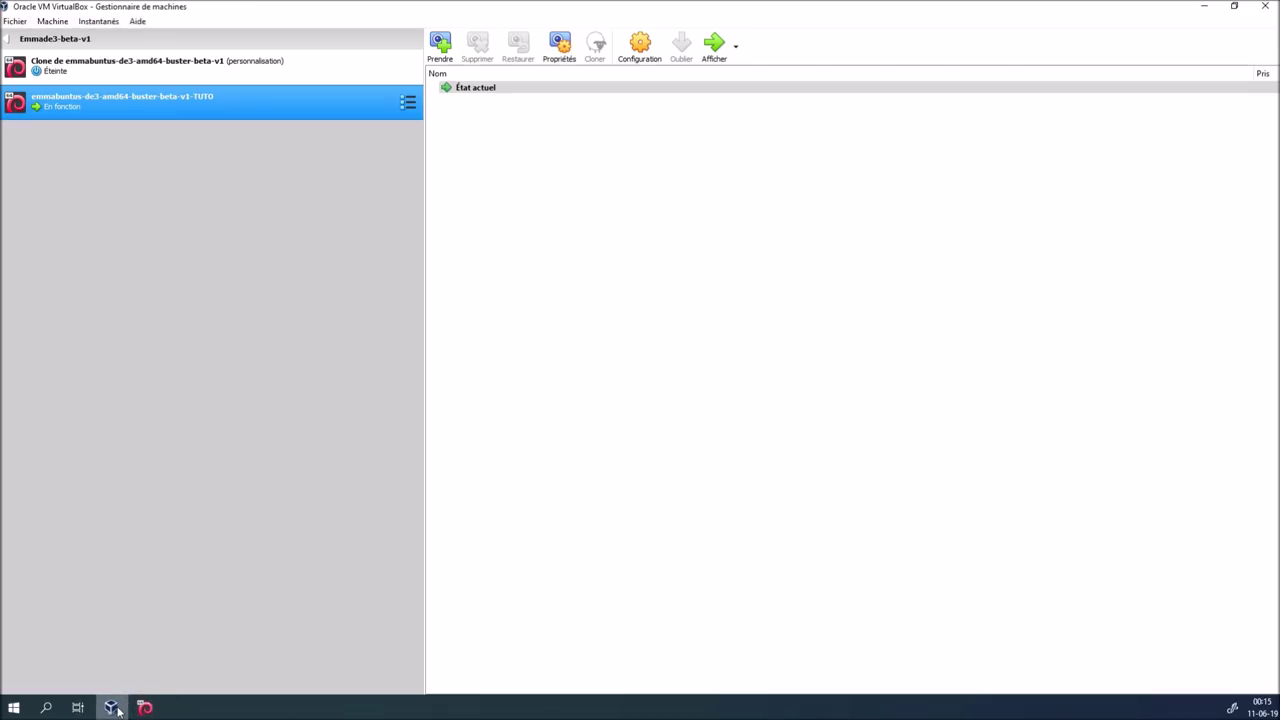
# Start the Clone de emmabuntus-de3-amd64-buster-beta-v1 machine and close the TUTO guest's welcome window
pyautogui.click(286, 62)
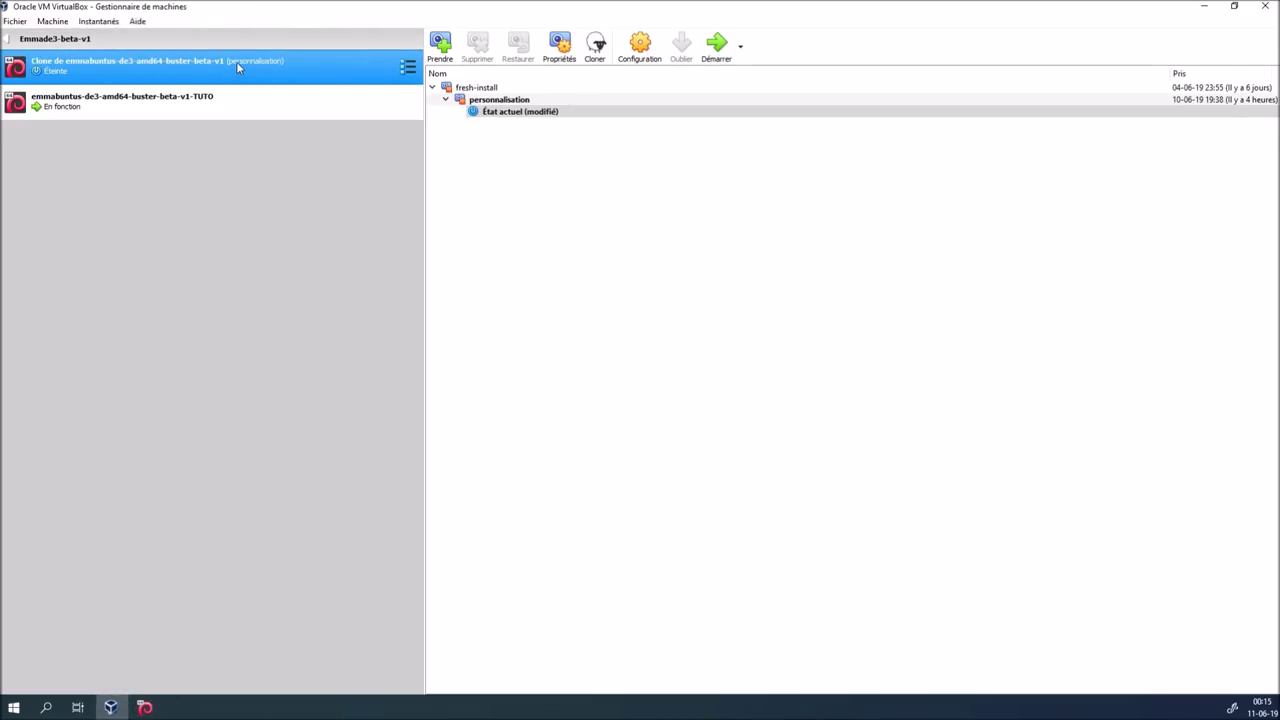
pyautogui.click(716, 44)
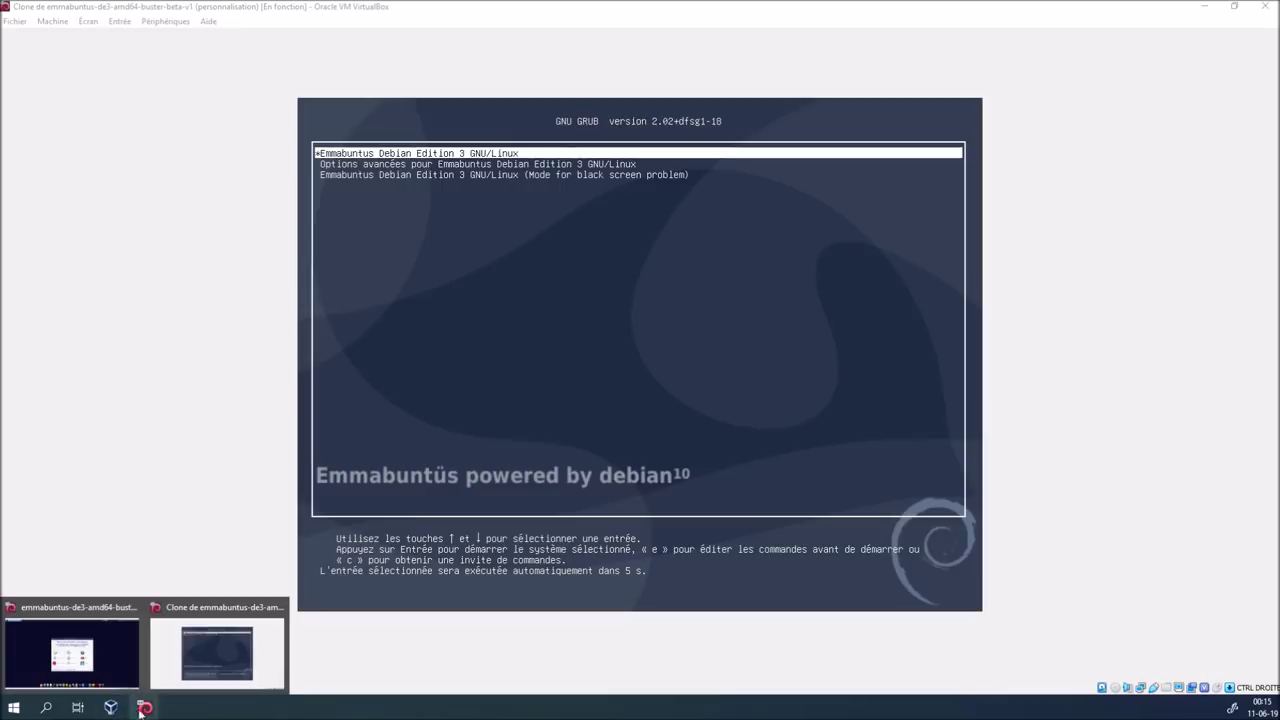
pyautogui.click(104, 663)
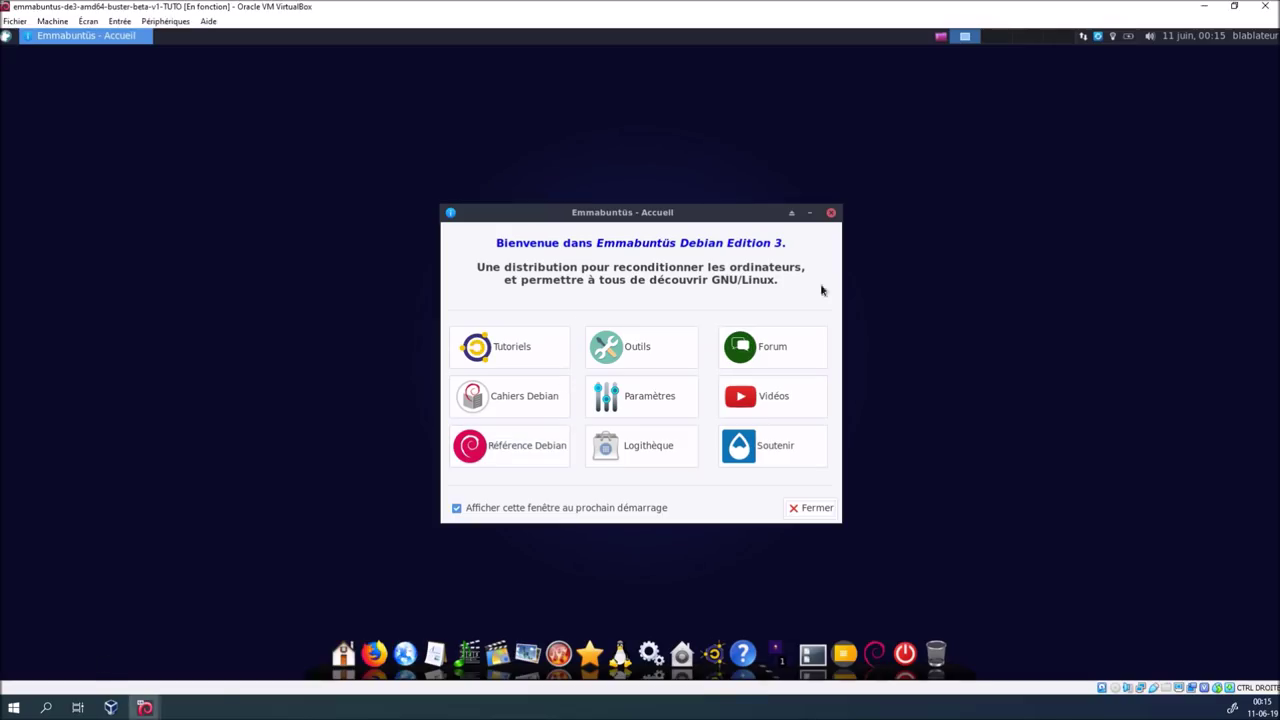
pyautogui.click(811, 510)
# Open and close the TUTO guest's update notifier tray menu twice
pyautogui.rightClick(1097, 37)
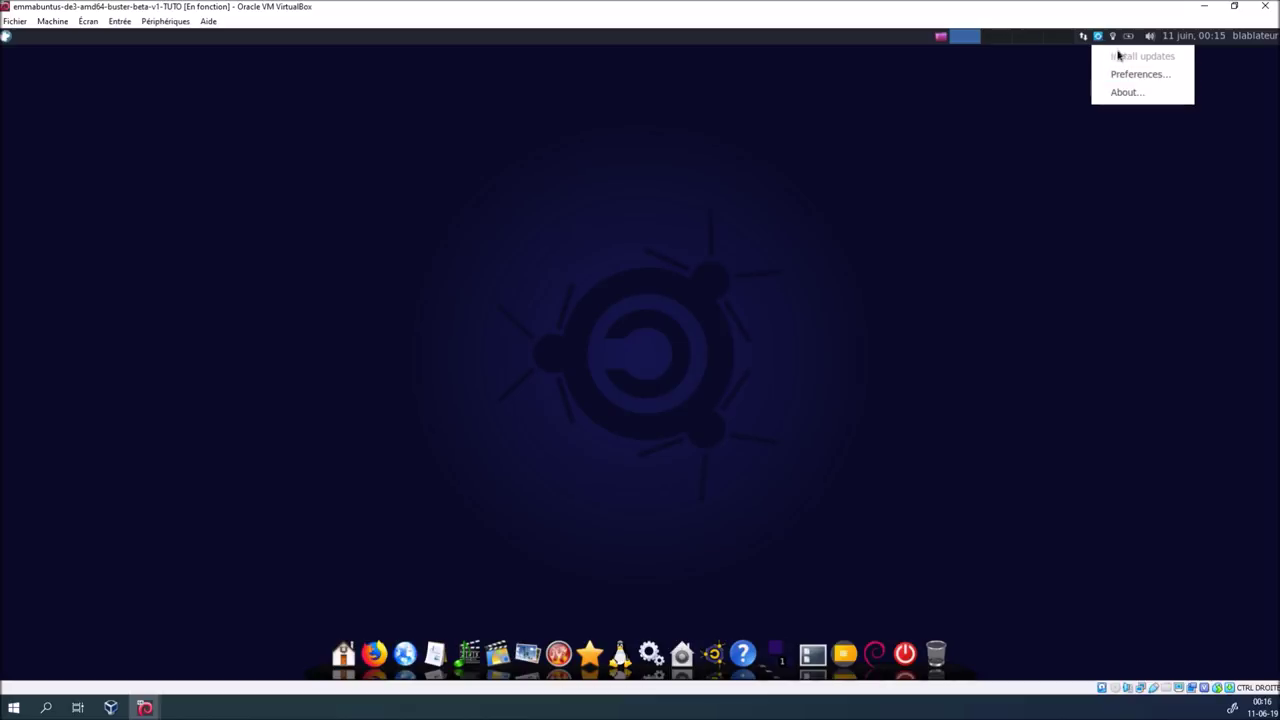
pyautogui.click(1075, 71)
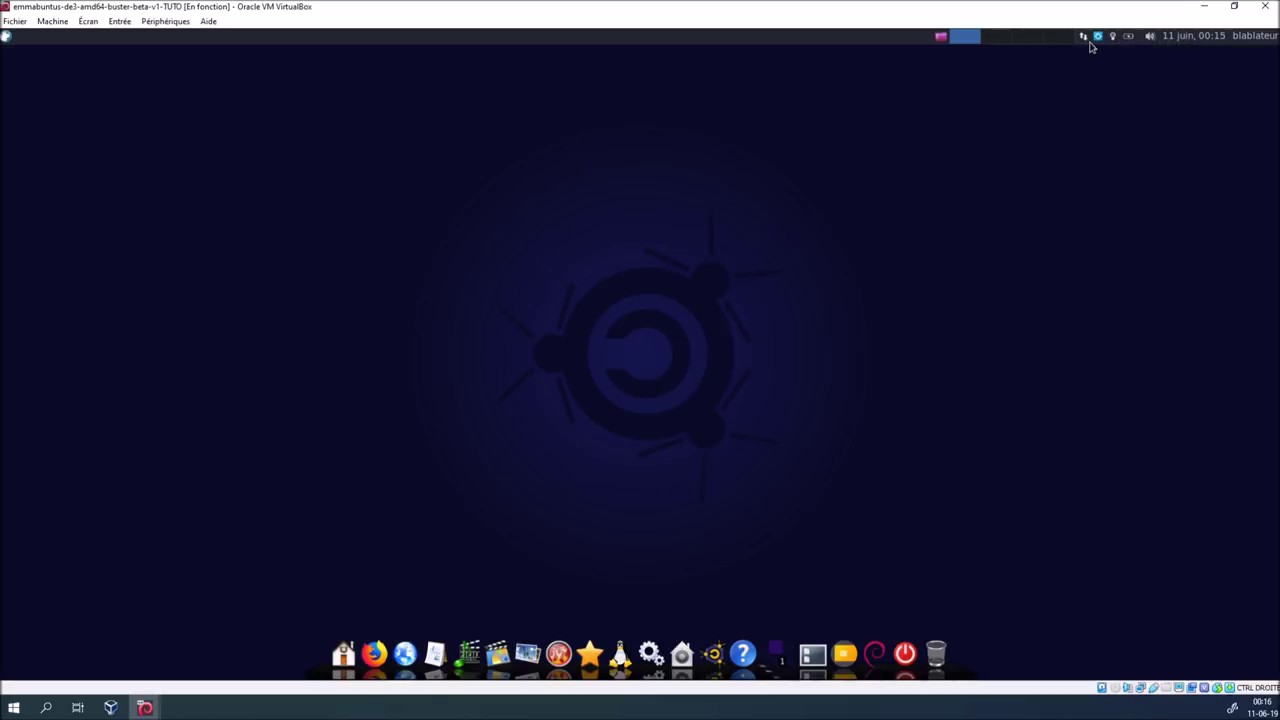
pyautogui.click(1097, 37)
pyautogui.click(843, 177)
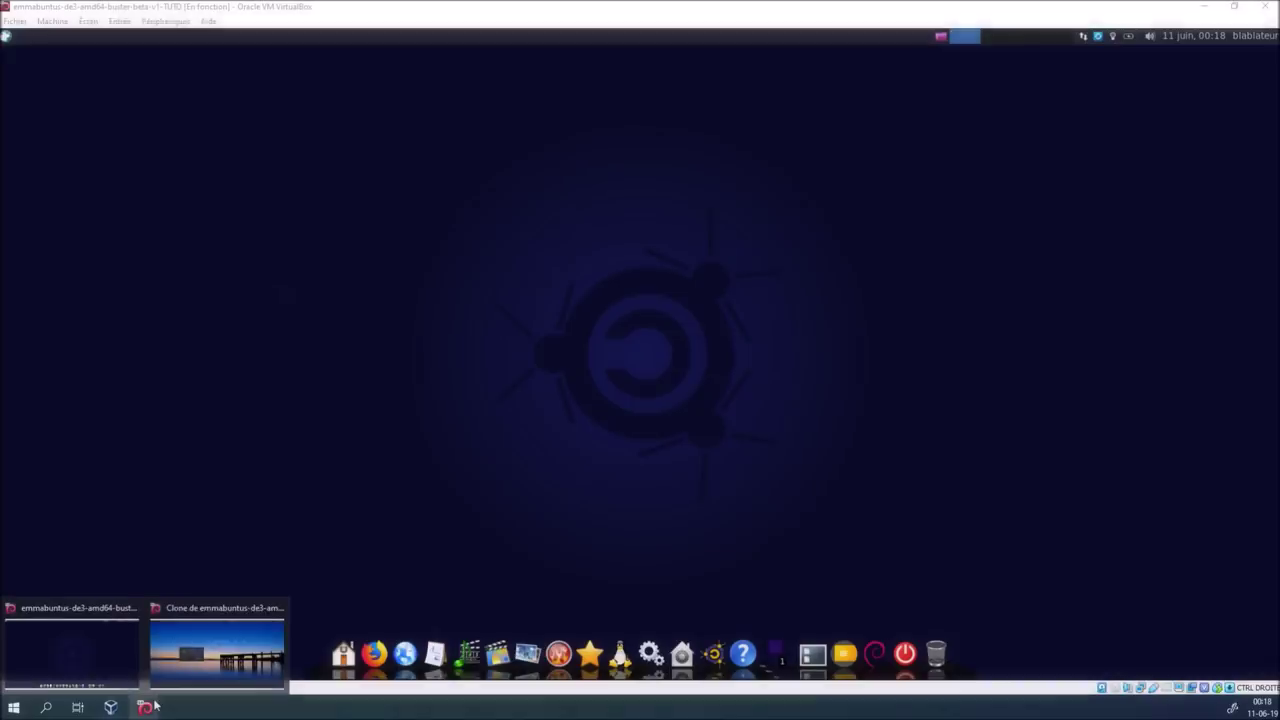
# Tile the windows: Clone machine on the right half, TUTO guest on the left half
pyautogui.click(197, 662)
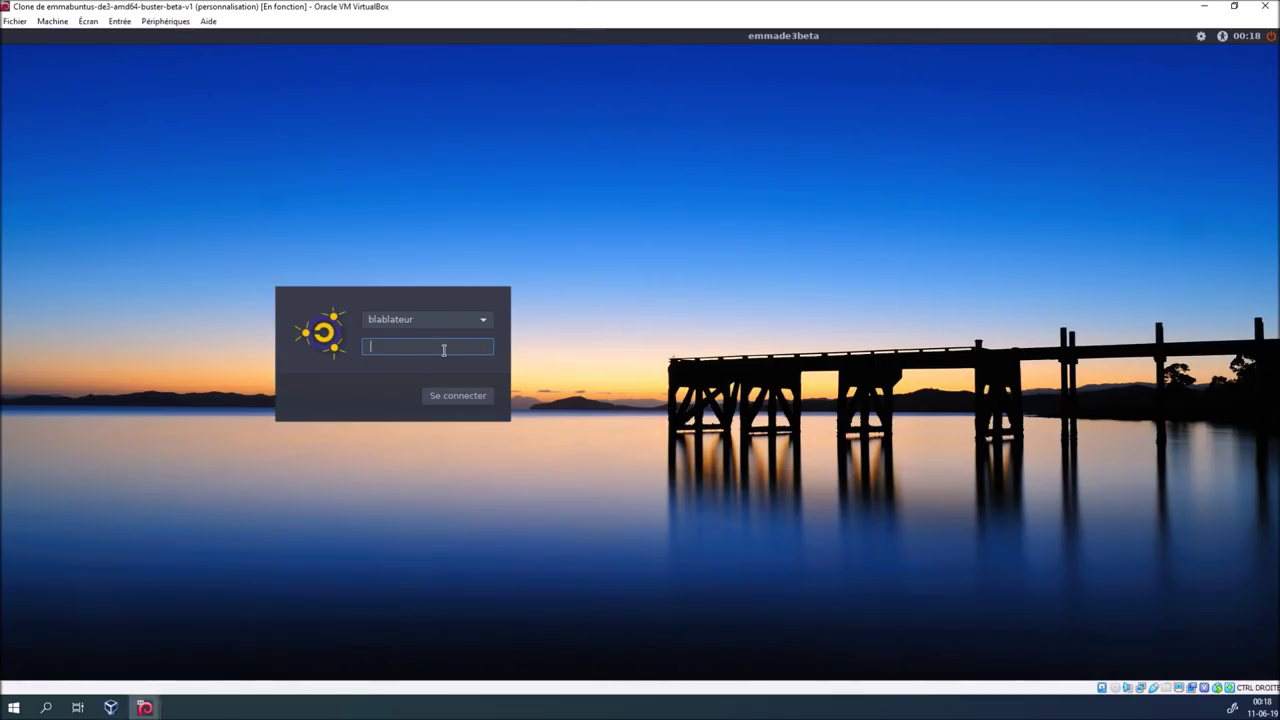
pyautogui.moveTo(503, 11)
pyautogui.mouseDown()
pyautogui.moveTo(989, 257)
pyautogui.moveTo(1279, 259)
pyautogui.mouseUp()
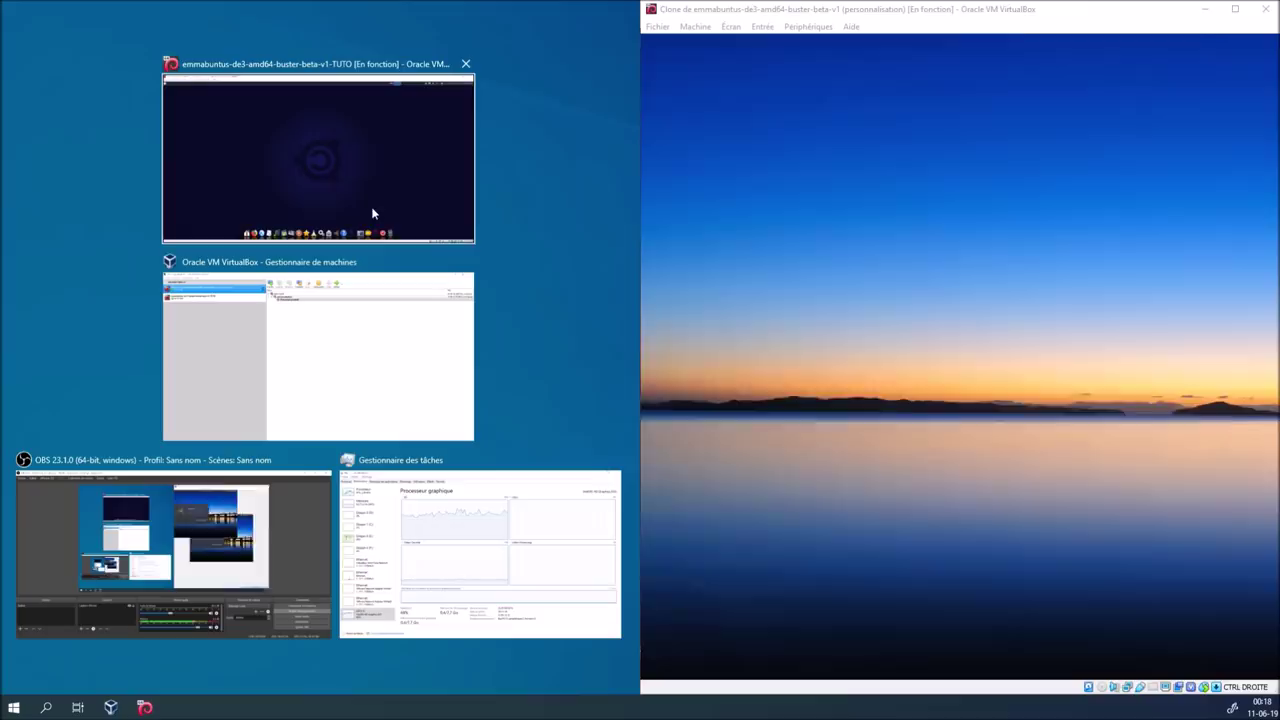
pyautogui.click(372, 213)
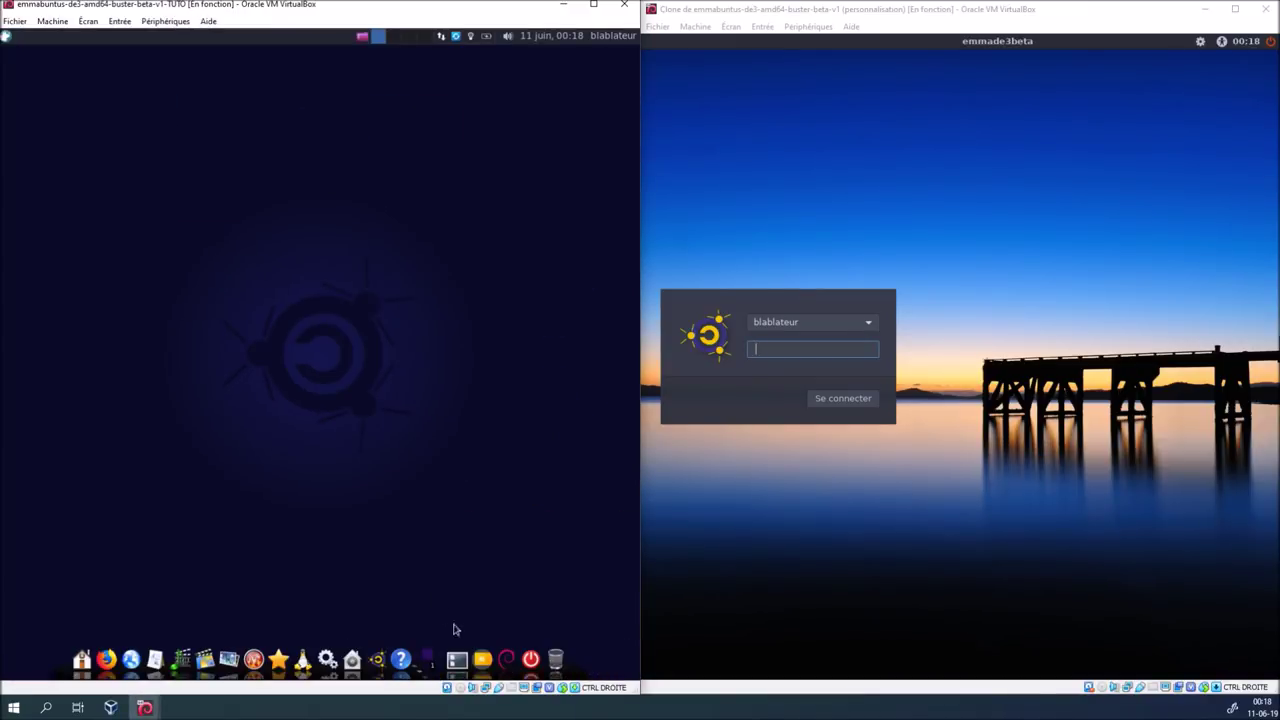
# Log out of the TUTO guest session and sign back in
pyautogui.click(530, 658)
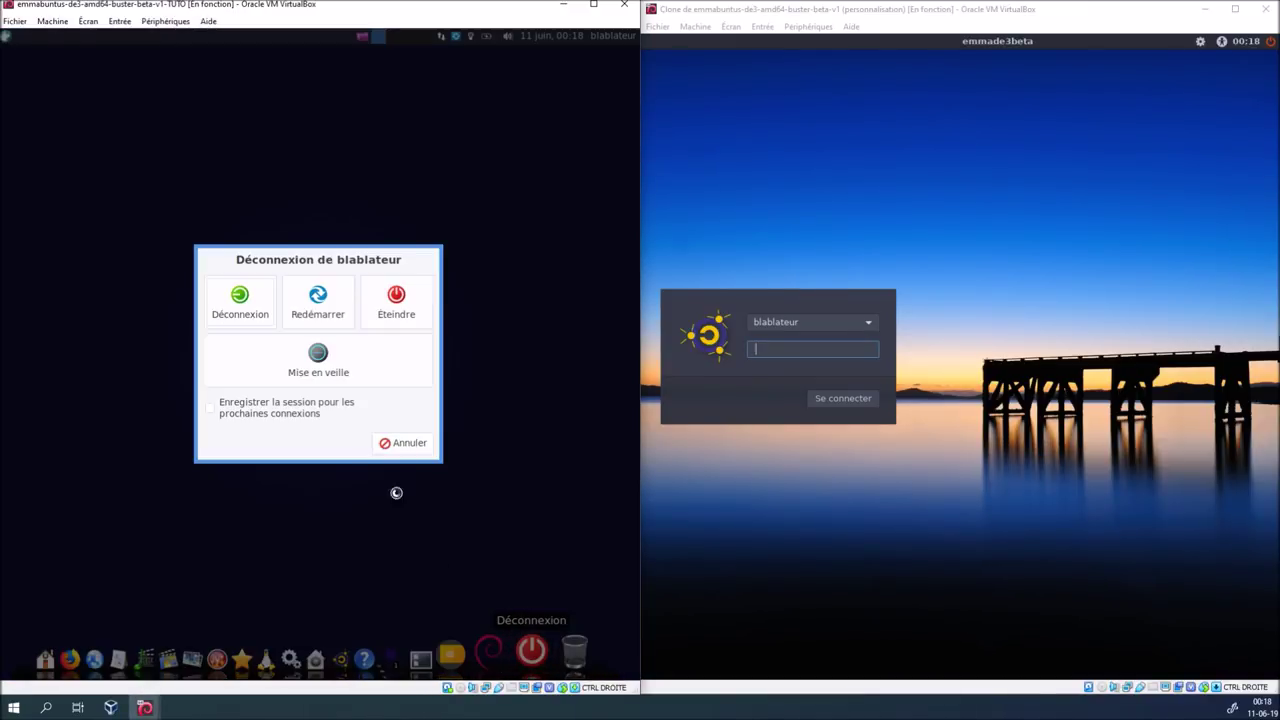
pyautogui.click(231, 306)
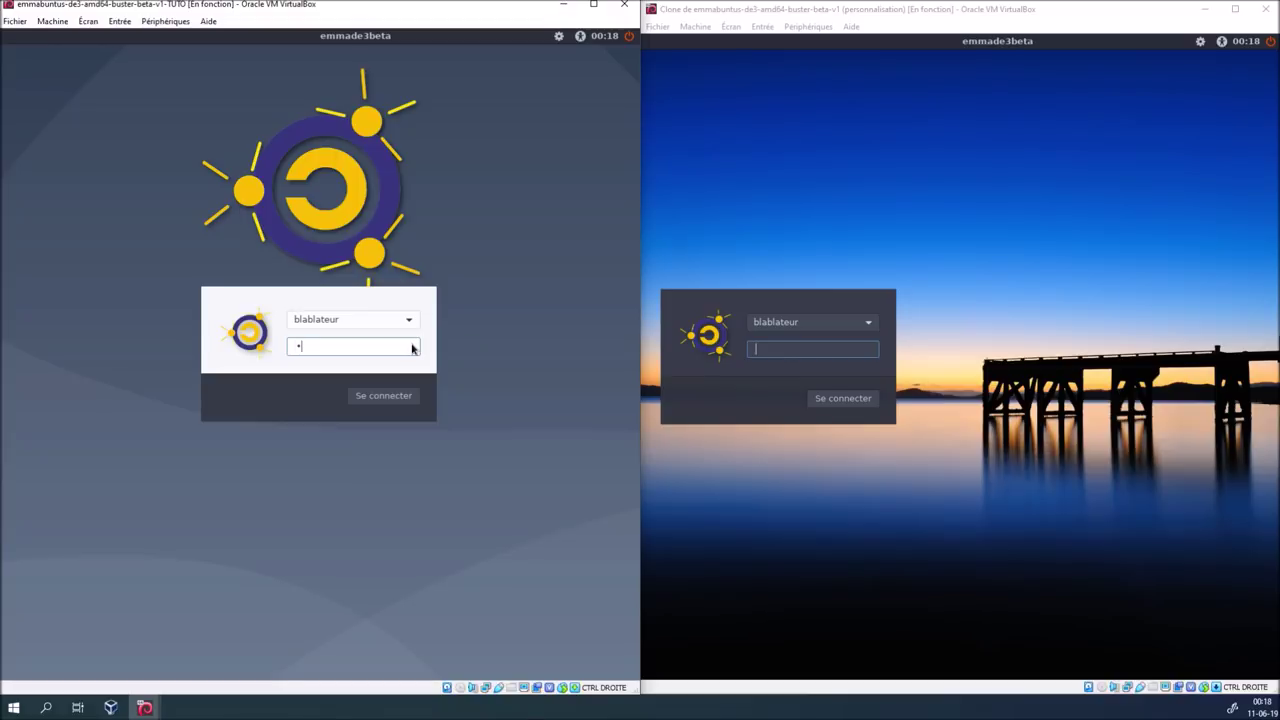
pyautogui.press('Return')
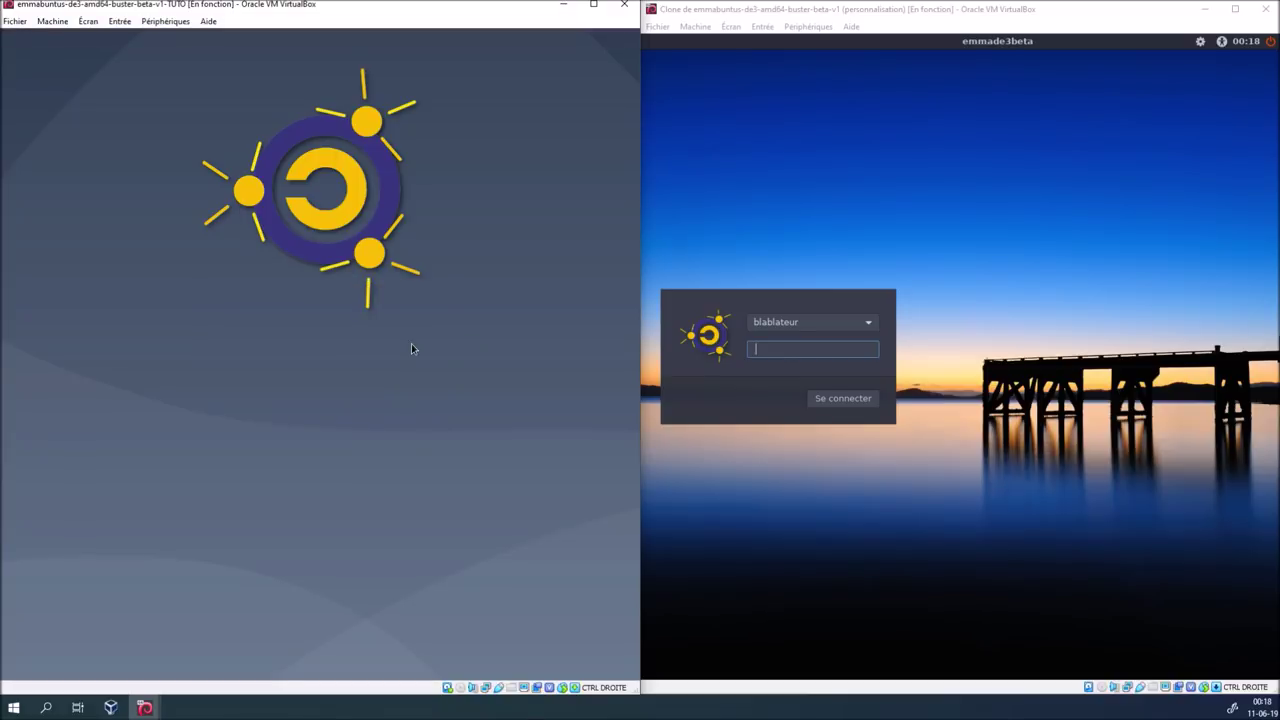
# Log in to the clone with its account password
pyautogui.click(782, 350)
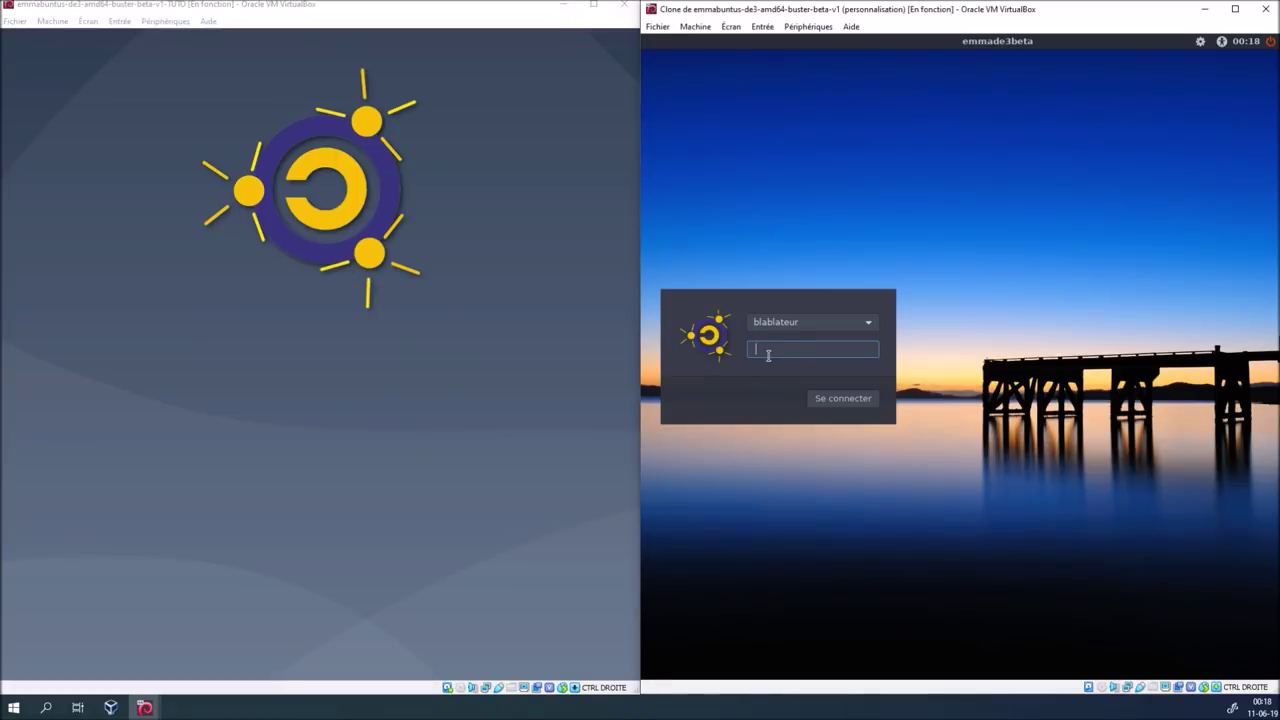
pyautogui.write('••••')
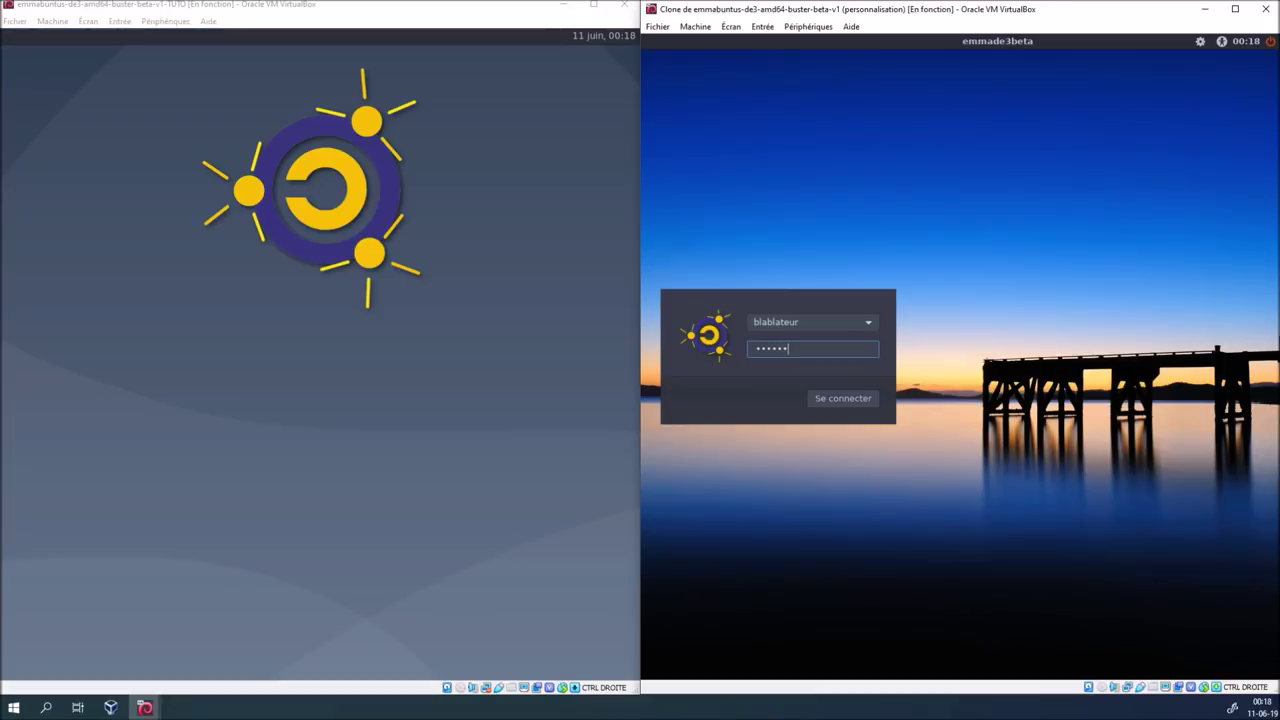
pyautogui.press('Return')
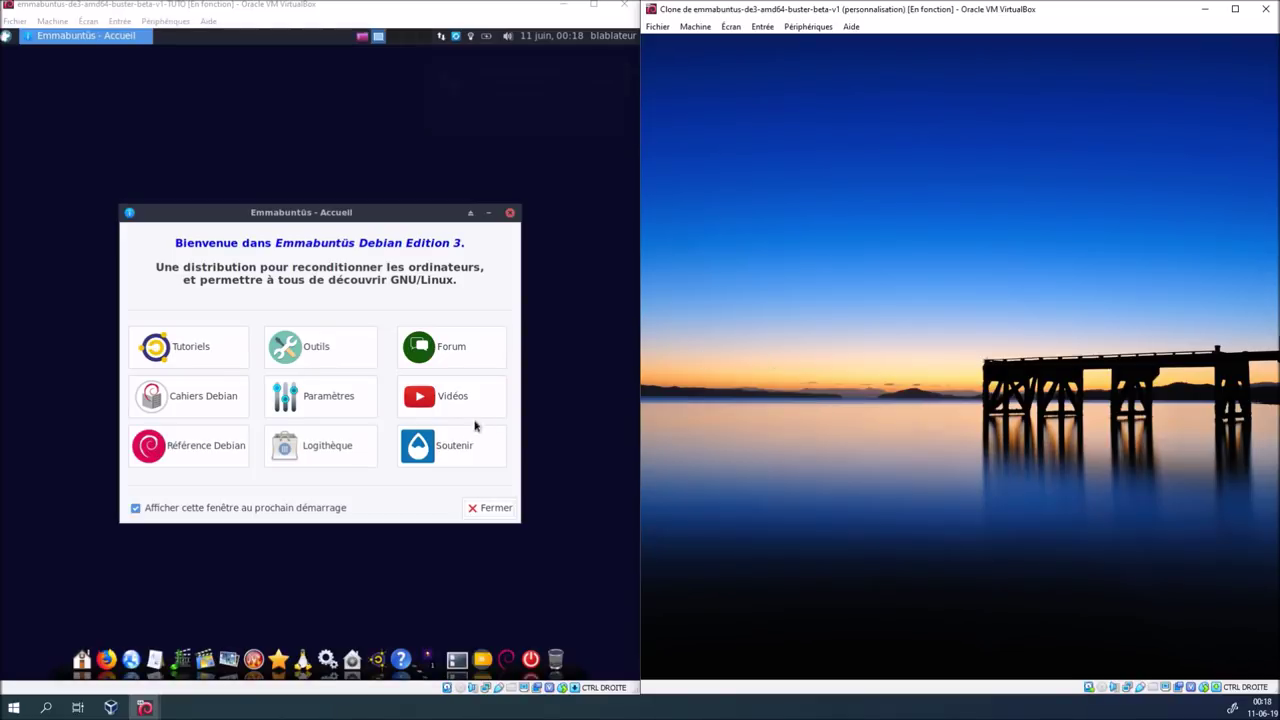
# Close the welcome window, cancel a clone logout, and inspect the TUTO guest's user session menu
pyautogui.click(472, 510)
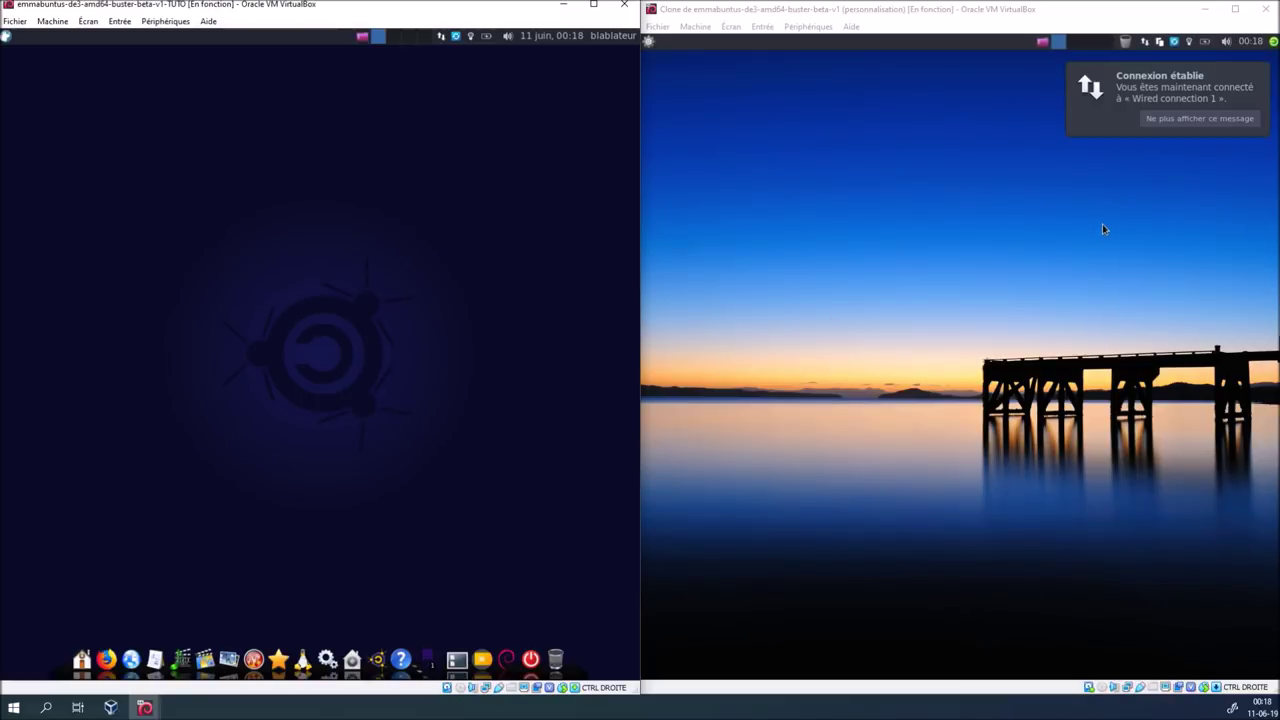
pyautogui.click(1274, 44)
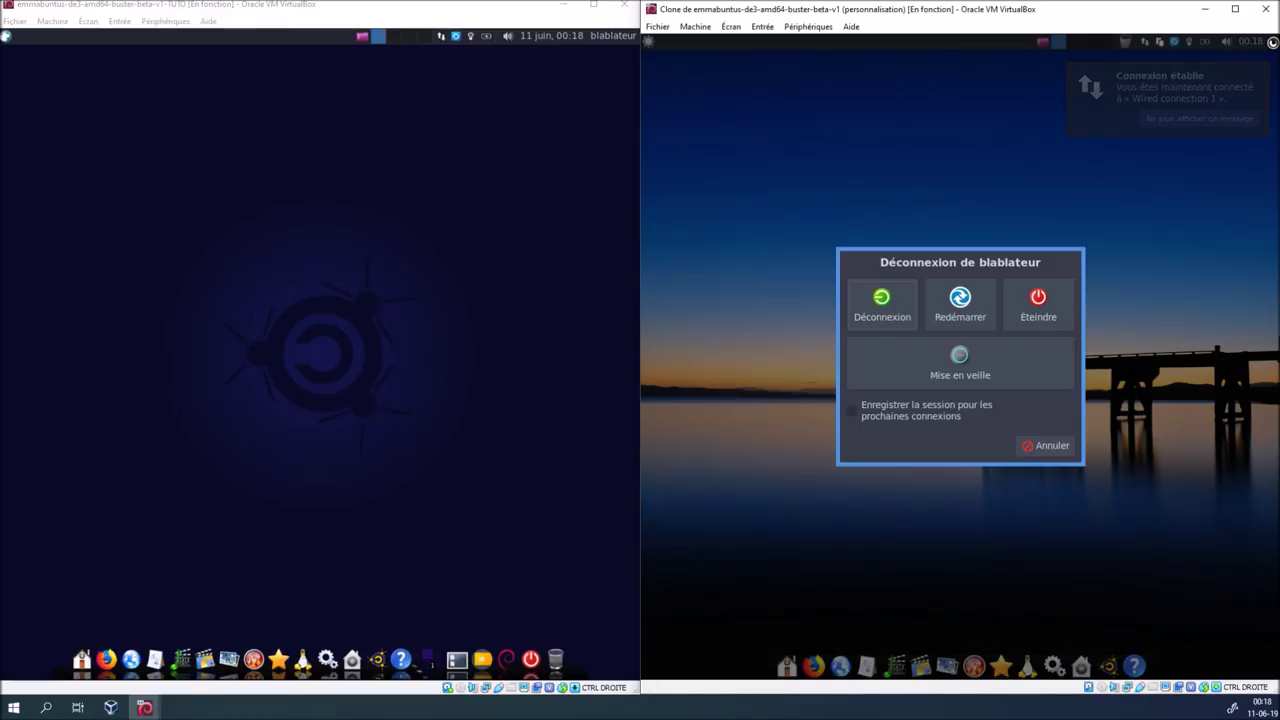
pyautogui.click(1037, 450)
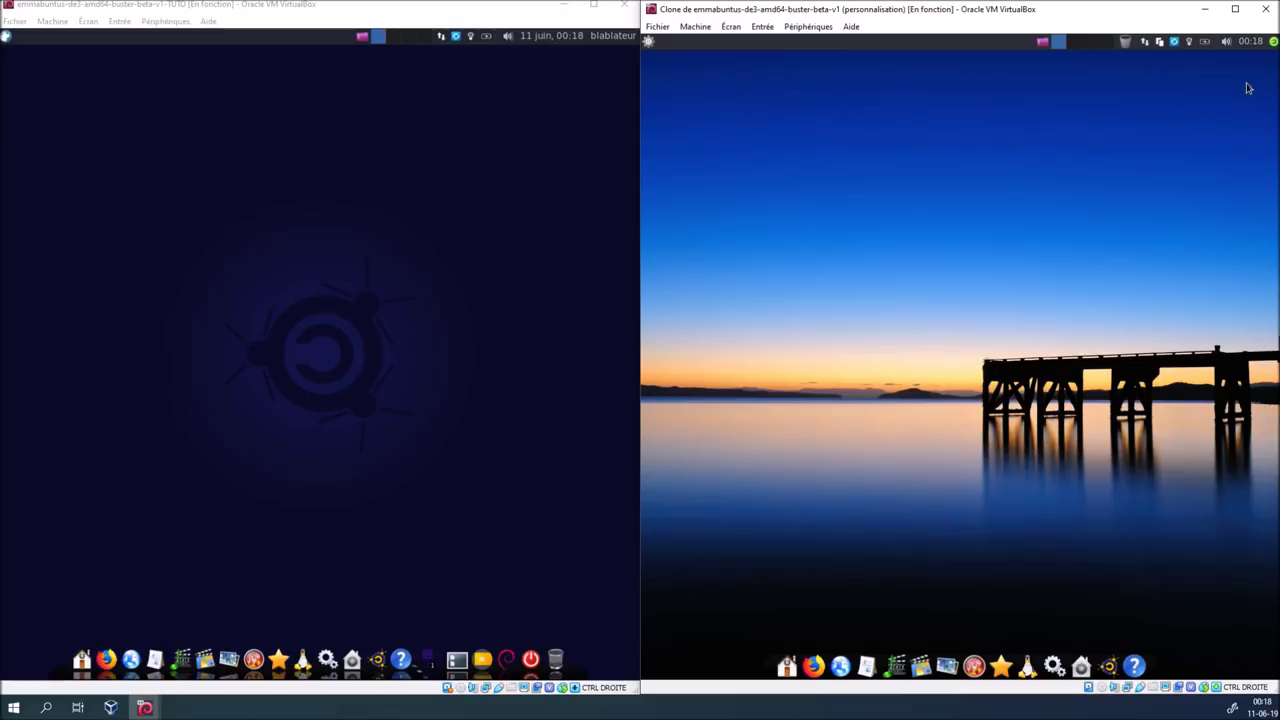
pyautogui.click(590, 22)
pyautogui.click(612, 35)
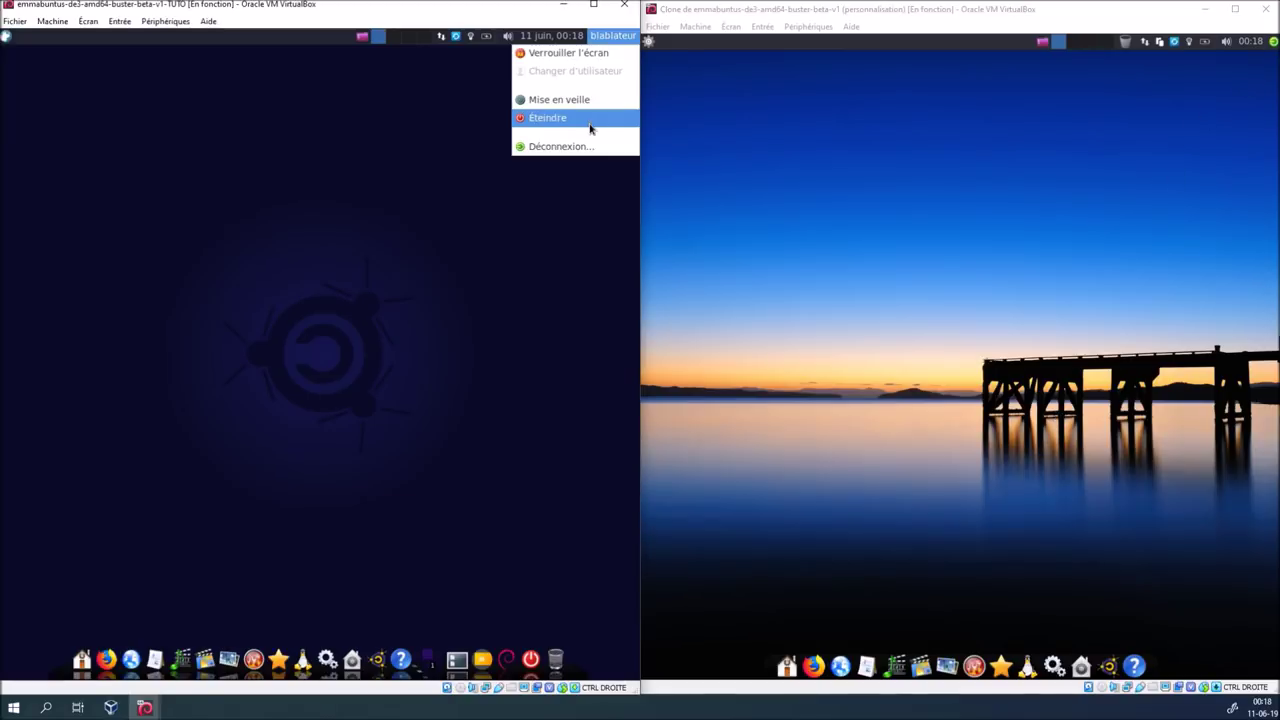
pyautogui.click(414, 149)
# In Boutons d'action properties, hide lock, switch user, suspend, shut down and separators, leaving Déconnexion
pyautogui.rightClick(602, 40)
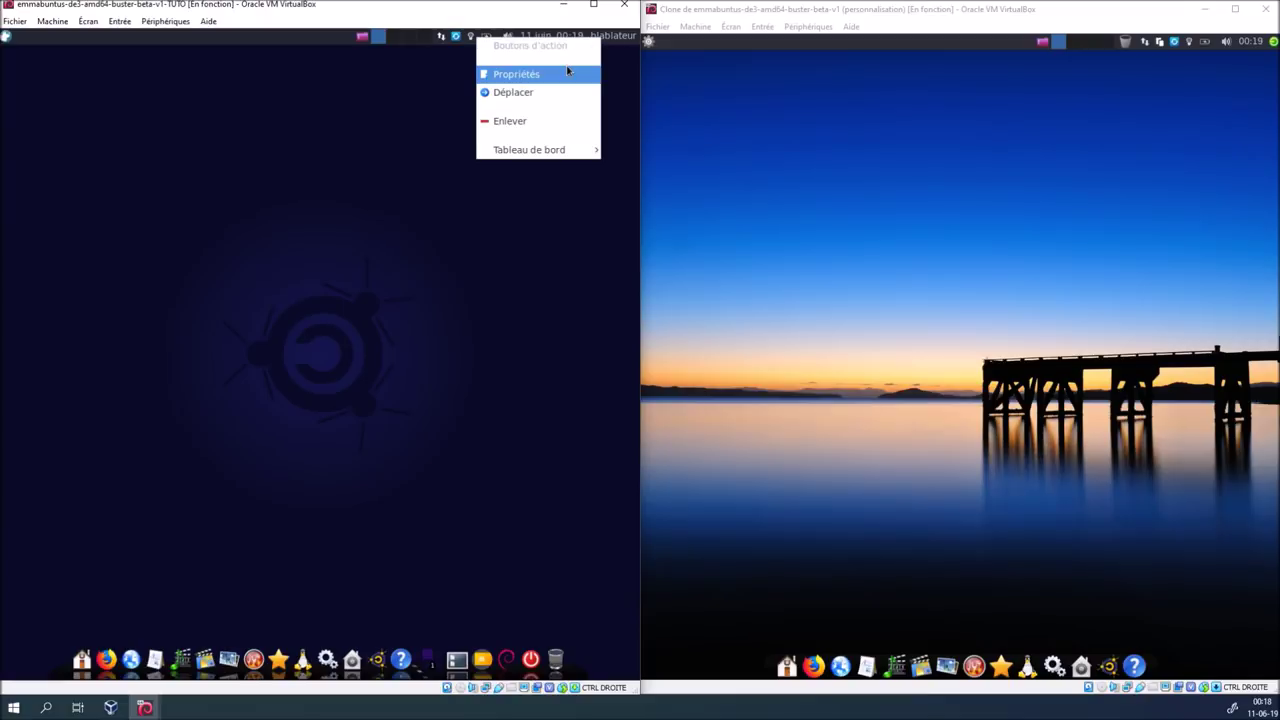
pyautogui.click(515, 73)
pyautogui.click(113, 139)
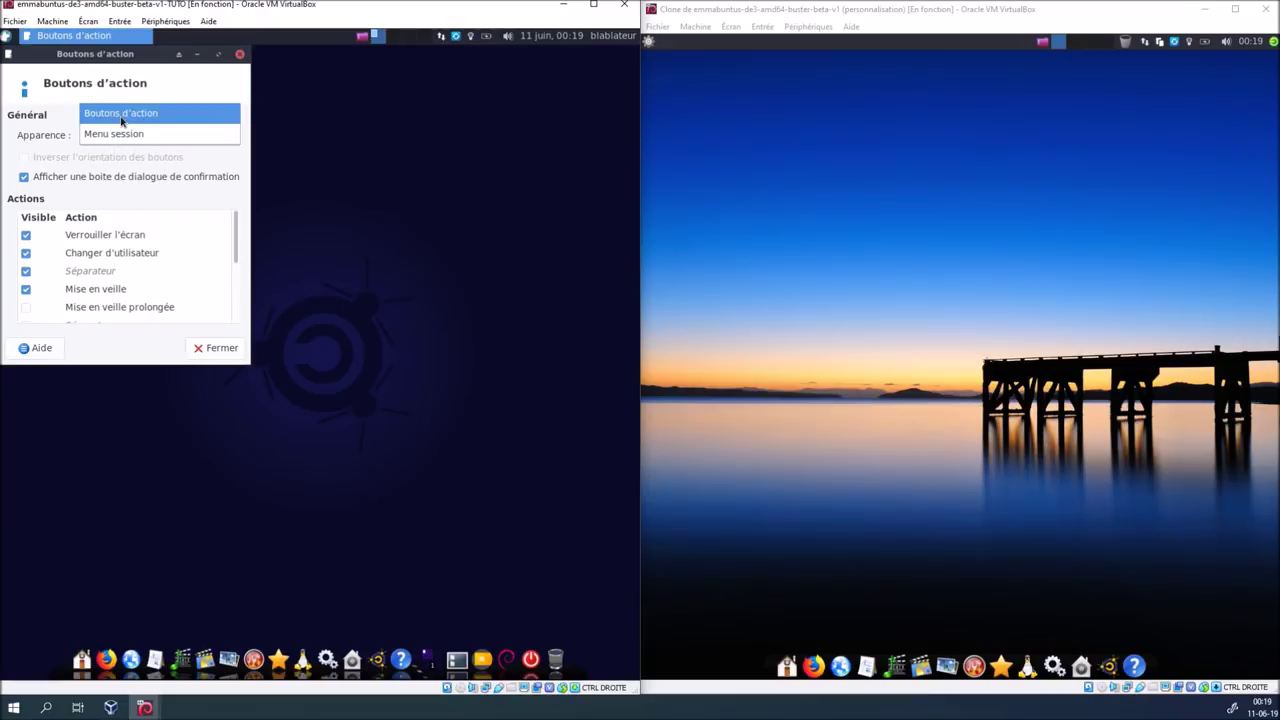
pyautogui.click(122, 117)
pyautogui.click(26, 235)
pyautogui.click(26, 253)
pyautogui.click(26, 271)
pyautogui.click(26, 289)
pyautogui.scroll(-3, 114, 290)
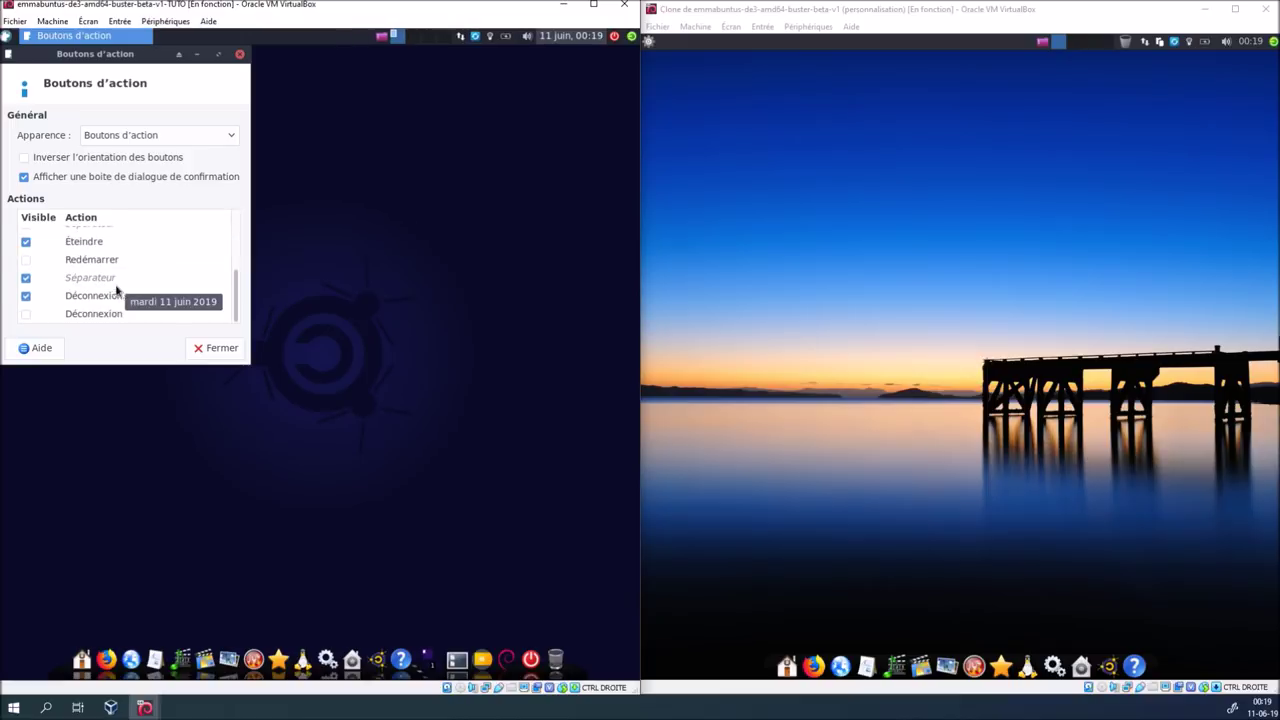
pyautogui.click(26, 241)
pyautogui.click(26, 277)
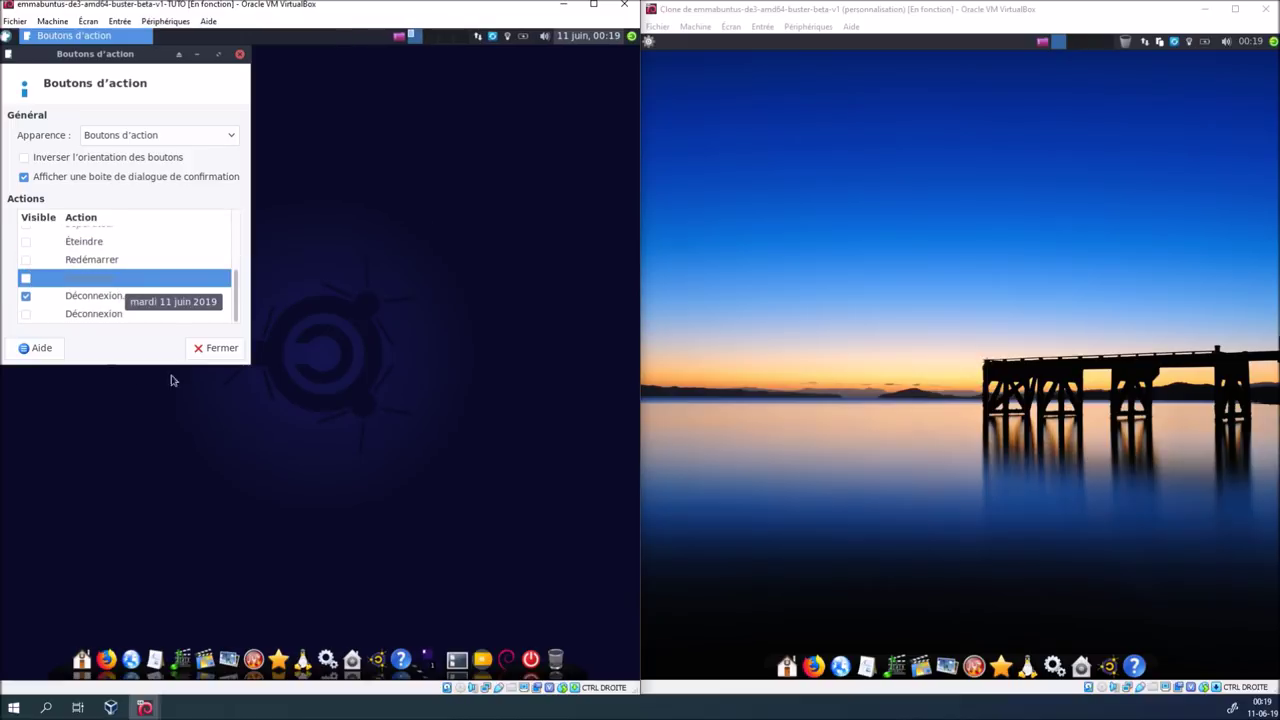
pyautogui.click(216, 347)
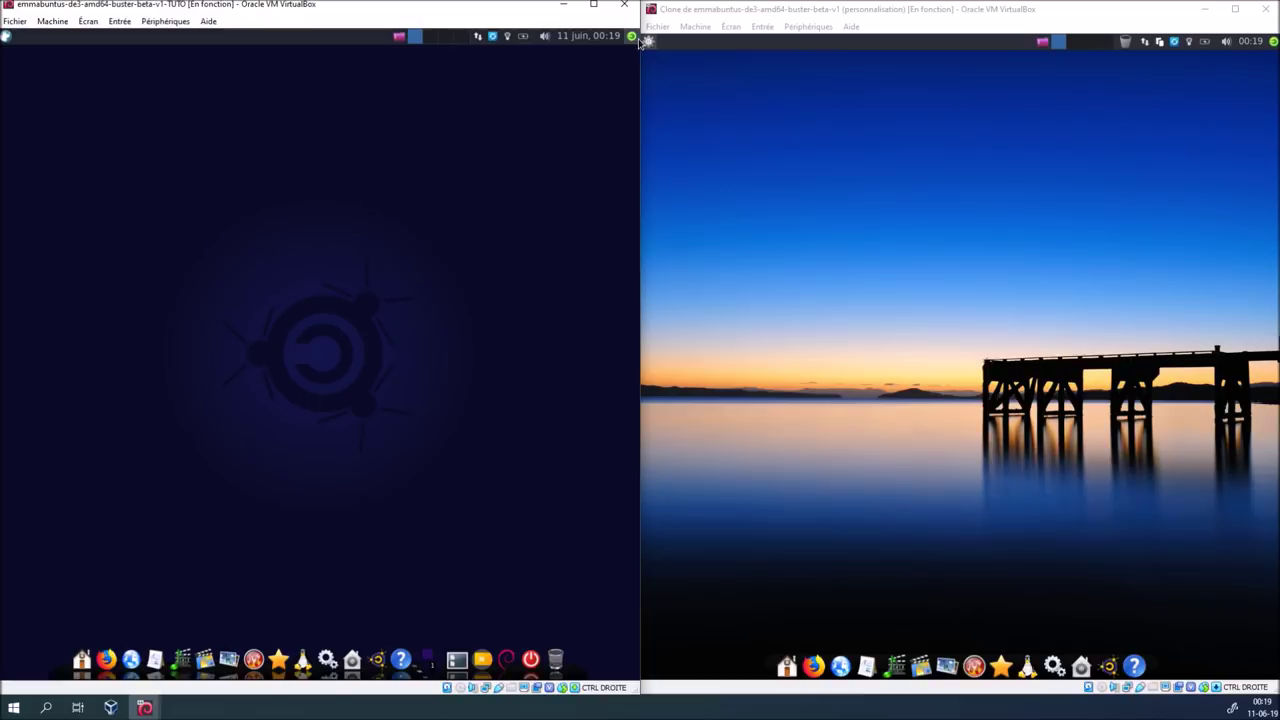
# Set the TUTO guest's panel clock format to 00:19 in the Horloge properties
pyautogui.rightClick(581, 40)
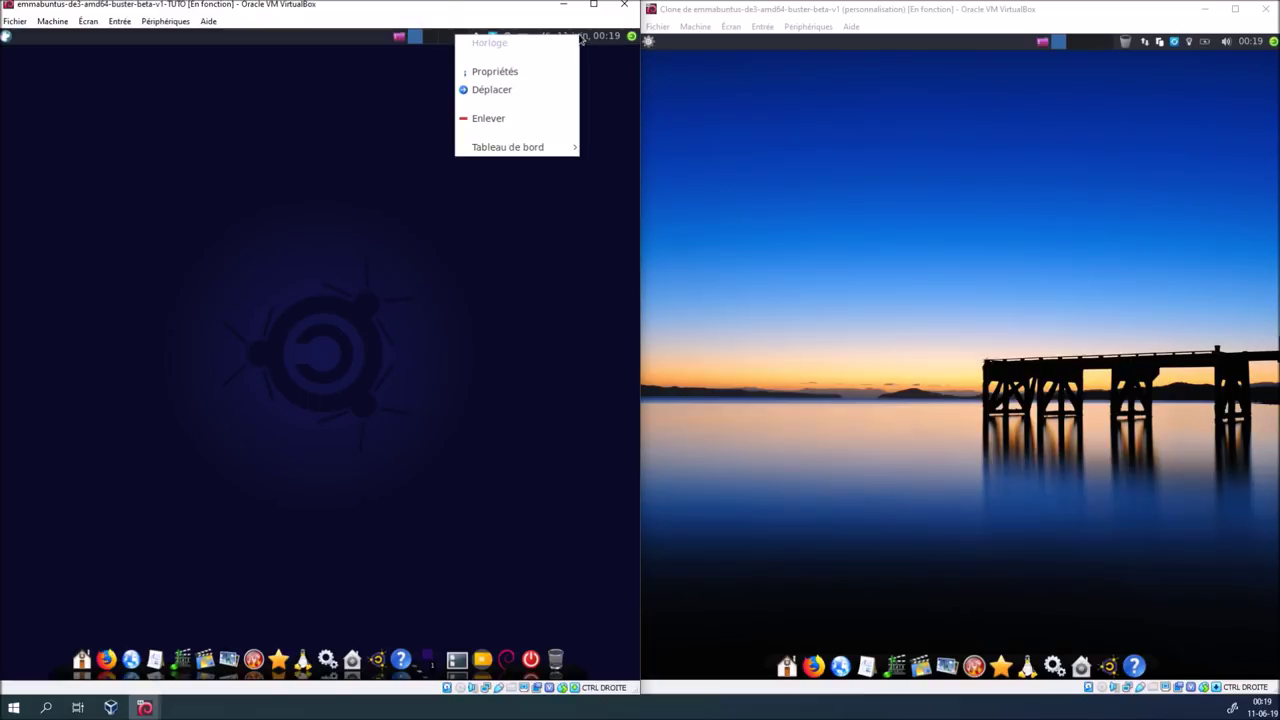
pyautogui.click(541, 71)
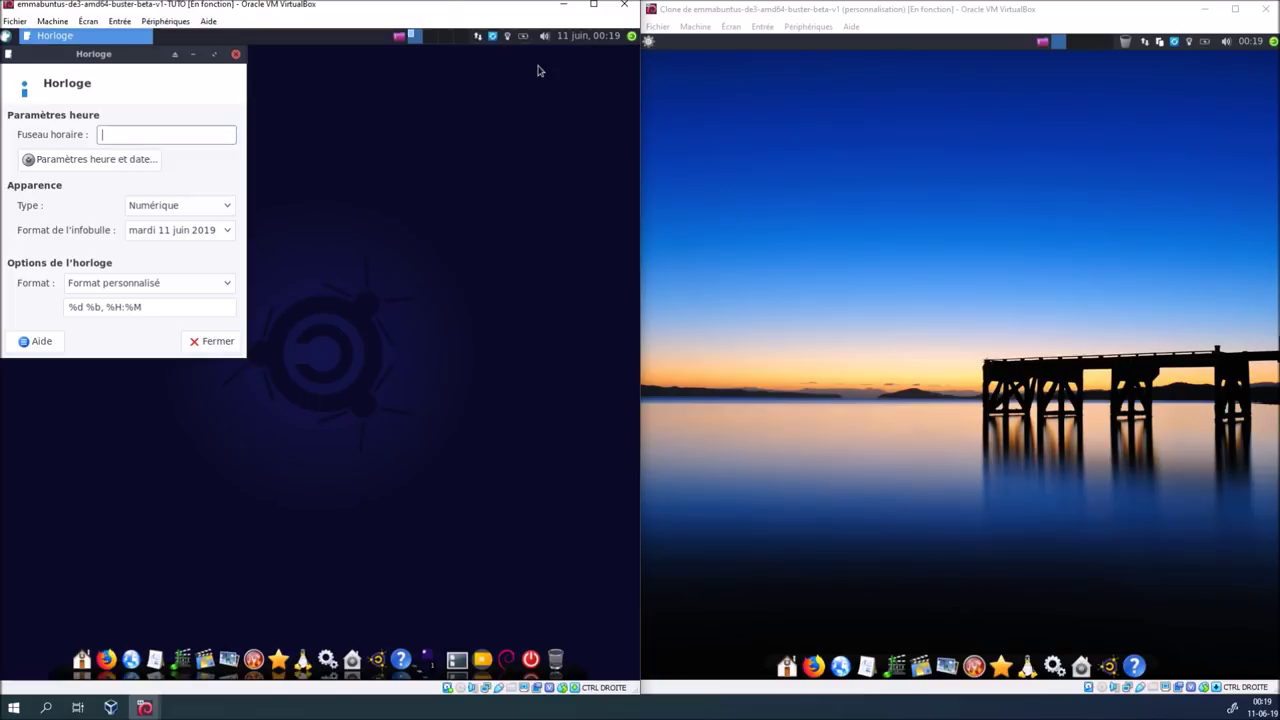
pyautogui.click(153, 287)
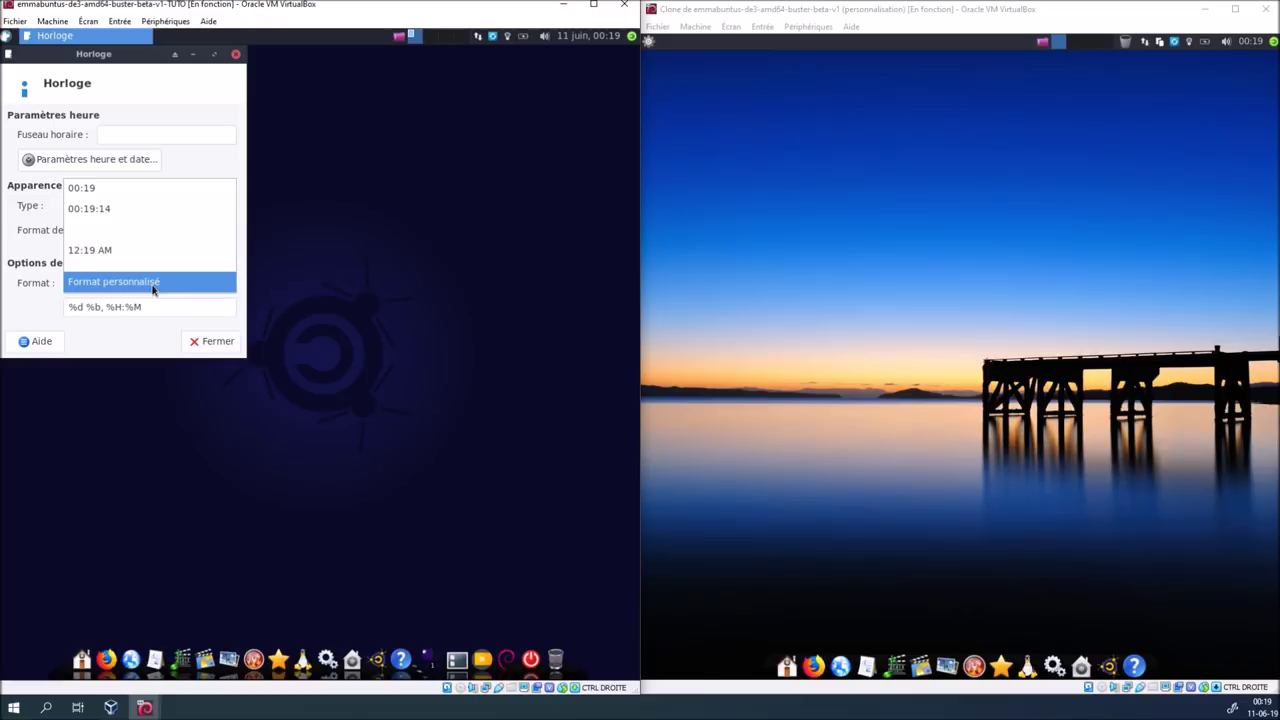
pyautogui.click(138, 197)
pyautogui.click(197, 344)
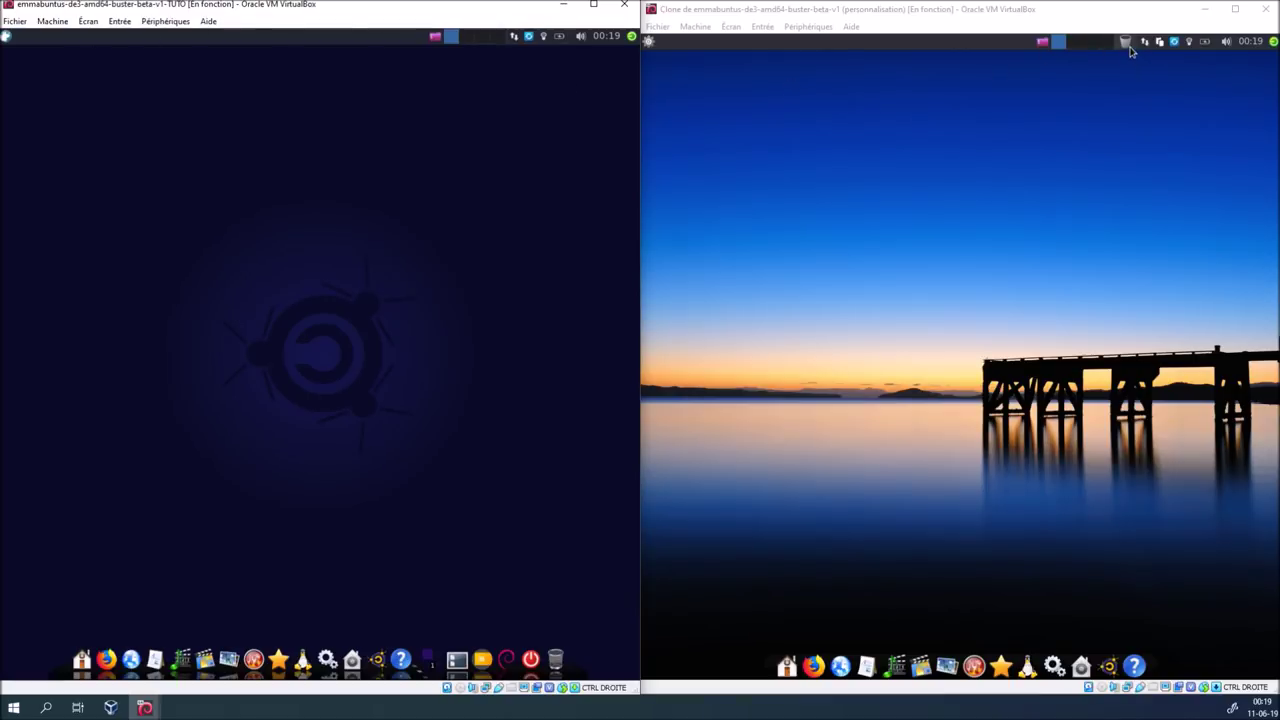
# Open and dismiss the clone's tray applet and Clipit clipboard history menus several times
pyautogui.click(1190, 44)
pyautogui.click(1238, 162)
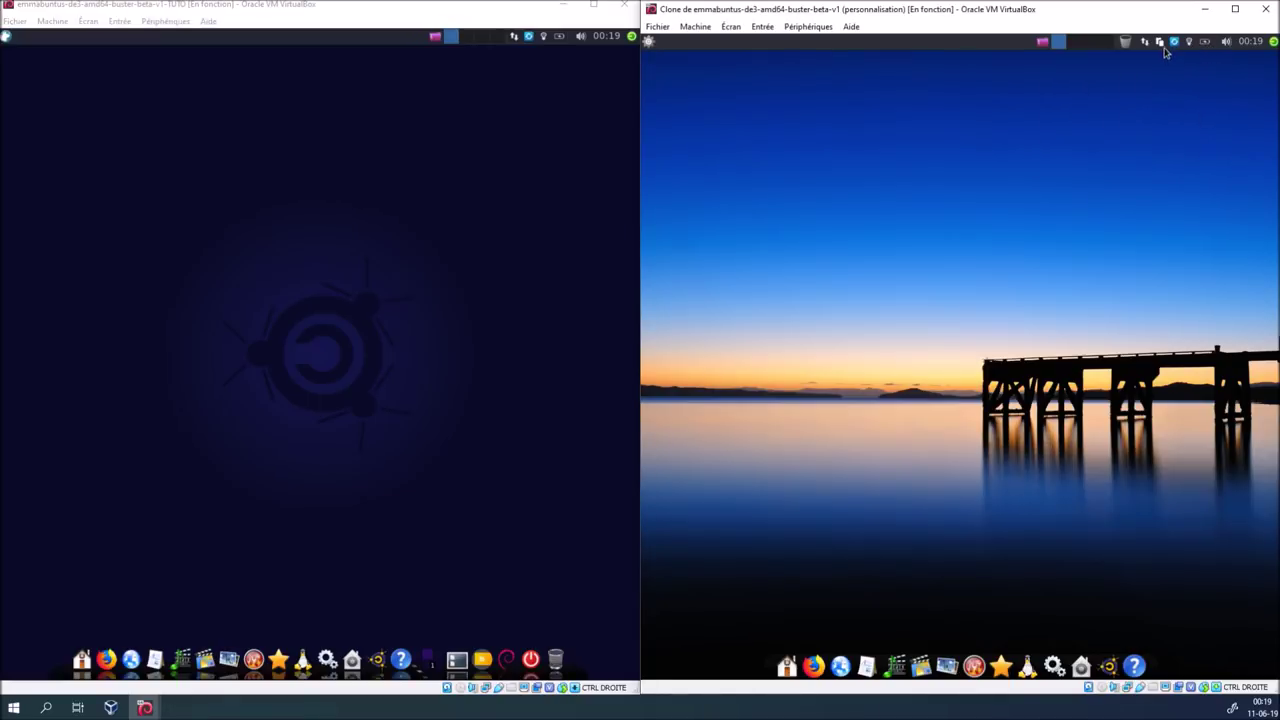
pyautogui.click(1160, 43)
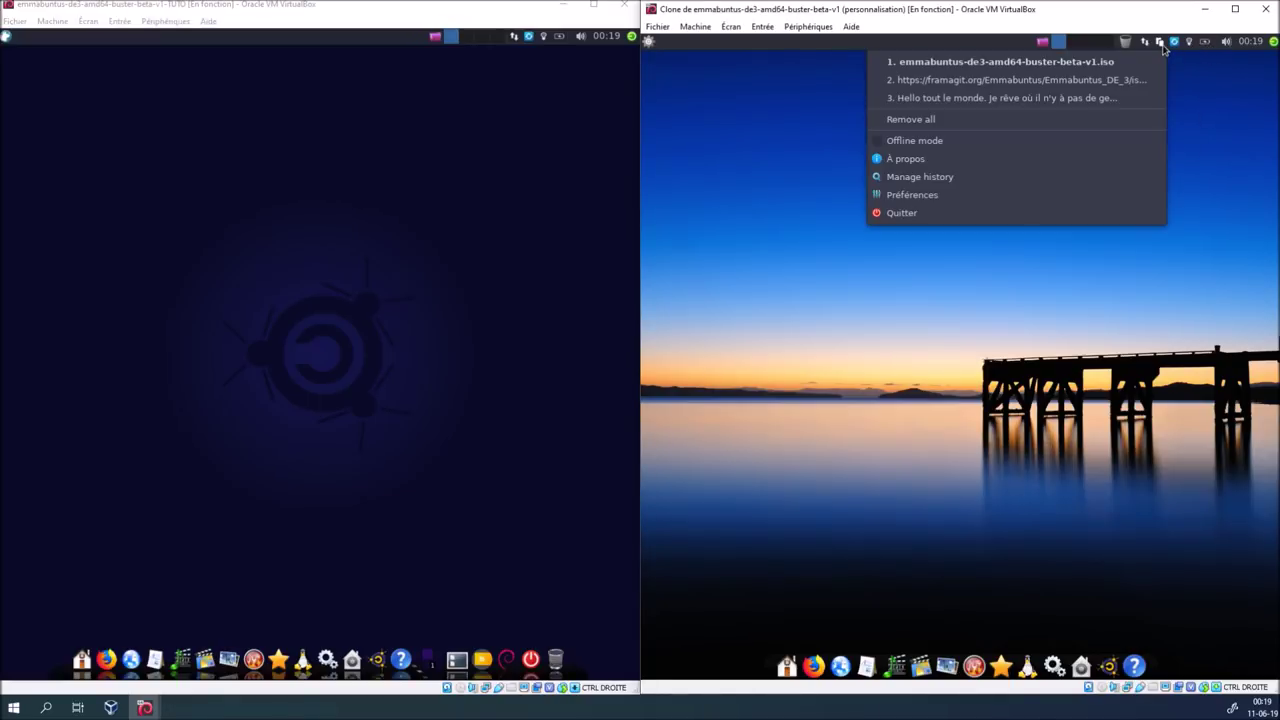
pyautogui.click(1218, 145)
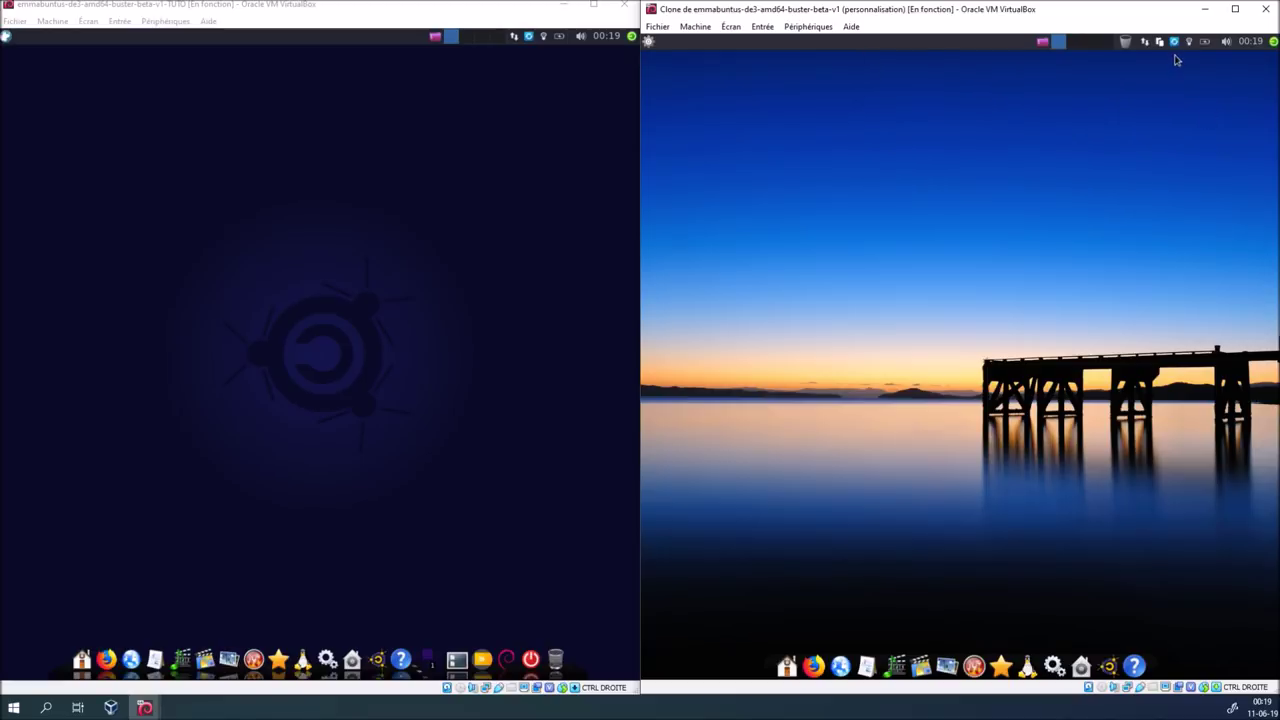
pyautogui.click(1160, 43)
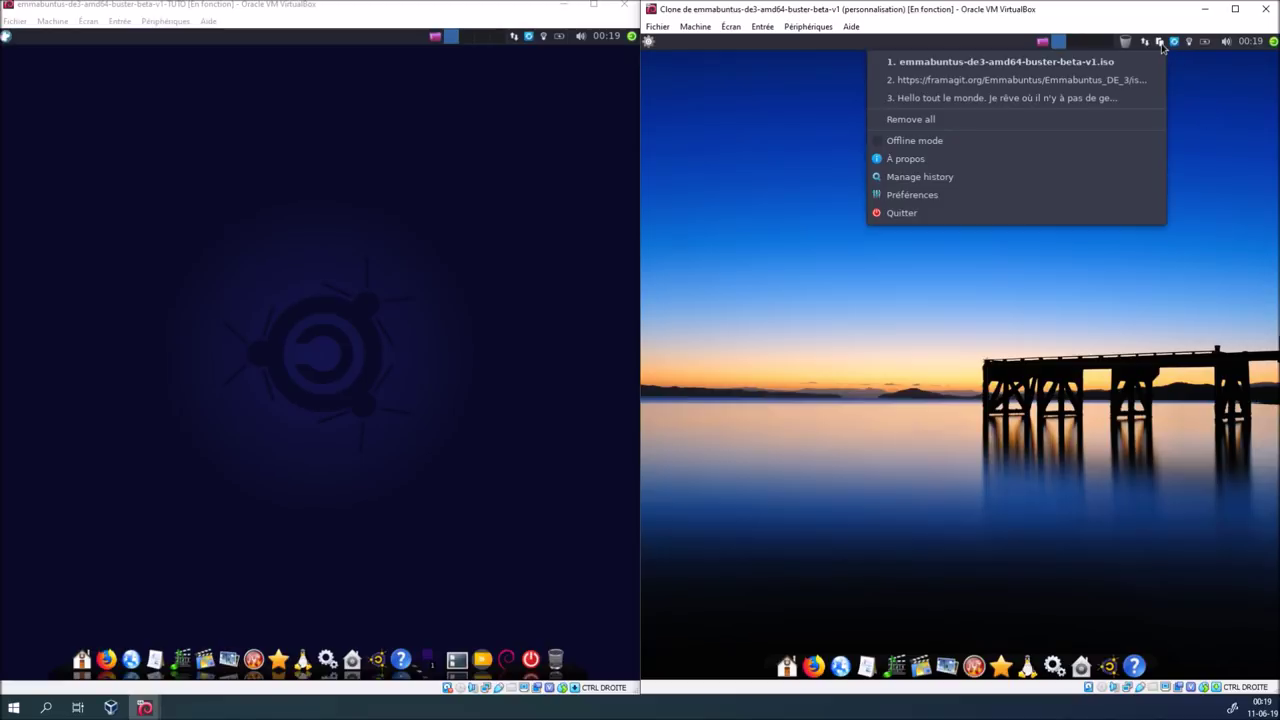
pyautogui.click(1210, 101)
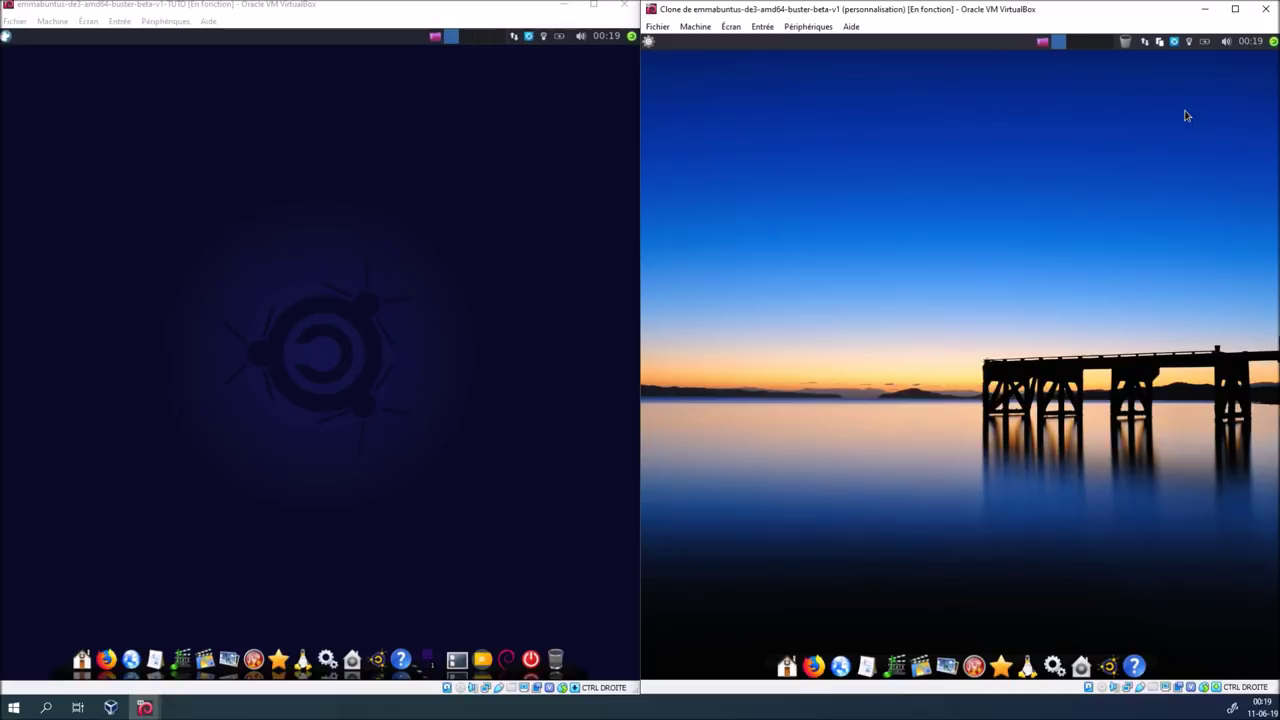
pyautogui.click(1159, 43)
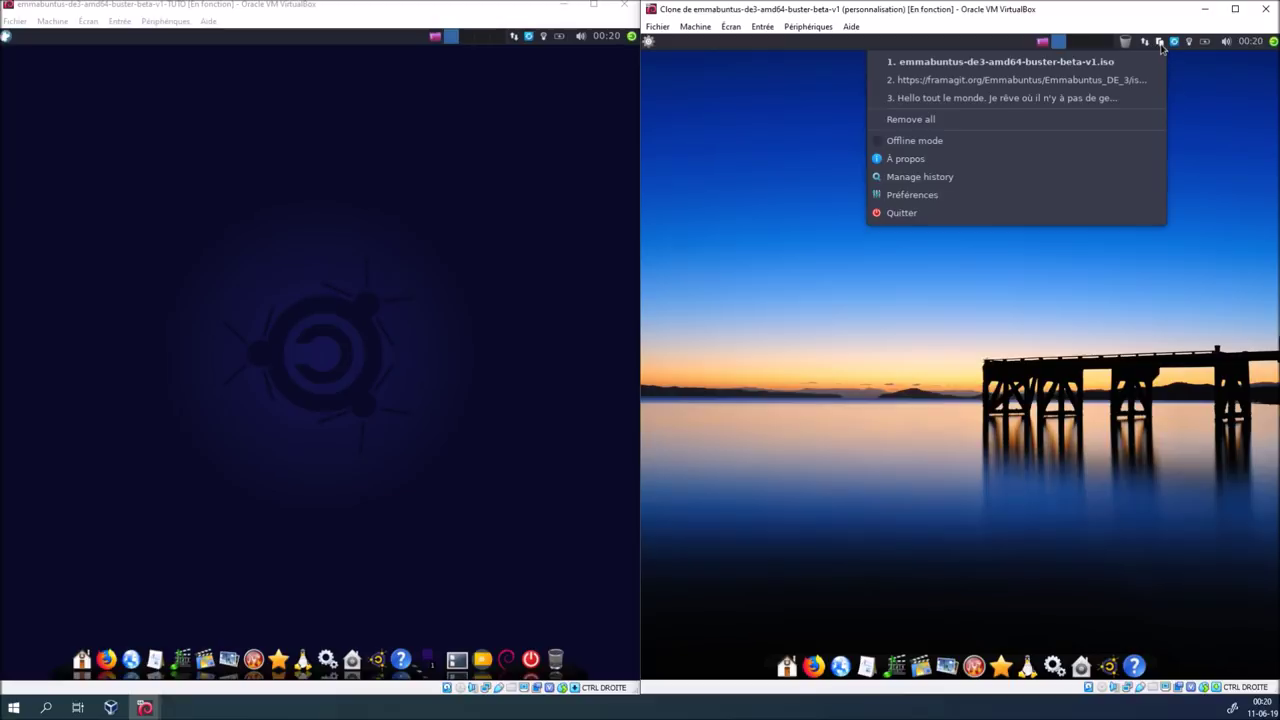
pyautogui.click(1230, 131)
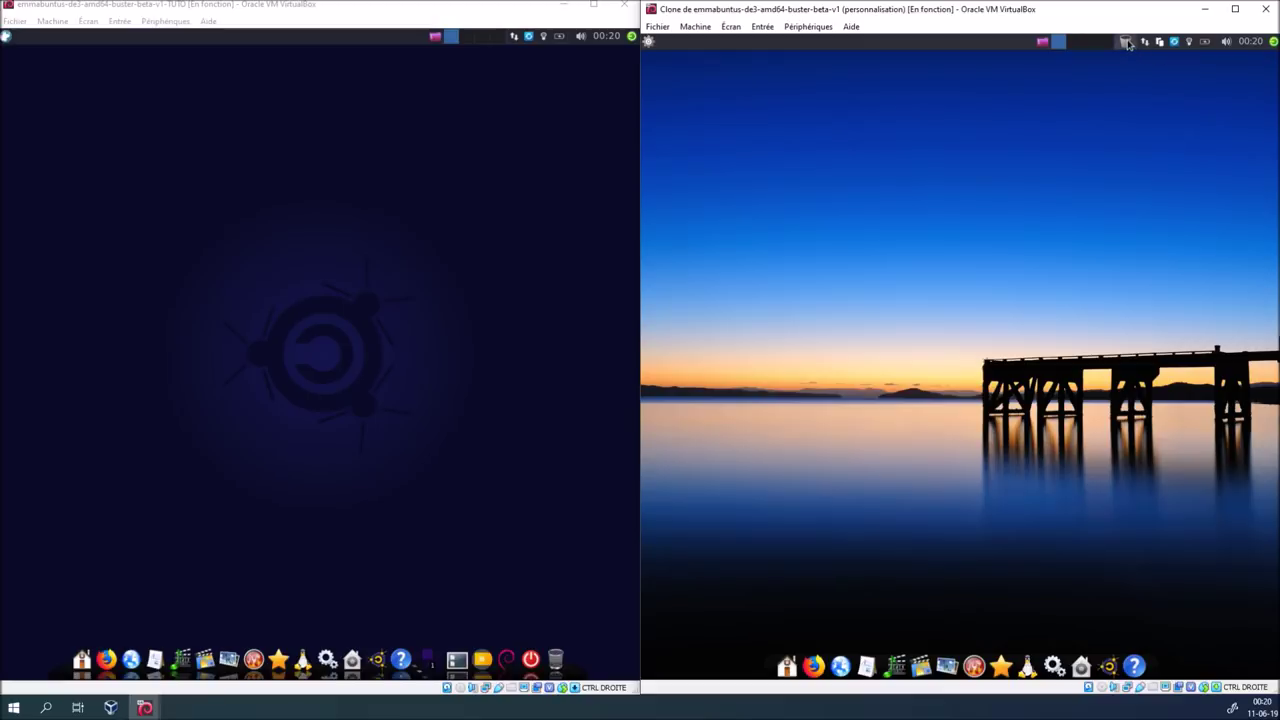
# Toggle the clone's Whisker applications menu, then maximize the clone's window
pyautogui.click(647, 42)
pyautogui.click(647, 42)
pyautogui.click(647, 42)
pyautogui.click(1096, 205)
pyautogui.click(1235, 9)
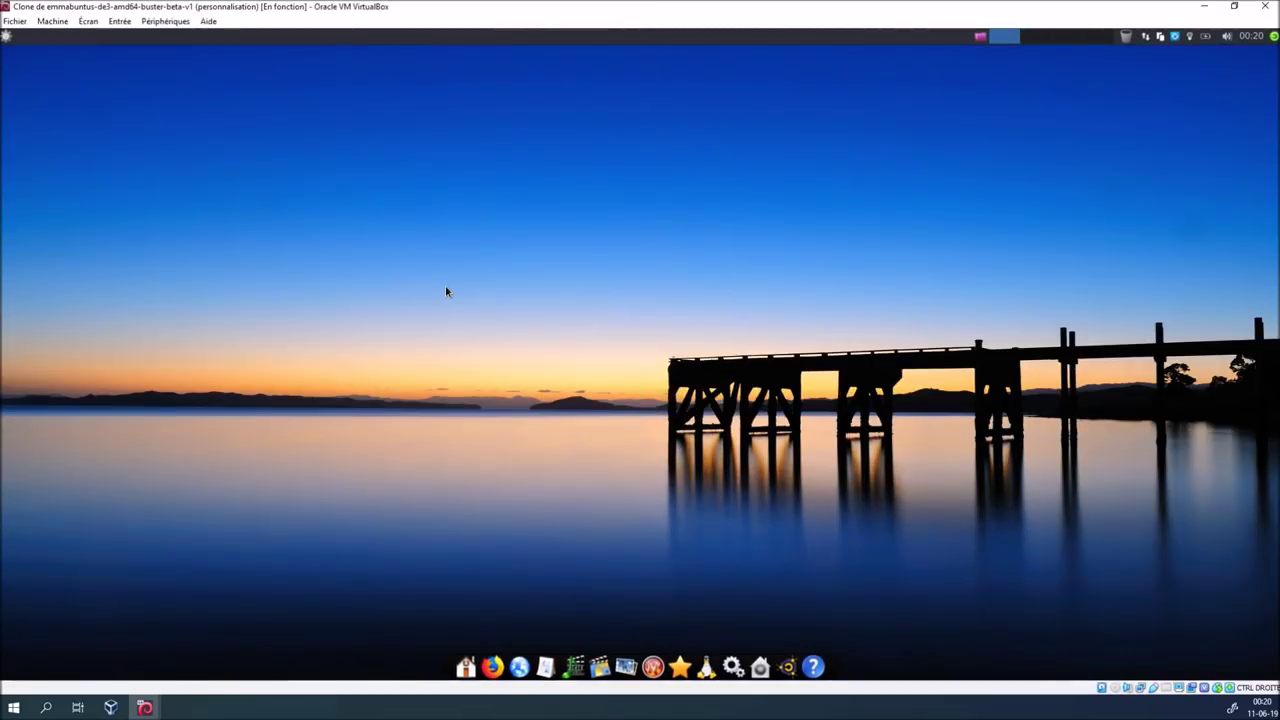
# Switch the clone to full screen with Host+F, check the Whisker menu, then snap it back right
pyautogui.press('Control_R+f')
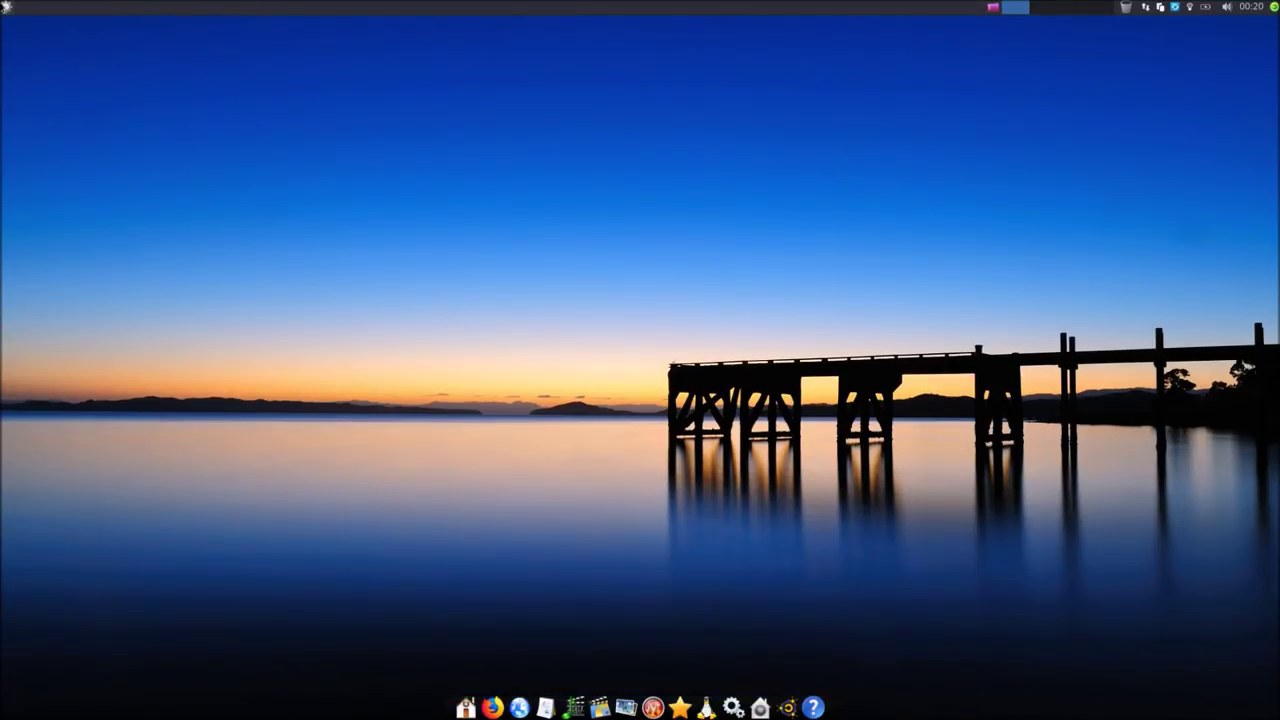
pyautogui.click(6, 7)
pyautogui.click(6, 7)
pyautogui.hotkey('ctrl', 'f')
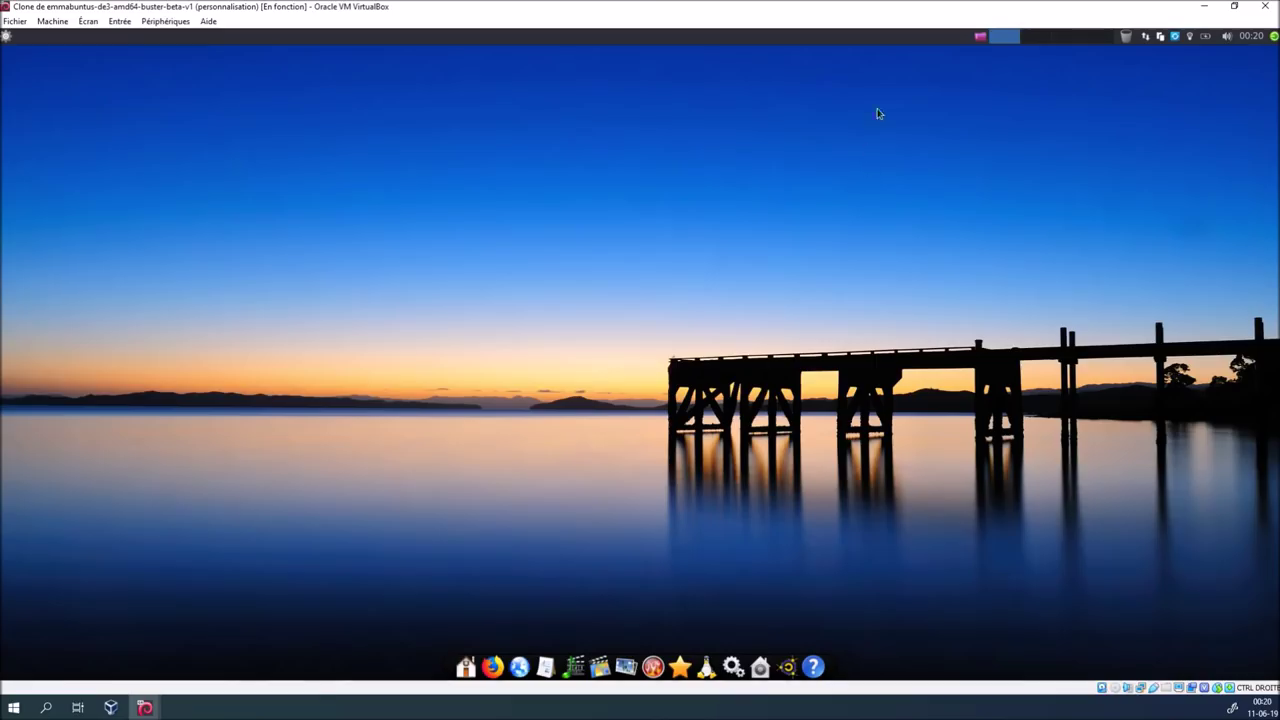
pyautogui.moveTo(872, 24); pyautogui.dragTo(1276, 253)
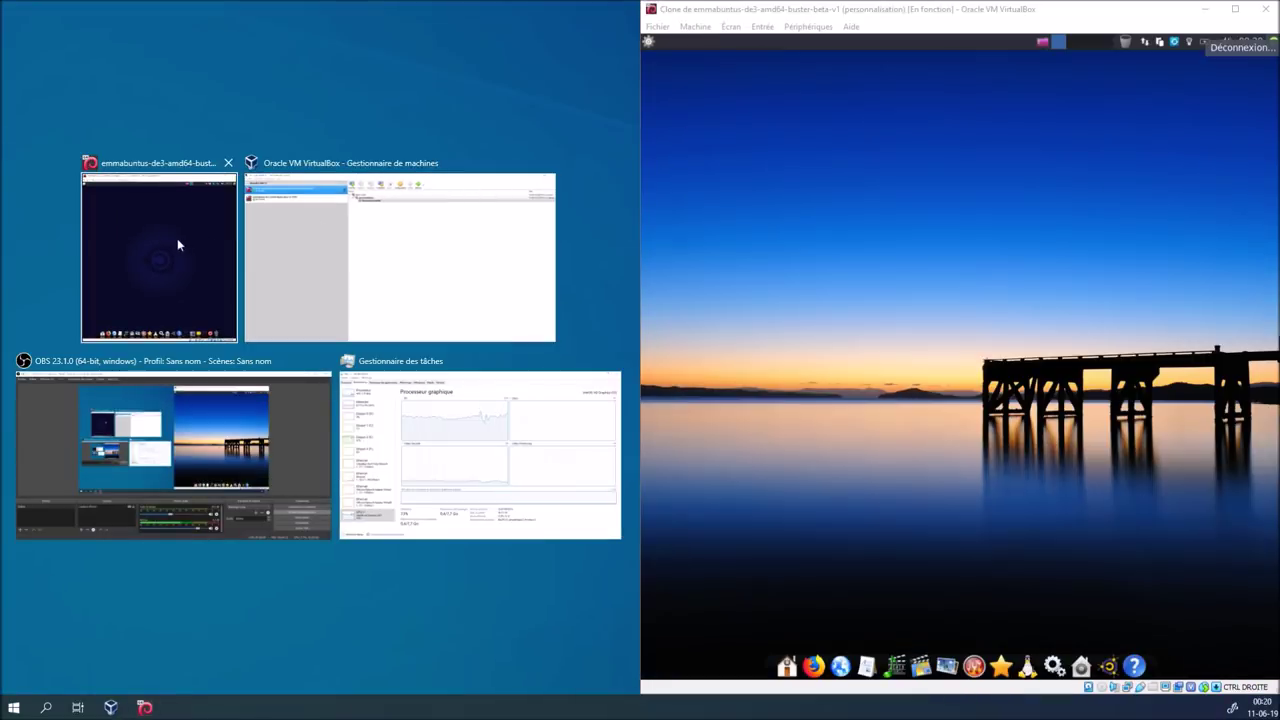
# Put the other VM window on the left half and open the clone's home folder in the file manager
pyautogui.click(177, 238)
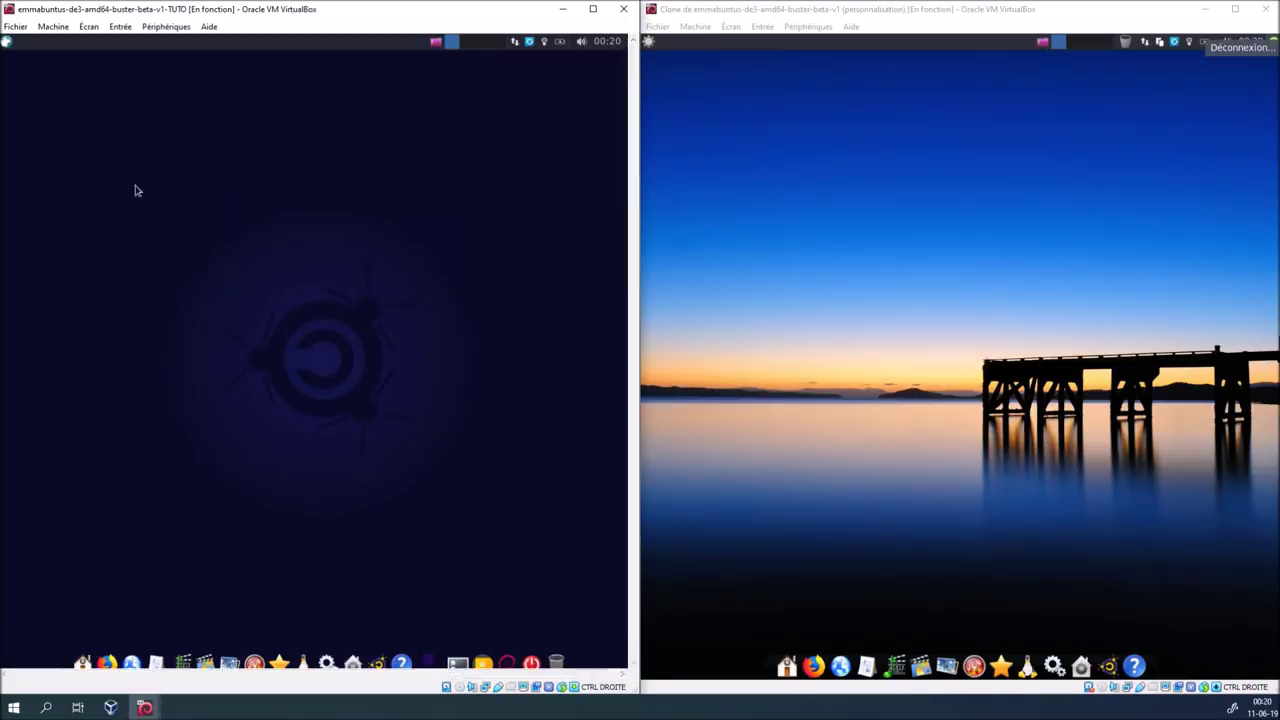
pyautogui.click(648, 44)
pyautogui.click(648, 44)
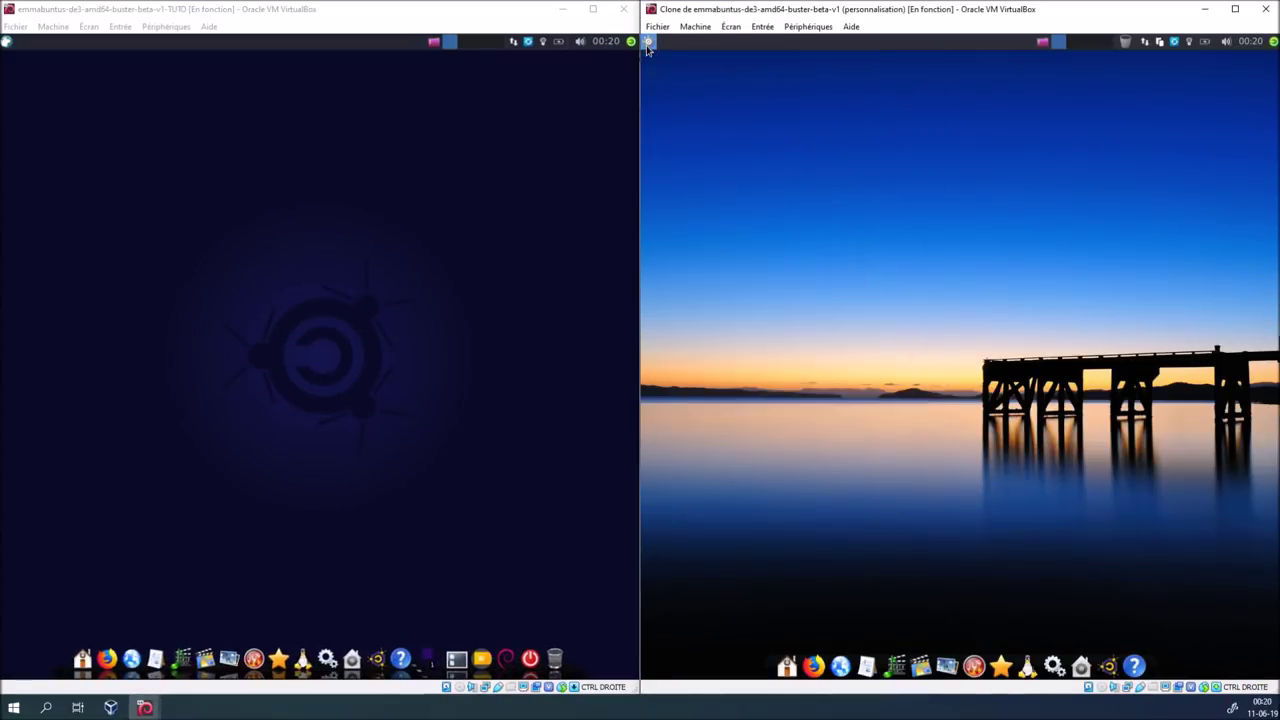
pyautogui.click(783, 660)
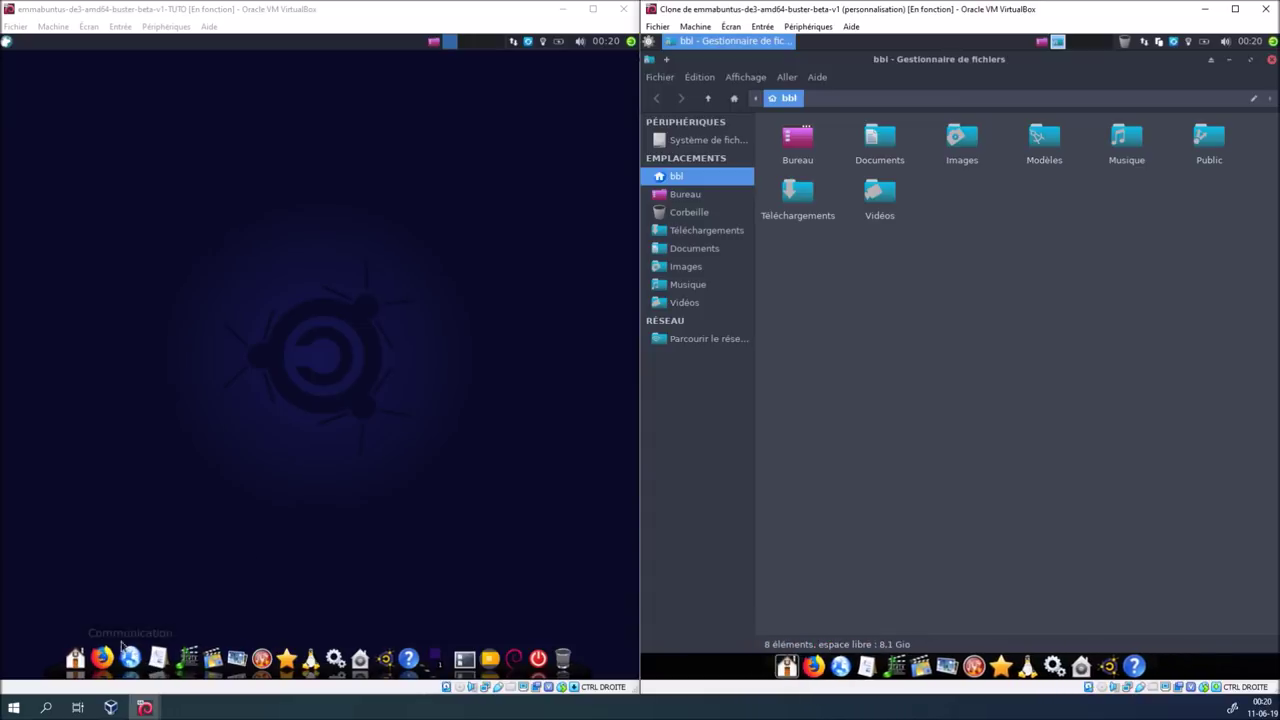
# Open the desktop settings in both the left and right VMs from their applications menus
pyautogui.click(78, 662)
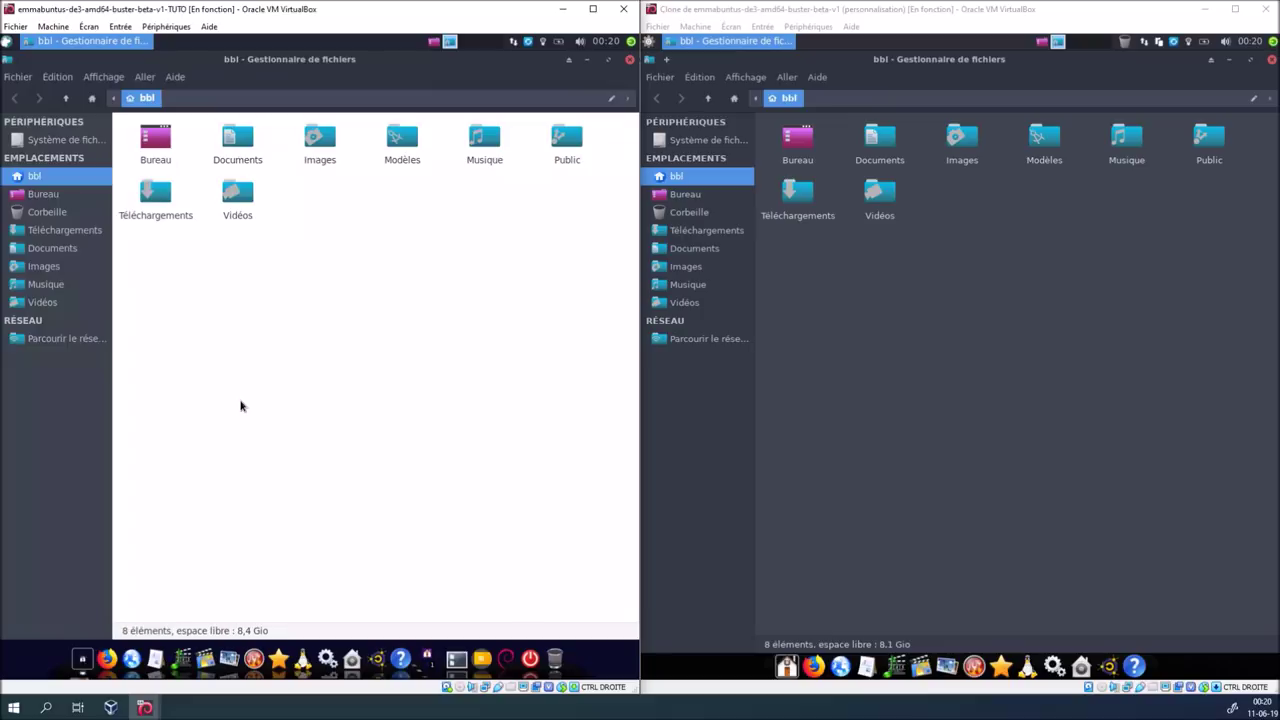
pyautogui.click(6, 41)
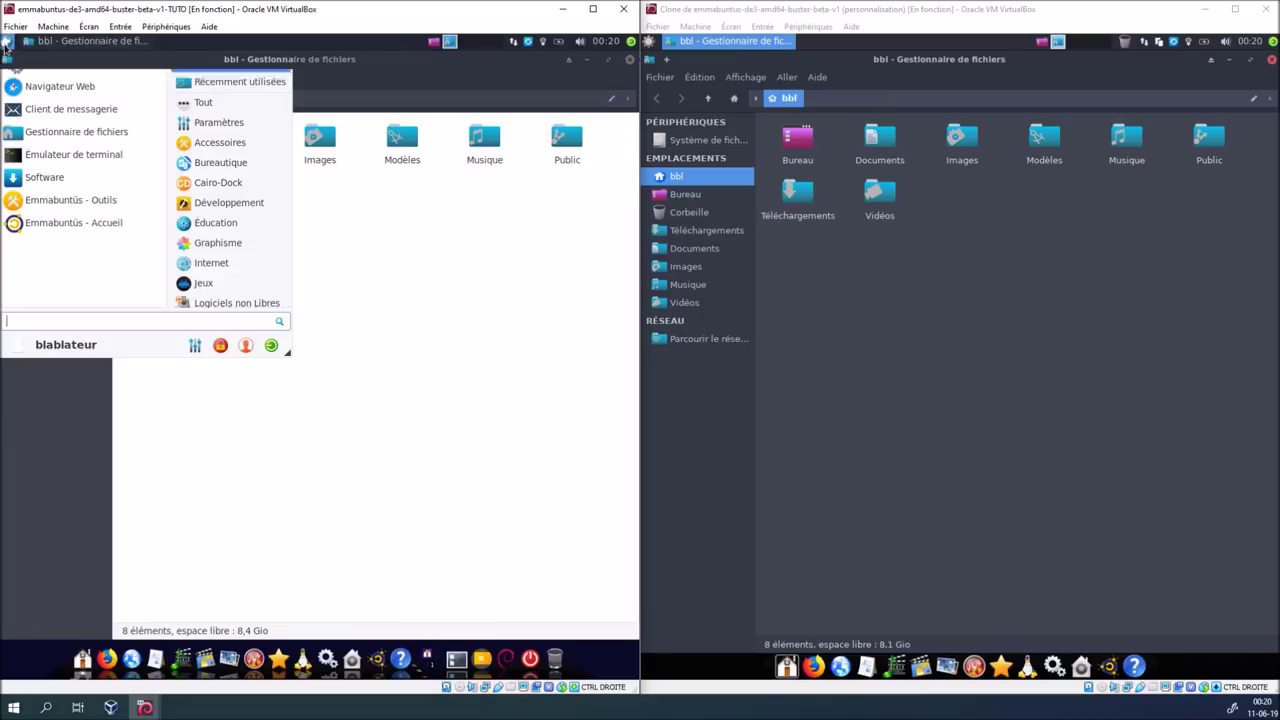
pyautogui.click(651, 41)
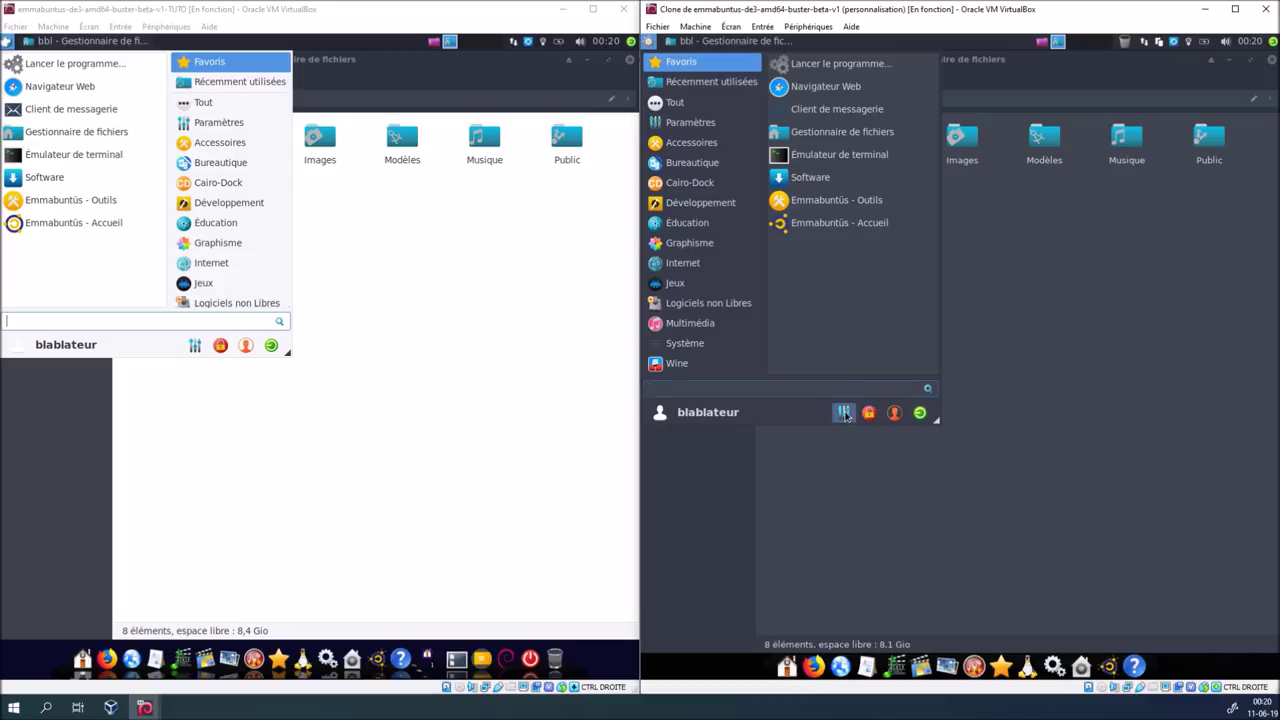
pyautogui.click(843, 413)
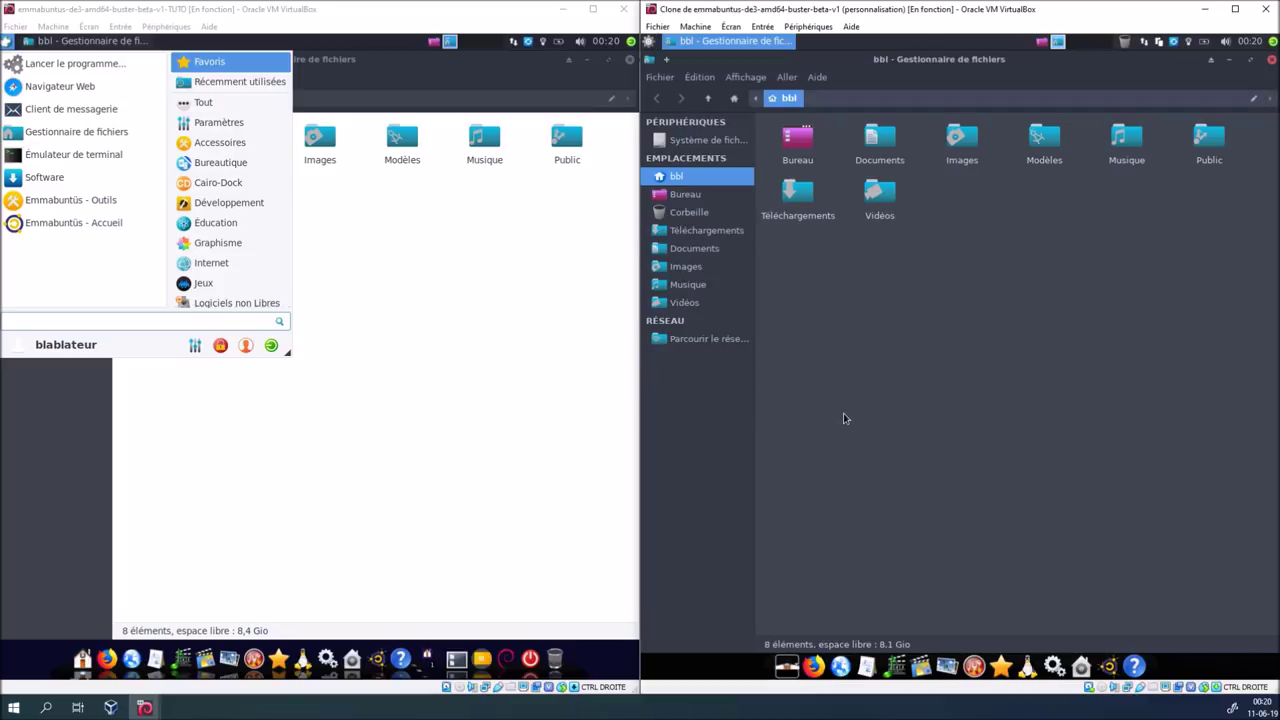
pyautogui.click(195, 345)
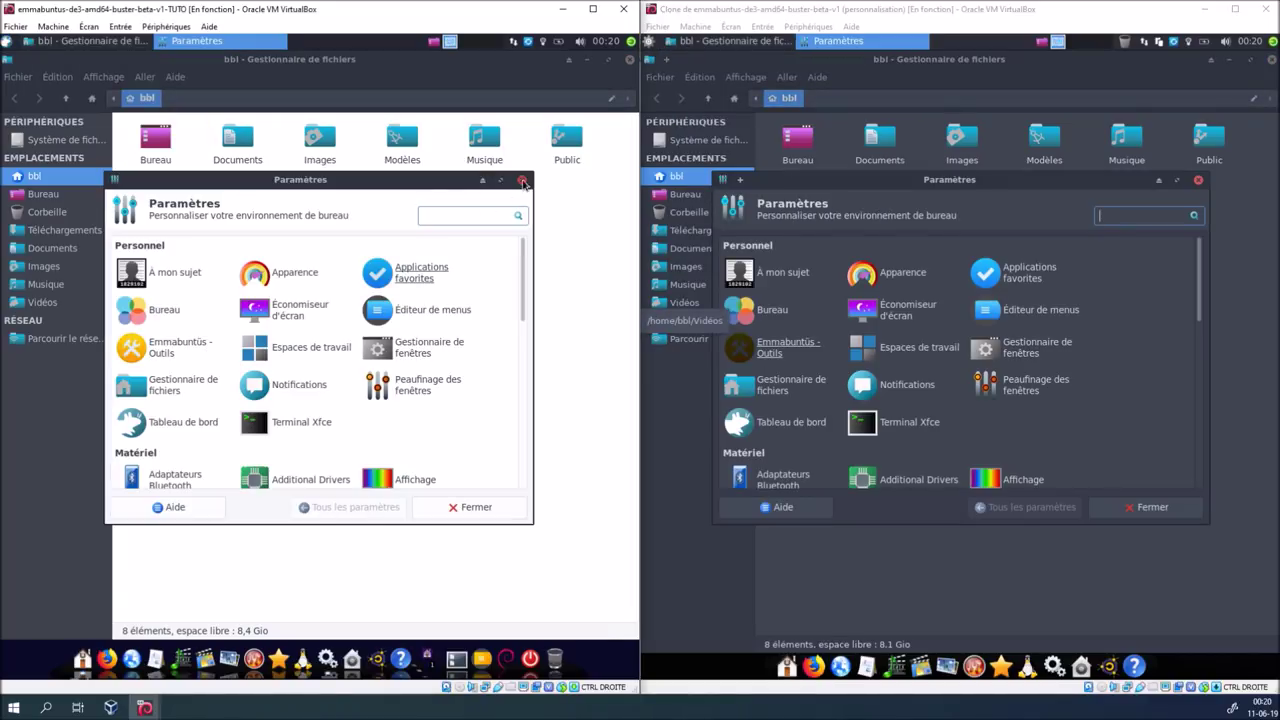
# Close the settings and file manager windows in both VMs
pyautogui.click(522, 180)
pyautogui.click(629, 62)
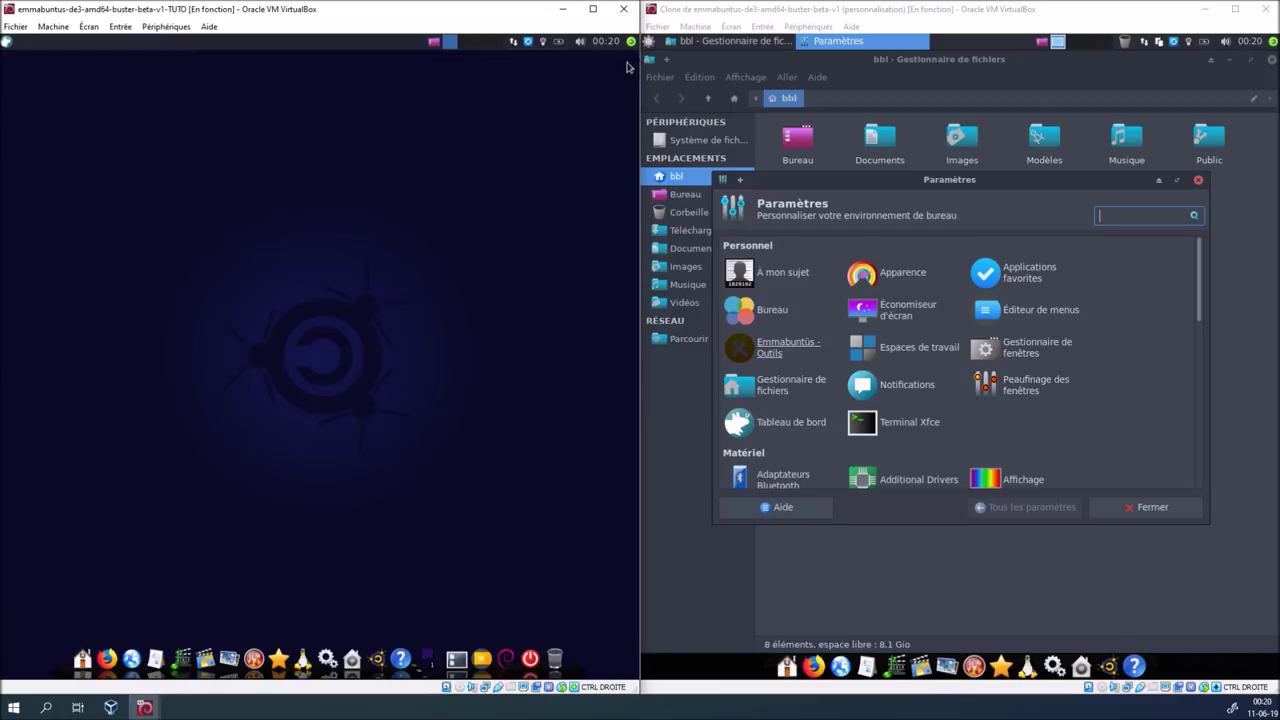
pyautogui.click(1198, 182)
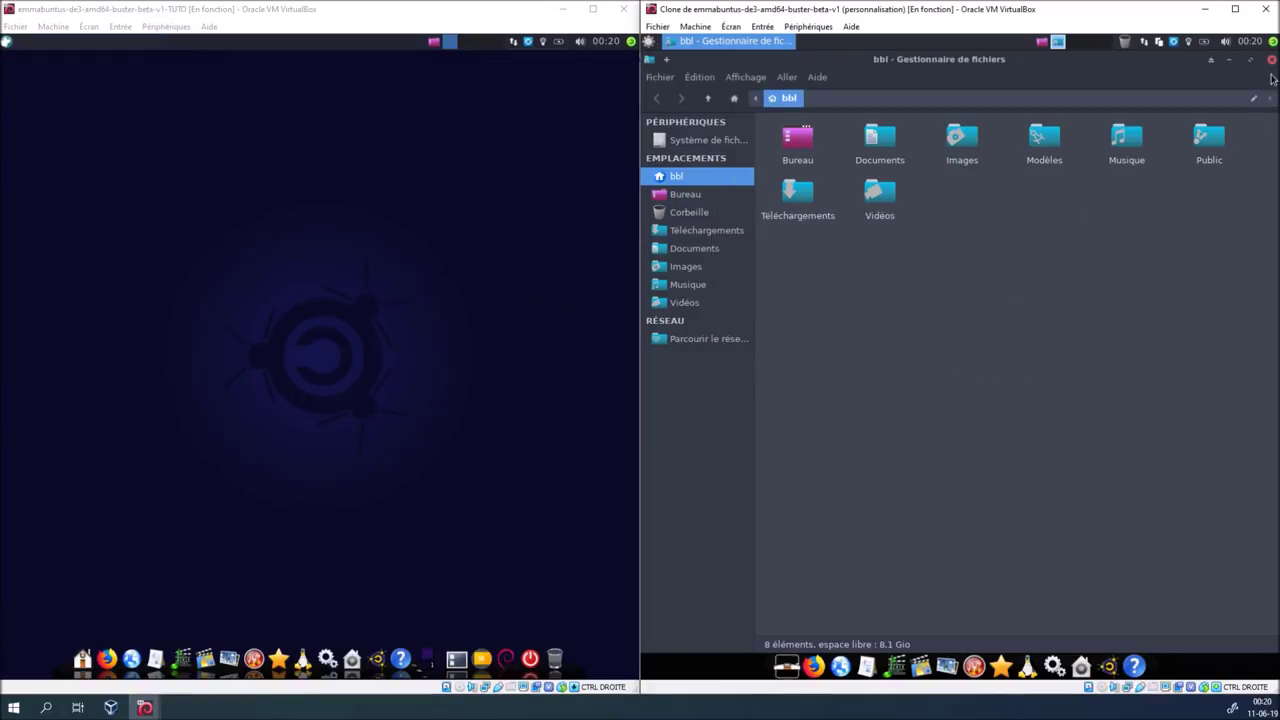
pyautogui.click(1270, 60)
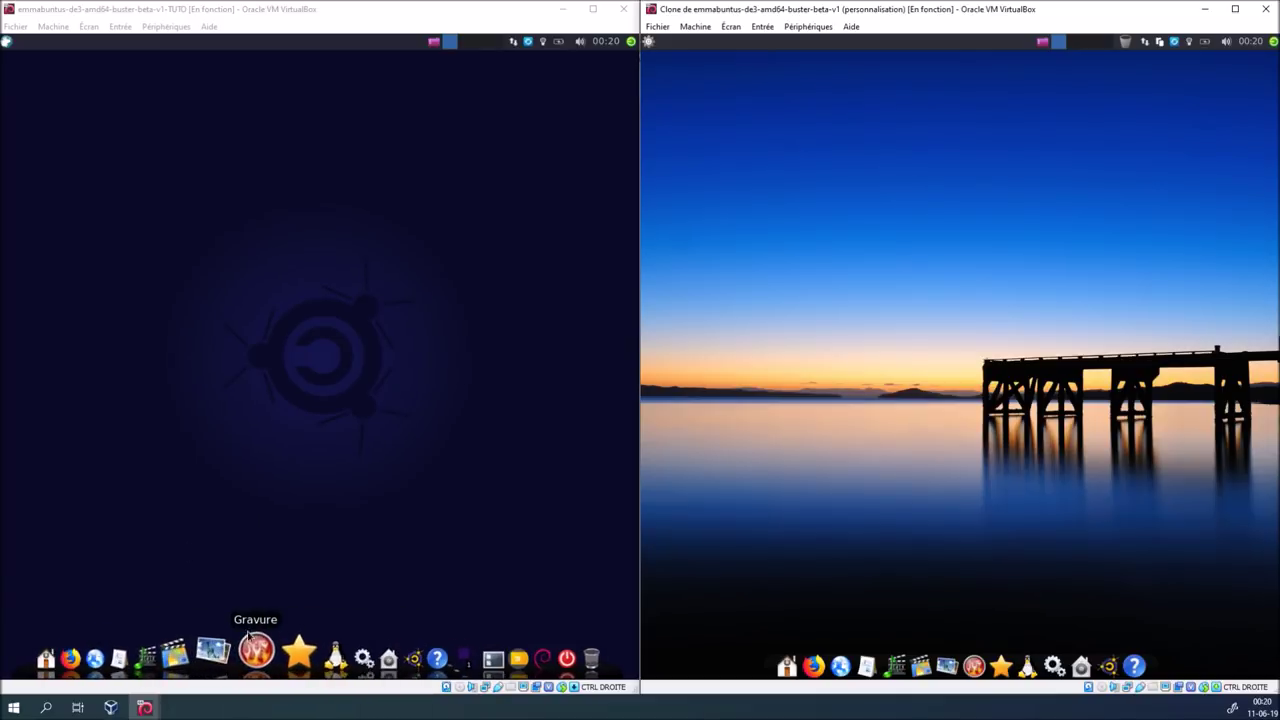
pyautogui.click(181, 654)
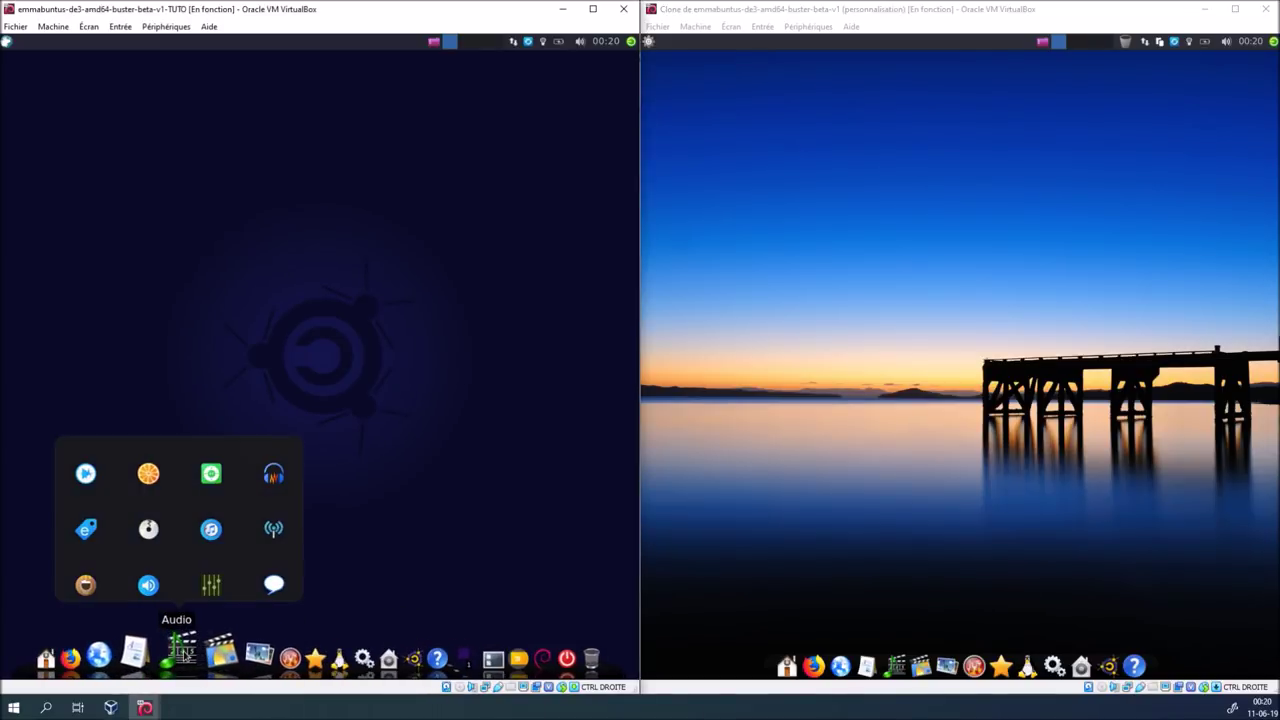
pyautogui.click(898, 652)
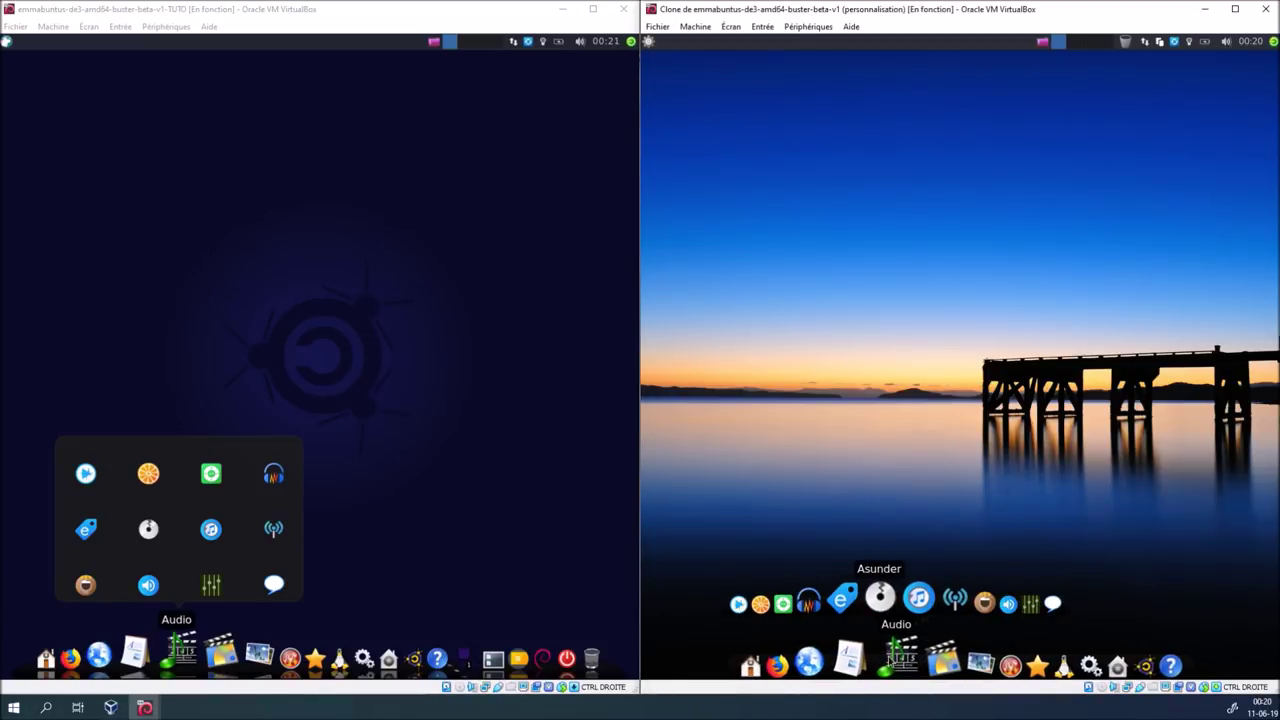
pyautogui.click(394, 517)
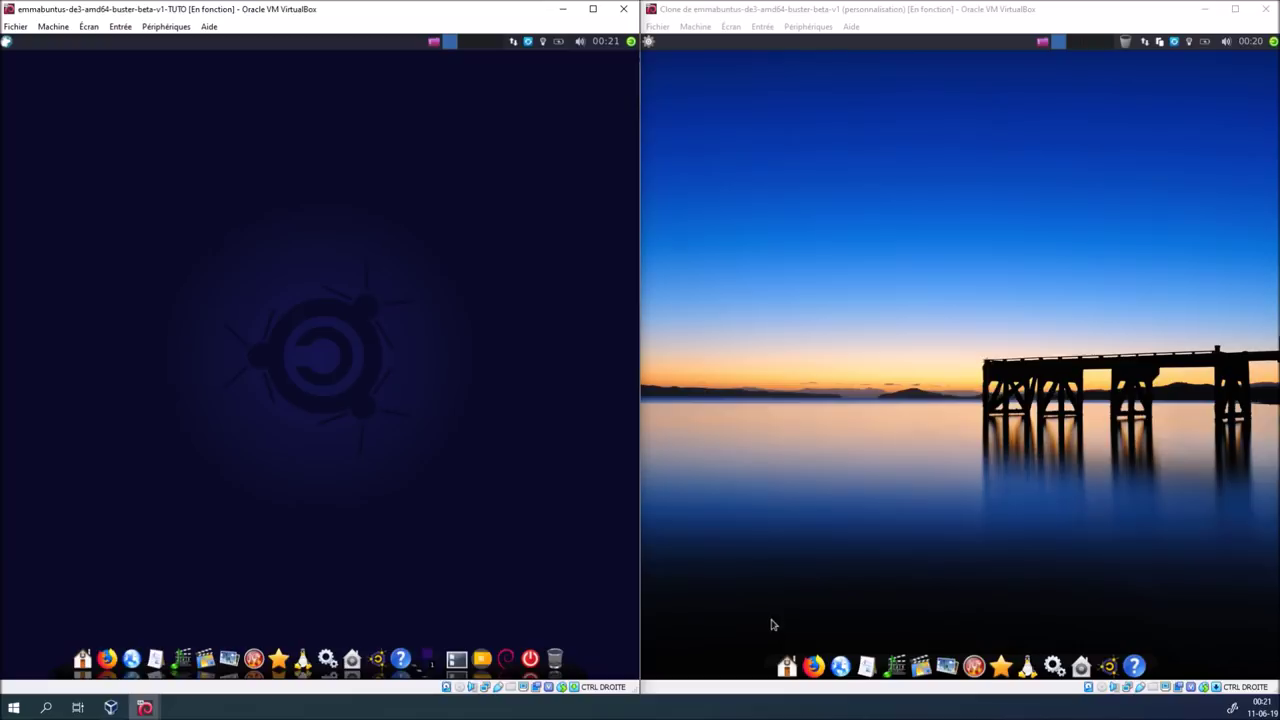
# Run Protection Dock Emmabuntüs in the left VM, confirm the unlock and authenticate with the account password
pyautogui.click(648, 43)
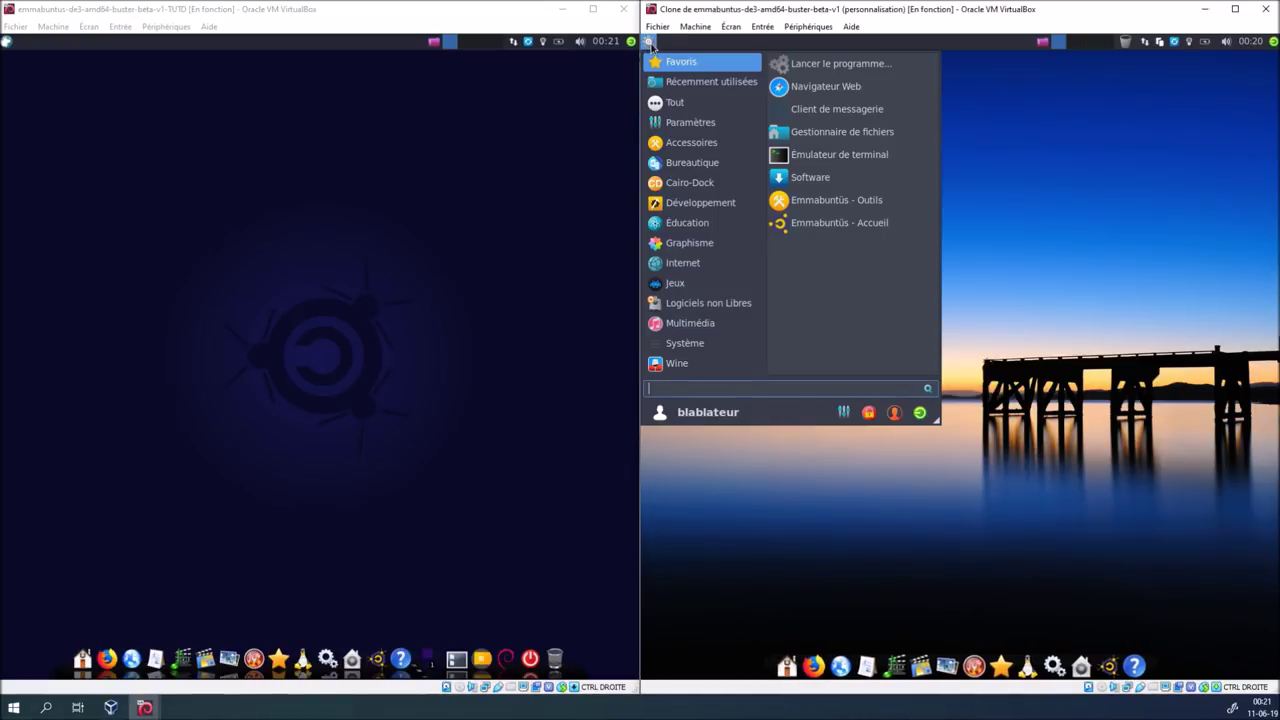
pyautogui.click(701, 183)
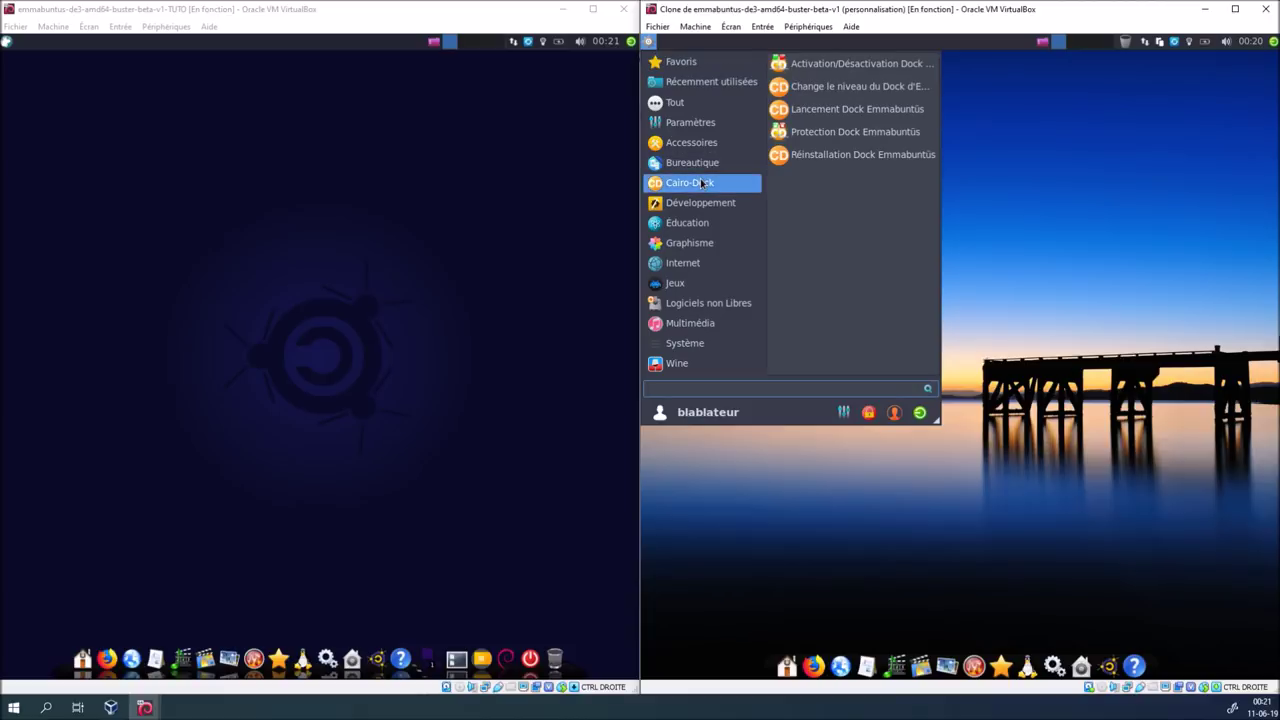
pyautogui.click(296, 376)
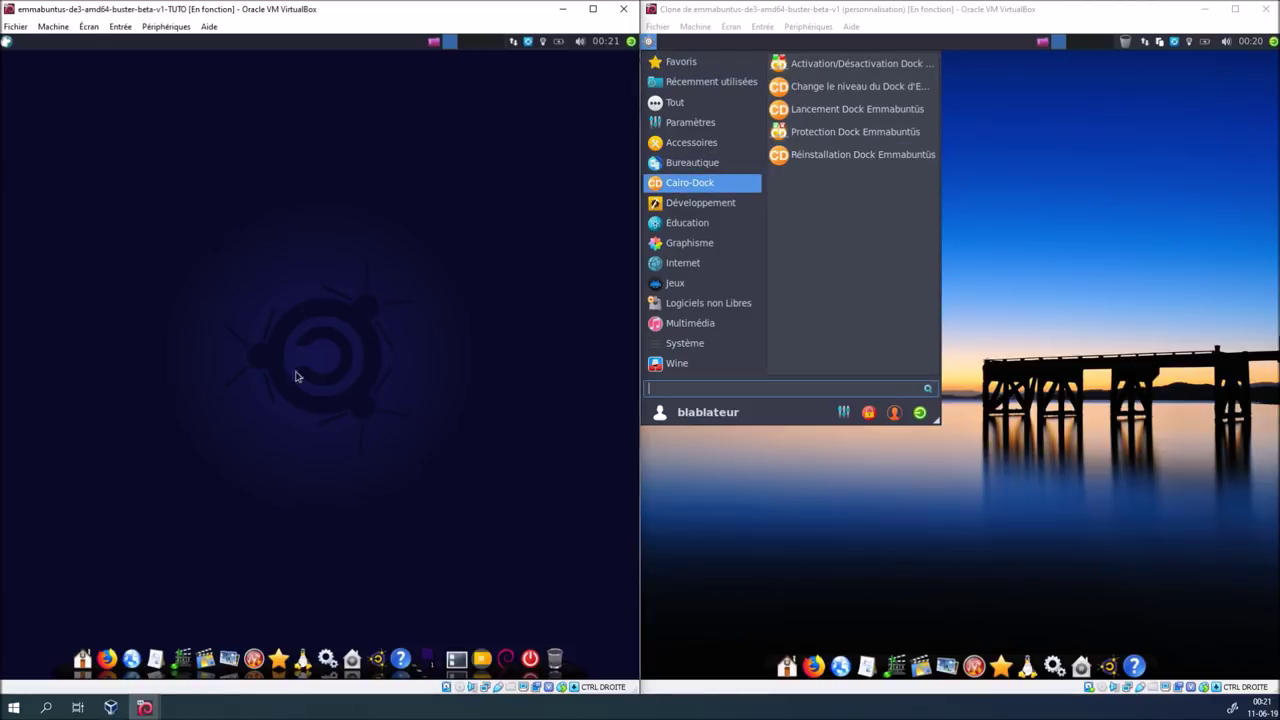
pyautogui.click(7, 42)
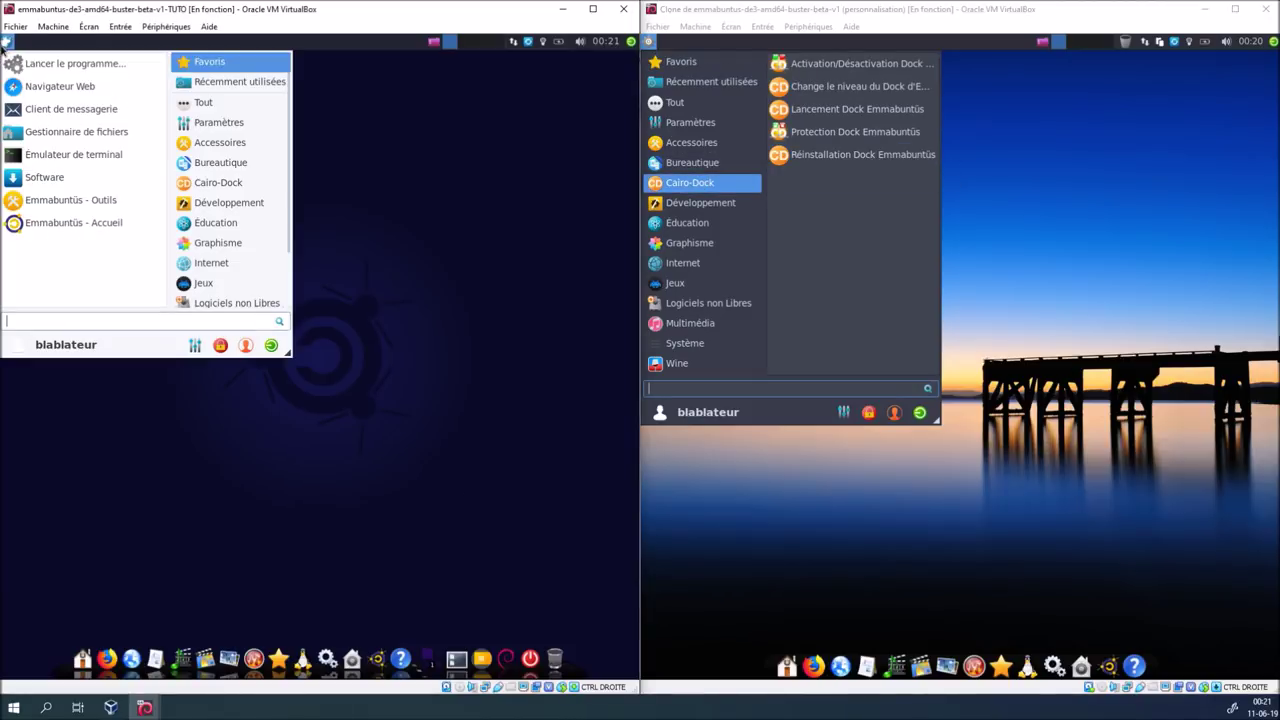
pyautogui.click(215, 182)
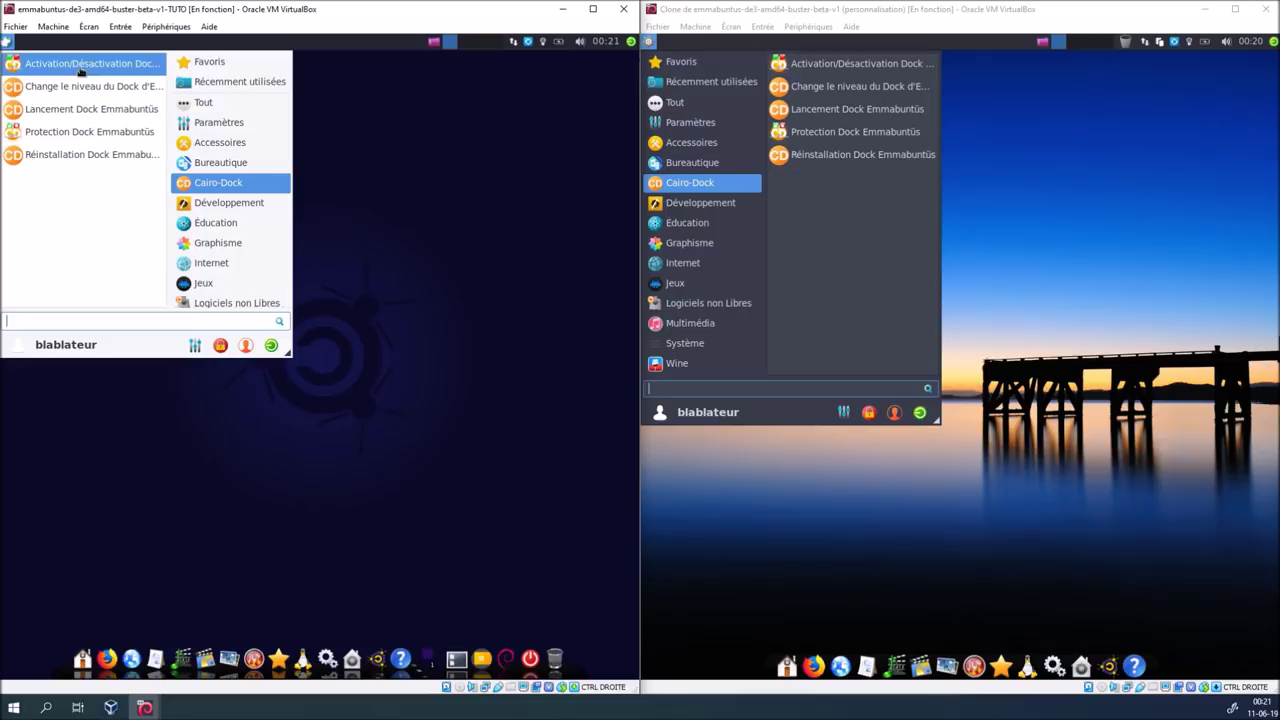
pyautogui.click(95, 132)
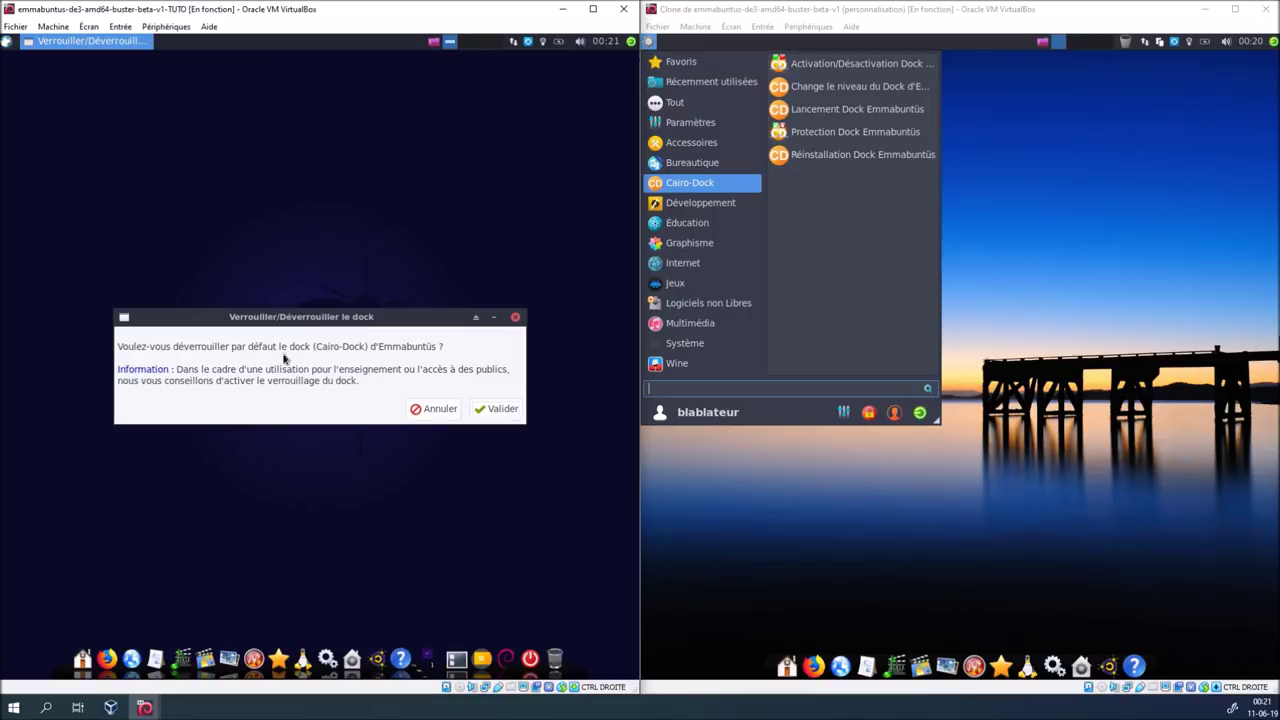
pyautogui.click(488, 413)
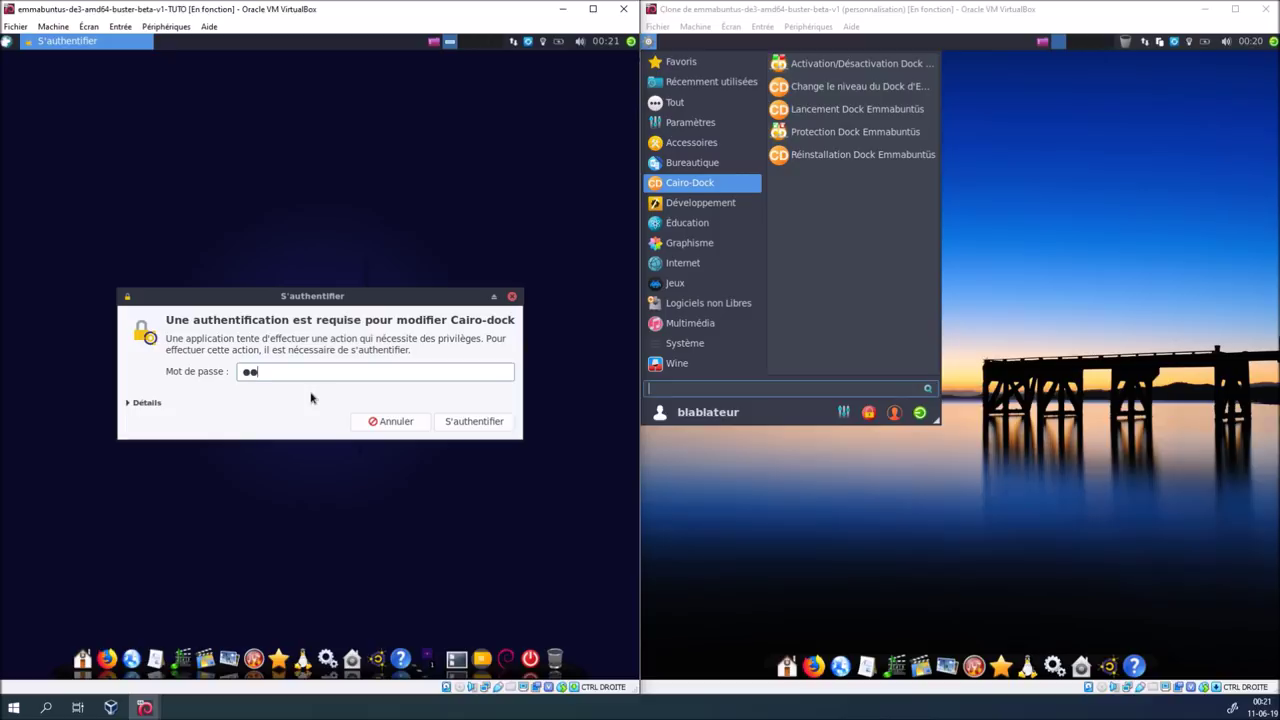
pyautogui.press('Return')
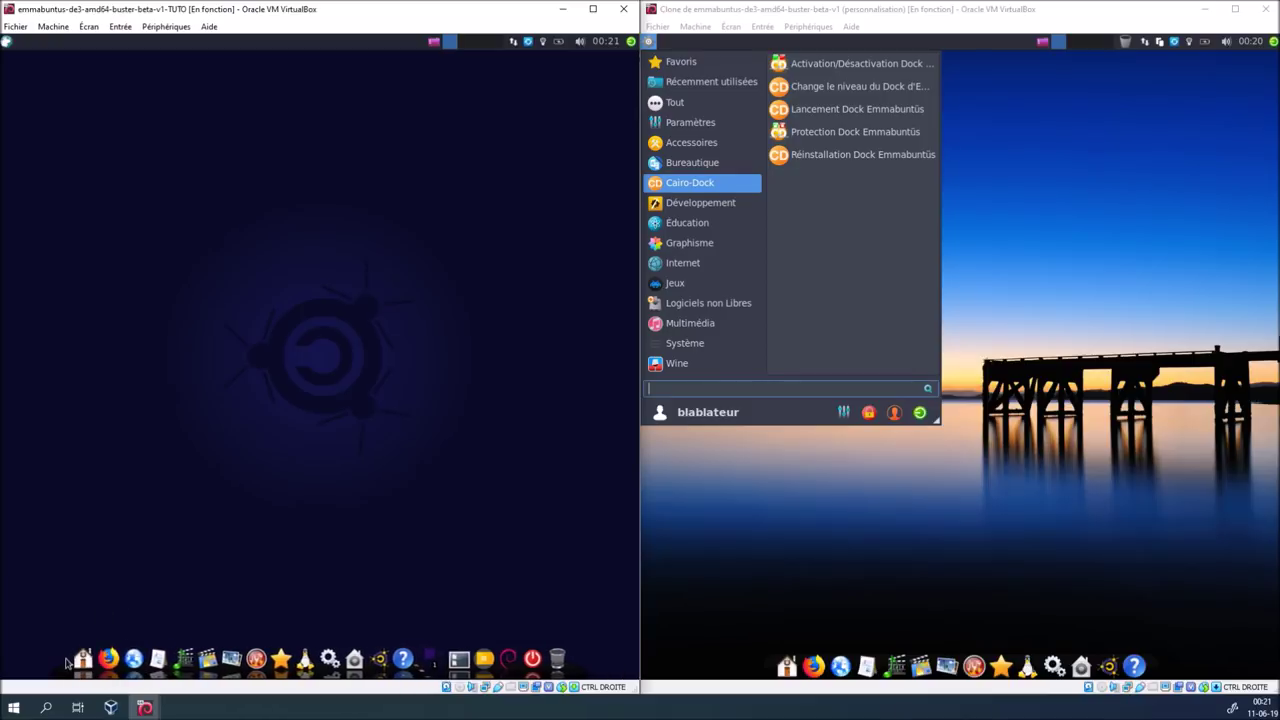
# Open Cairo-Dock's configuration from the dock menu, browse its tabs, and expand Dock du bas under Éléments courants
pyautogui.rightClick(96, 660)
pyautogui.moveTo(122, 631)
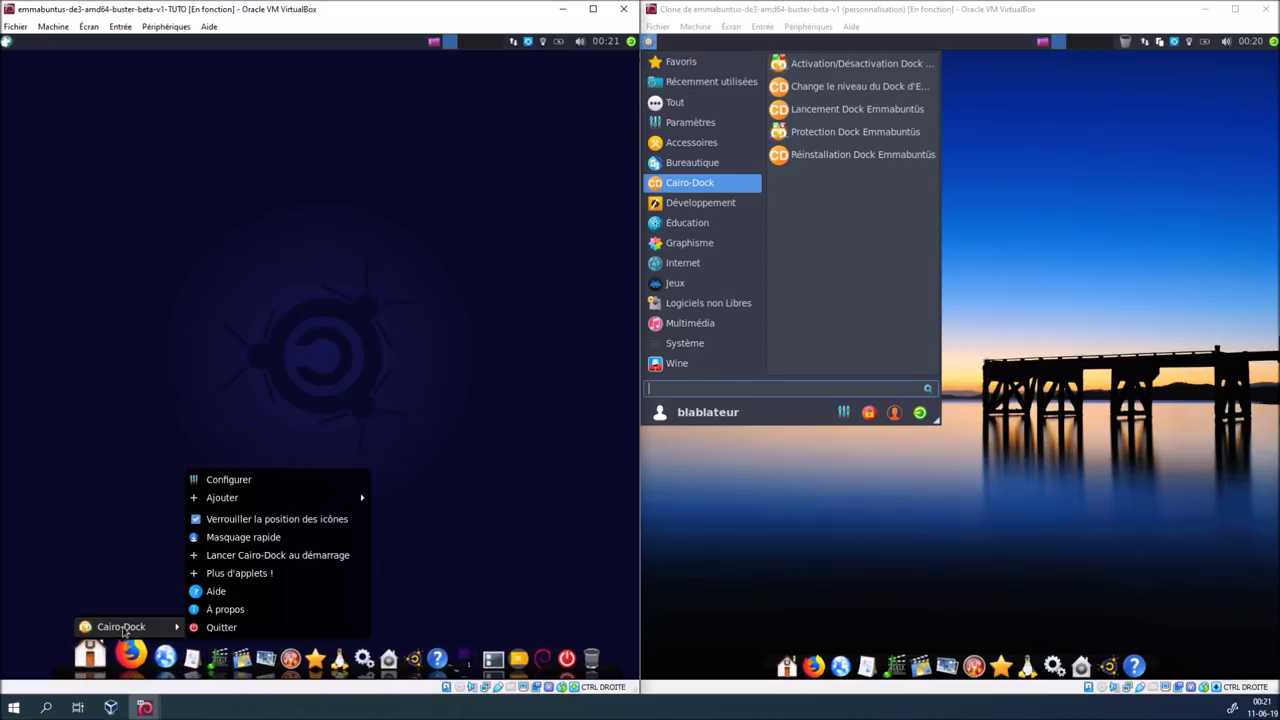
pyautogui.click(238, 480)
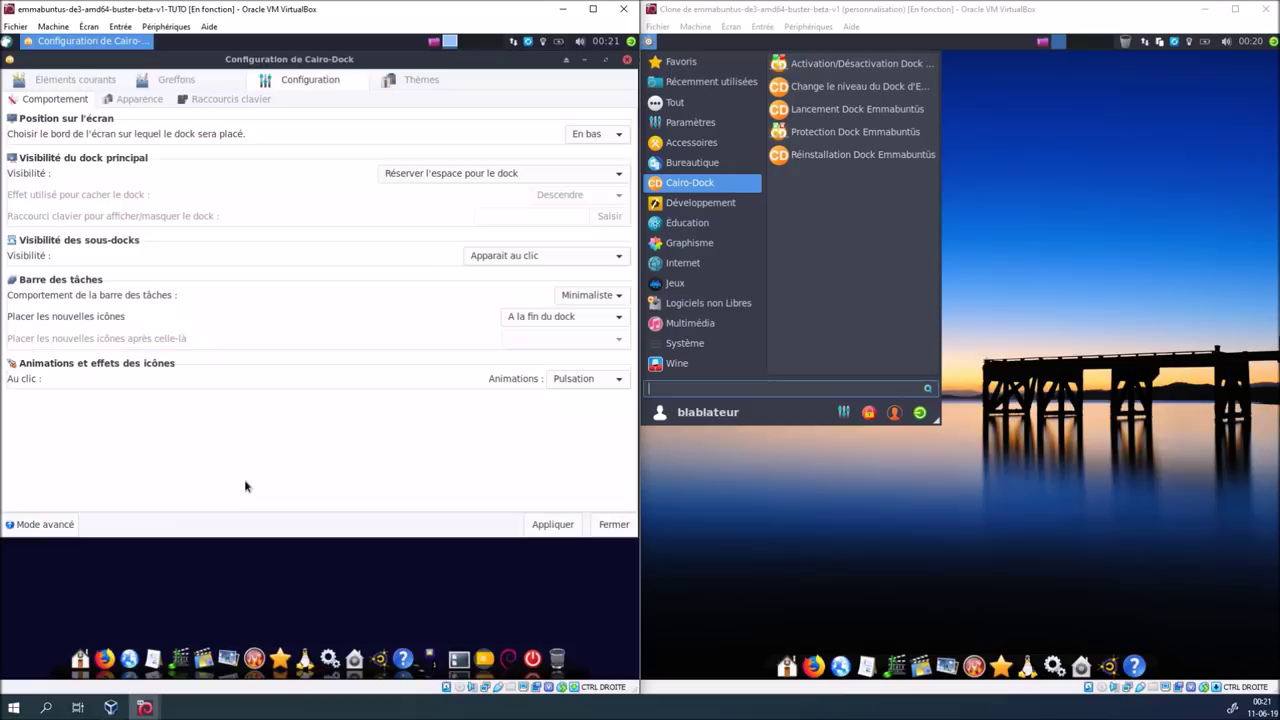
pyautogui.click(410, 84)
pyautogui.click(324, 80)
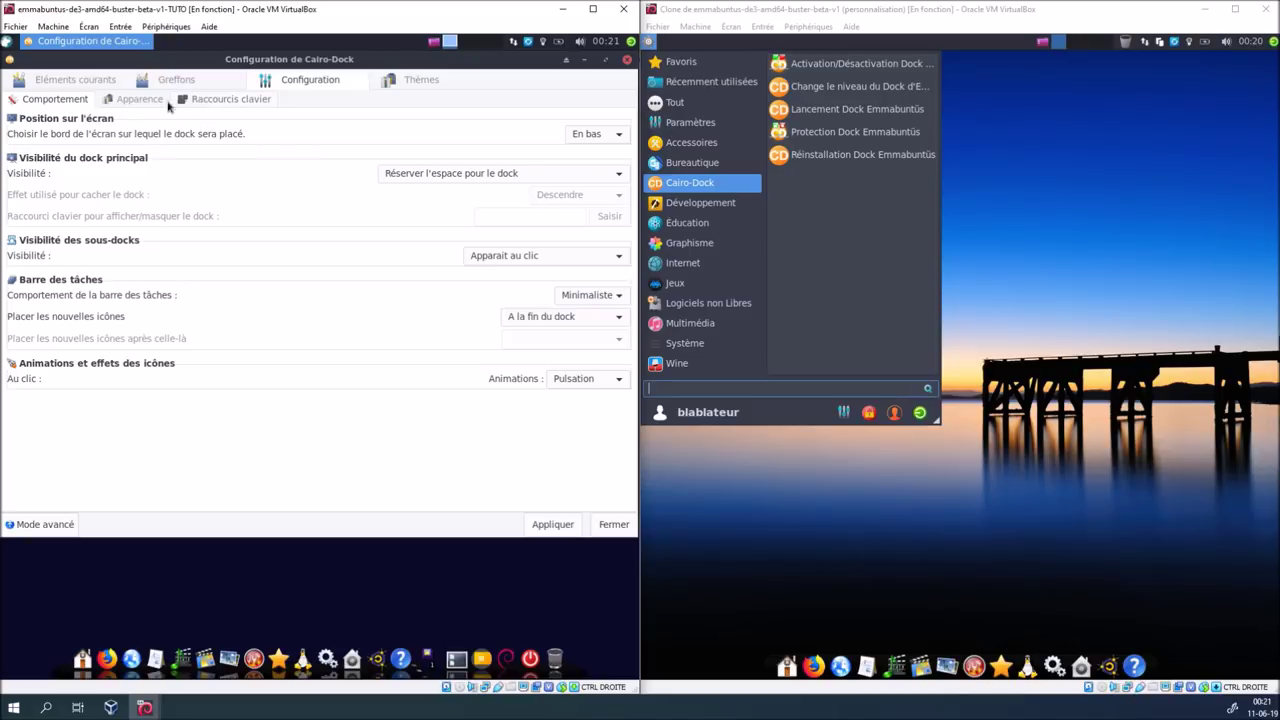
pyautogui.click(139, 99)
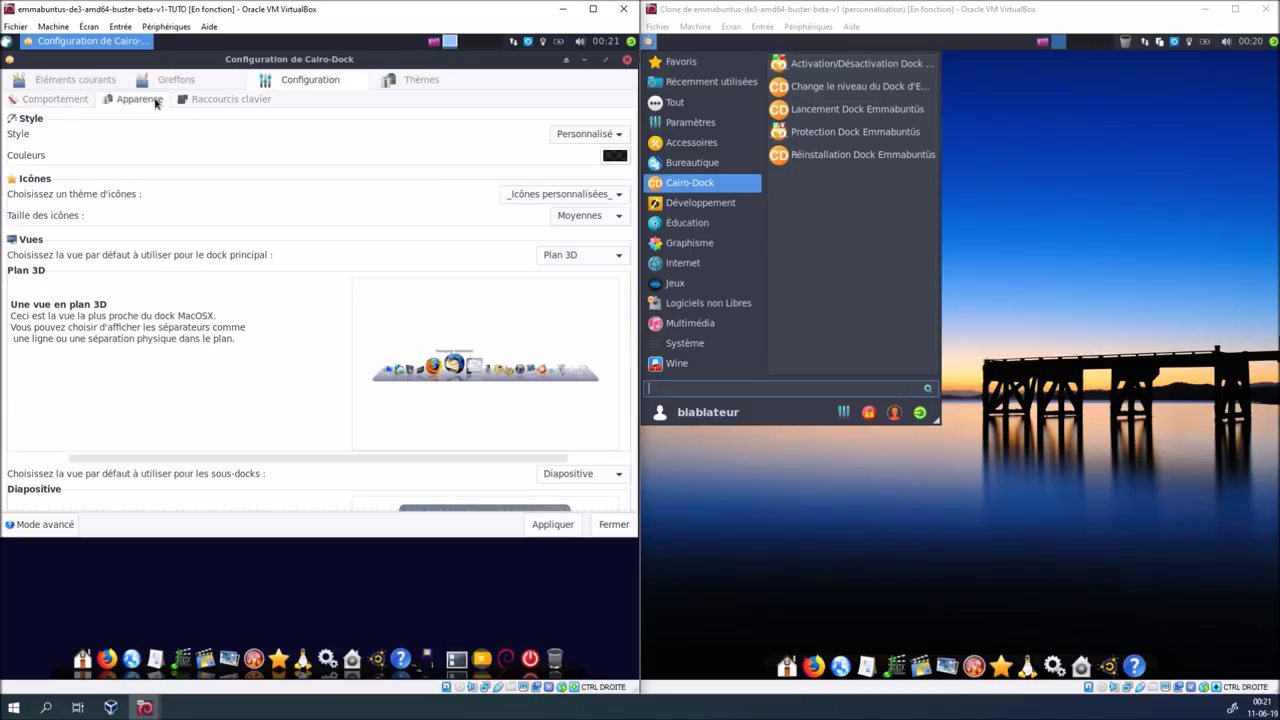
pyautogui.click(58, 99)
pyautogui.click(71, 82)
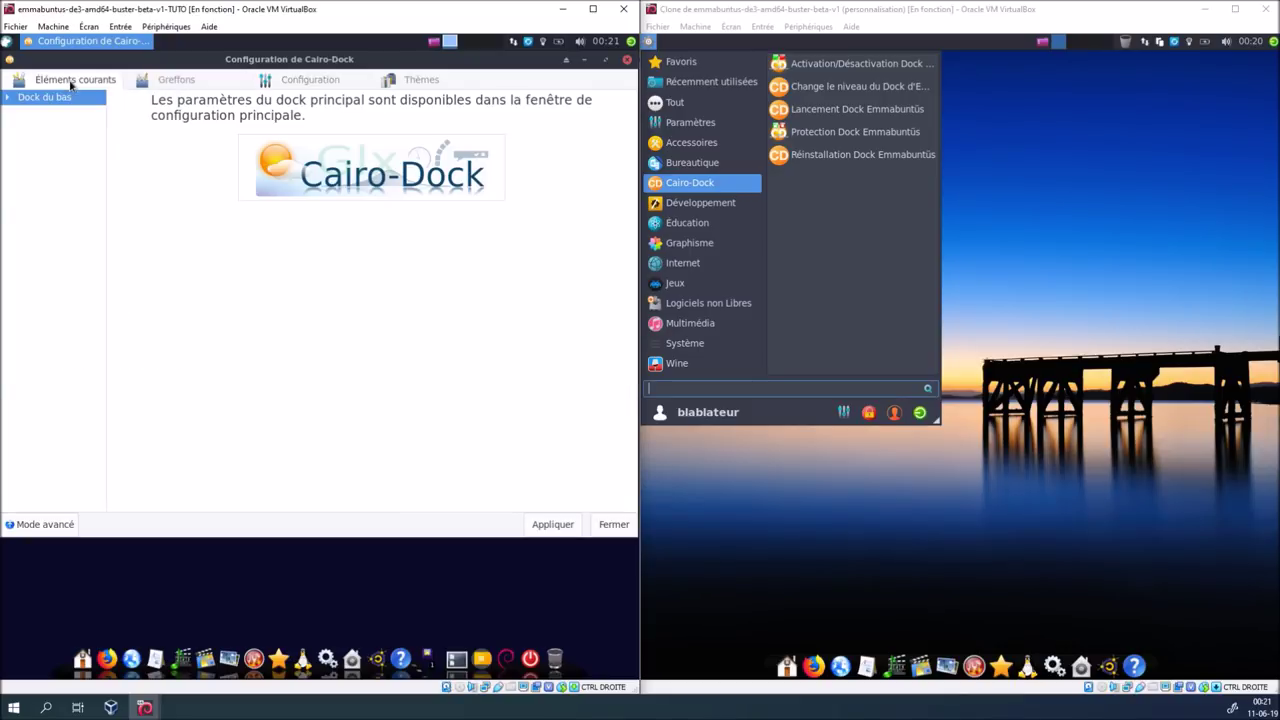
pyautogui.click(7, 98)
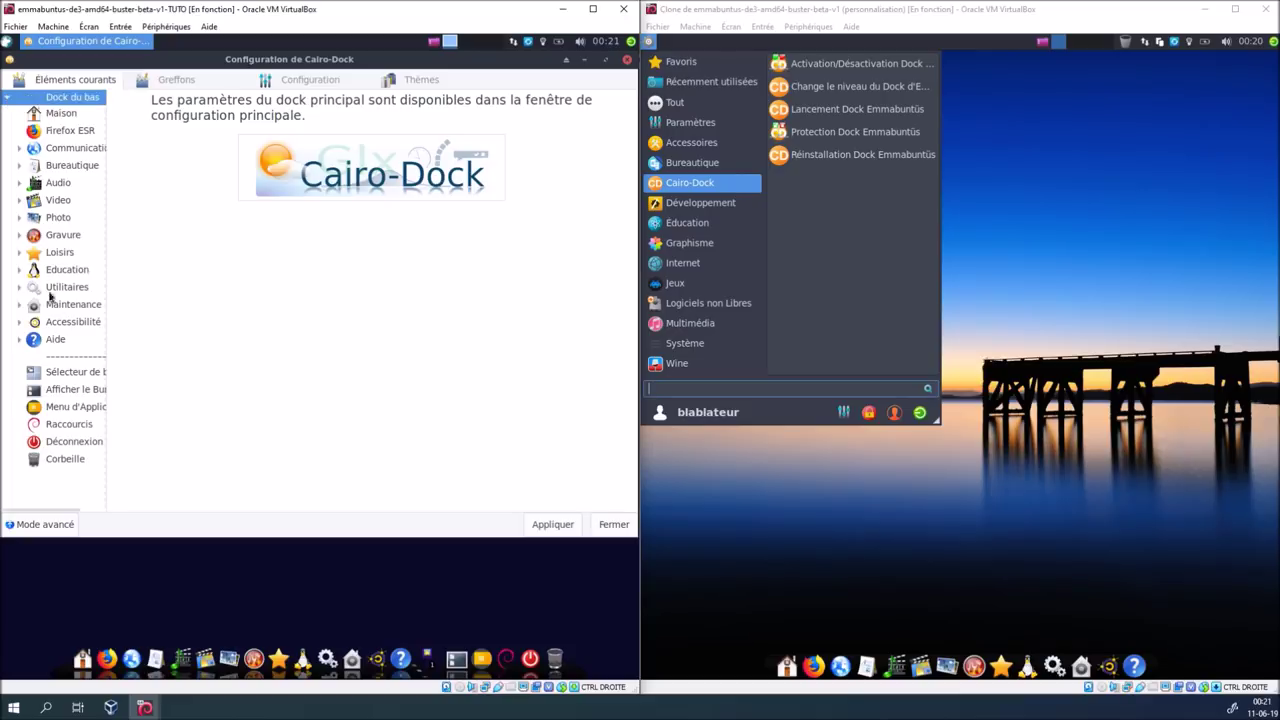
# Delete the Corbeille and Déconnexion items from the bottom dock
pyautogui.click(65, 460)
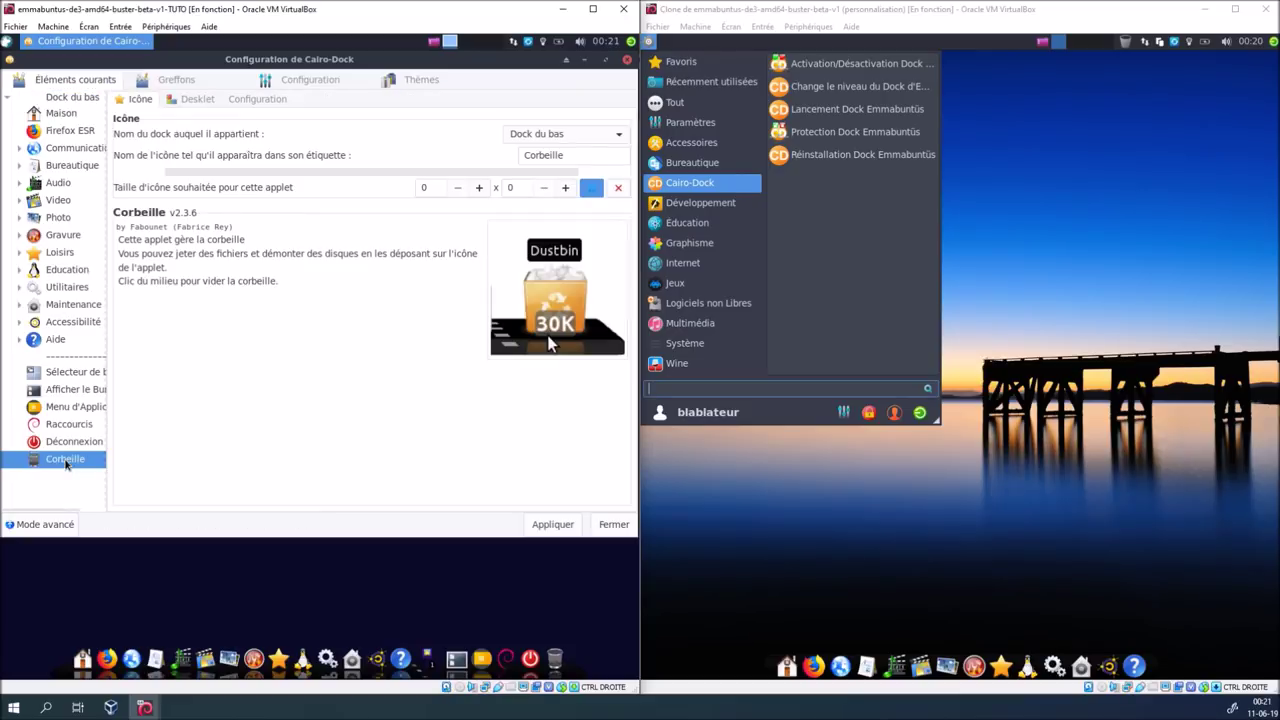
pyautogui.press('Delete')
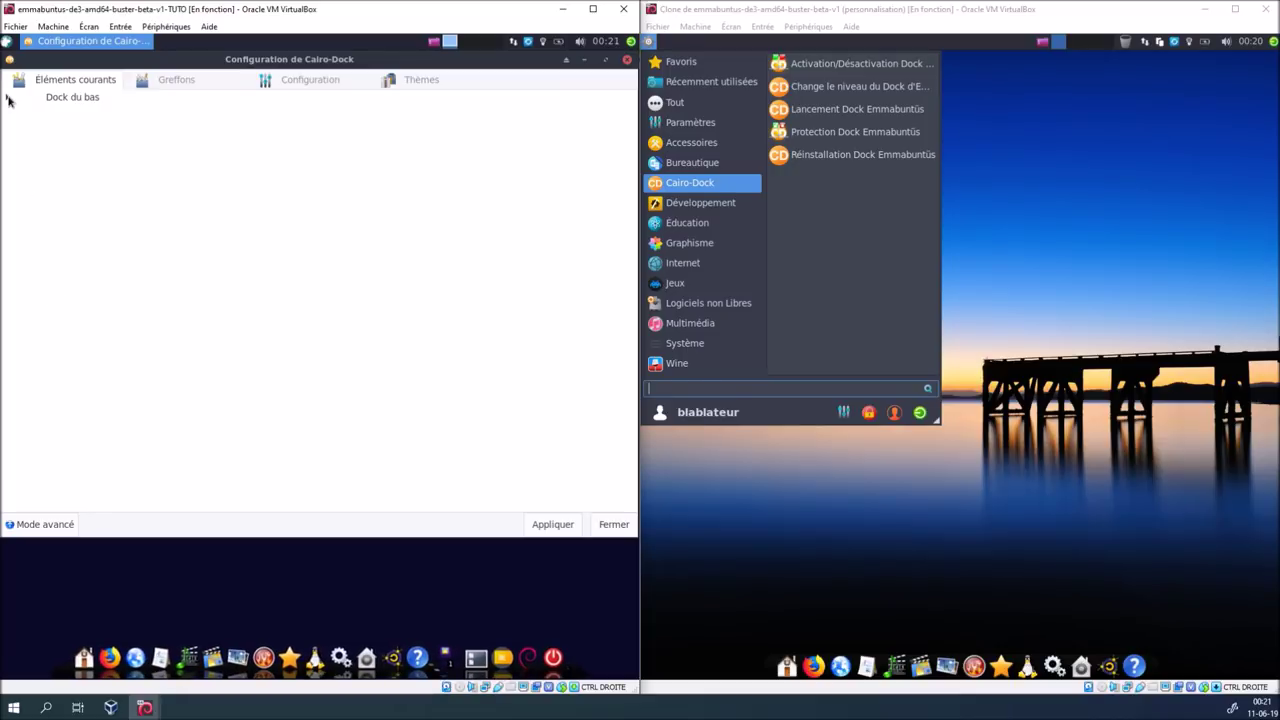
pyautogui.click(7, 98)
pyautogui.click(89, 442)
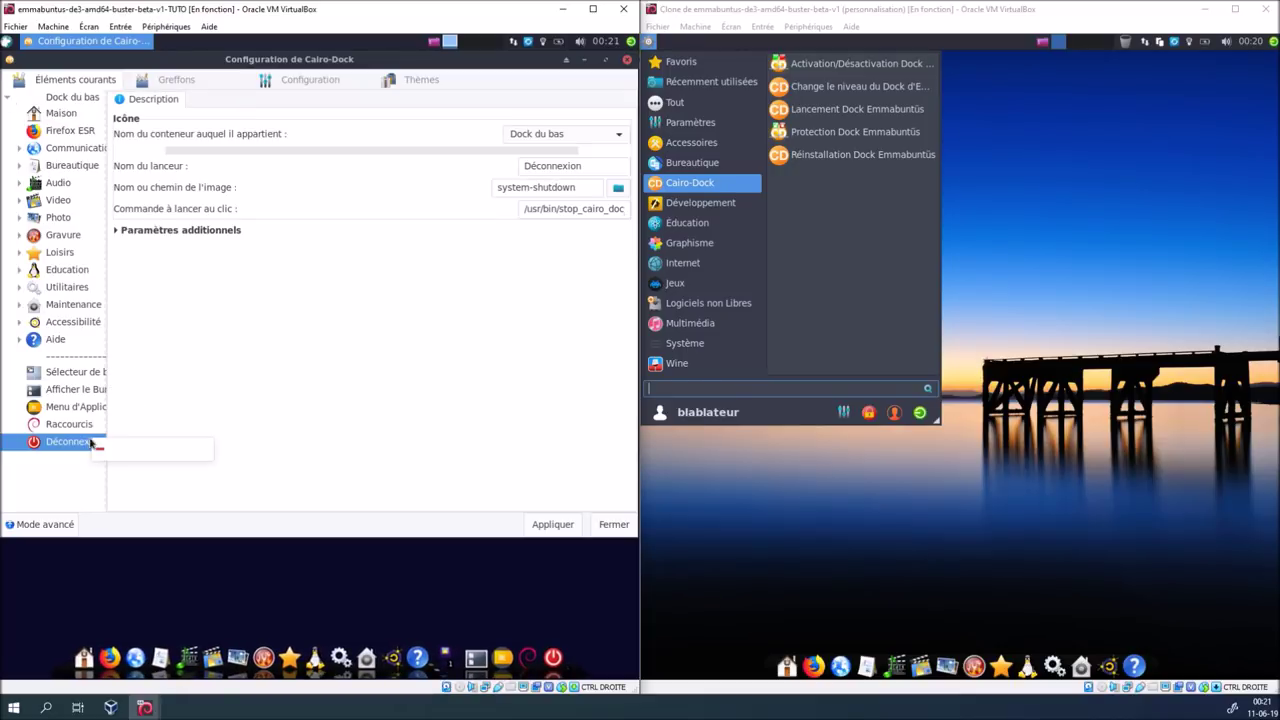
pyautogui.press('Delete')
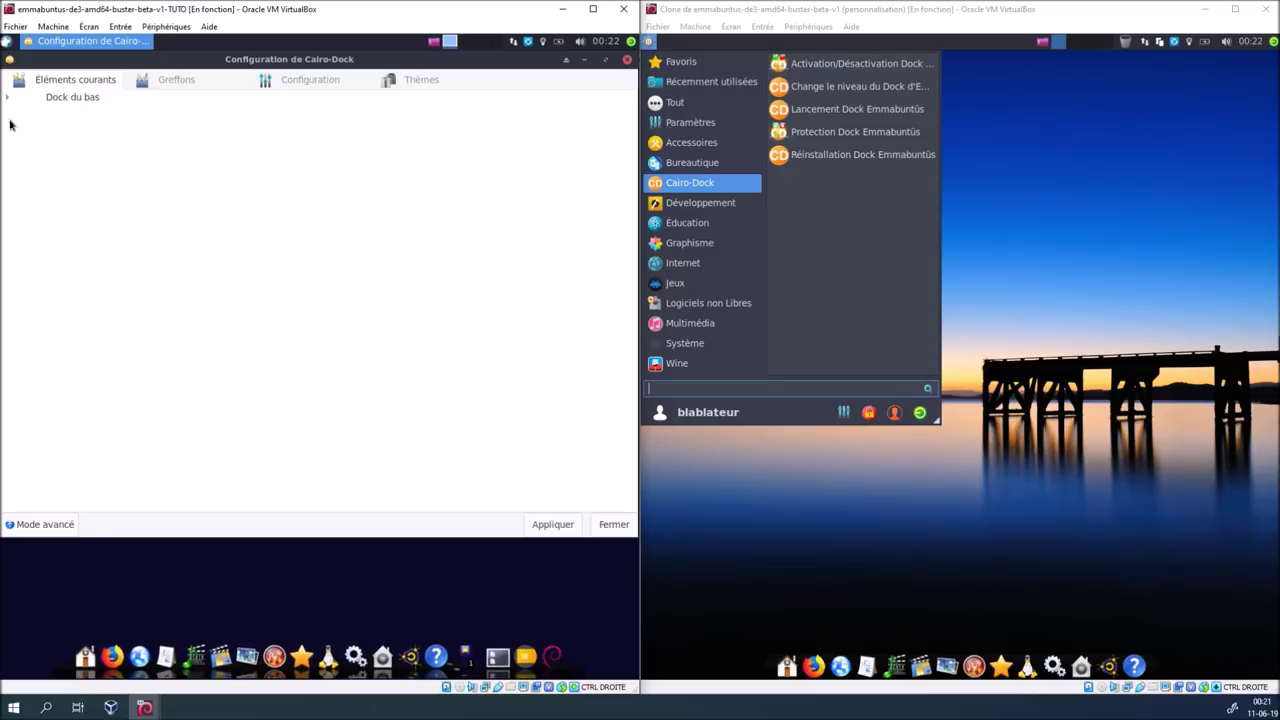
# Remove the Raccourcis launcher and the Sélecteur de bureau applet from Dock du bas
pyautogui.click(7, 98)
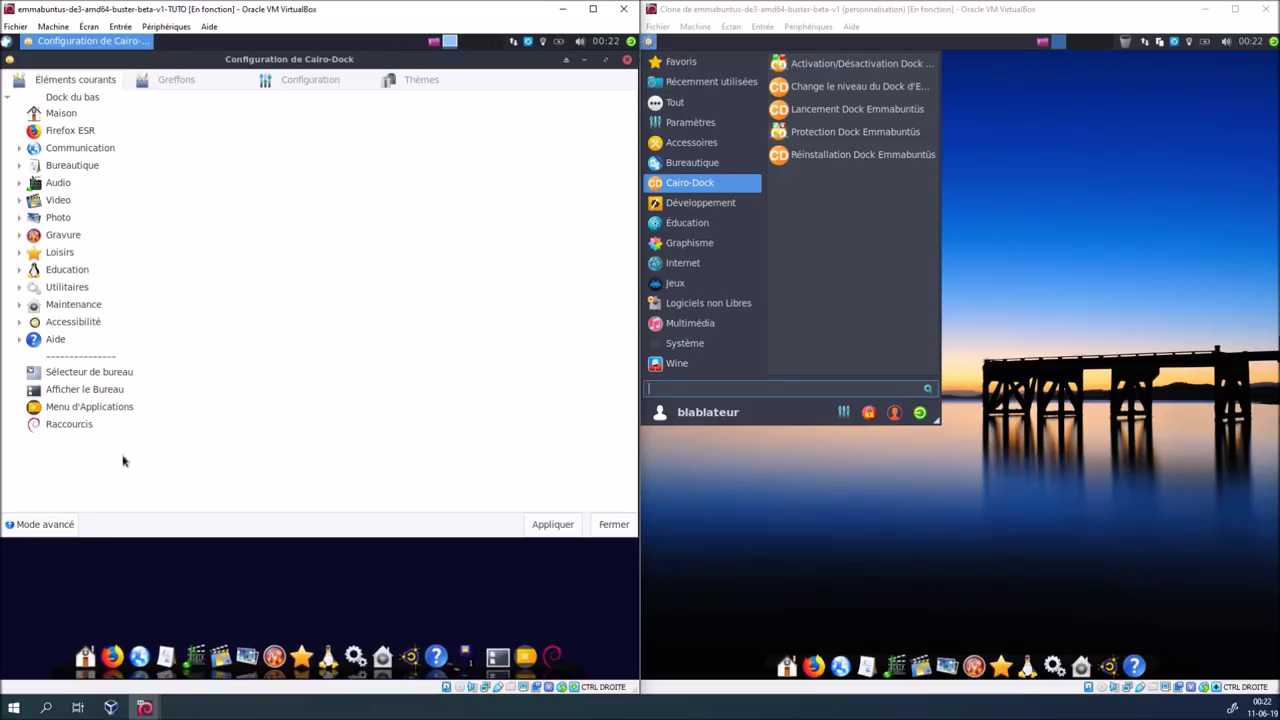
pyautogui.click(95, 411)
pyautogui.click(95, 422)
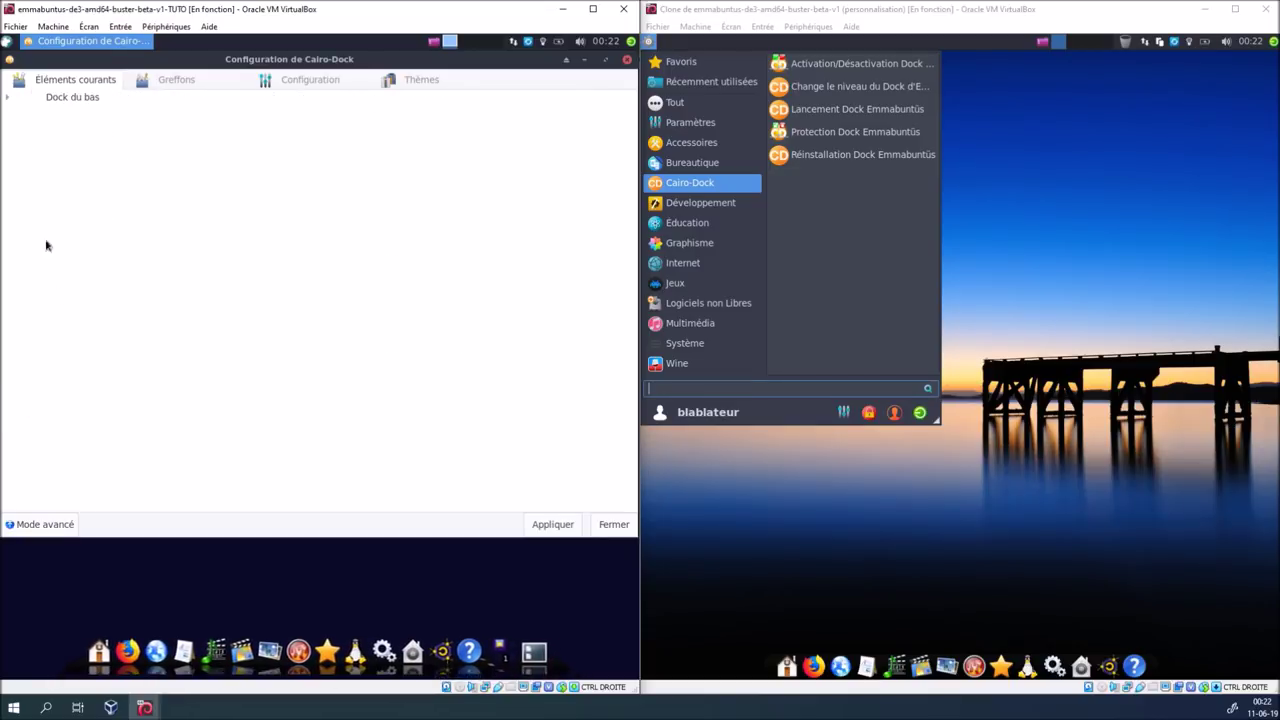
pyautogui.click(7, 99)
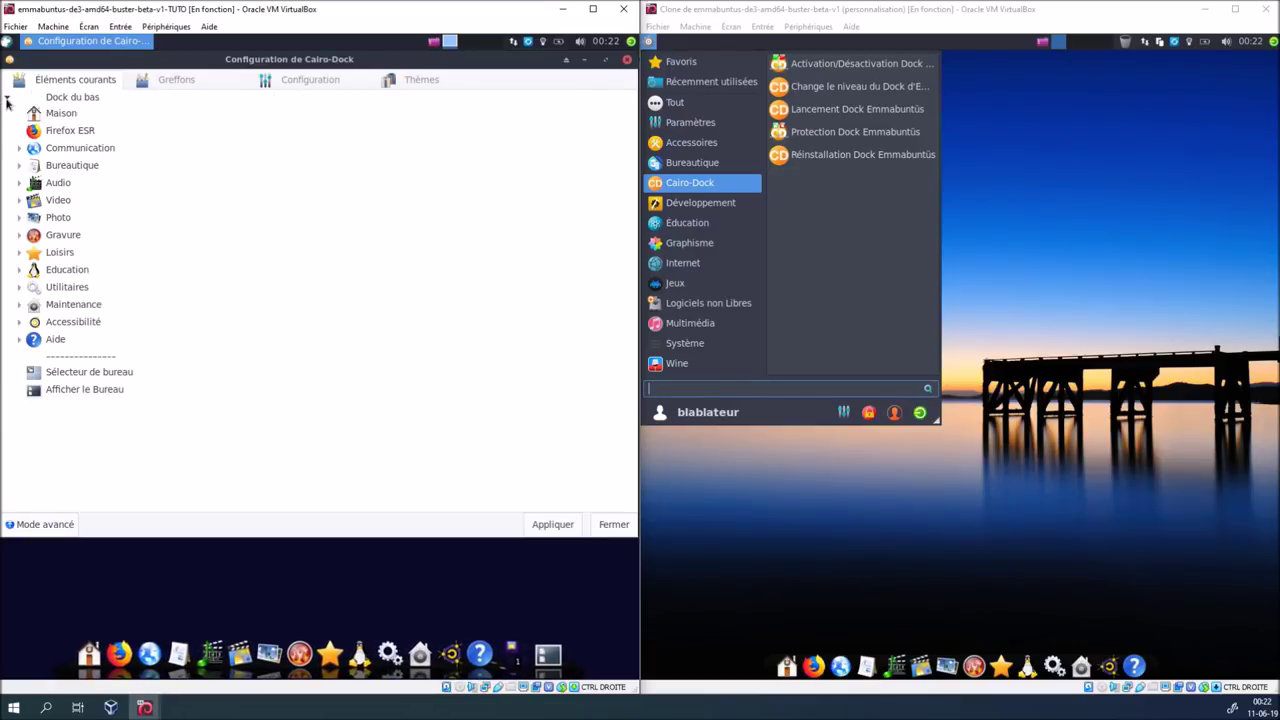
pyautogui.click(95, 374)
pyautogui.click(80, 389)
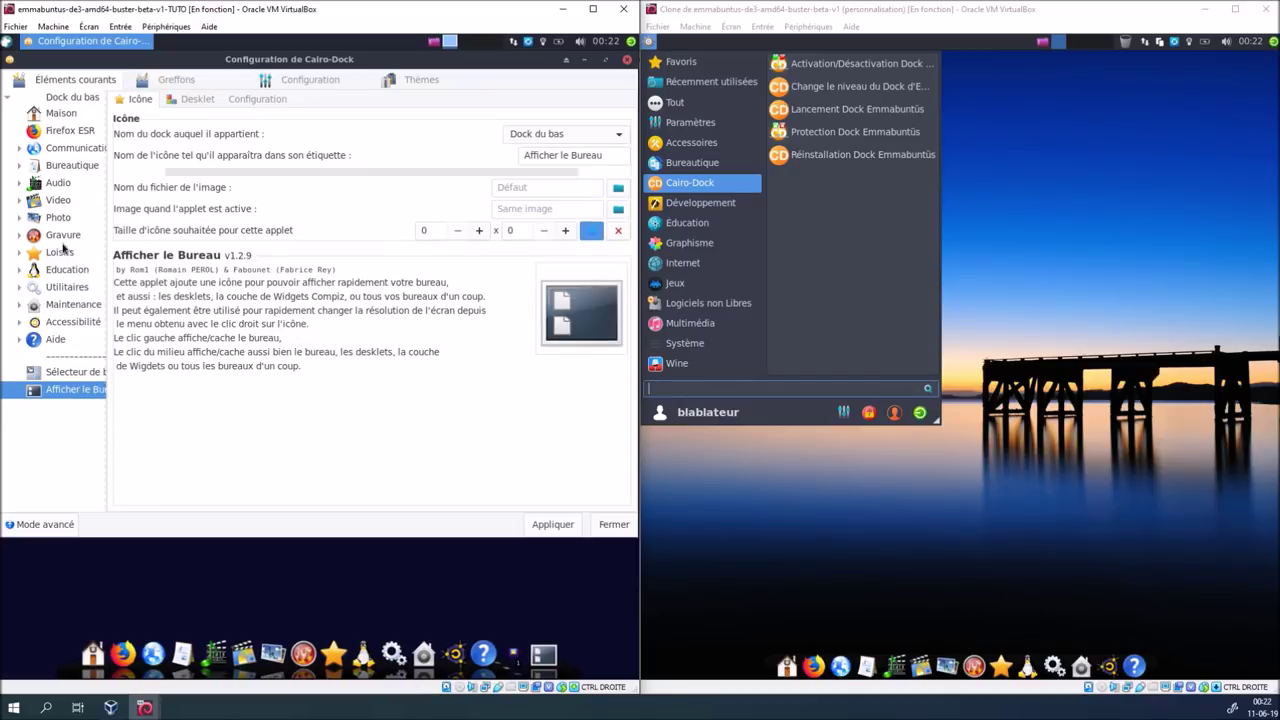
pyautogui.moveTo(83, 373); pyautogui.dragTo(130, 395)
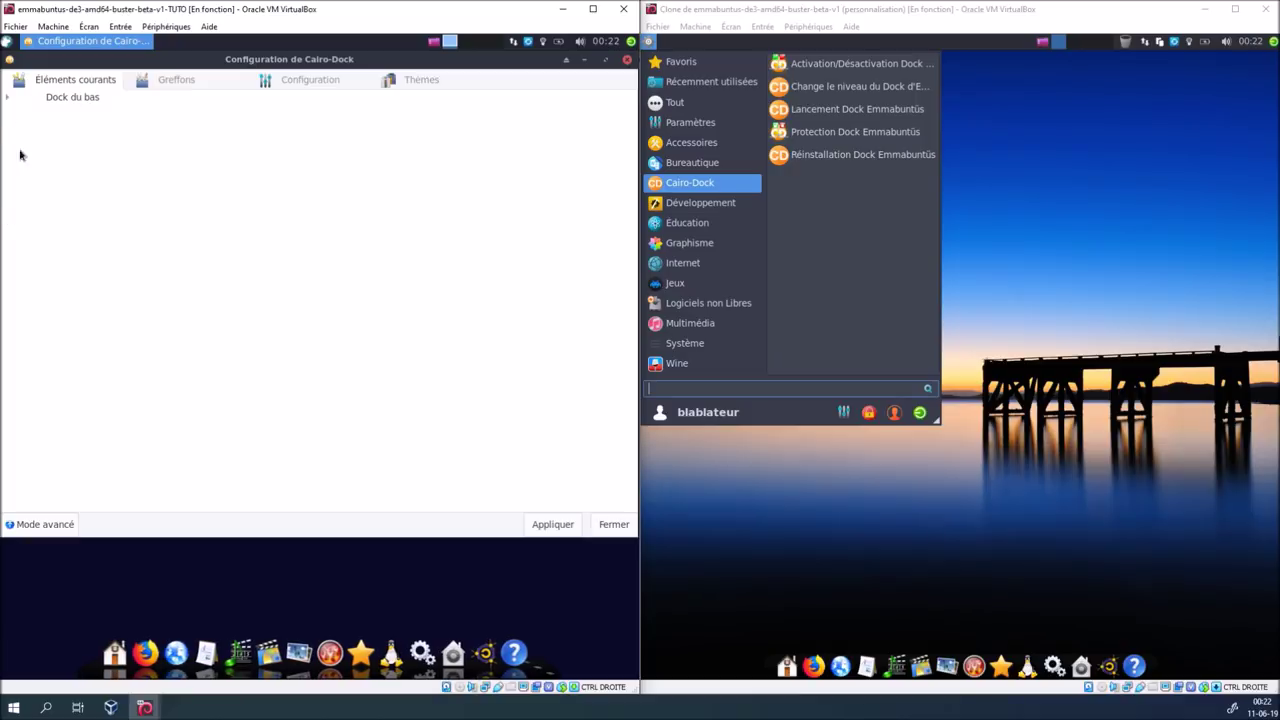
# Drag the separator below Aide out of the Dock du bas list
pyautogui.click(7, 97)
pyautogui.click(89, 355)
pyautogui.moveTo(89, 355); pyautogui.dragTo(100, 359)
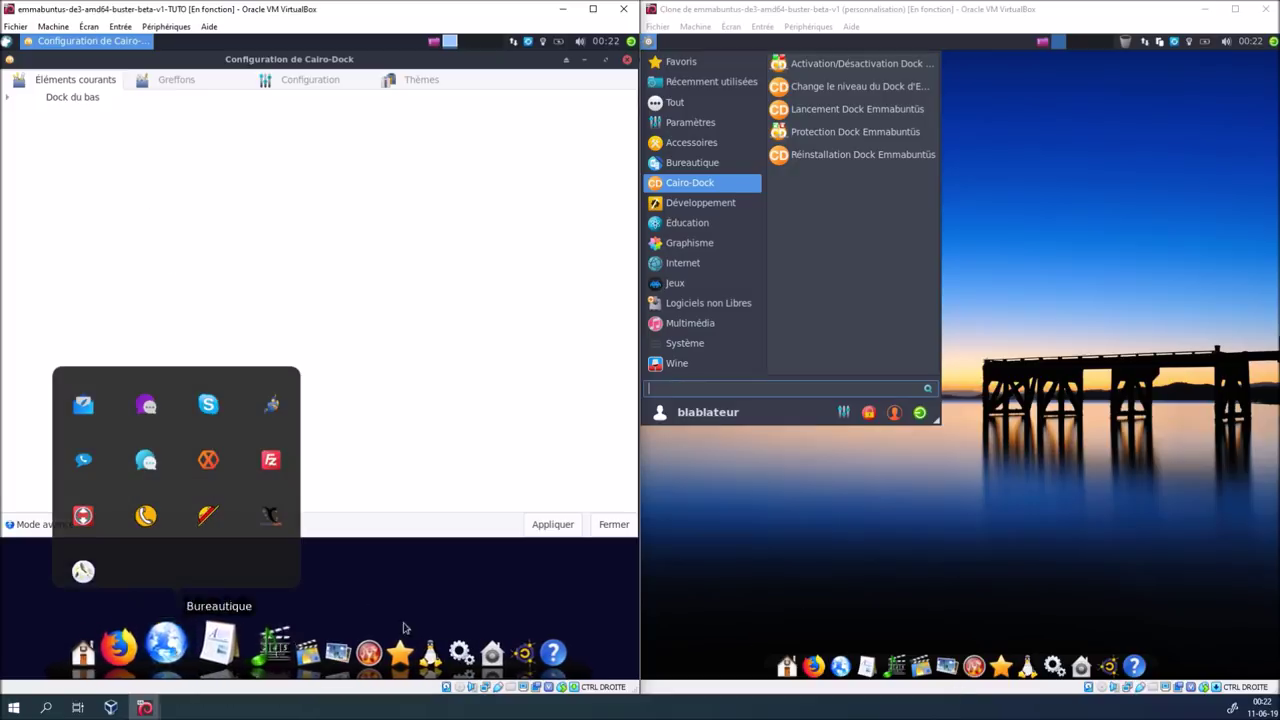
# Close the right VM's menu, then show Cairo-Dock's Configuration tab maximized in the left VM
pyautogui.click(843, 667)
pyautogui.moveTo(845, 672)
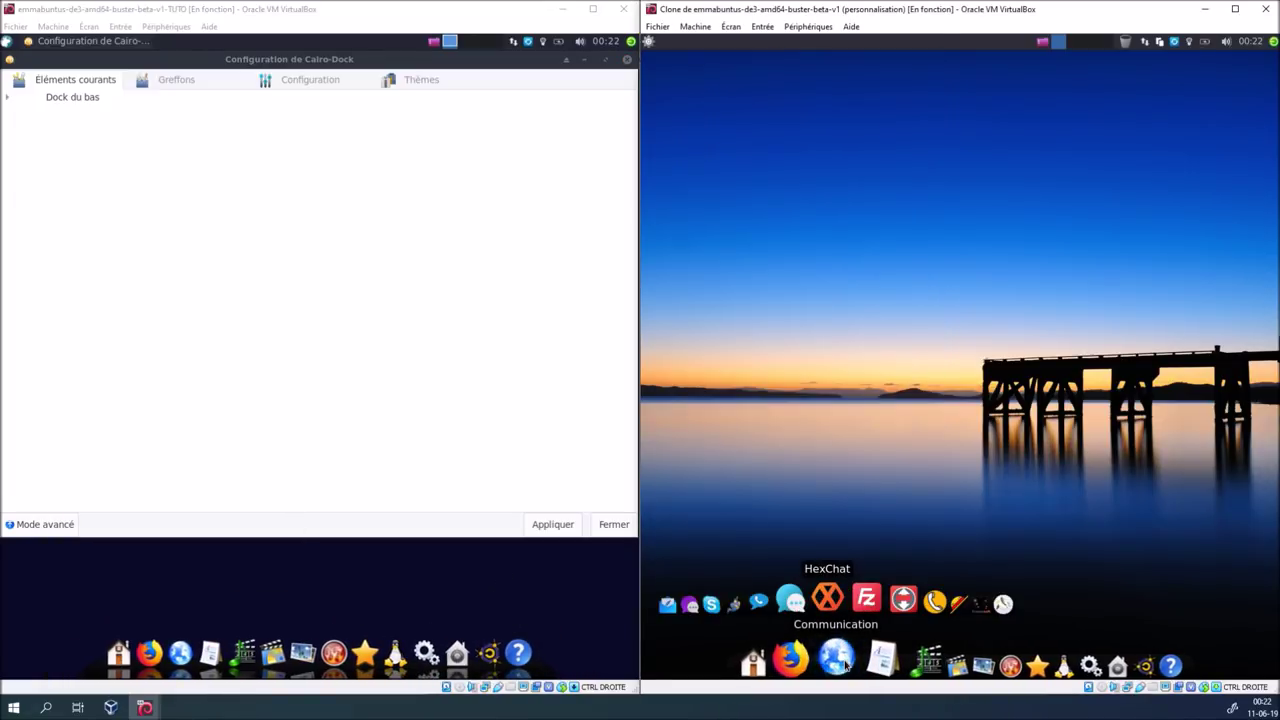
pyautogui.click(267, 477)
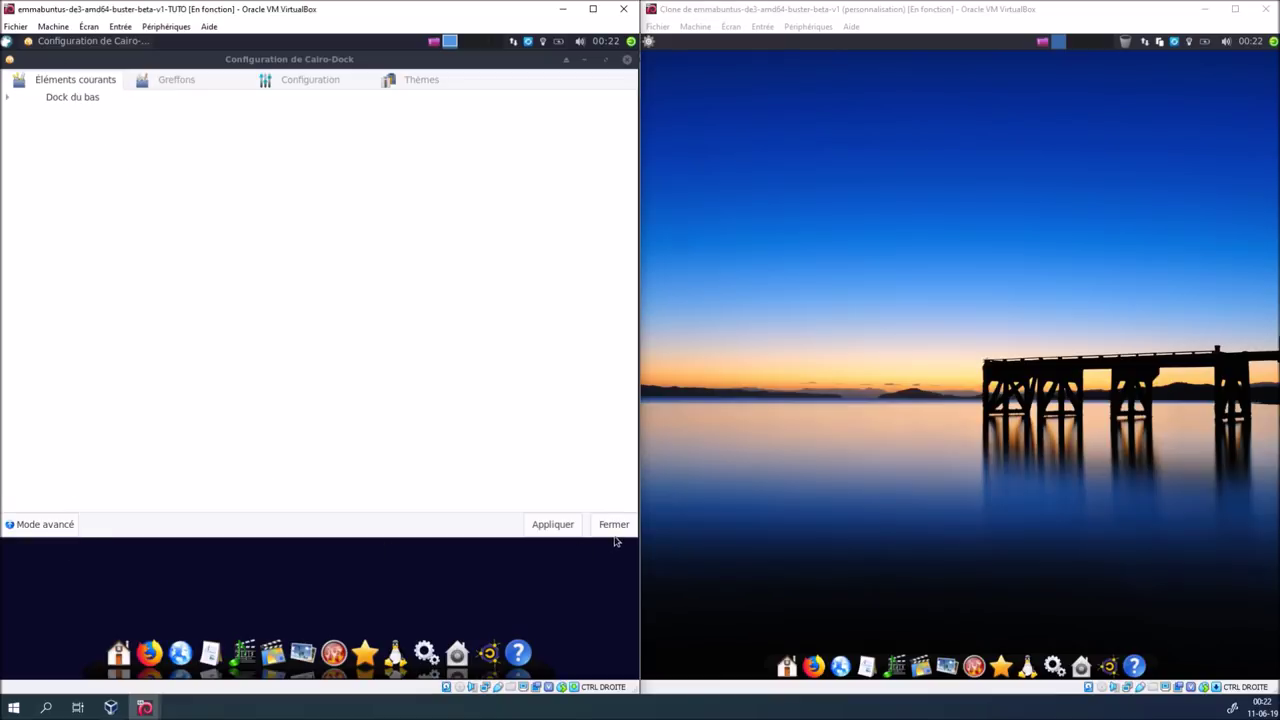
pyautogui.click(178, 80)
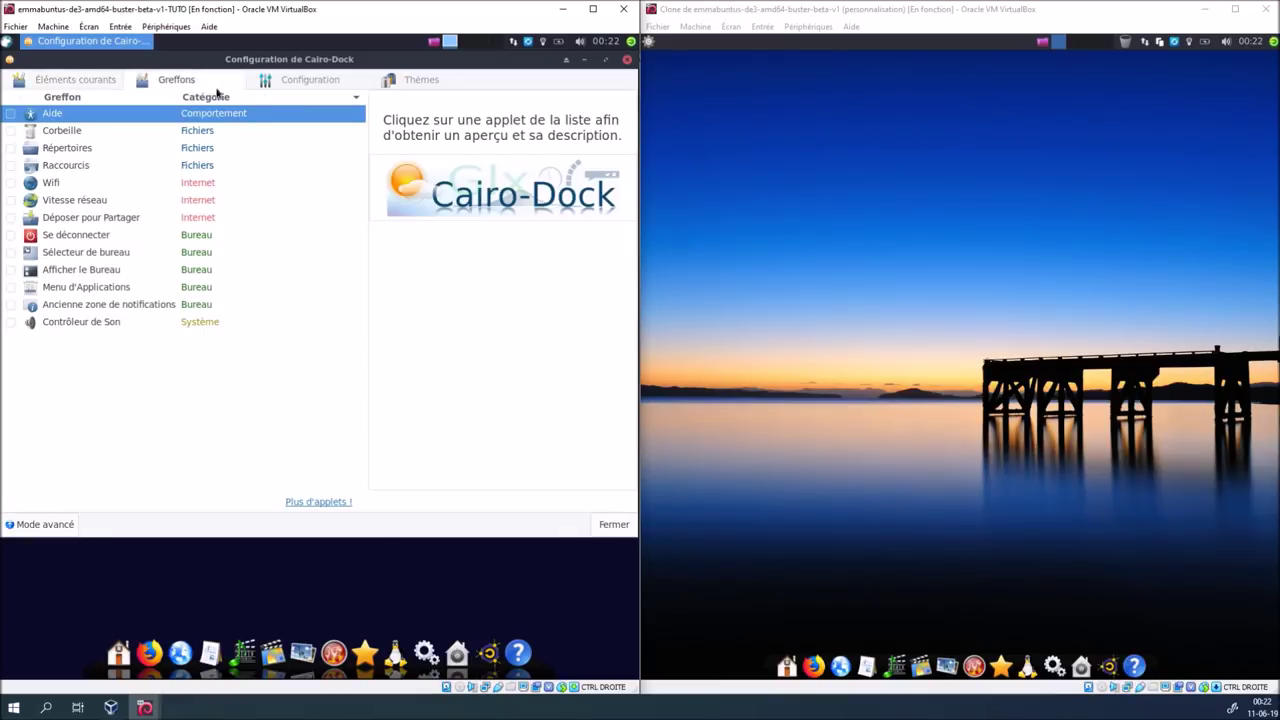
pyautogui.click(285, 84)
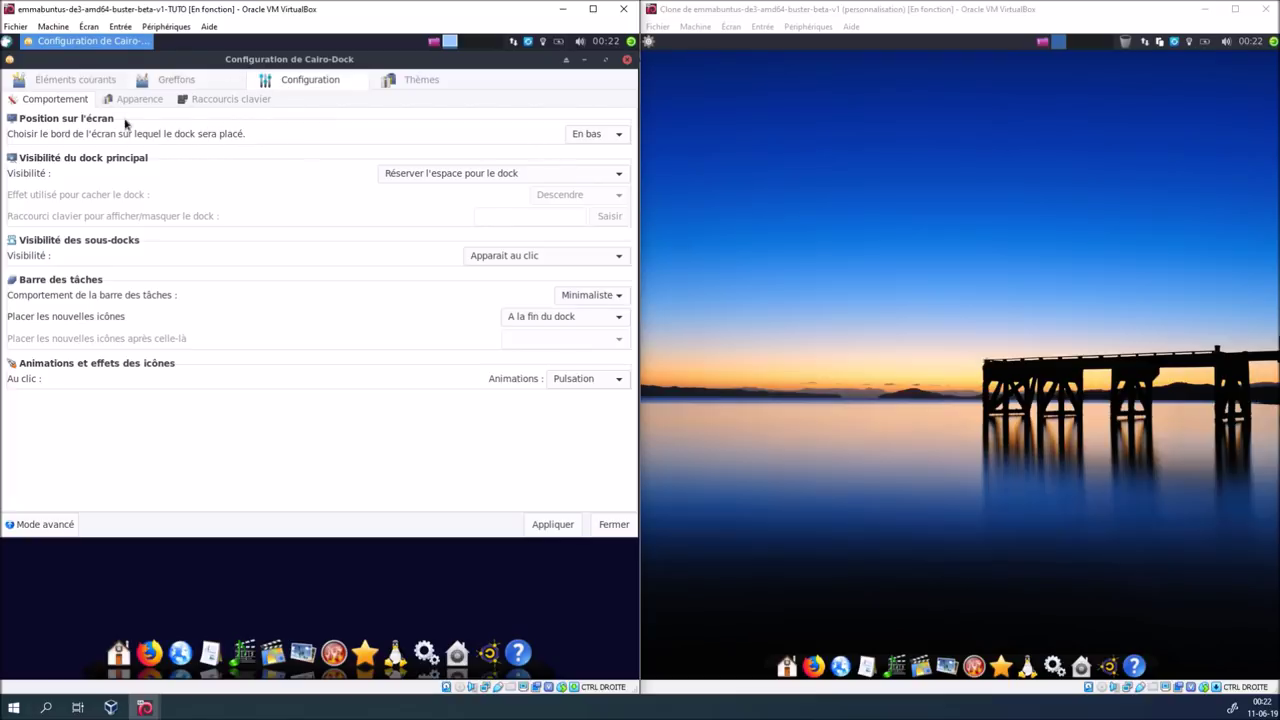
pyautogui.click(606, 62)
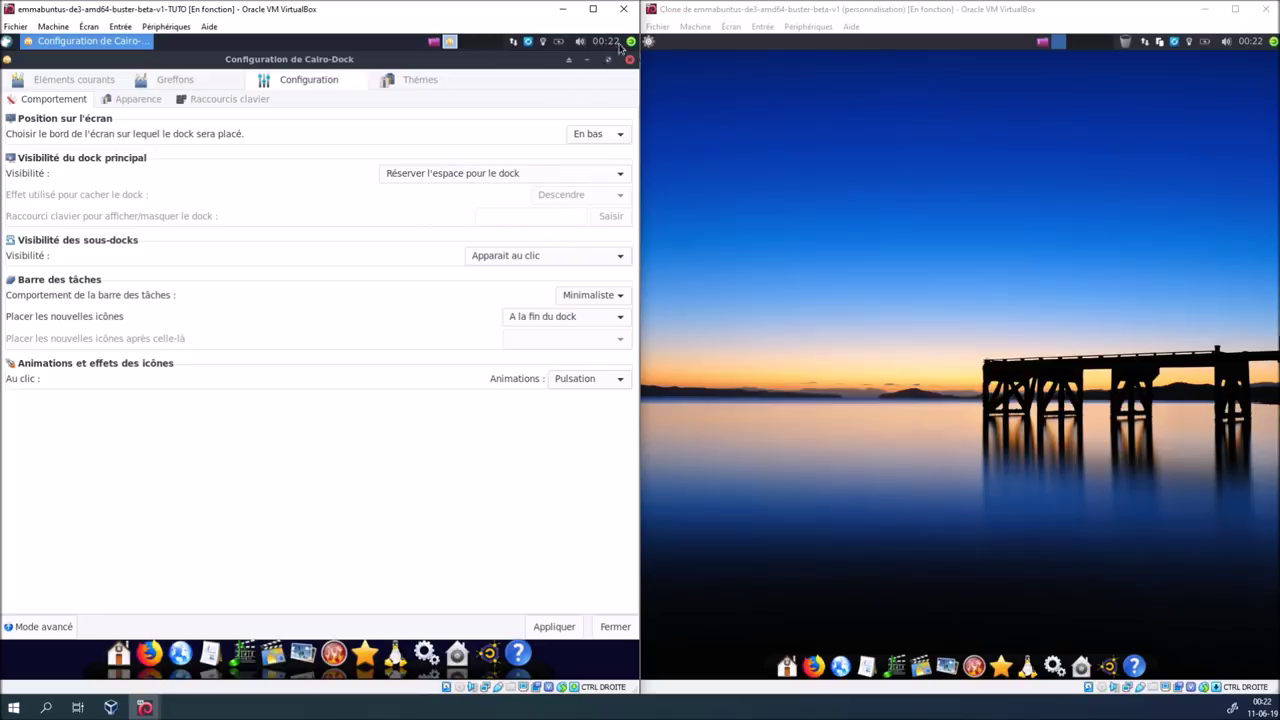
# Maximize the VM and, in Apparence, apply icon size Petites and main dock view Défaut
pyautogui.click(596, 10)
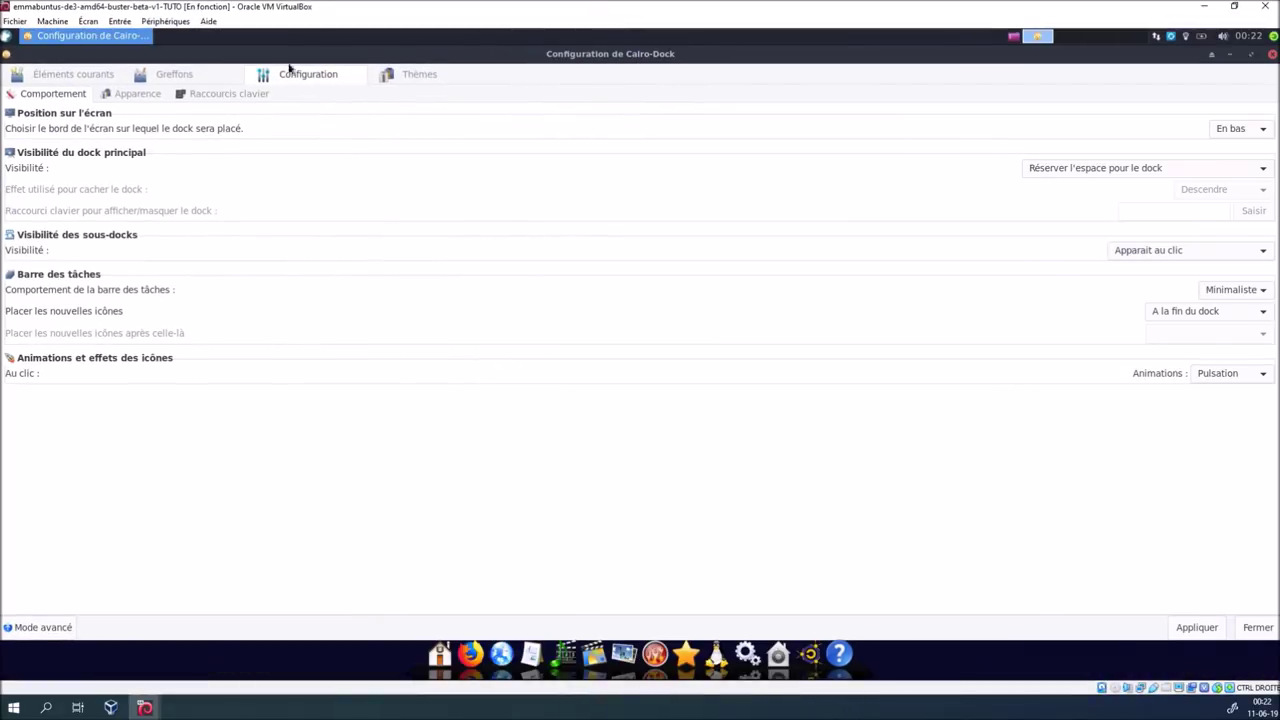
pyautogui.click(148, 93)
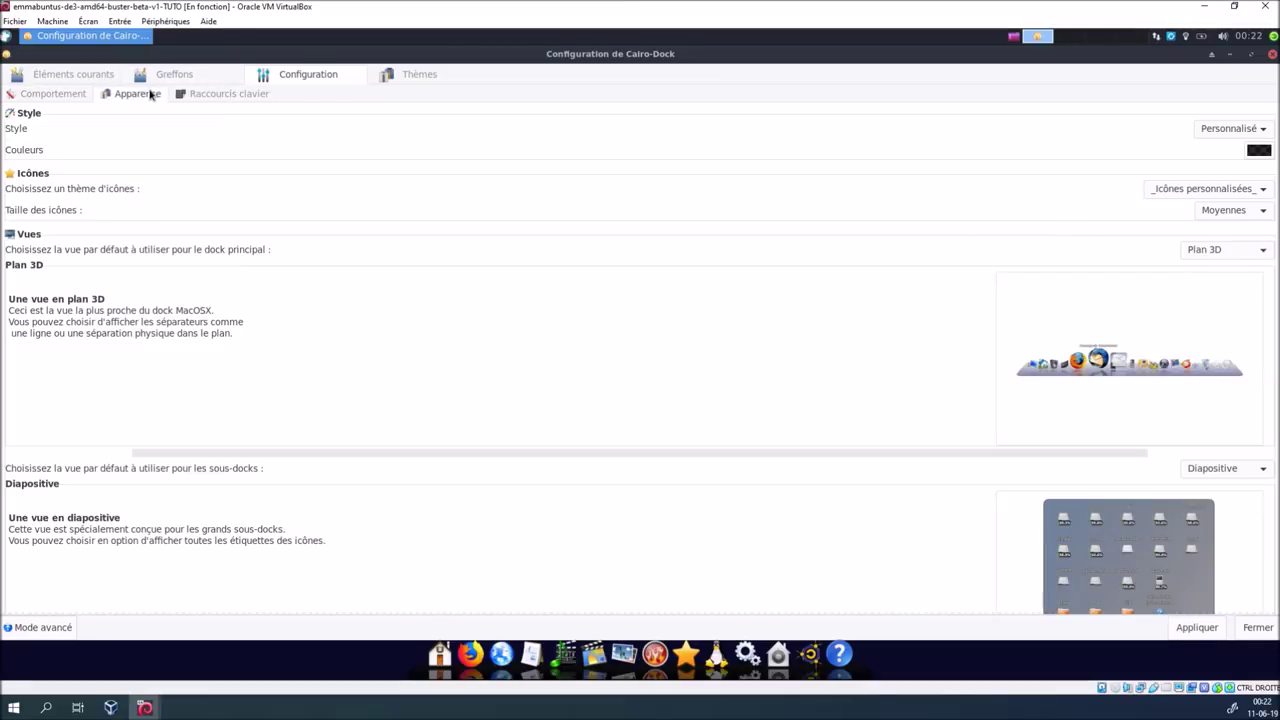
pyautogui.click(1210, 212)
pyautogui.click(1215, 191)
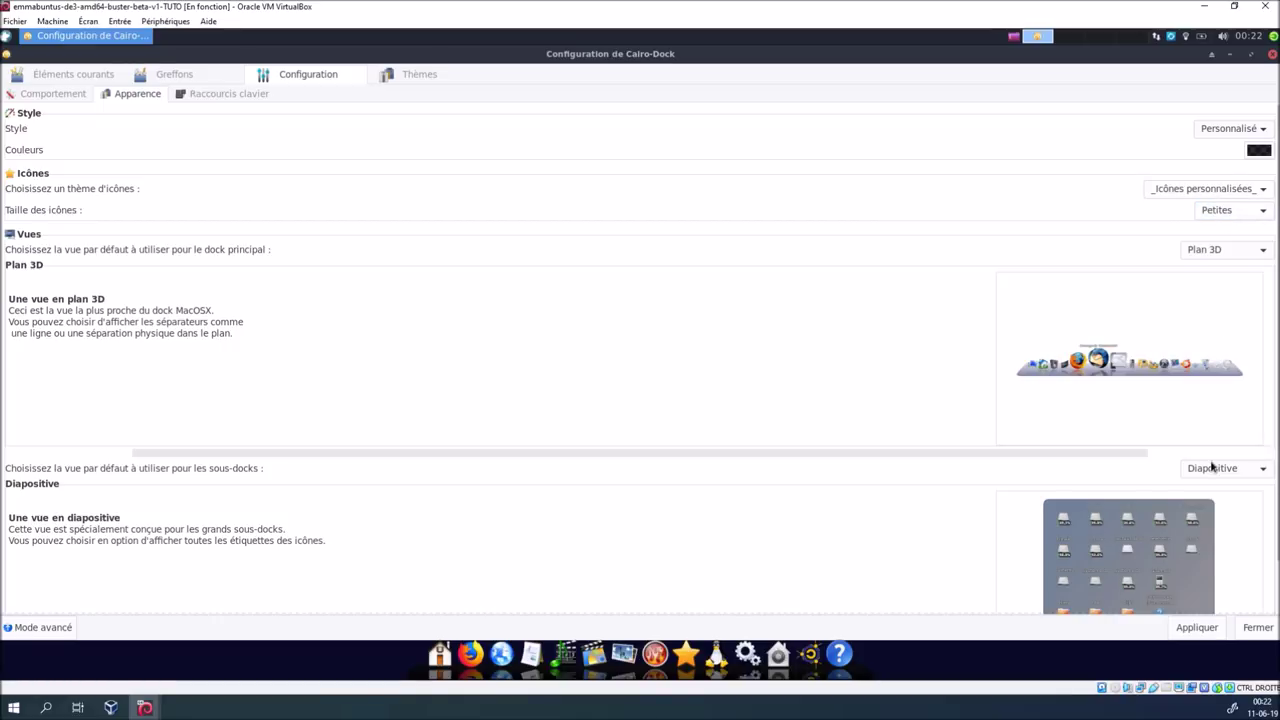
pyautogui.click(1200, 629)
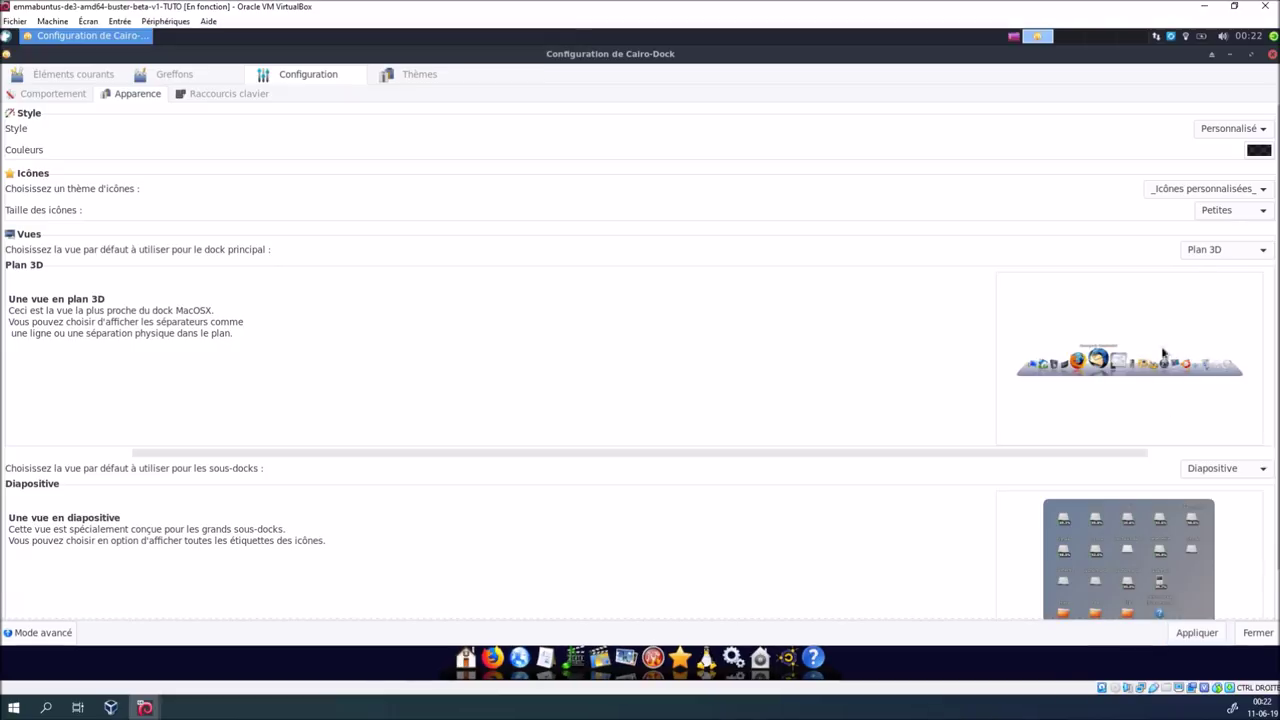
pyautogui.click(1199, 251)
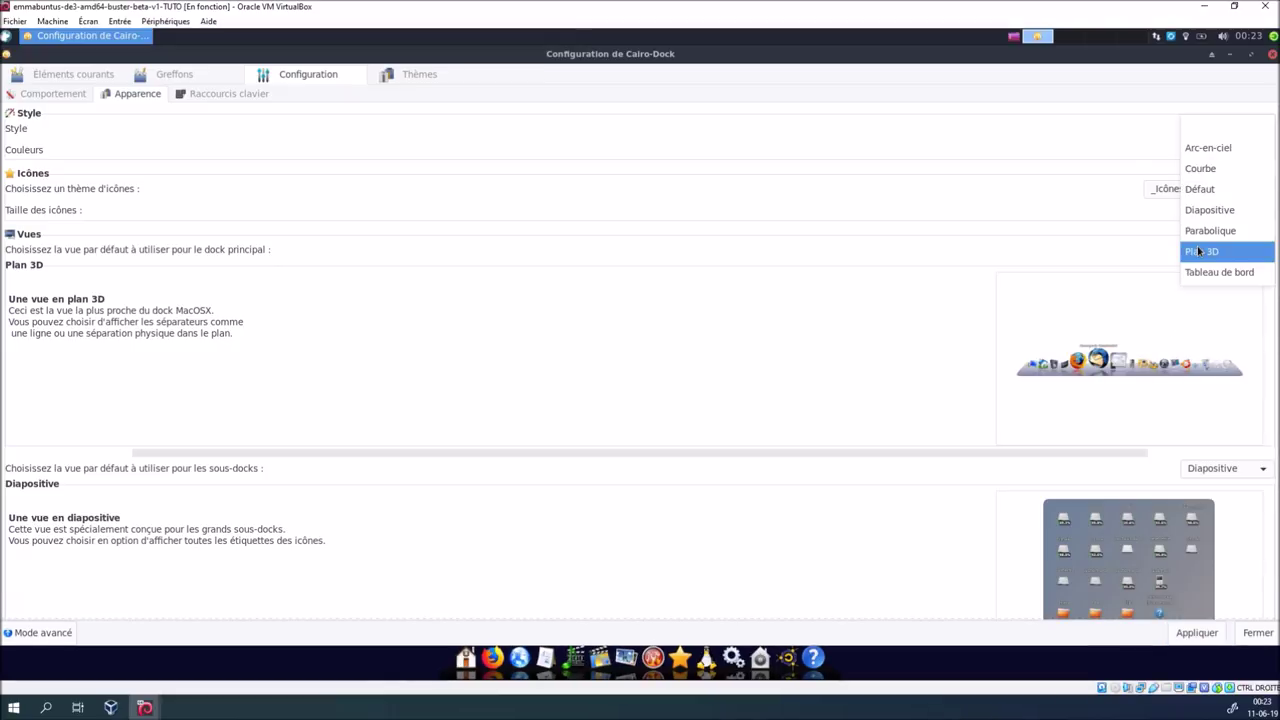
pyautogui.click(1205, 189)
pyautogui.click(1199, 634)
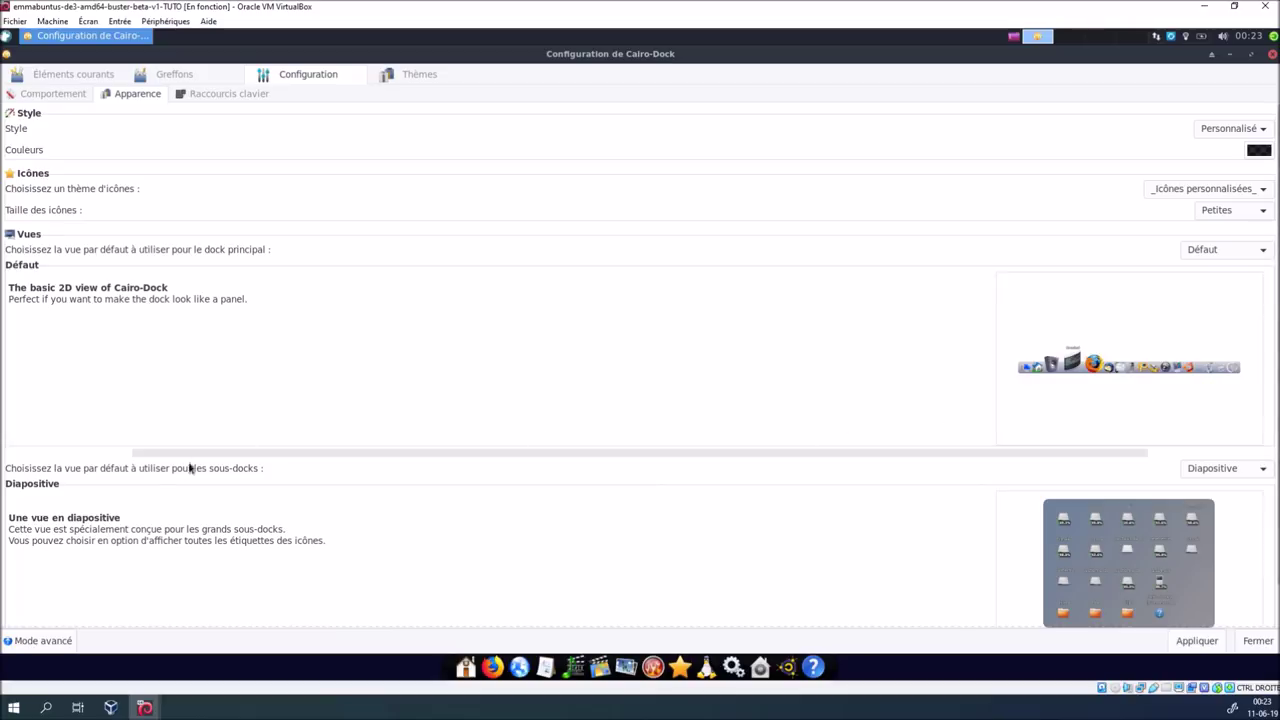
# Apply the Parabolique sub-dock view, then close the TUTO virtual machine with OK
pyautogui.click(1255, 468)
pyautogui.click(1229, 452)
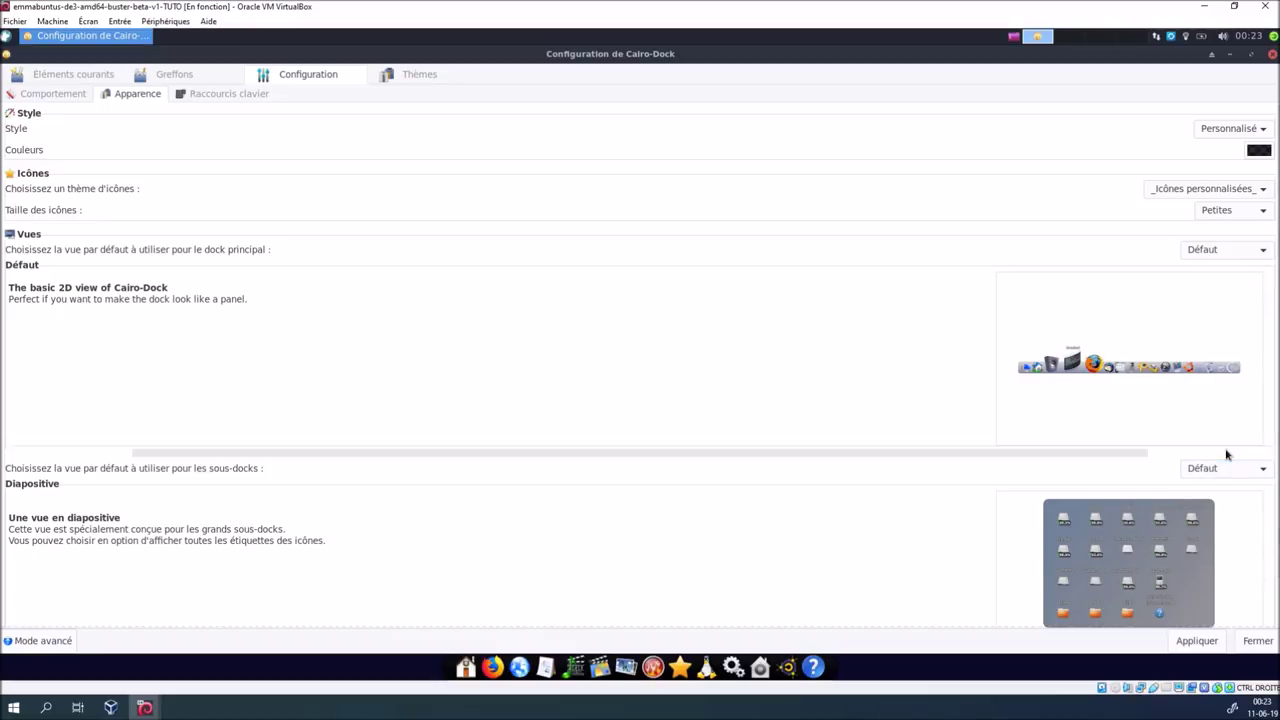
pyautogui.click(1204, 644)
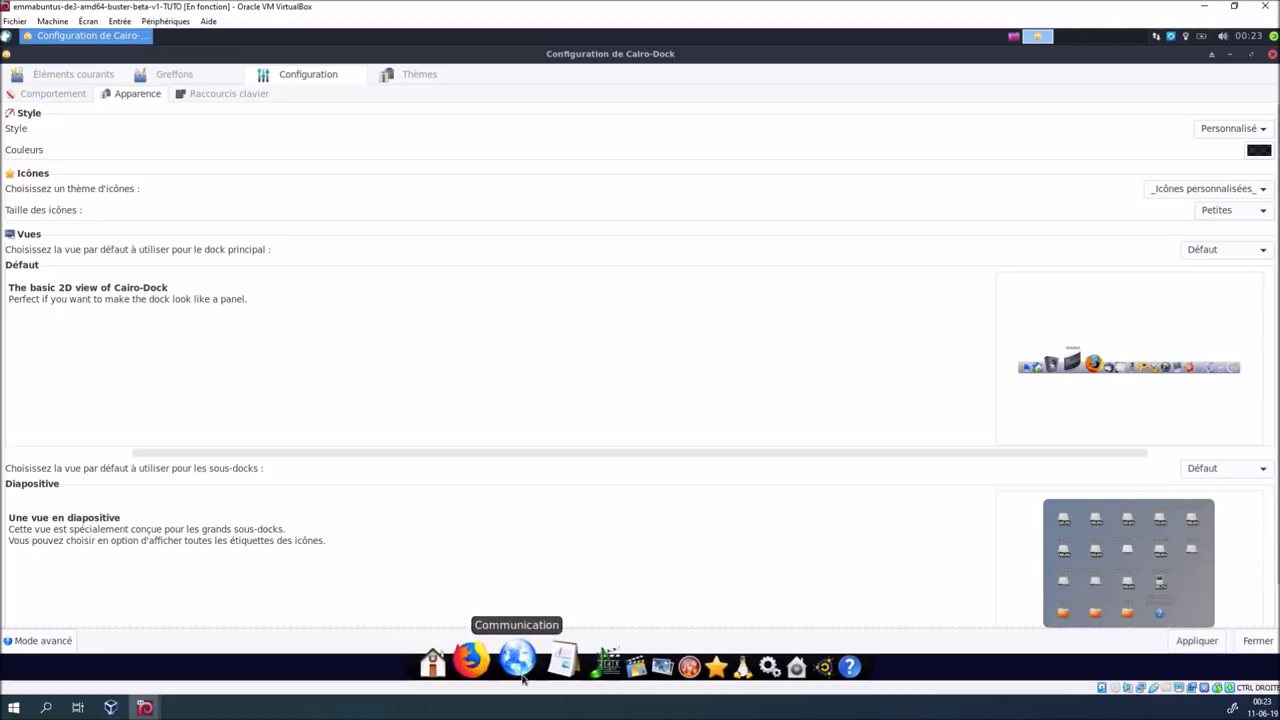
pyautogui.moveTo(543, 668)
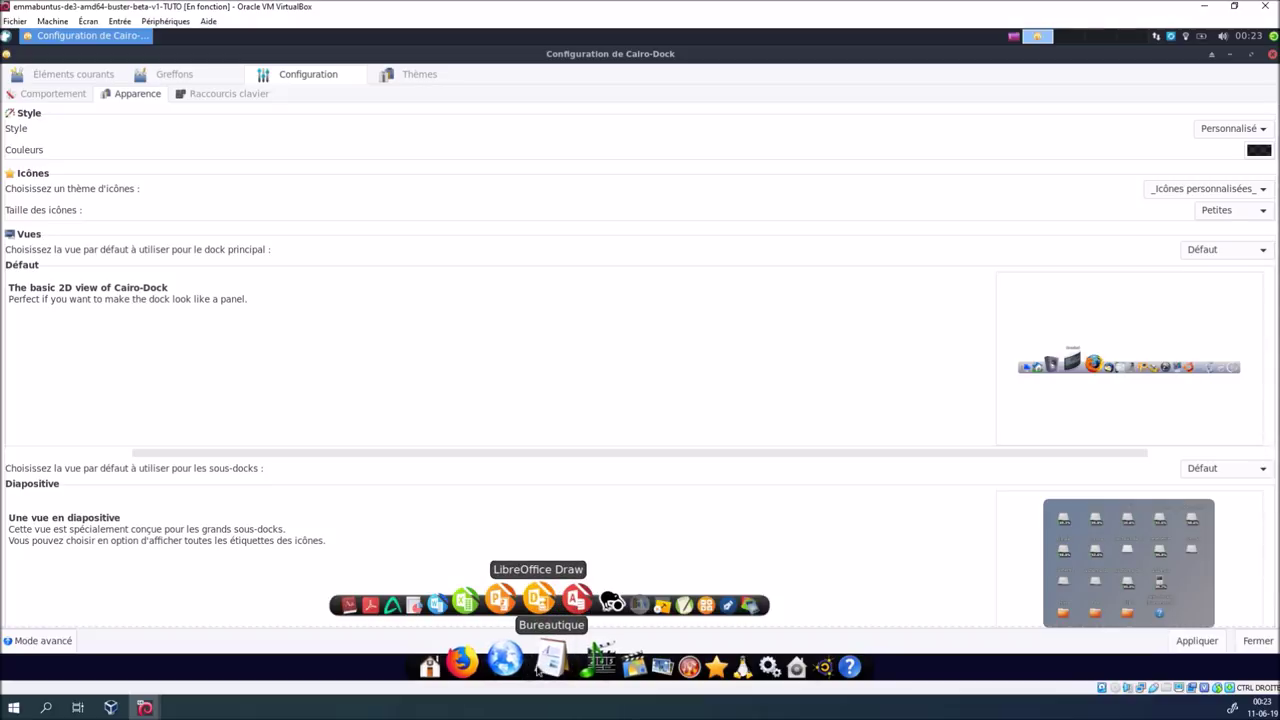
pyautogui.click(1231, 469)
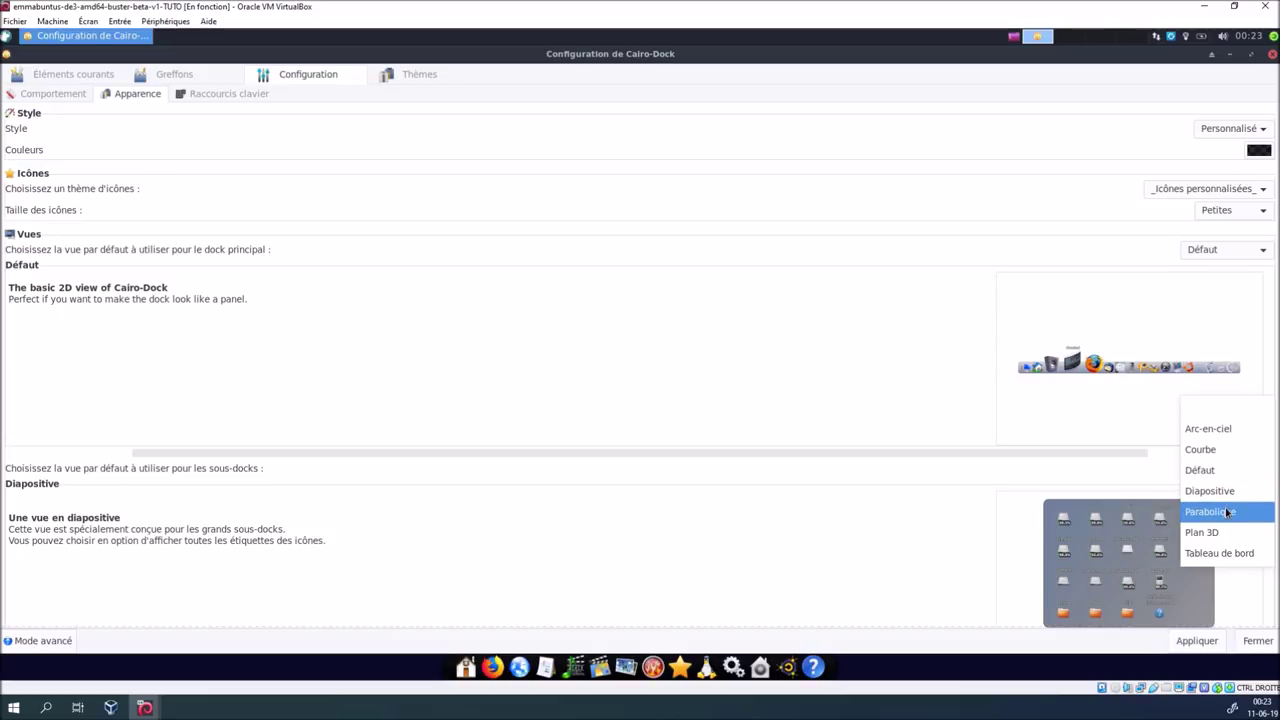
pyautogui.click(1226, 511)
pyautogui.click(1197, 640)
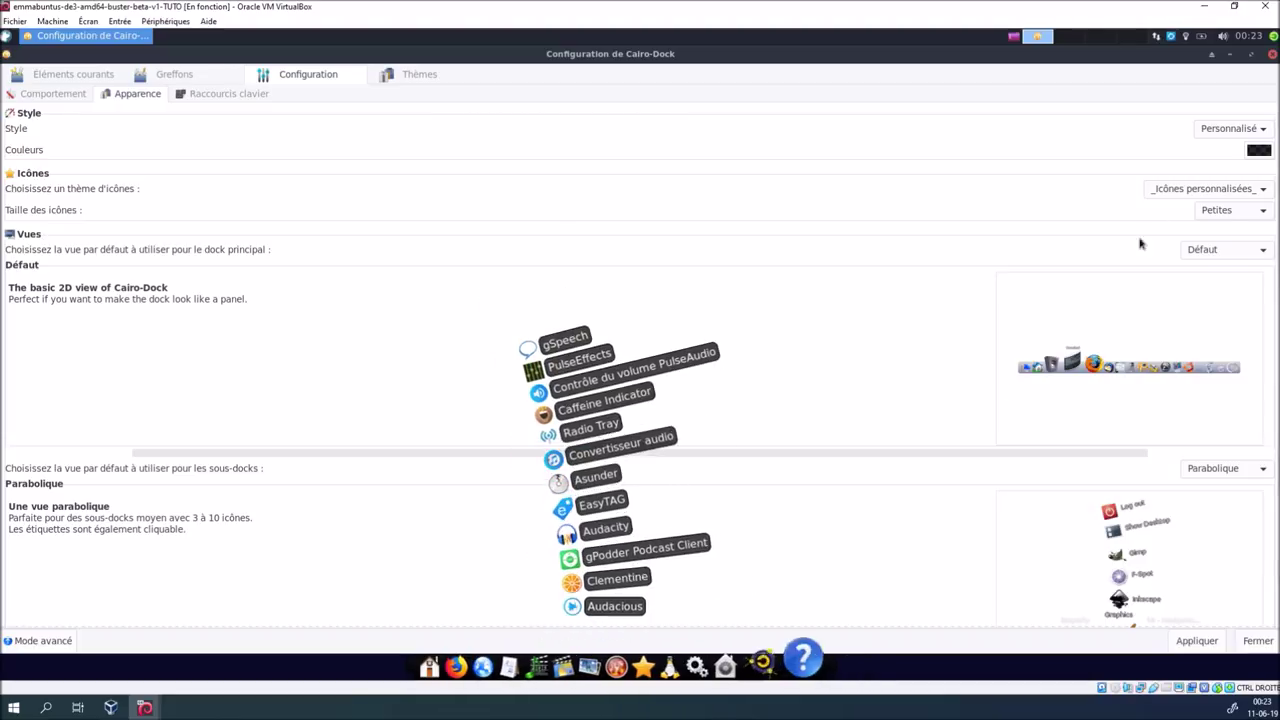
pyautogui.click(1266, 8)
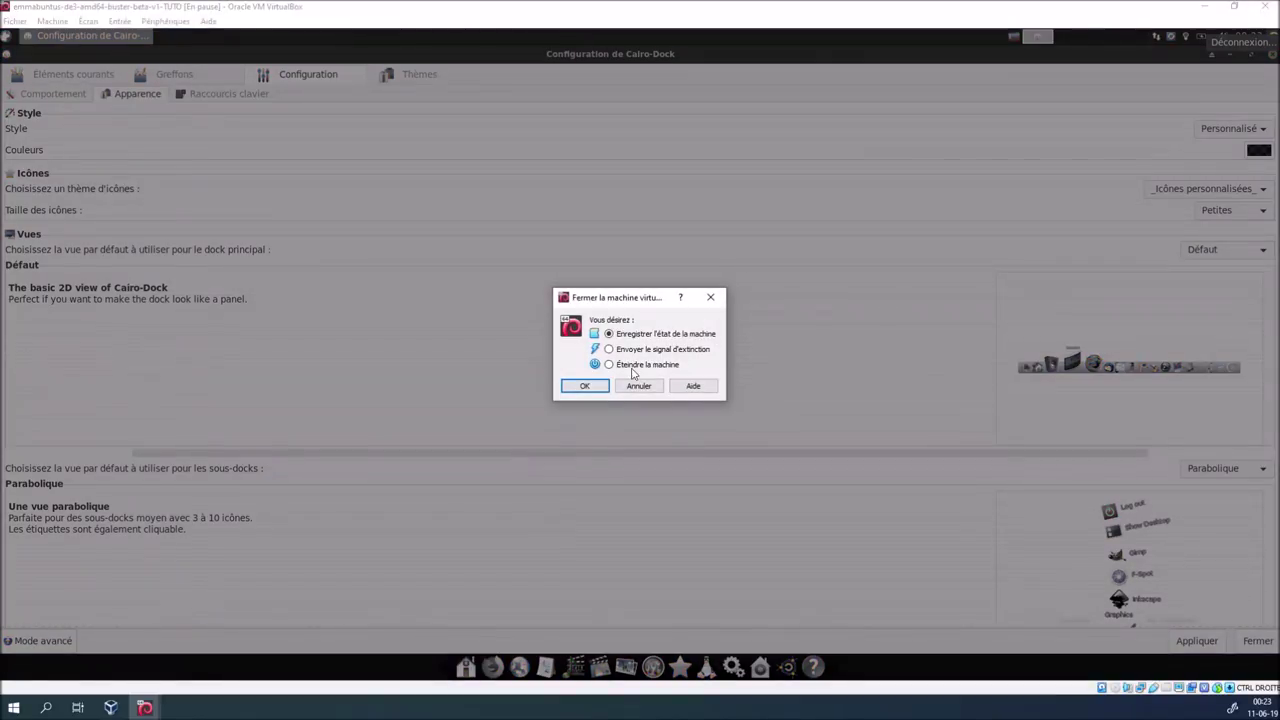
pyautogui.click(595, 387)
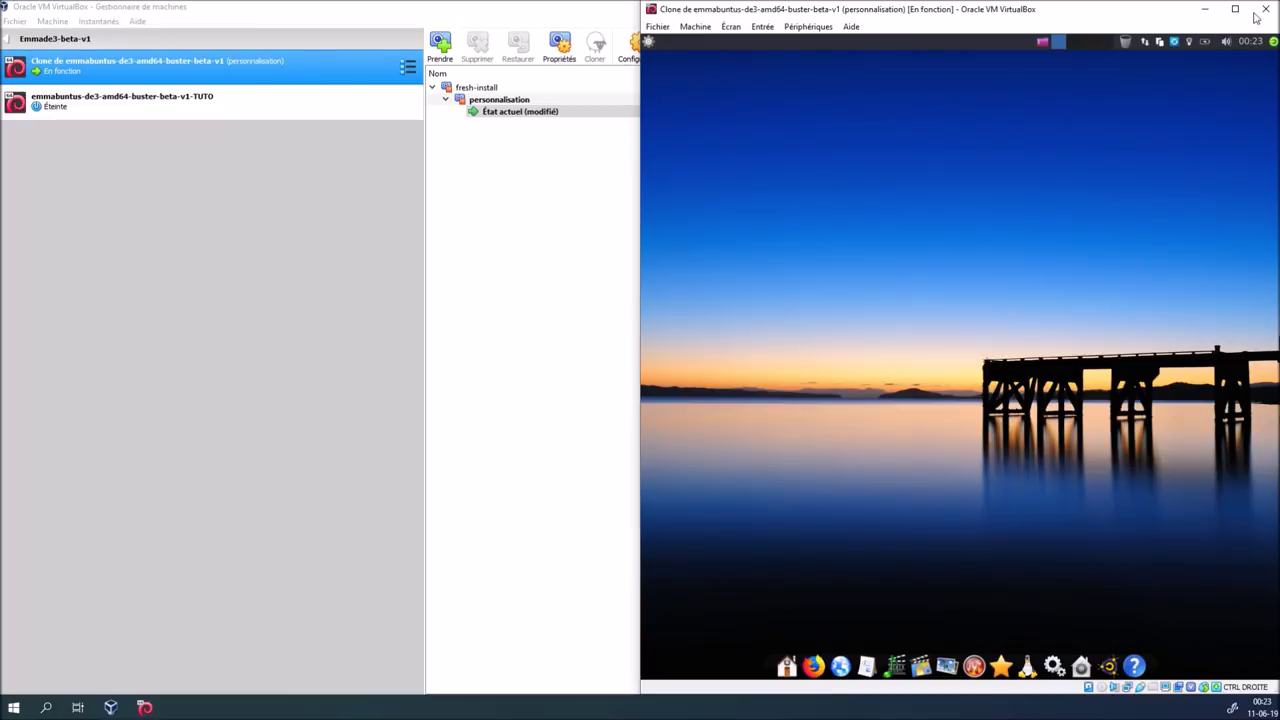
# Maximize the clone VM window, then open and close its Whisker applications menu
pyautogui.click(1235, 9)
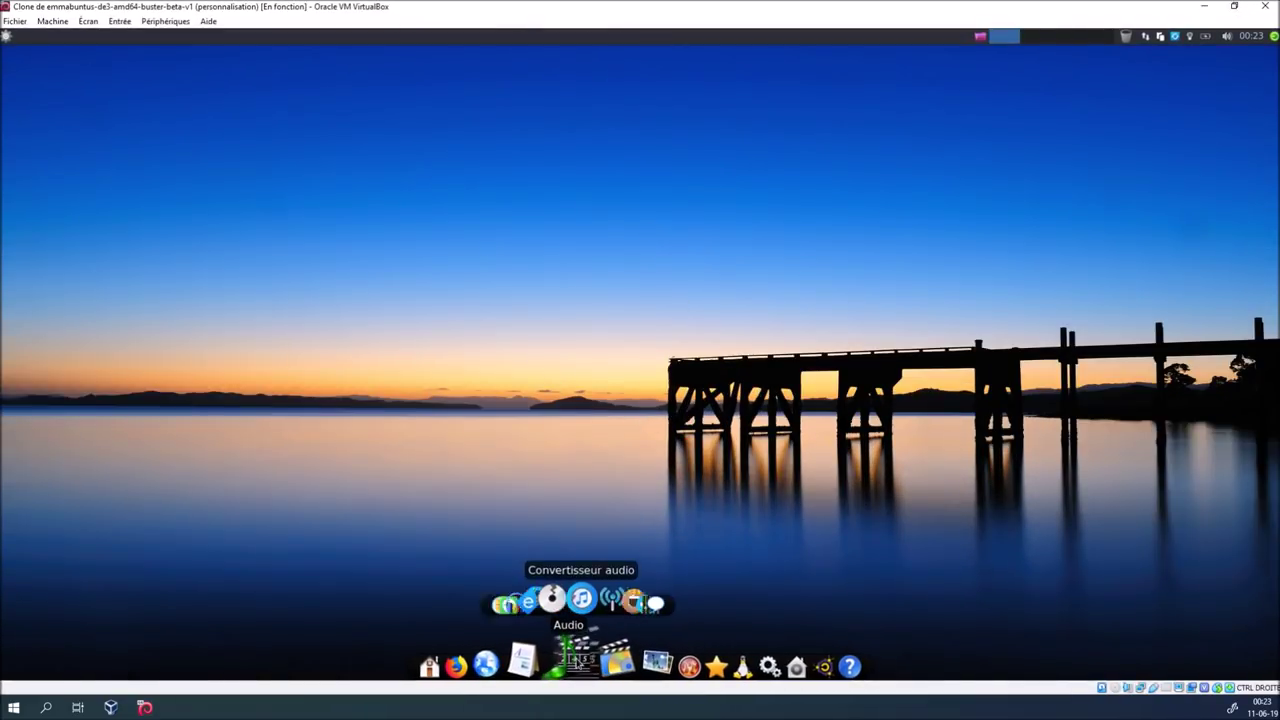
pyautogui.moveTo(618, 660)
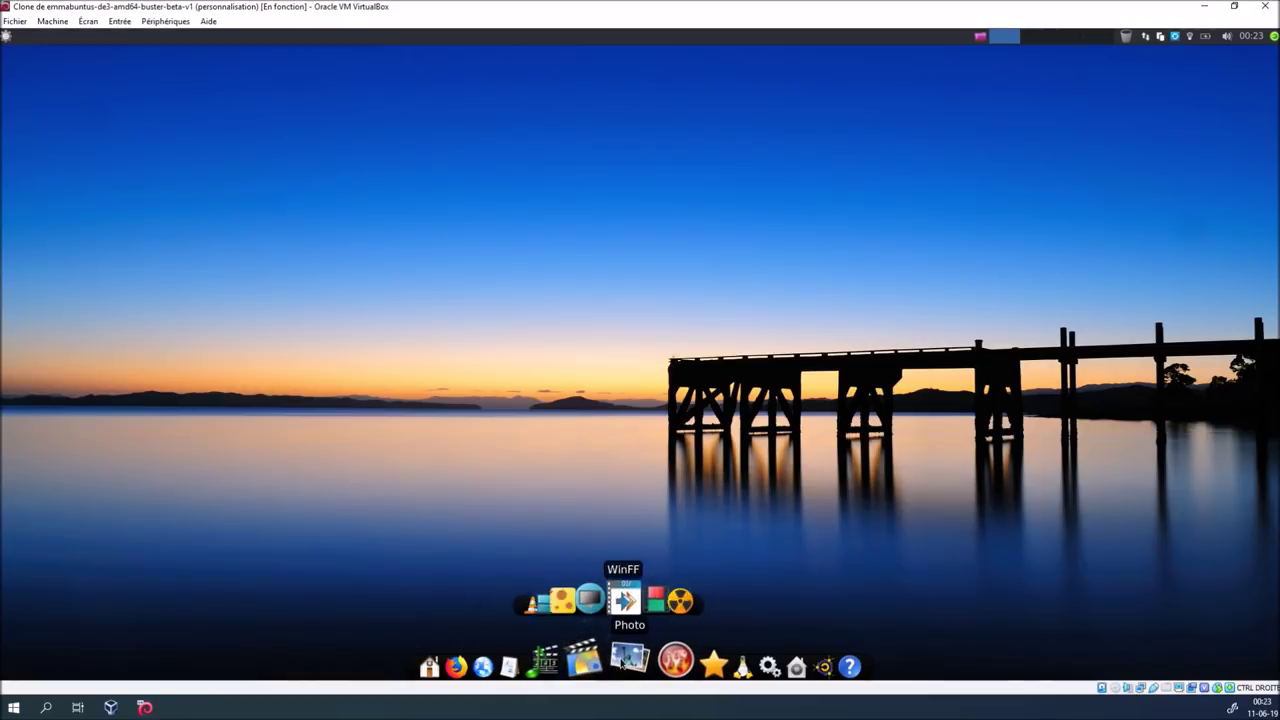
pyautogui.click(7, 36)
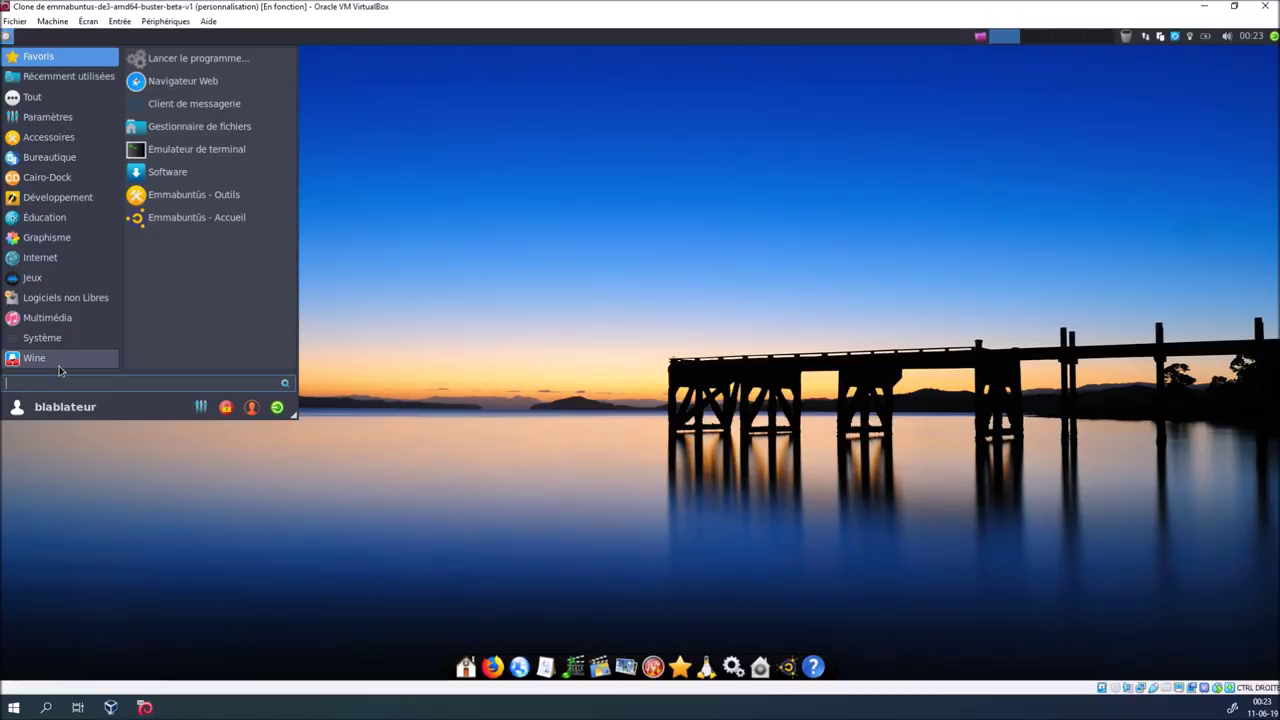
pyautogui.click(394, 290)
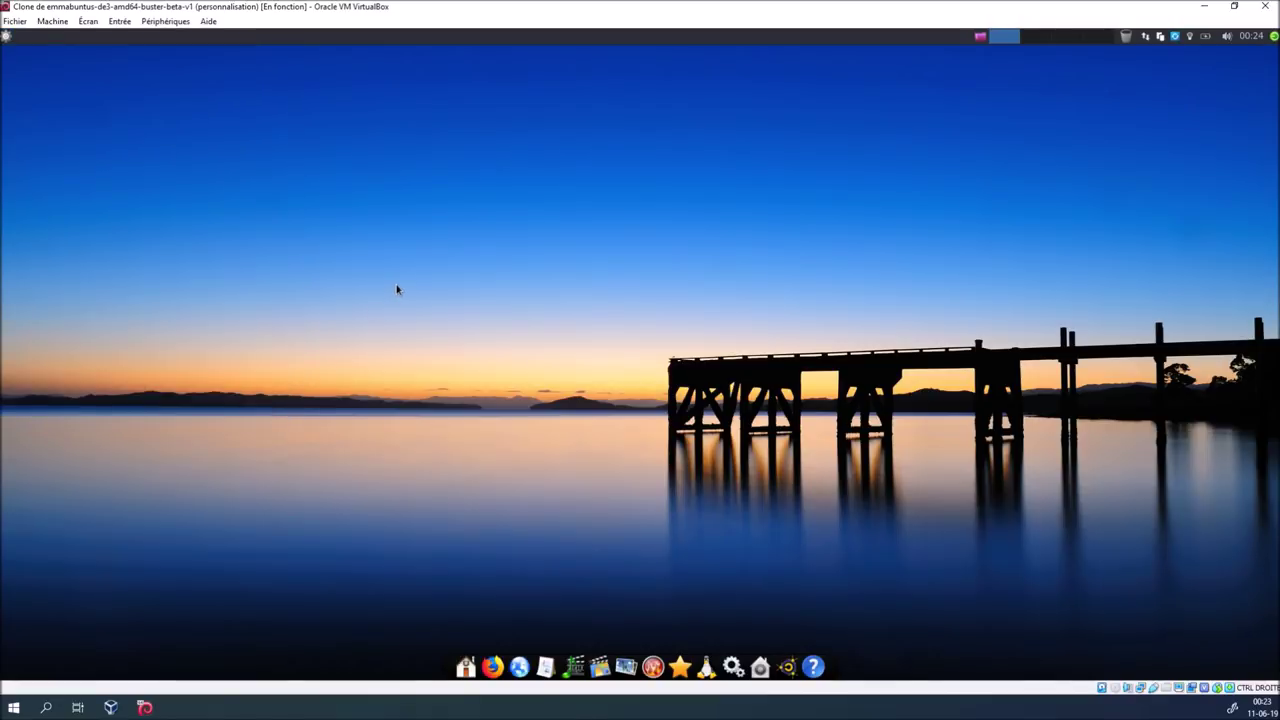